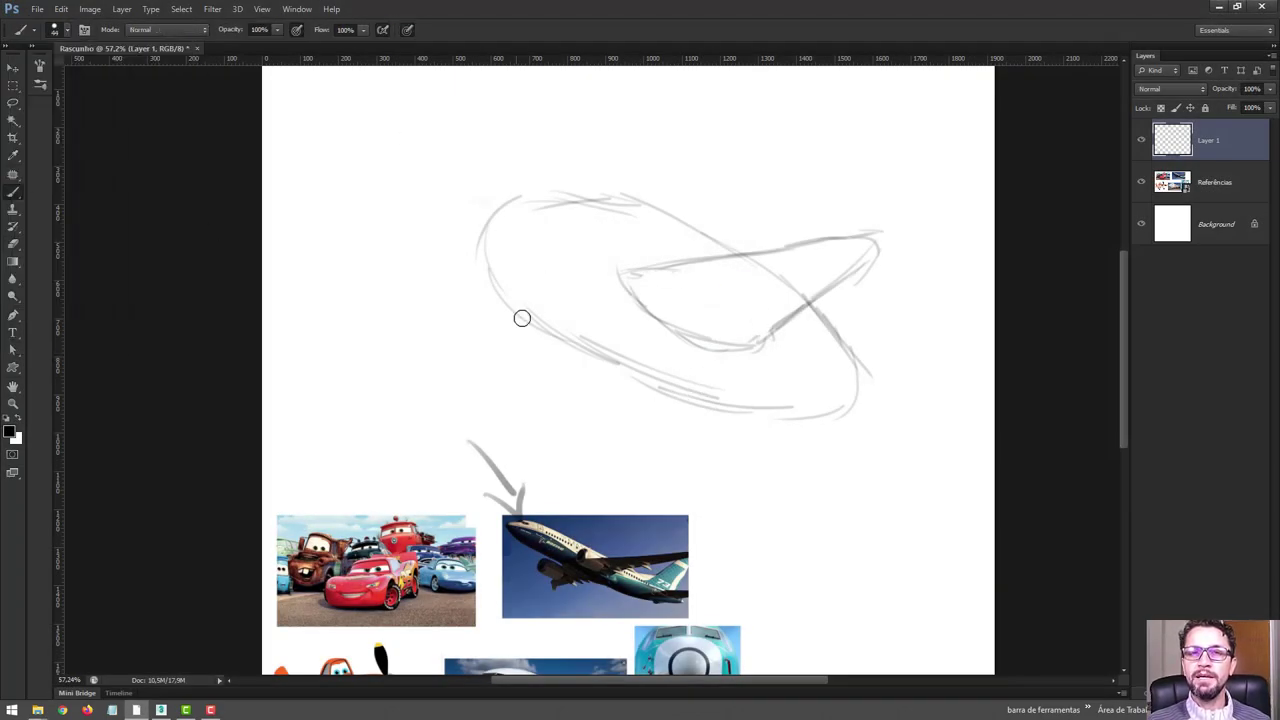
# Sketch the lower wing under the fuselage and the tail fin strokes on Layer 1
pyautogui.moveTo(548, 342); pyautogui.dragTo(640, 390)
pyautogui.moveTo(880, 350)
pyautogui.mouseDown()
pyautogui.moveTo(843, 409)
pyautogui.moveTo(860, 410)
pyautogui.mouseUp()
pyautogui.moveTo(795, 420); pyautogui.dragTo(835, 440)
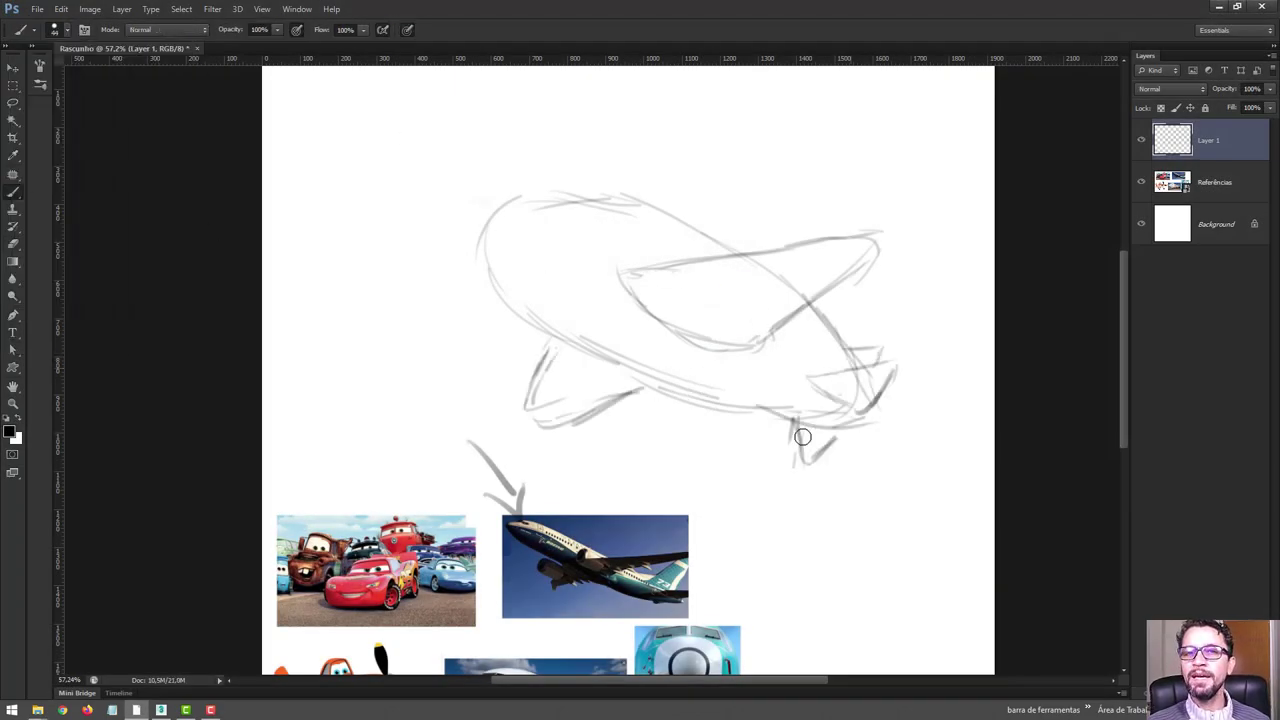
pyautogui.moveTo(870, 374); pyautogui.dragTo(846, 405)
pyautogui.moveTo(836, 354)
pyautogui.mouseDown()
pyautogui.moveTo(862, 392)
pyautogui.moveTo(770, 412)
pyautogui.mouseUp()
# Move the reference images up toward the sketch, then resume brushing on Layer 1
pyautogui.press('v')
pyautogui.moveTo(375, 550)
pyautogui.mouseDown()
pyautogui.moveTo(420, 345)
pyautogui.moveTo(494, 402)
pyautogui.moveTo(494, 660)
pyautogui.mouseUp()
pyautogui.hotkey('alt', ']')
pyautogui.press('b')
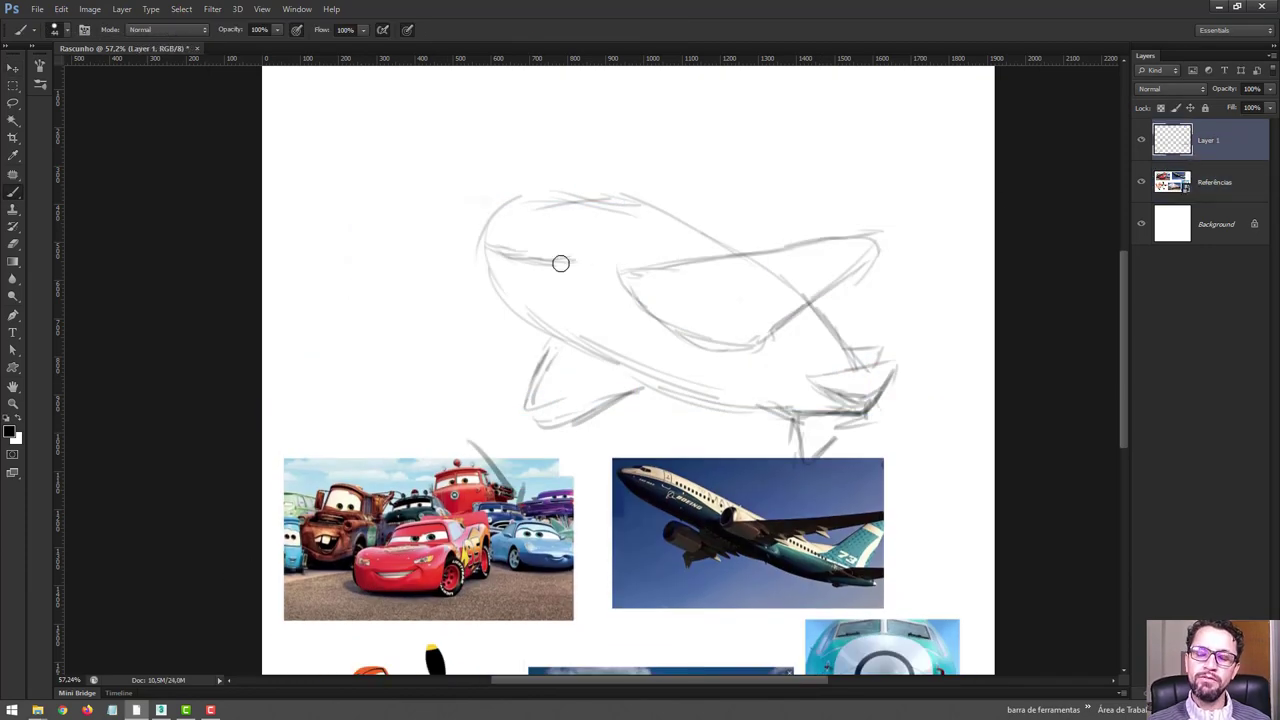
# Sketch the fuselage front and top, the cockpit and its window dashes
pyautogui.moveTo(560, 263); pyautogui.dragTo(515, 257)
pyautogui.moveTo(568, 215)
pyautogui.mouseDown()
pyautogui.moveTo(630, 198)
pyautogui.moveTo(614, 189)
pyautogui.mouseUp()
pyautogui.moveTo(645, 230); pyautogui.dragTo(712, 254)
pyautogui.press('z')
pyautogui.keyDown('alt'); pyautogui.scroll(-3, 607, 299); pyautogui.keyUp('alt')
pyautogui.press('b')
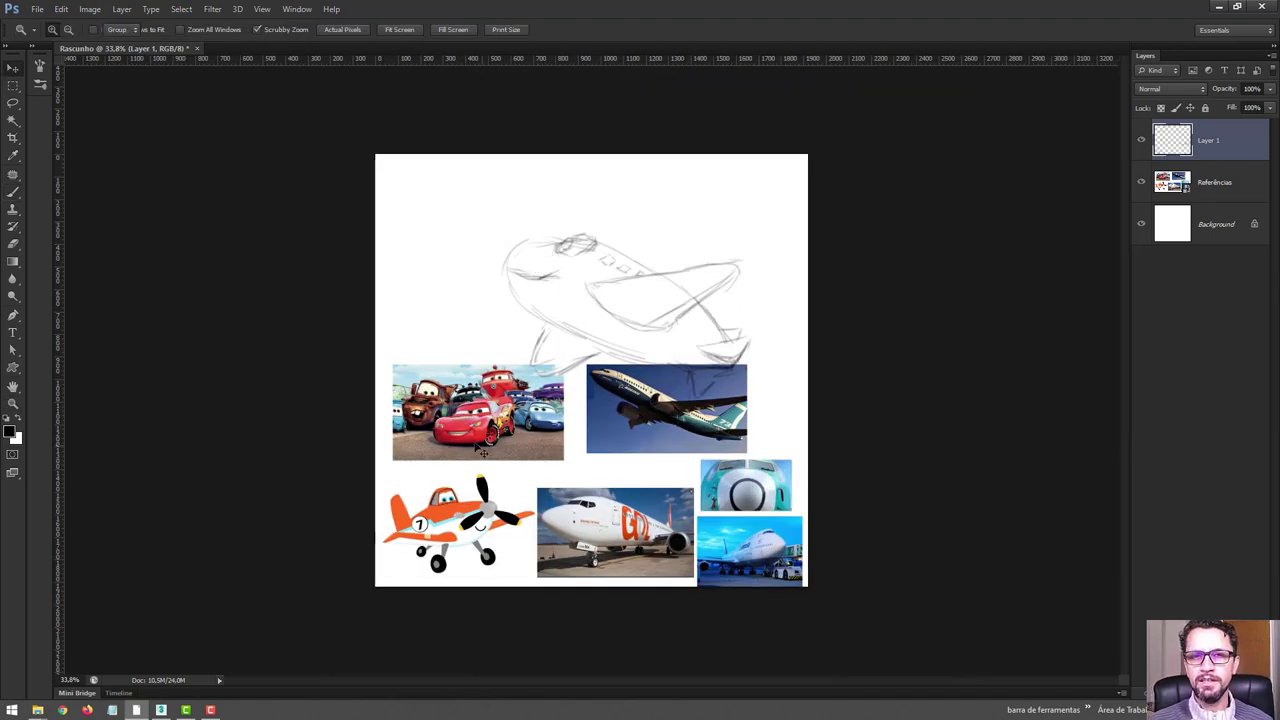
pyautogui.keyDown('alt'); pyautogui.scroll(5, 500, 300); pyautogui.keyUp('alt')
# Draw the engine circle with its hub and the wheel oval, erasing part of the wheel
pyautogui.moveTo(650, 315); pyautogui.dragTo(600, 310)
pyautogui.moveTo(496, 395); pyautogui.dragTo(505, 392)
pyautogui.moveTo(616, 340); pyautogui.dragTo(645, 305)
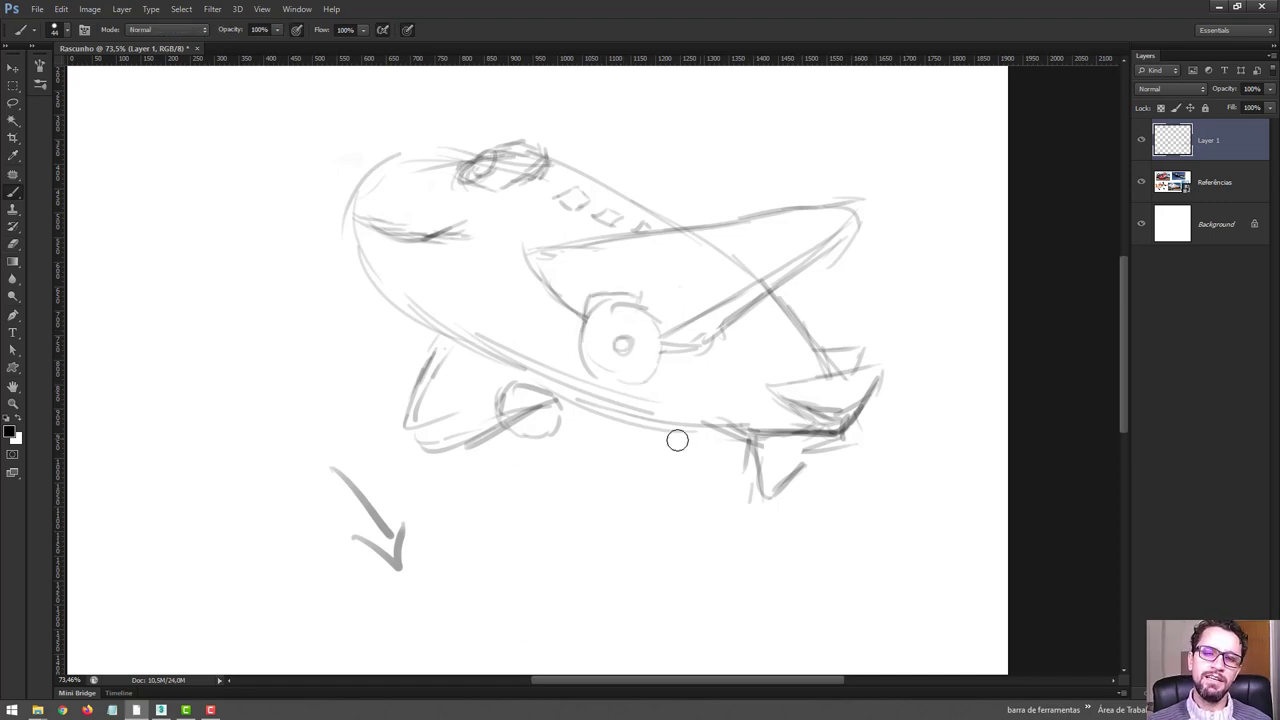
pyautogui.press('e')
pyautogui.moveTo(505, 420); pyautogui.dragTo(545, 392)
# Darken the mouth line on the airplane's nose
pyautogui.press('b')
pyautogui.keyDown('alt'); pyautogui.scroll(-3, 545, 392); pyautogui.keyUp('alt')
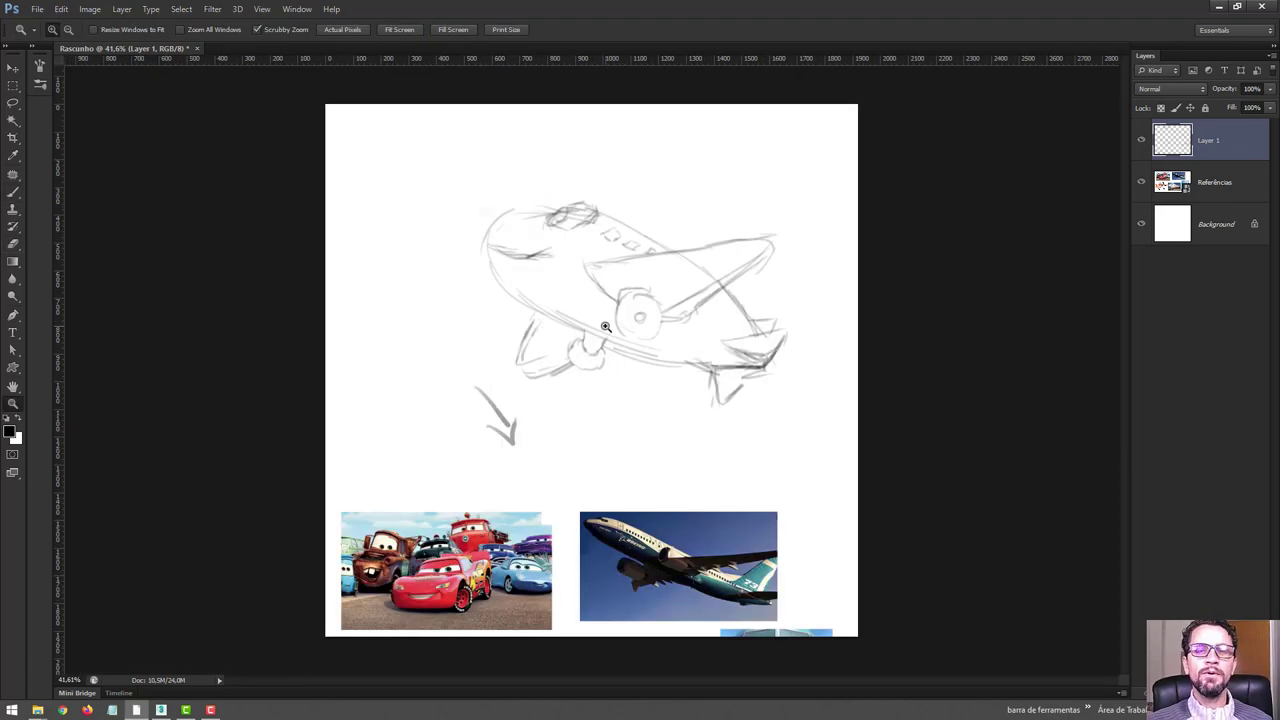
pyautogui.keyDown('alt'); pyautogui.scroll(4, 471, 123); pyautogui.keyUp('alt')
pyautogui.moveTo(605, 309); pyautogui.dragTo(540, 298)
# Zoom out to the whole sketch, erase the mouth's hook and redraw it lower
pyautogui.press('z')
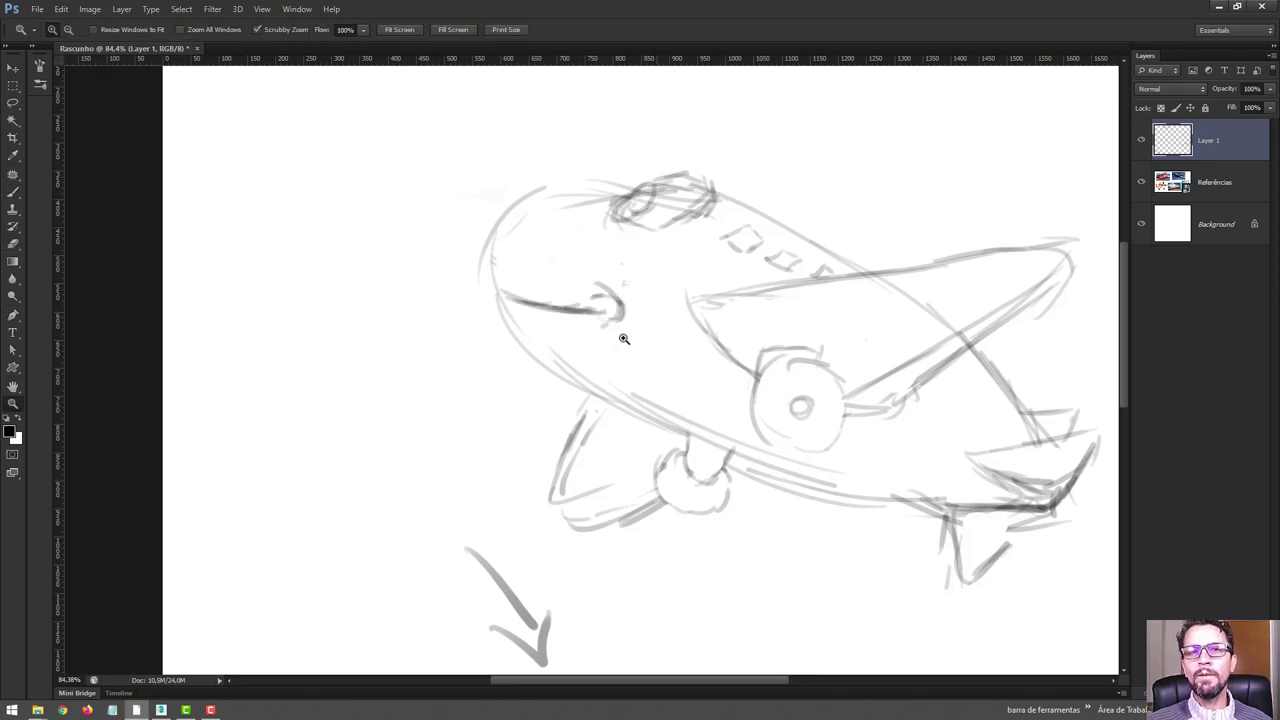
pyautogui.moveTo(690, 287); pyautogui.dragTo(672, 288)
pyautogui.keyDown('alt'); pyautogui.scroll(1, 743, 325); pyautogui.keyUp('alt')
pyautogui.keyDown('alt'); pyautogui.scroll(1, 864, 501); pyautogui.keyUp('alt')
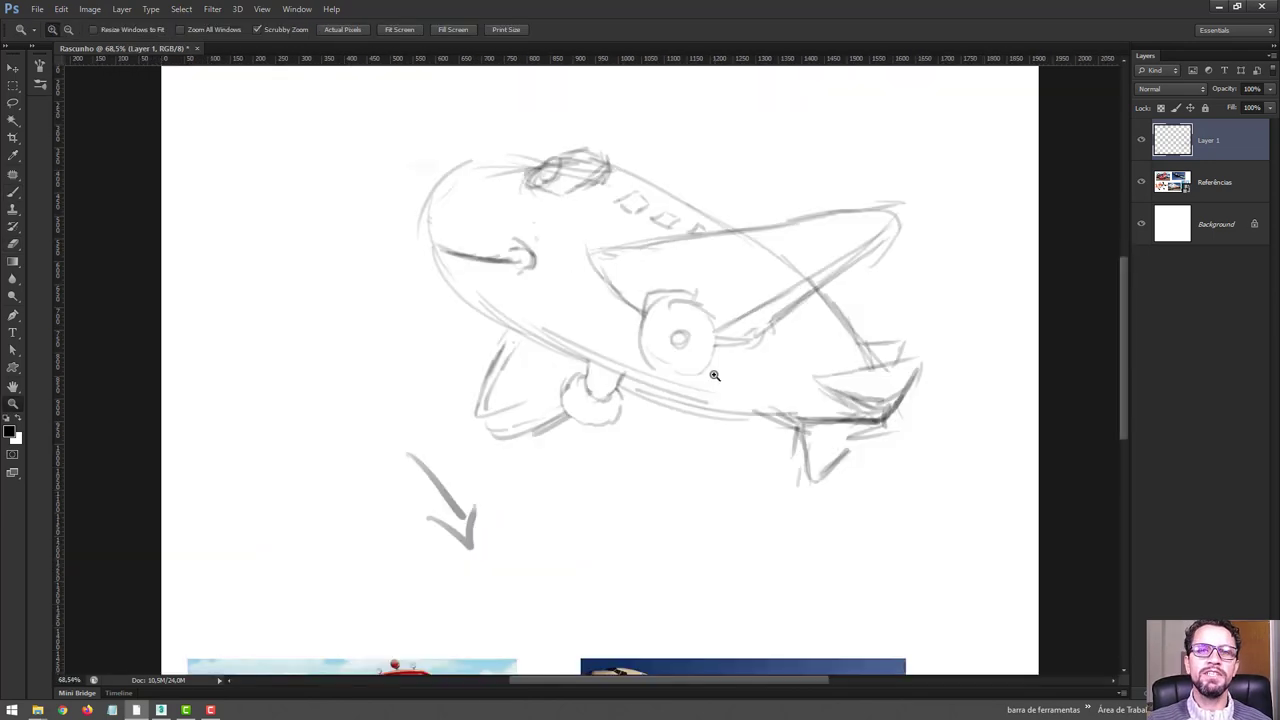
pyautogui.press('e')
pyautogui.moveTo(530, 252)
pyautogui.mouseDown()
pyautogui.moveTo(505, 262)
pyautogui.moveTo(520, 270)
pyautogui.mouseUp()
pyautogui.press('b')
pyautogui.moveTo(440, 260); pyautogui.dragTo(532, 274)
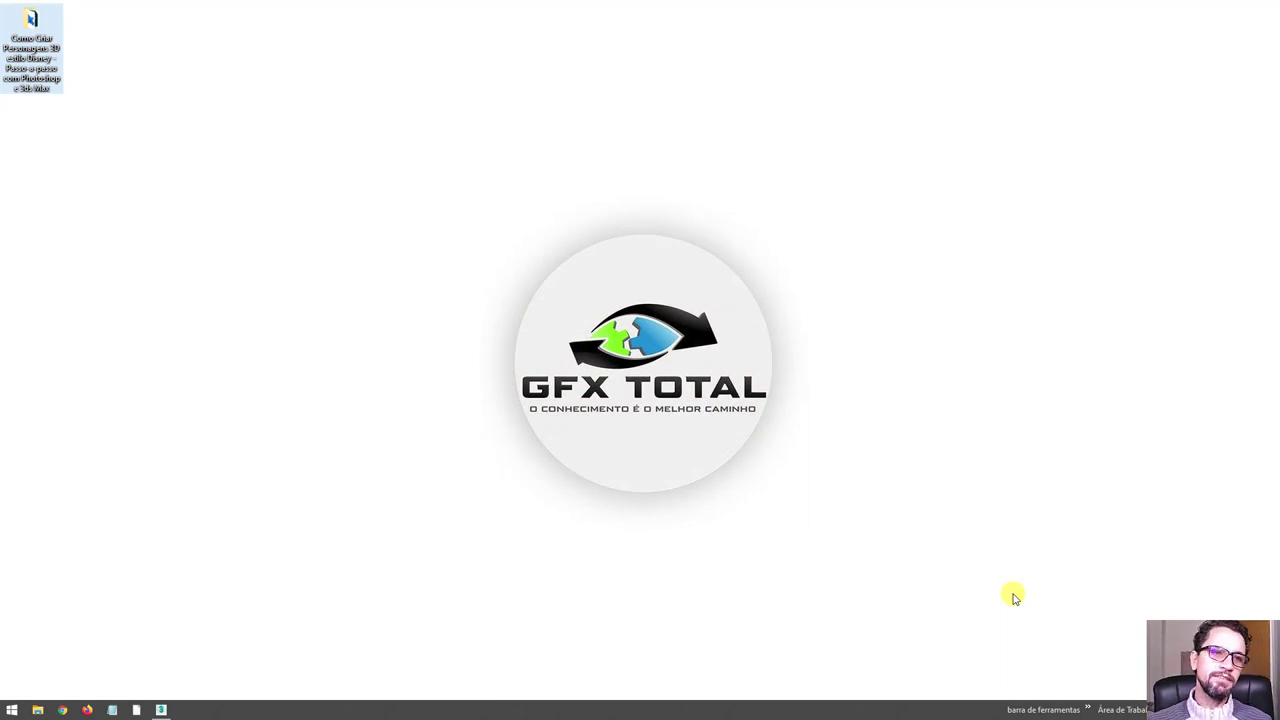
# Open the desktop tutorial folder and view 'rascunho imagem' in Windows Photo Viewer
pyautogui.doubleClick(37, 49)
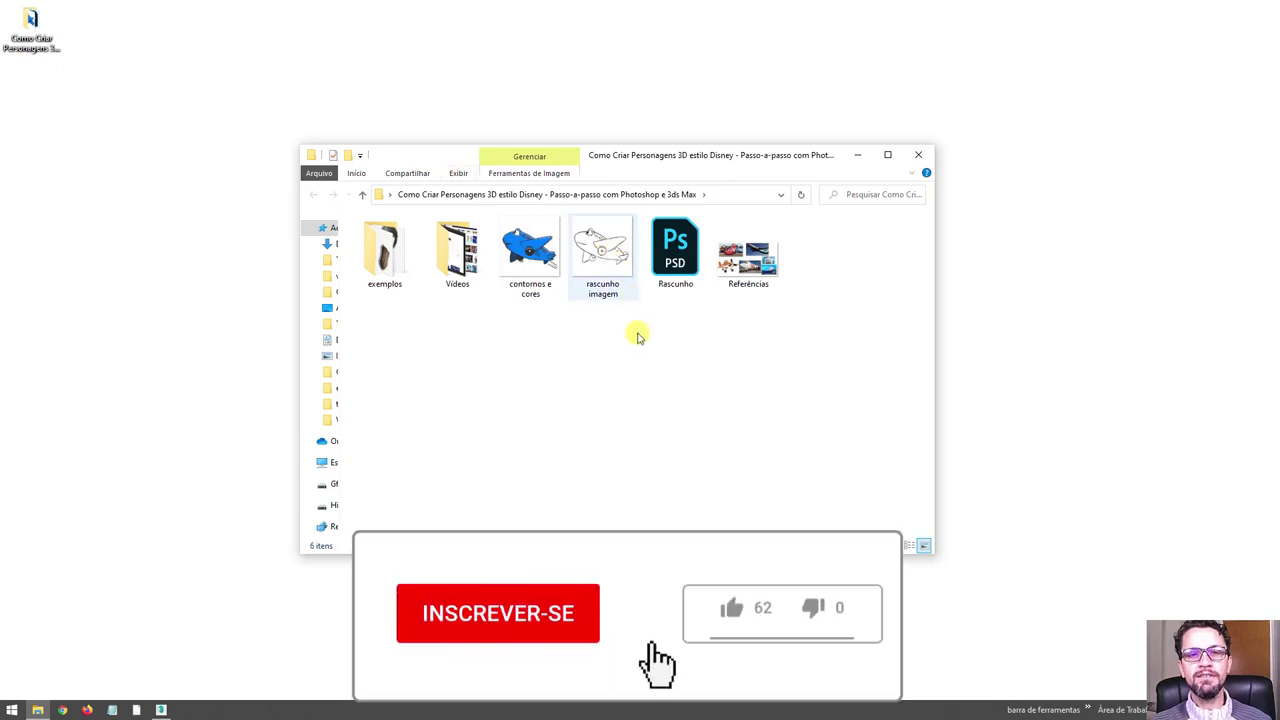
pyautogui.click(608, 262)
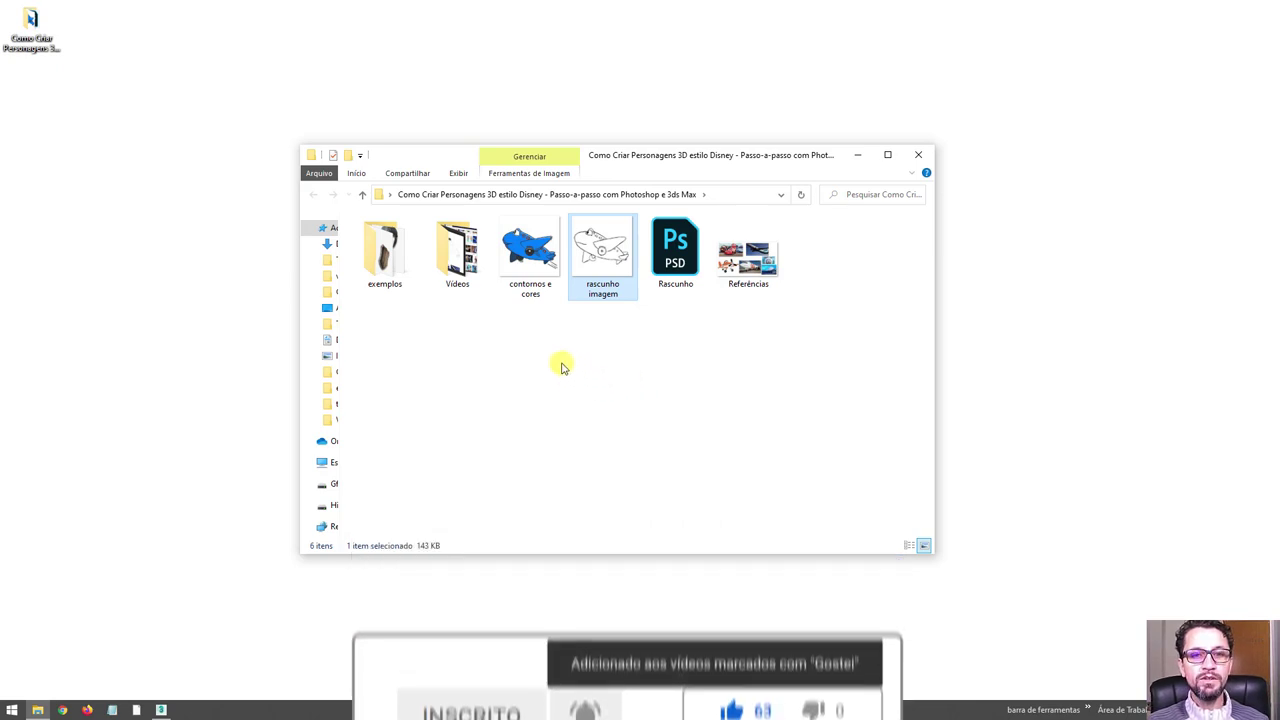
pyautogui.click(530, 255)
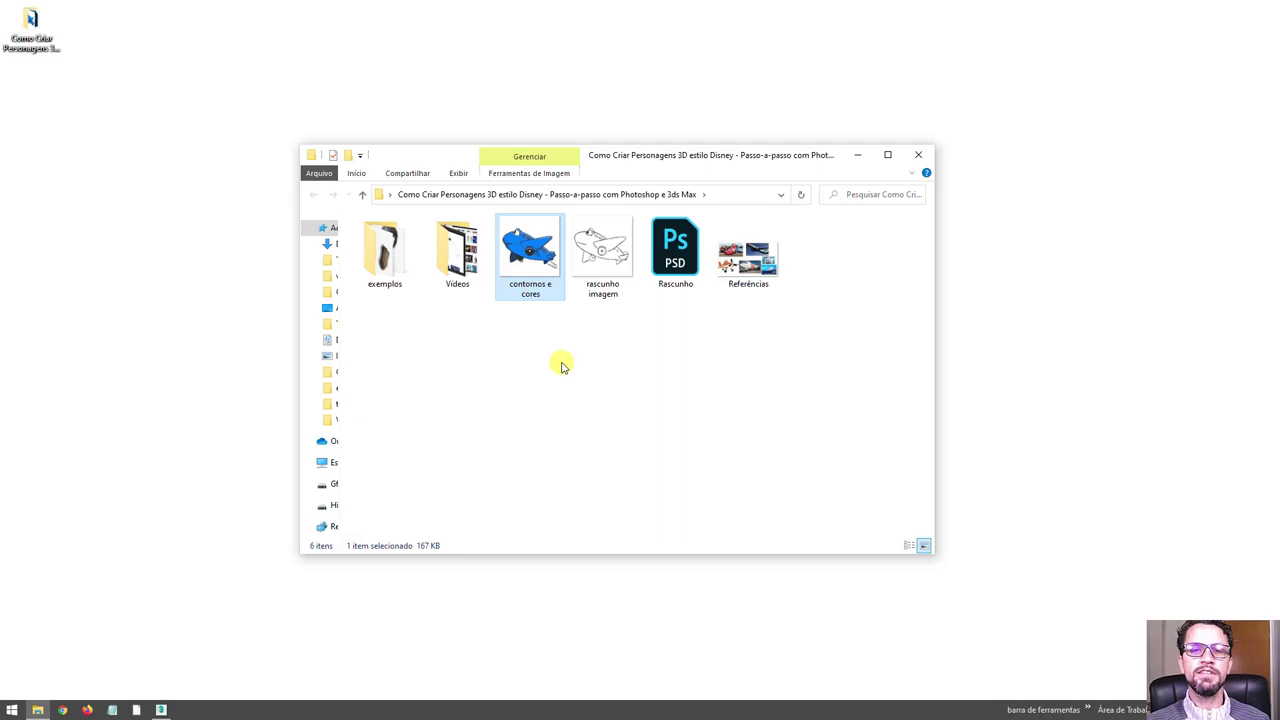
pyautogui.doubleClick(597, 250)
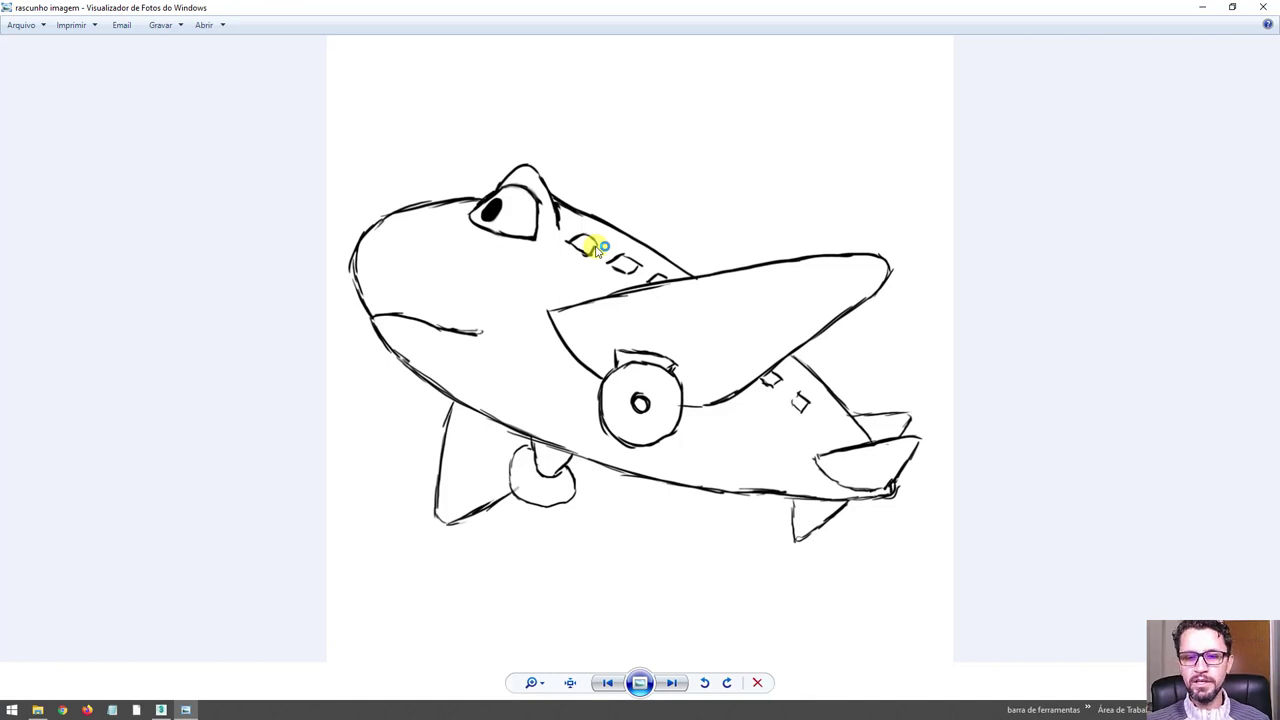
# Advance to the coloured 'contornos e cores' airplane, close the viewer and return to 3ds Max
pyautogui.press('Right')
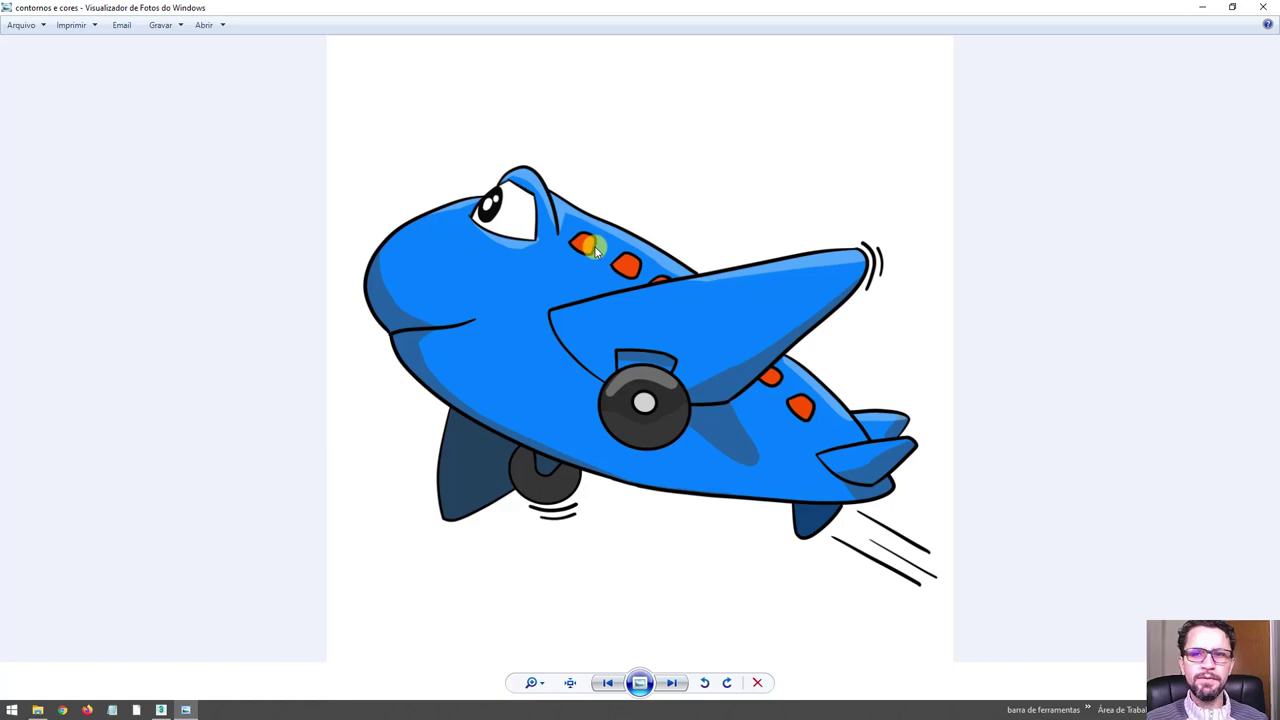
pyautogui.click(1263, 7)
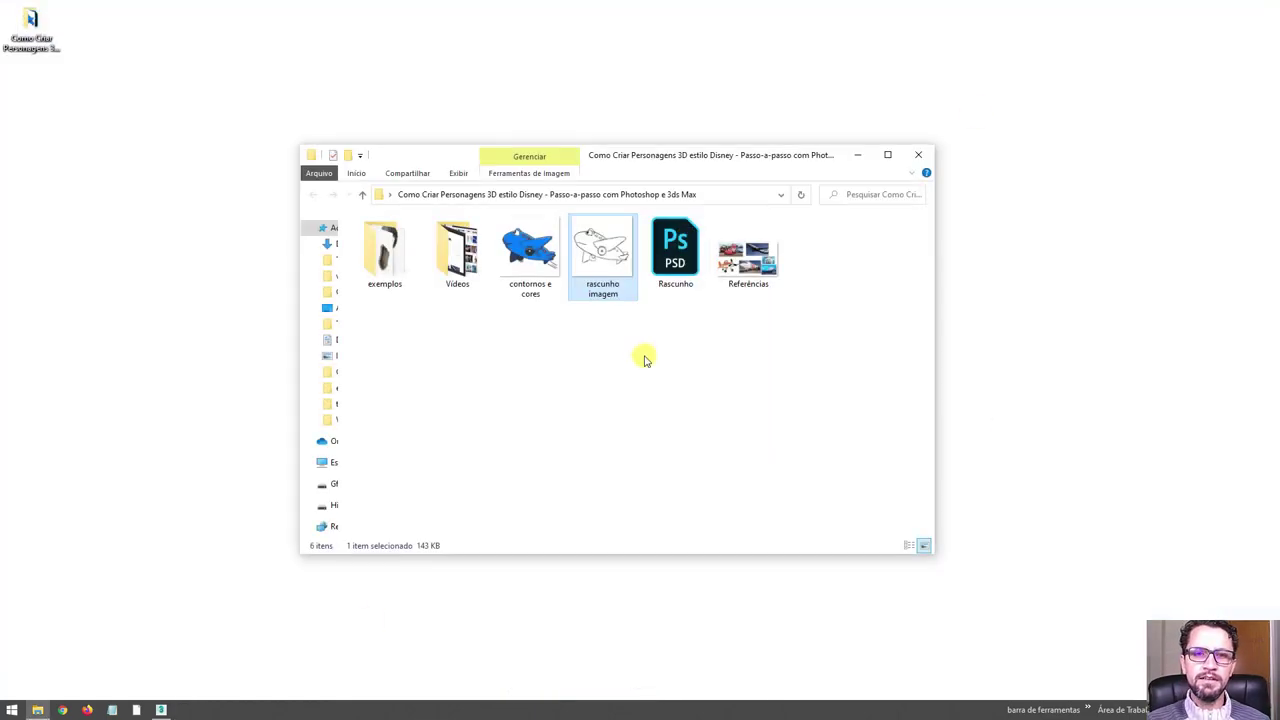
pyautogui.click(215, 649)
# Create a square Plane in the Front viewport and frame it in Perspective
pyautogui.click(160, 710)
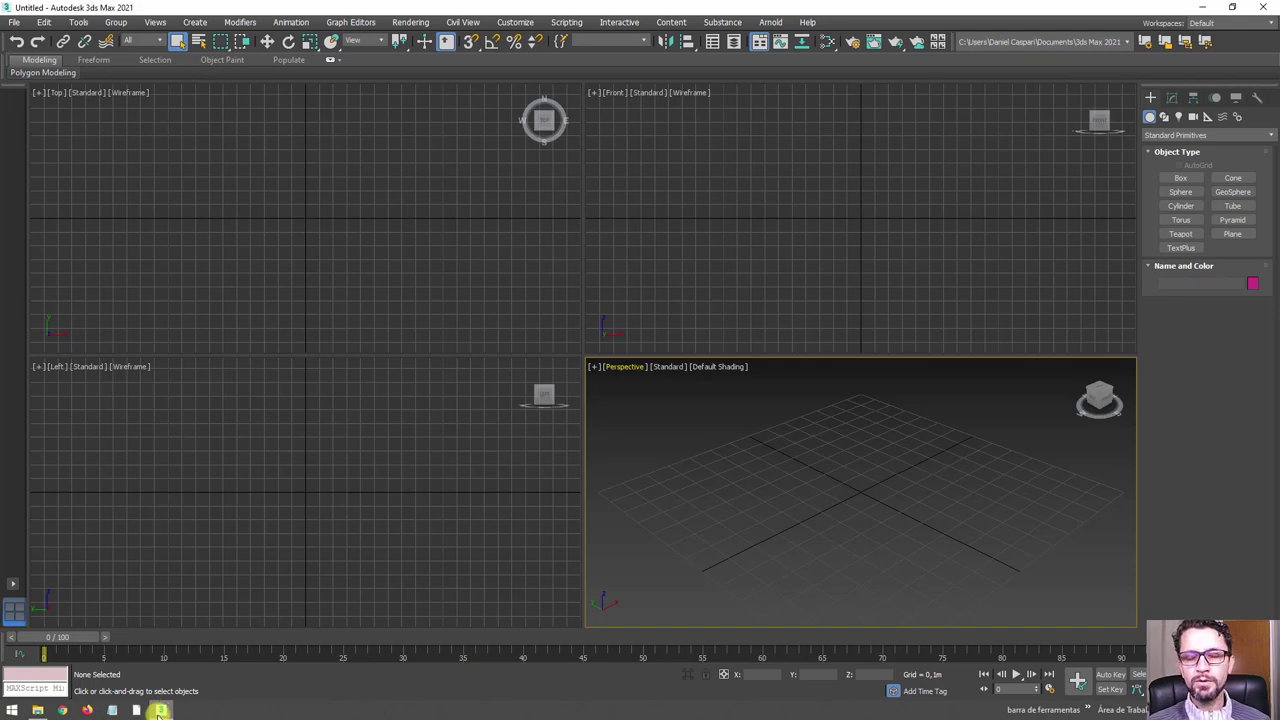
pyautogui.click(1233, 234)
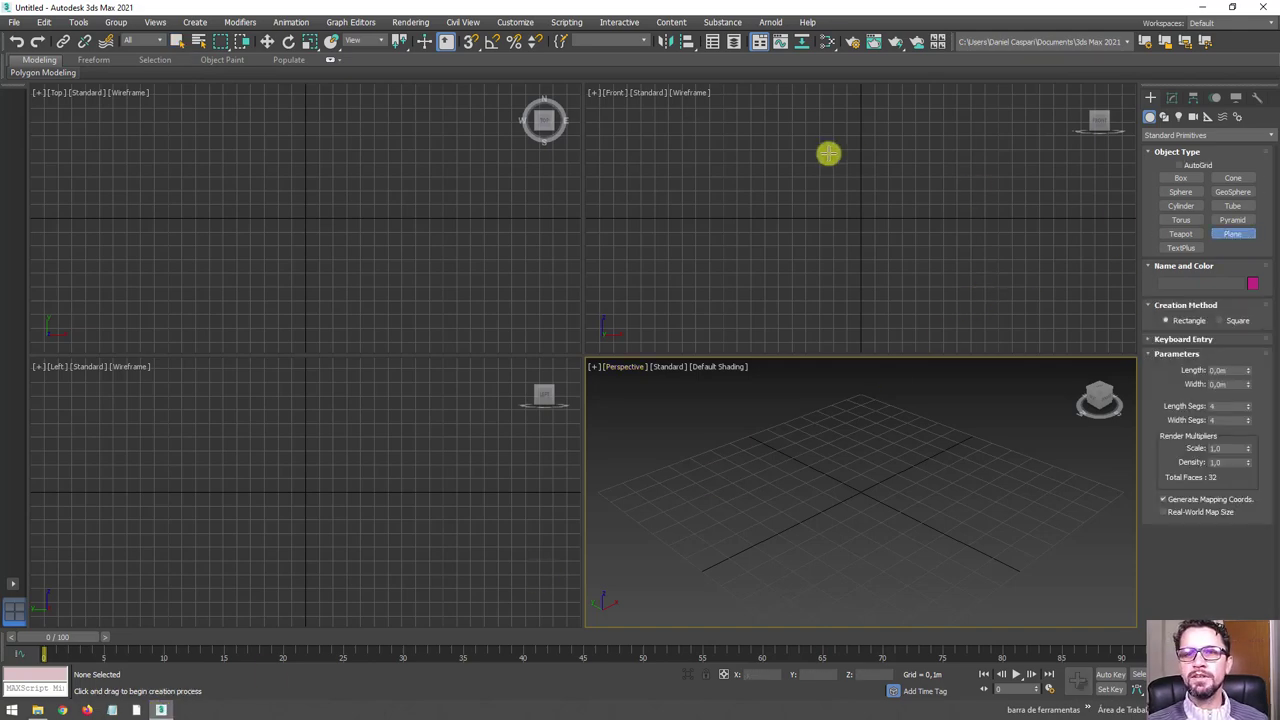
pyautogui.moveTo(858, 149); pyautogui.dragTo(917, 214)
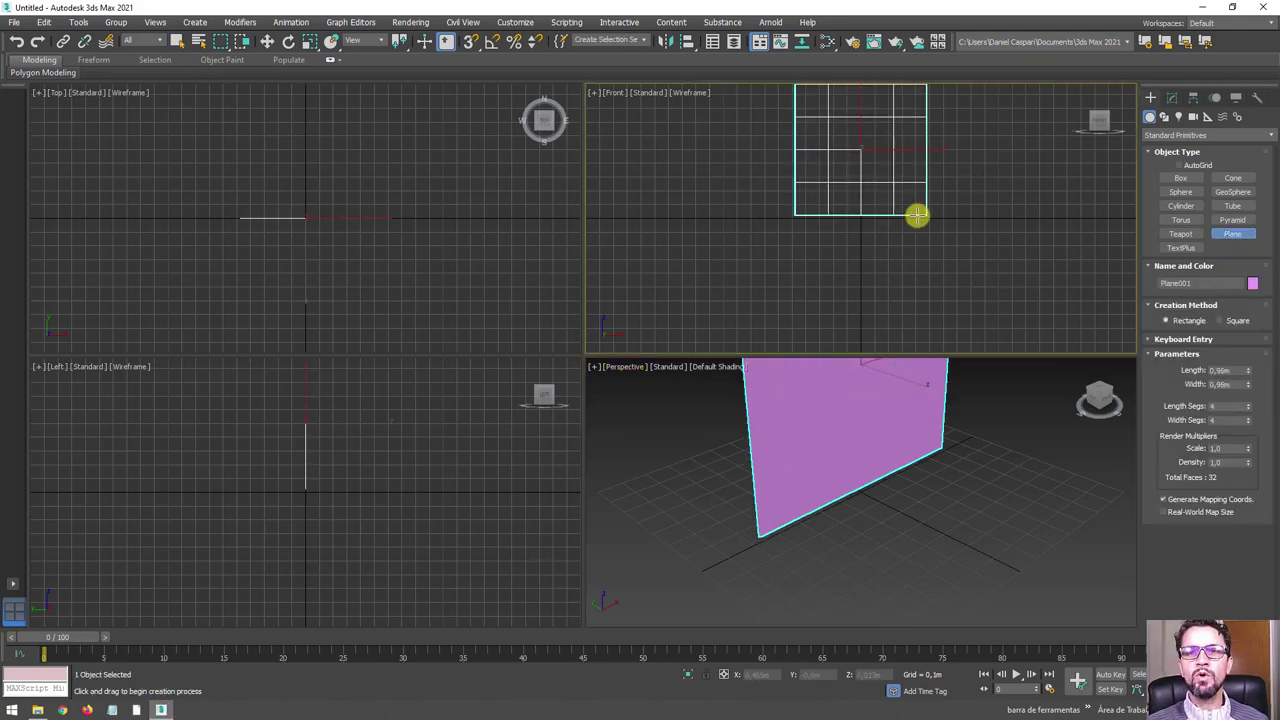
pyautogui.rightClick(934, 374)
pyautogui.press('z')
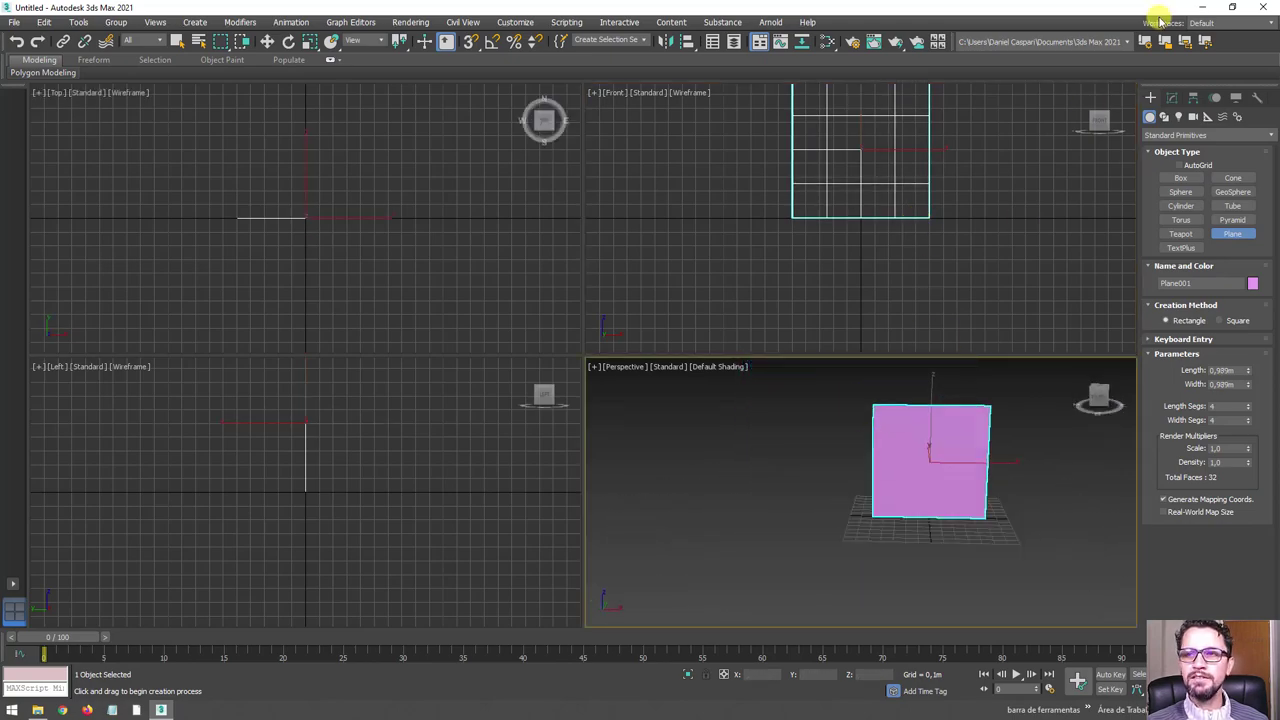
# Drop the 'contornos e cores' image onto the plane as its texture, then view in wireframe
pyautogui.click(1186, 8)
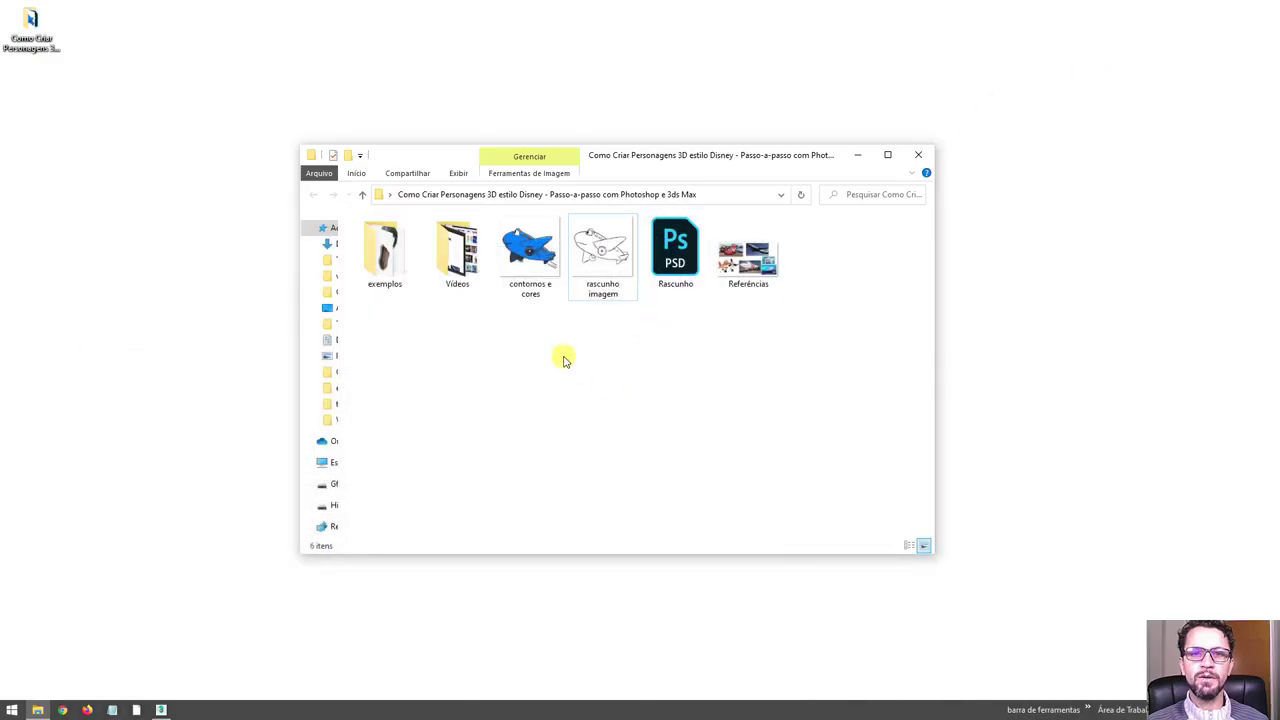
pyautogui.moveTo(530, 252)
pyautogui.mouseDown()
pyautogui.moveTo(503, 405)
pyautogui.moveTo(511, 578)
pyautogui.mouseUp()
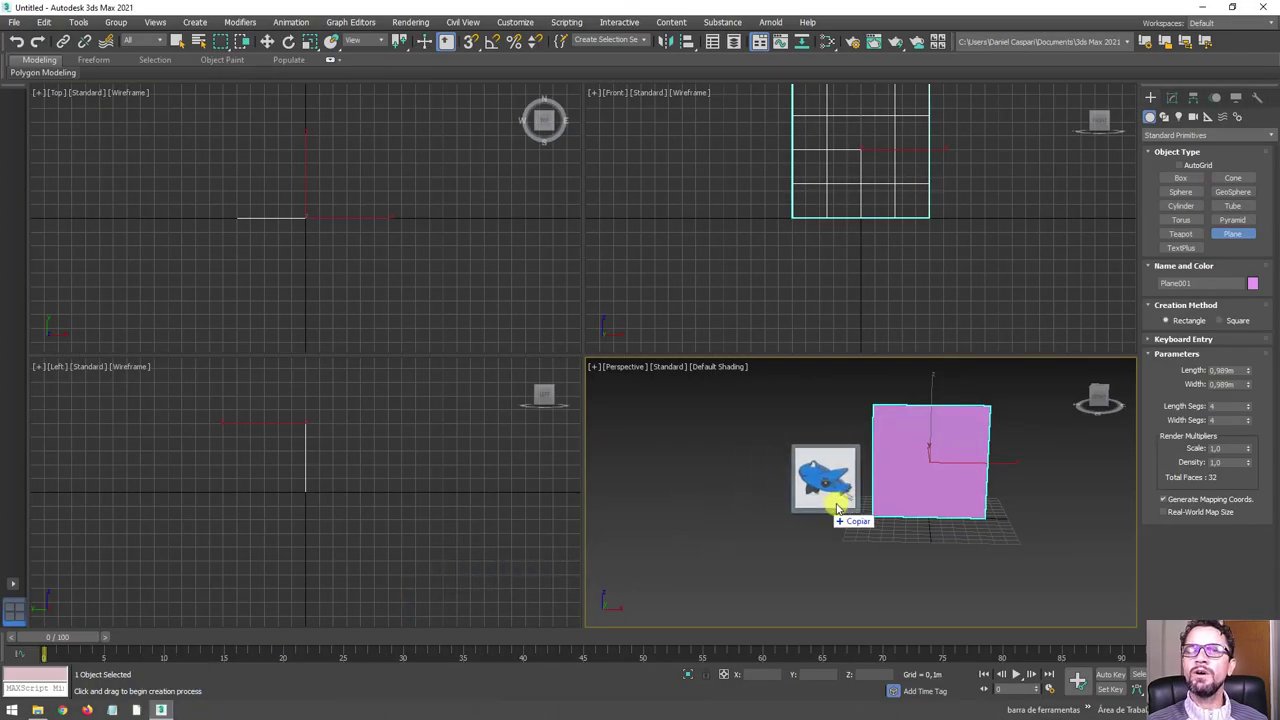
pyautogui.moveTo(511, 578); pyautogui.dragTo(925, 478)
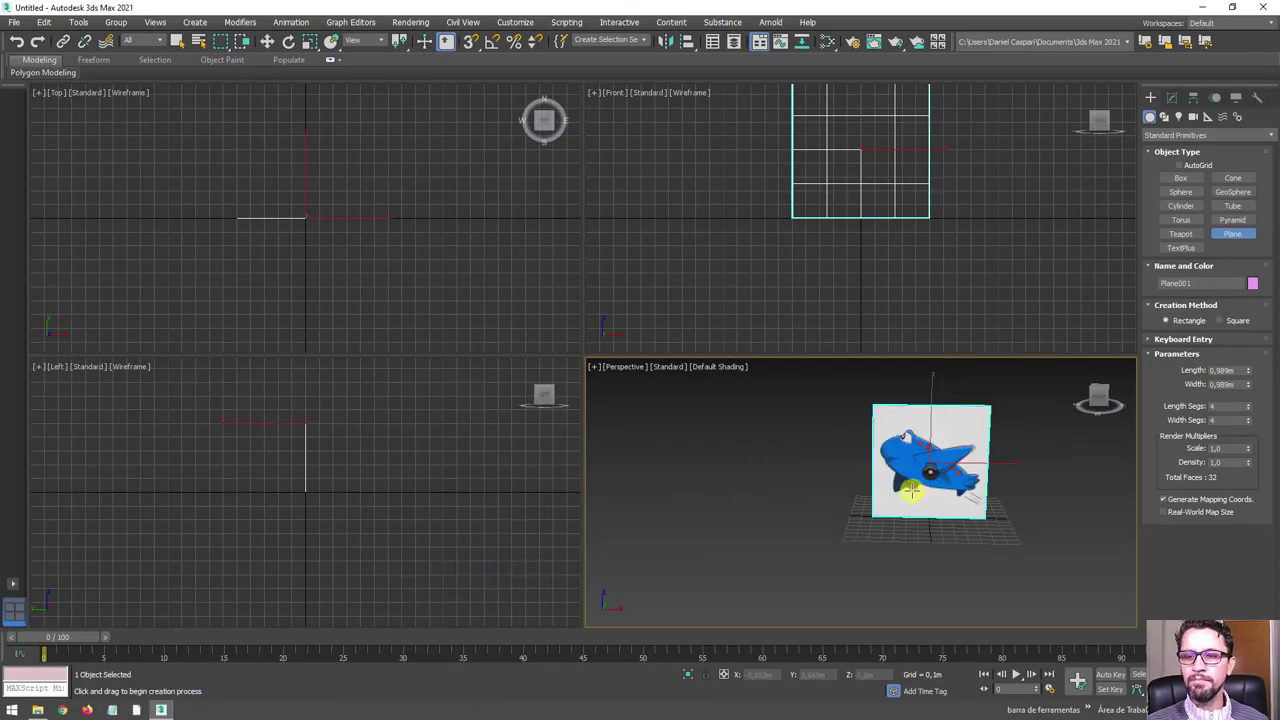
pyautogui.moveTo(925, 478)
pyautogui.keyDown('alt'); pyautogui.mouseDown(button='middle')
pyautogui.moveTo(871, 457)
pyautogui.moveTo(933, 480)
pyautogui.mouseUp(button='middle'); pyautogui.keyUp('alt')
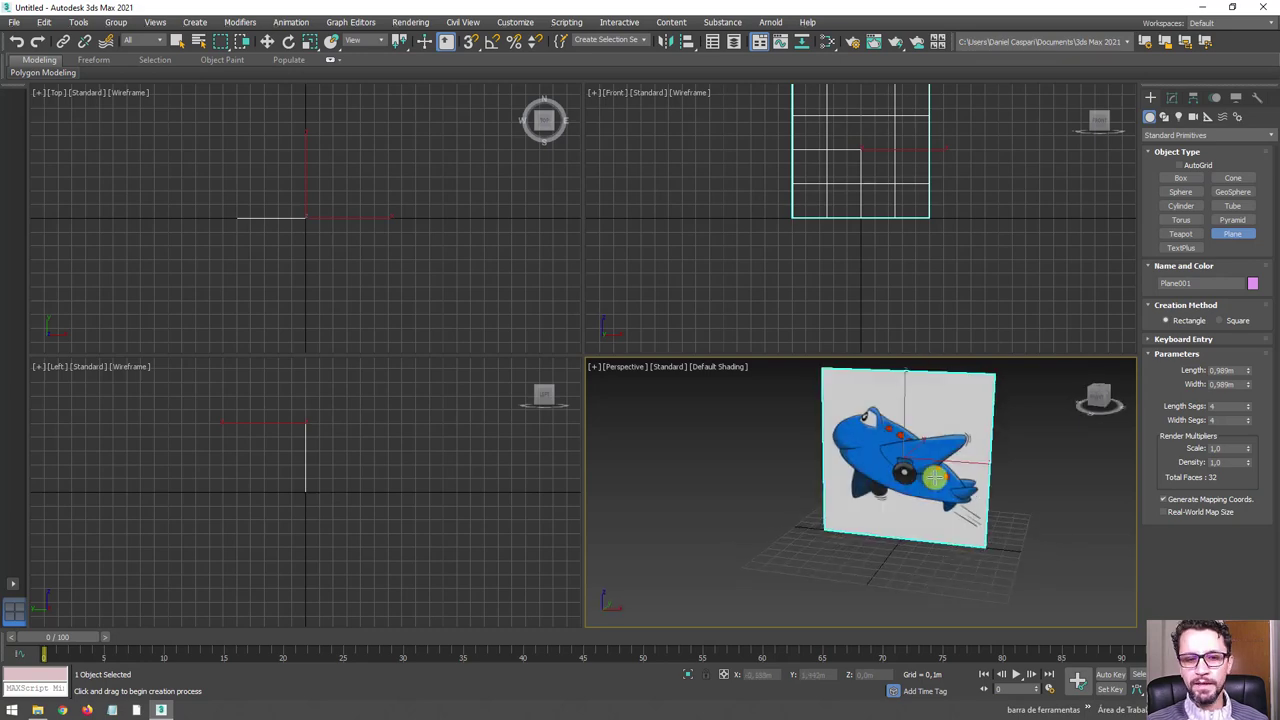
pyautogui.press('F3')
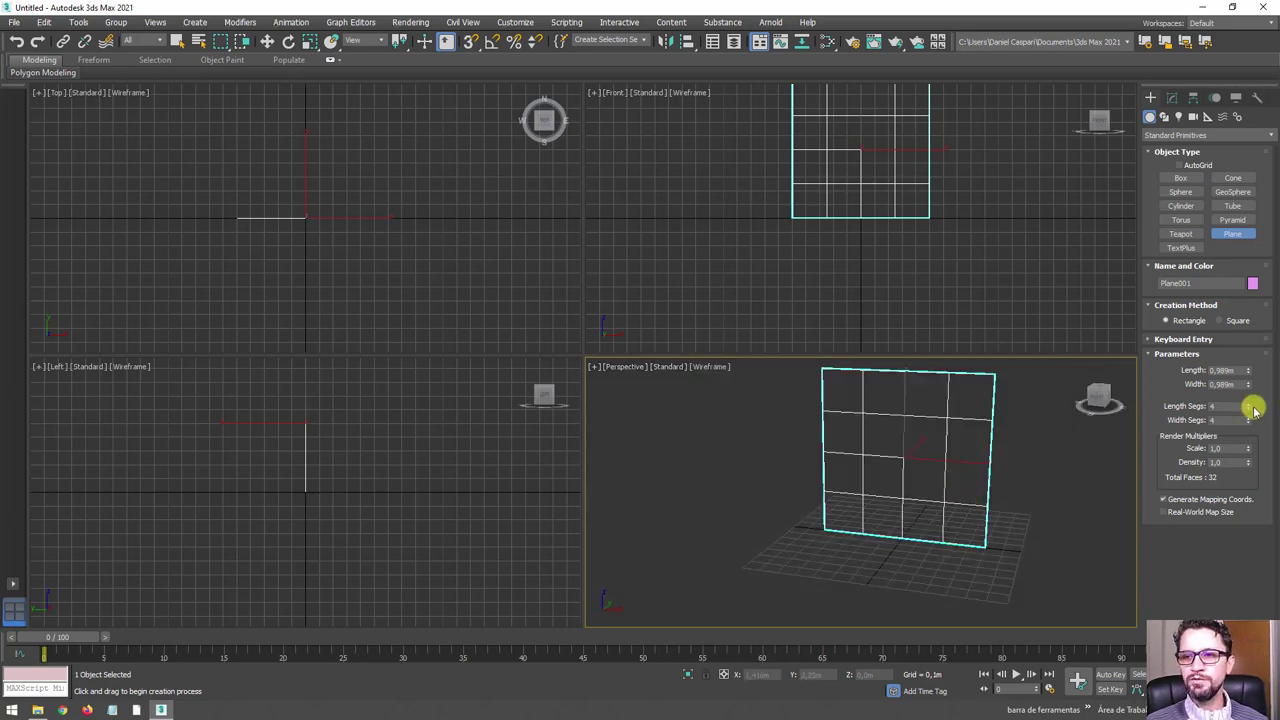
# Set the plane's Length Segs and Width Segs to 1 and return to shaded view
pyautogui.rightClick(1248, 406)
pyautogui.rightClick(1248, 420)
pyautogui.press('F3')
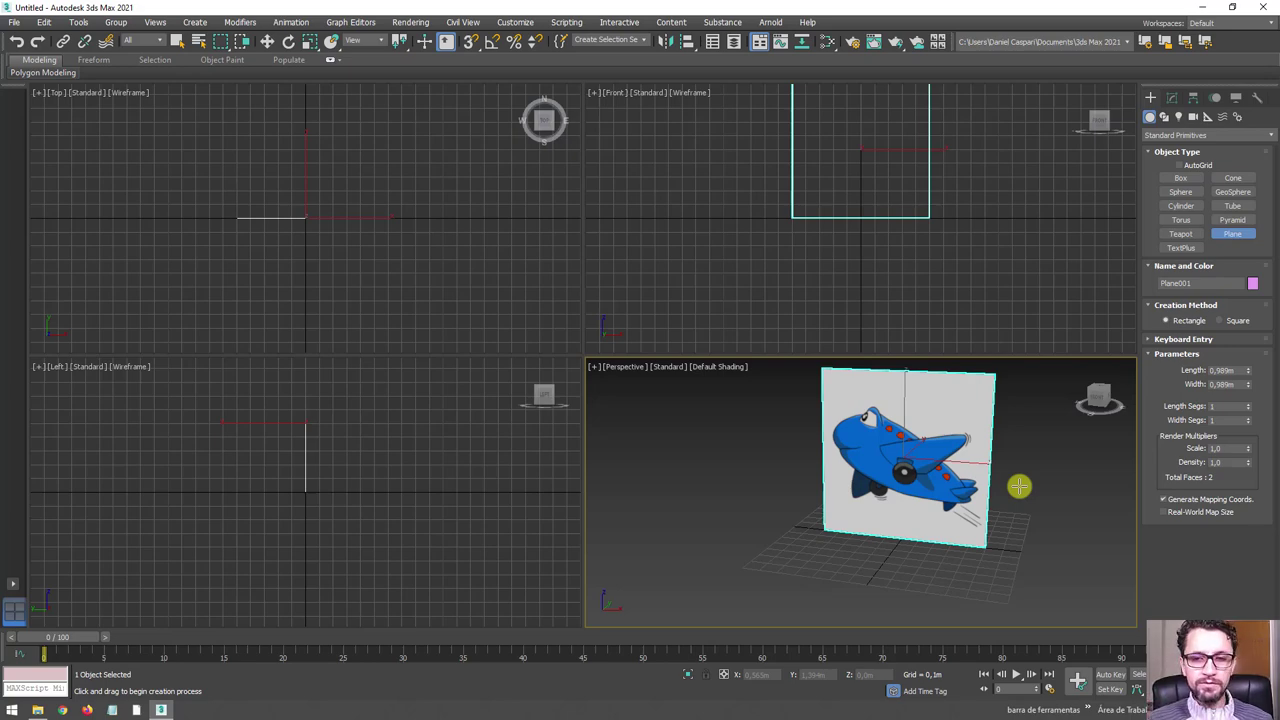
# Move the reference plane back along Y to about 1.995 m
pyautogui.press('w')
pyautogui.keyDown('alt'); pyautogui.moveTo(1030, 495); pyautogui.dragTo(951, 457, button='middle'); pyautogui.keyUp('alt')
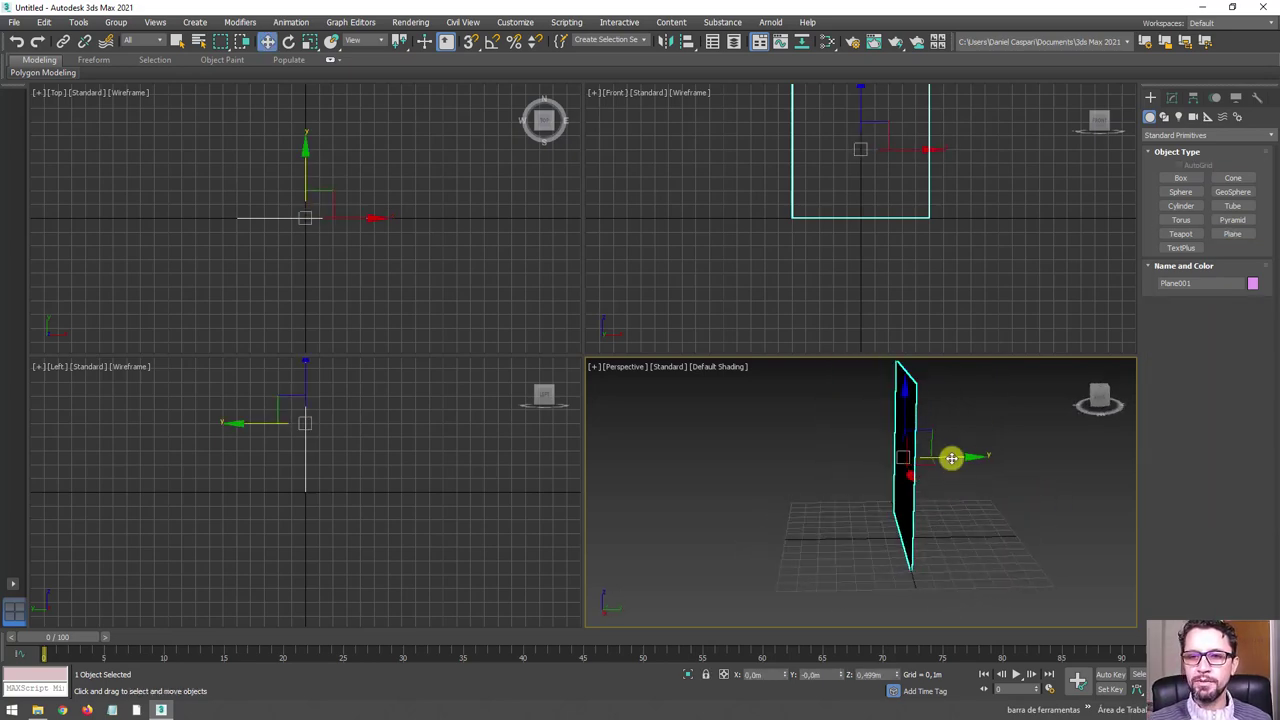
pyautogui.moveTo(959, 465); pyautogui.dragTo(988, 474)
pyautogui.keyDown('alt'); pyautogui.moveTo(988, 474); pyautogui.dragTo(995, 537, button='middle'); pyautogui.keyUp('alt')
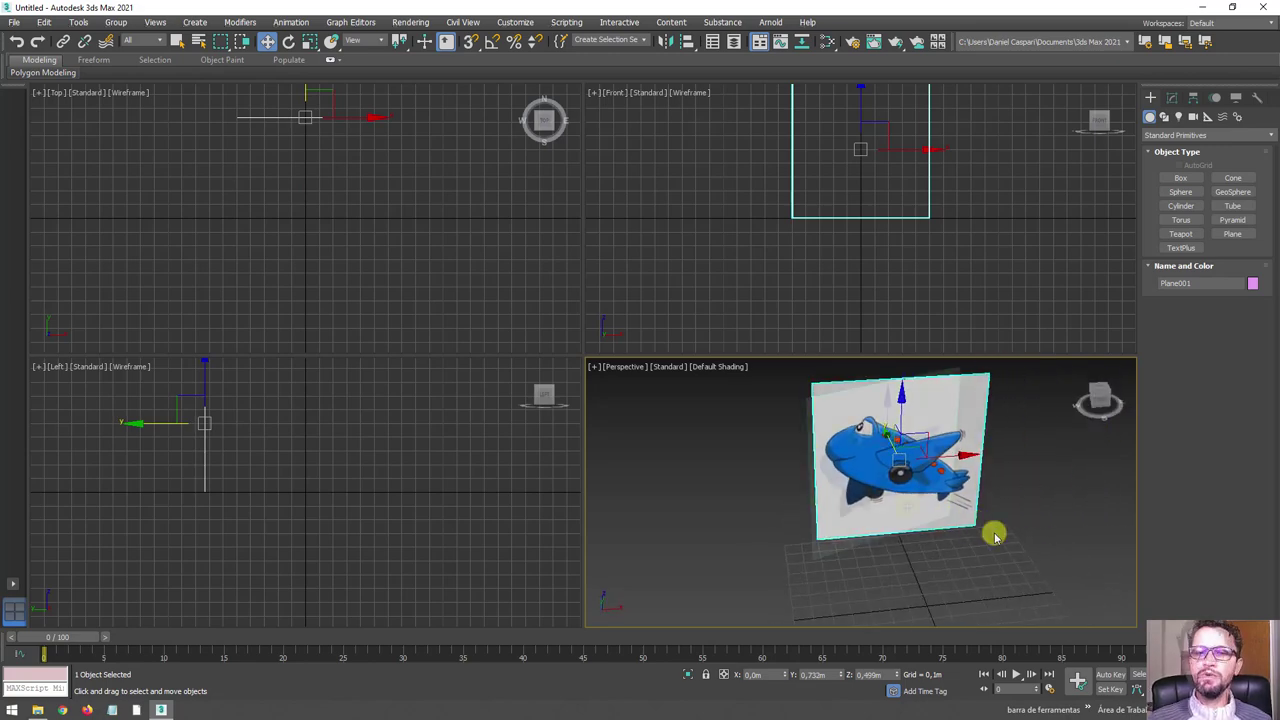
pyautogui.keyDown('alt'); pyautogui.moveTo(995, 537); pyautogui.dragTo(906, 506, button='middle'); pyautogui.keyUp('alt')
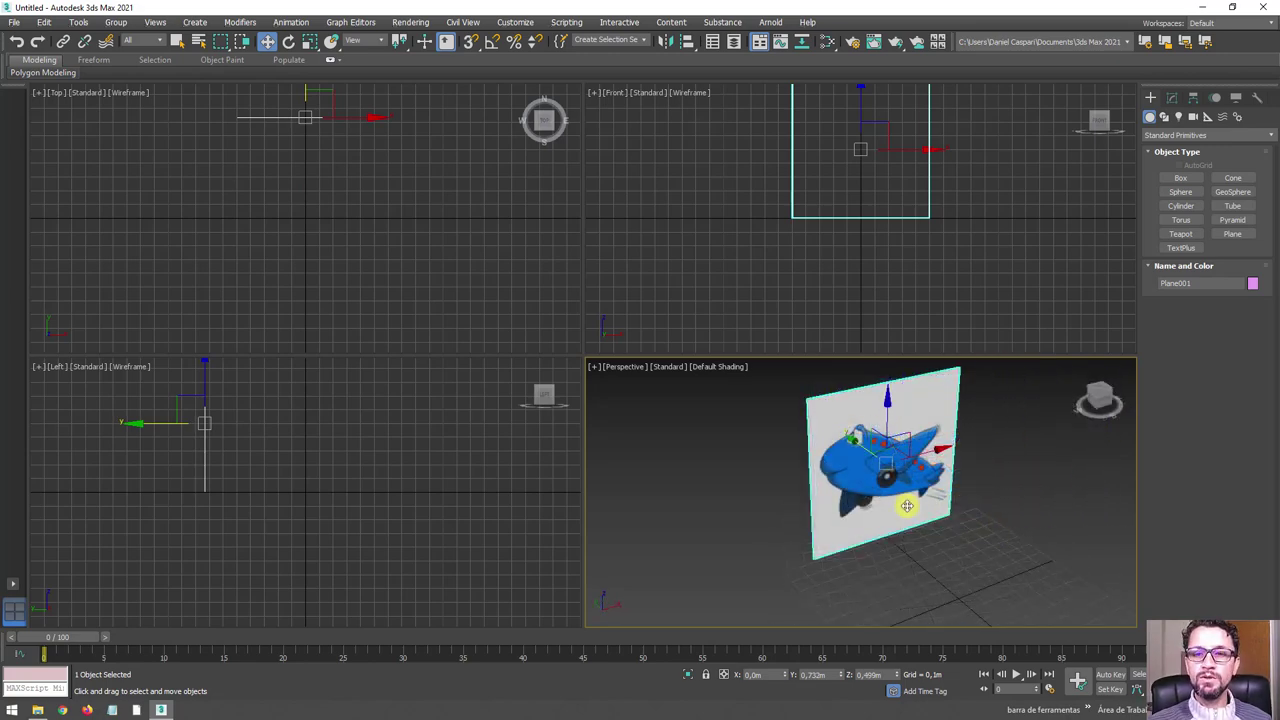
pyautogui.moveTo(856, 445); pyautogui.dragTo(796, 423)
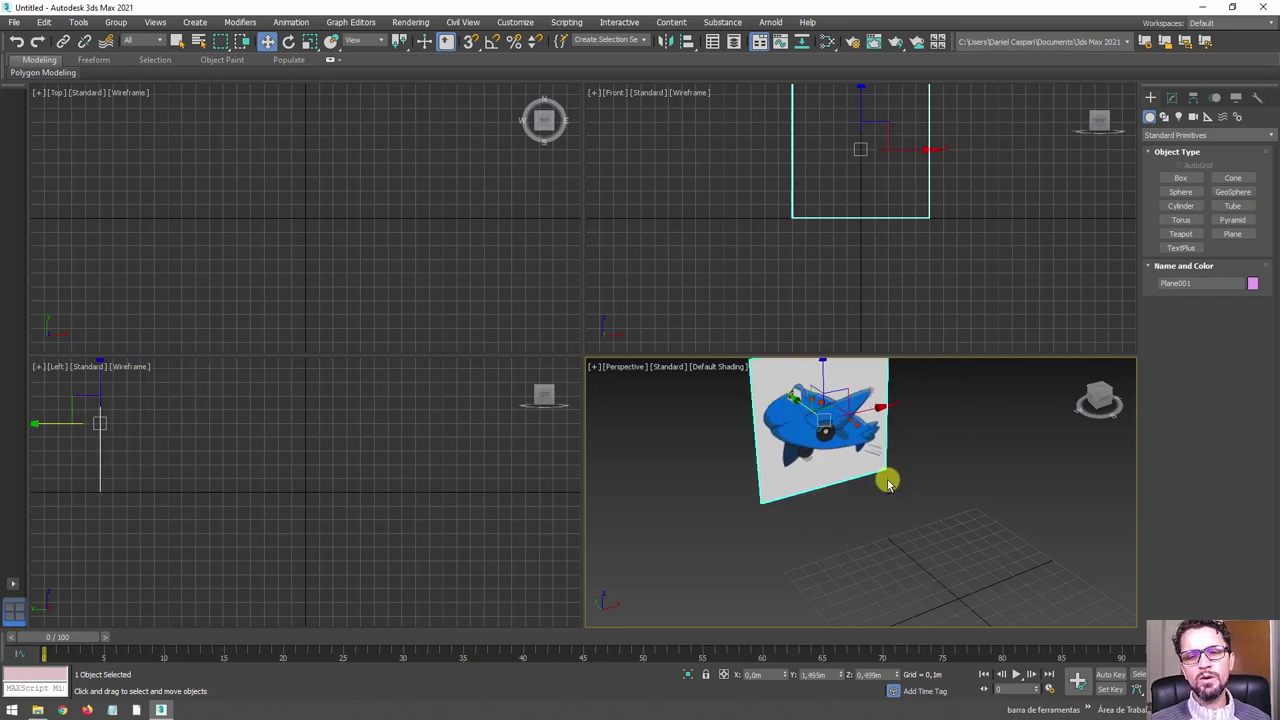
# Maximize the Perspective viewport and frame the scene
pyautogui.scroll(-2, 880, 490)
pyautogui.moveTo(891, 514)
pyautogui.mouseDown(button='middle')
pyautogui.moveTo(886, 476)
pyautogui.moveTo(786, 431)
pyautogui.mouseUp(button='middle')
pyautogui.hotkey('alt', 'w')
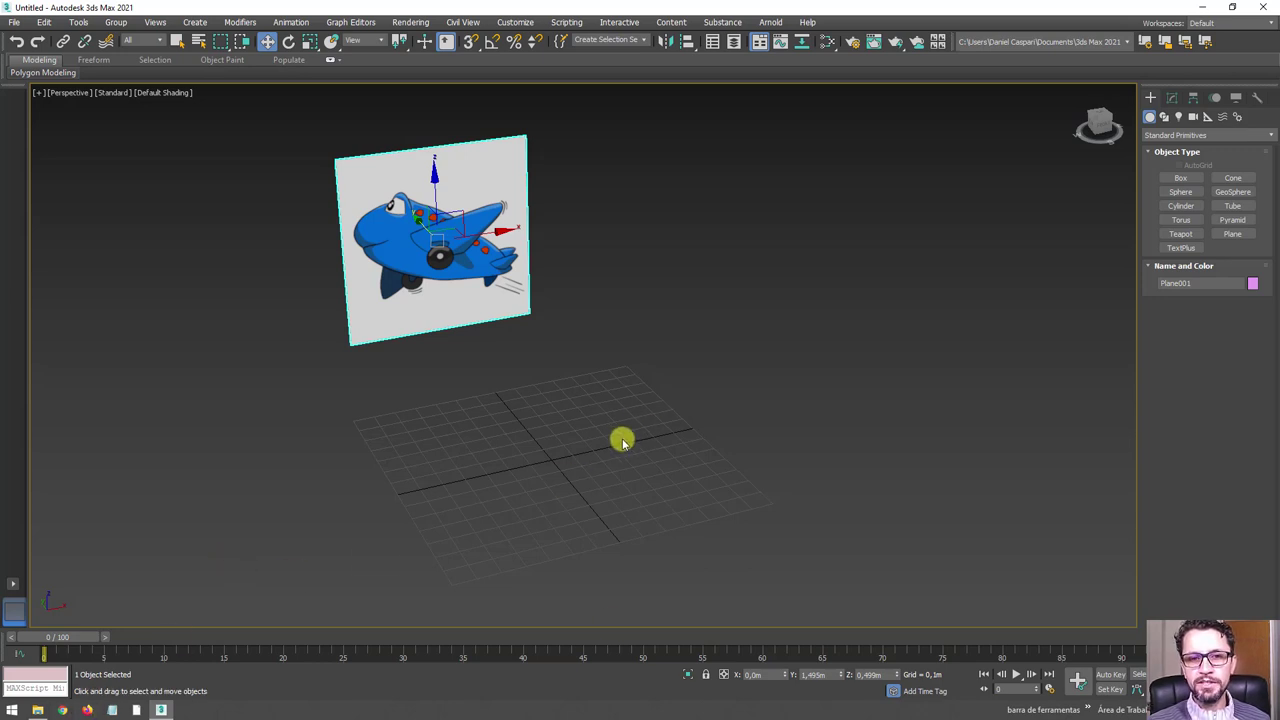
pyautogui.moveTo(625, 440)
pyautogui.keyDown('alt'); pyautogui.mouseDown(button='middle')
pyautogui.moveTo(547, 447)
pyautogui.moveTo(866, 382)
pyautogui.mouseUp(button='middle'); pyautogui.keyUp('alt')
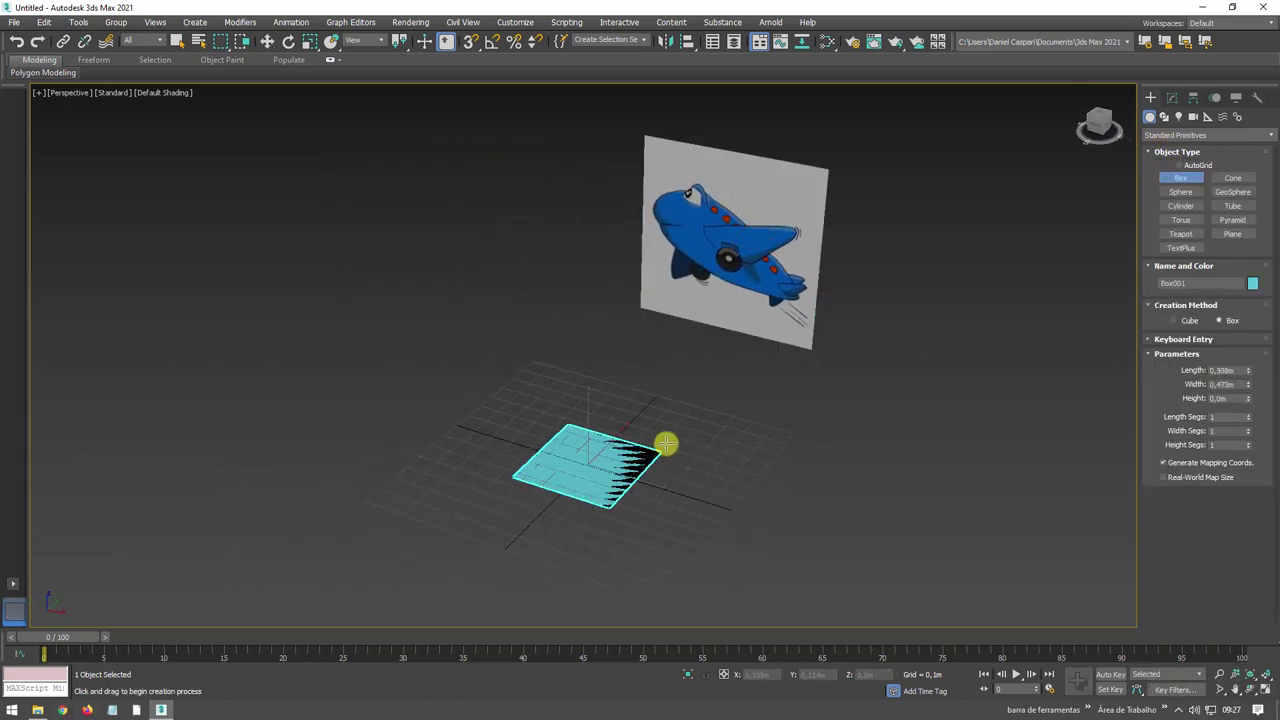
# Finish drawing Box001 on the grid as a tall box in front of the reference
pyautogui.moveTo(508, 467); pyautogui.dragTo(671, 423)
pyautogui.click(657, 350)
pyautogui.rightClick(883, 263)
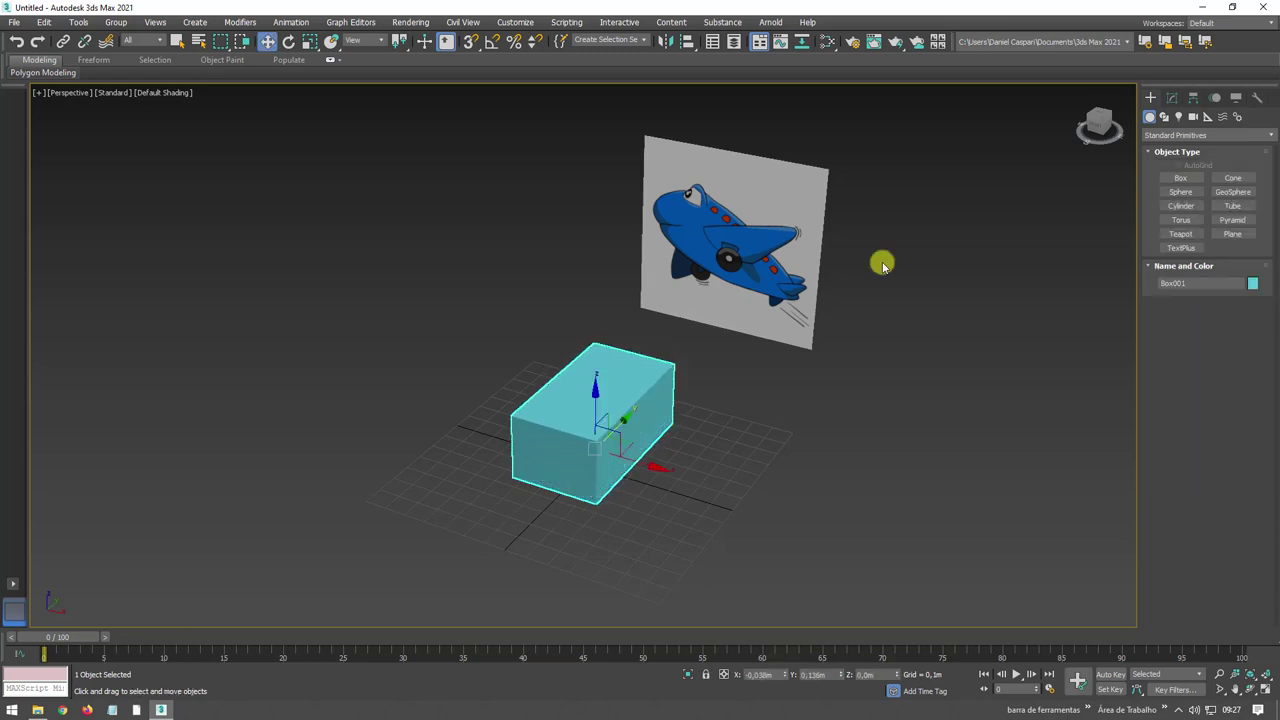
pyautogui.moveTo(1093, 130); pyautogui.dragTo(951, 234)
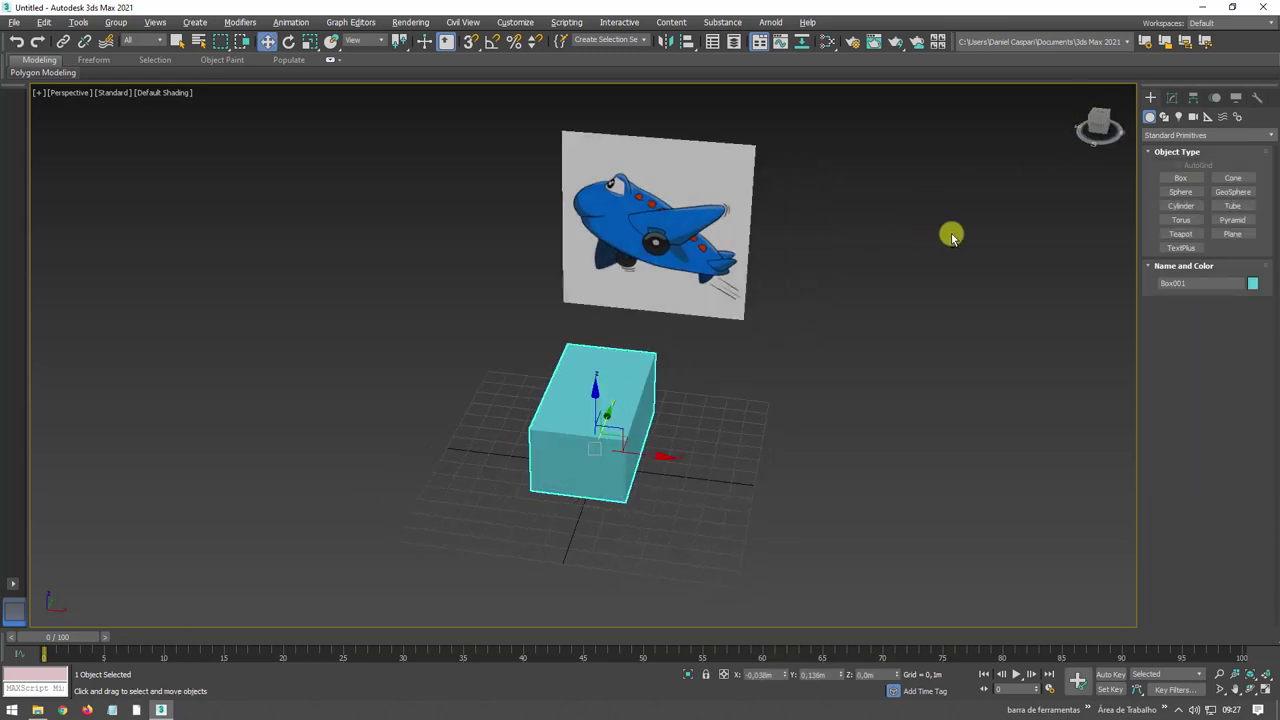
pyautogui.moveTo(1100, 130)
pyautogui.mouseDown()
pyautogui.moveTo(986, 357)
pyautogui.moveTo(863, 354)
pyautogui.moveTo(932, 372)
pyautogui.mouseUp()
pyautogui.moveTo(731, 420); pyautogui.dragTo(781, 440, button='middle')
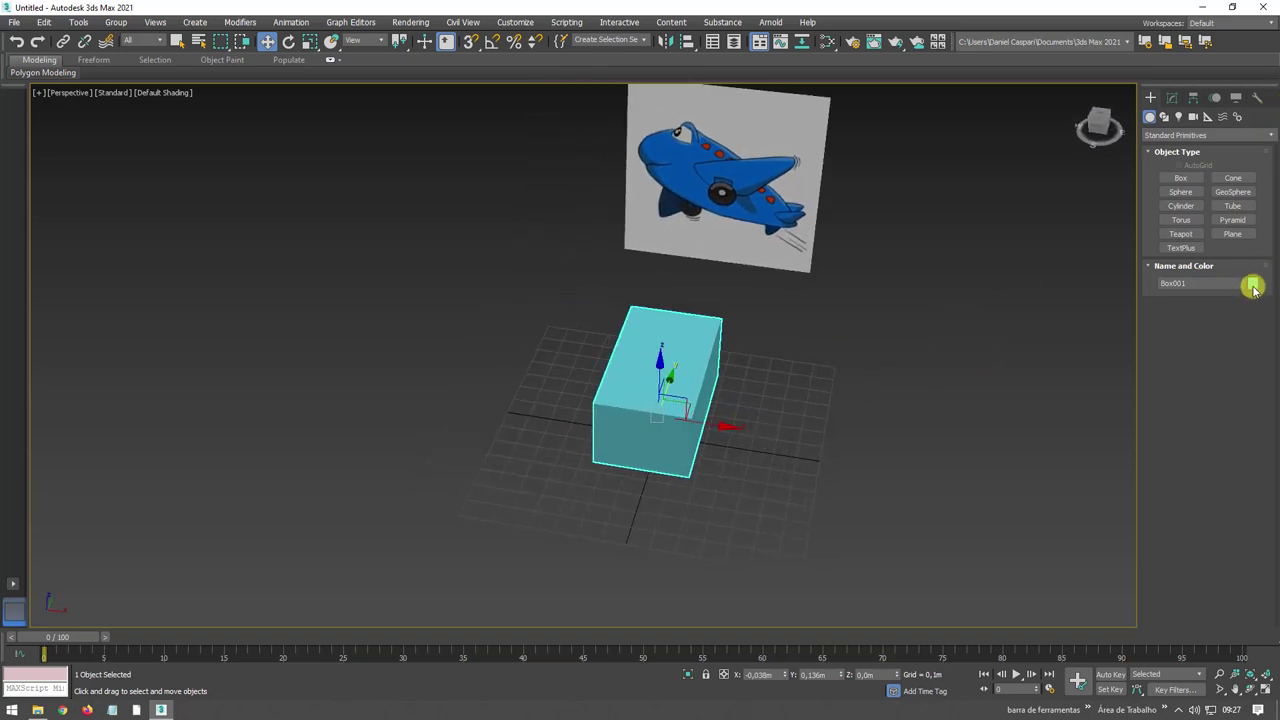
# Set Box001's object colour to dark blue and turn on Edged Faces with F4
pyautogui.click(1253, 284)
pyautogui.click(695, 349)
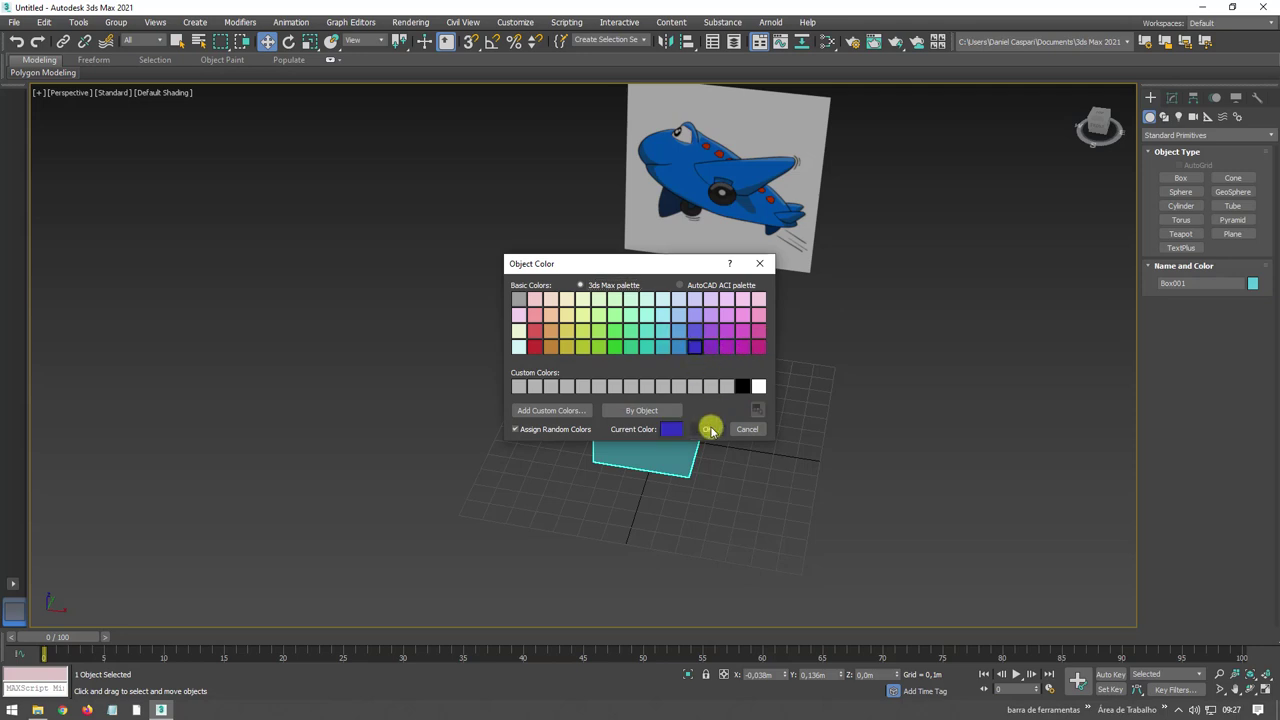
pyautogui.click(707, 429)
pyautogui.scroll(4, 655, 410)
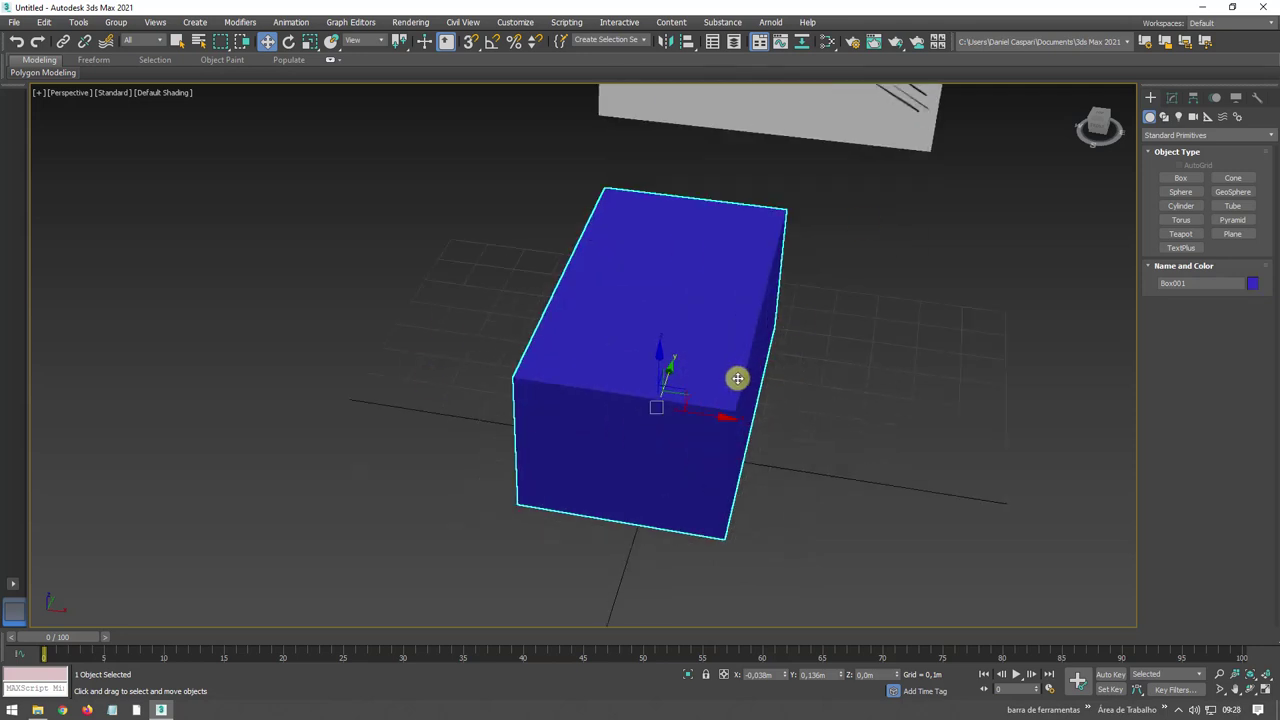
pyautogui.press('F4')
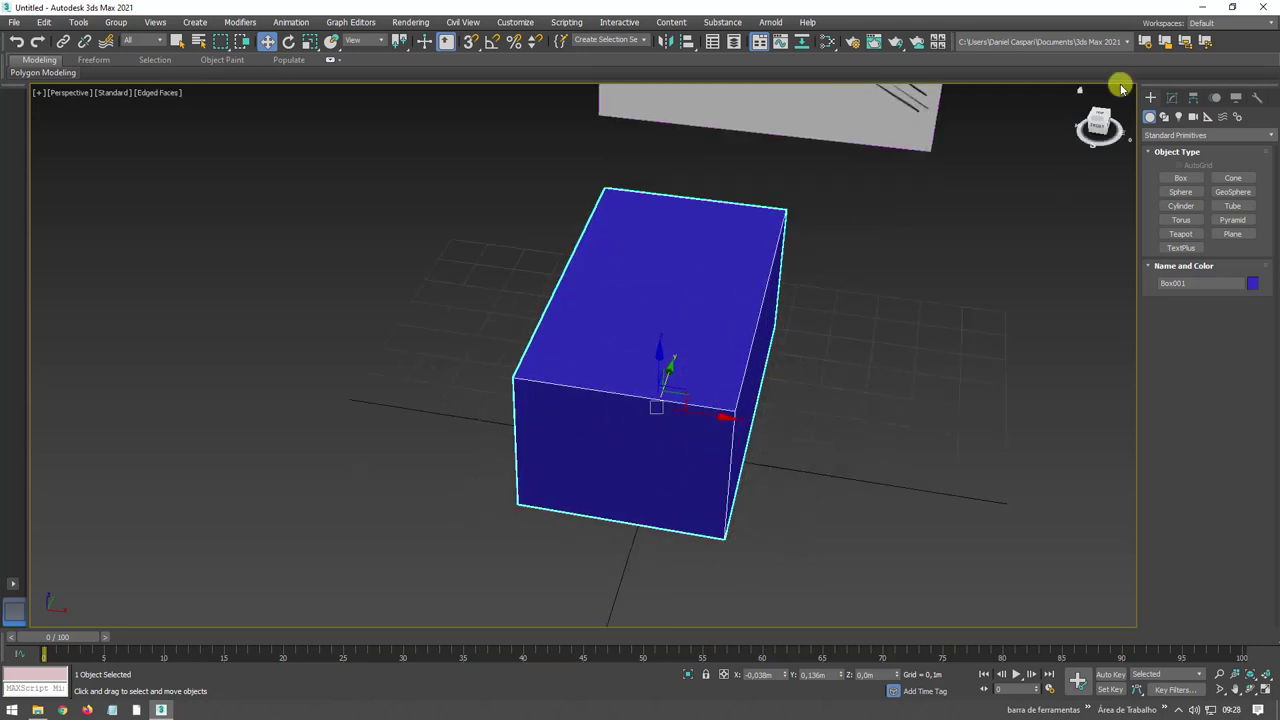
# Set Box001's Width Segs to 2 and reset its X position to 0
pyautogui.click(1172, 97)
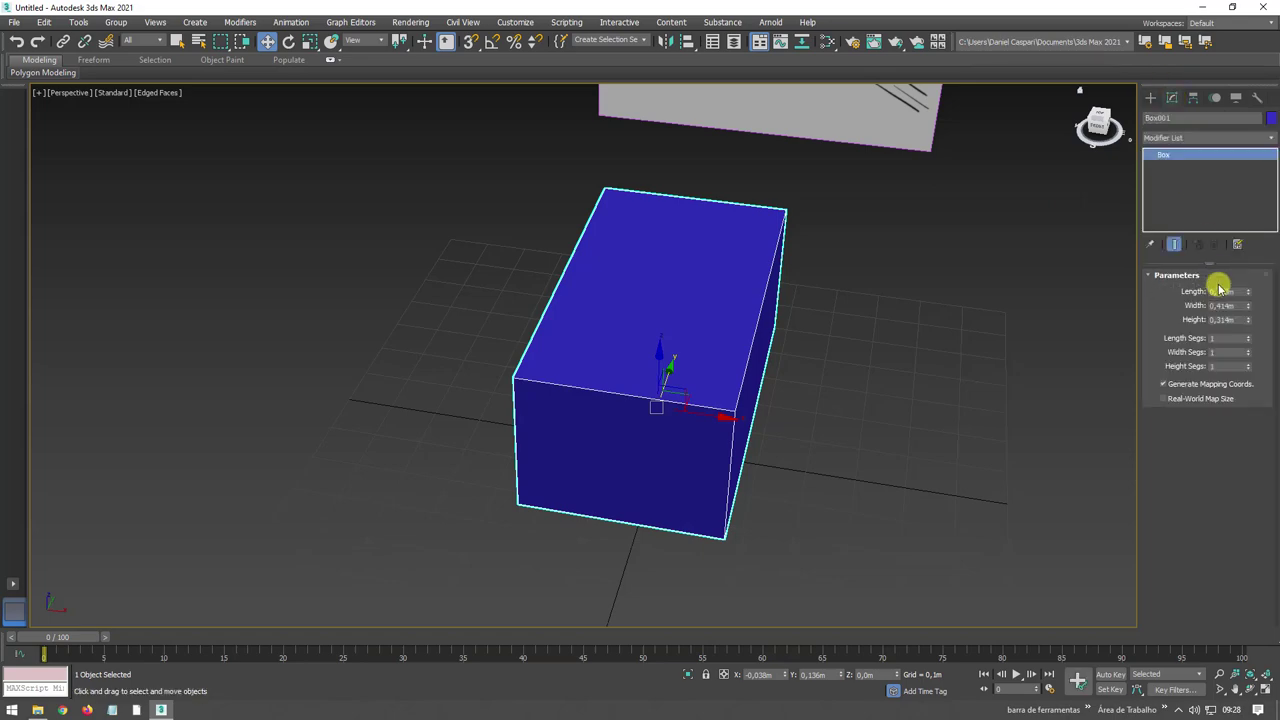
pyautogui.click(1249, 349)
pyautogui.moveTo(789, 414)
pyautogui.keyDown('alt'); pyautogui.mouseDown(button='middle')
pyautogui.moveTo(694, 423)
pyautogui.moveTo(743, 323)
pyautogui.moveTo(768, 335)
pyautogui.moveTo(757, 389)
pyautogui.mouseUp(button='middle'); pyautogui.keyUp('alt')
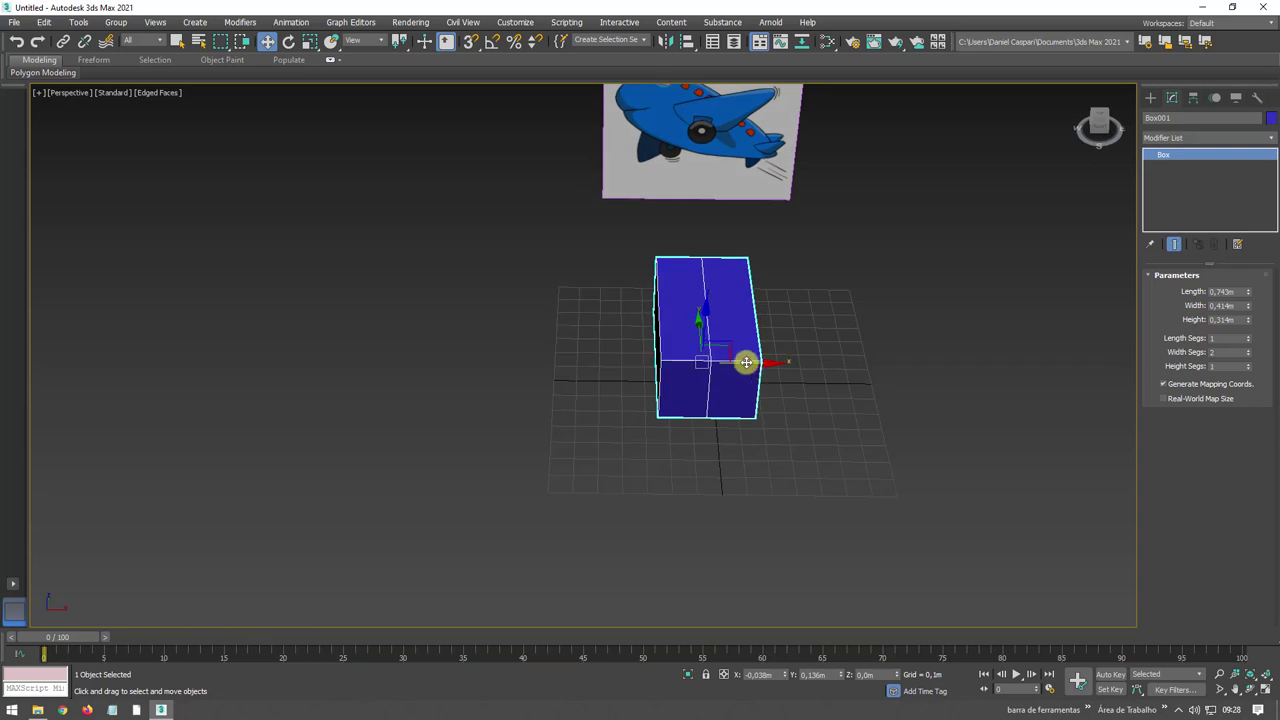
pyautogui.moveTo(746, 363)
pyautogui.mouseDown()
pyautogui.moveTo(794, 362)
pyautogui.moveTo(694, 374)
pyautogui.moveTo(811, 374)
pyautogui.moveTo(700, 374)
pyautogui.moveTo(777, 376)
pyautogui.moveTo(758, 524)
pyautogui.mouseUp()
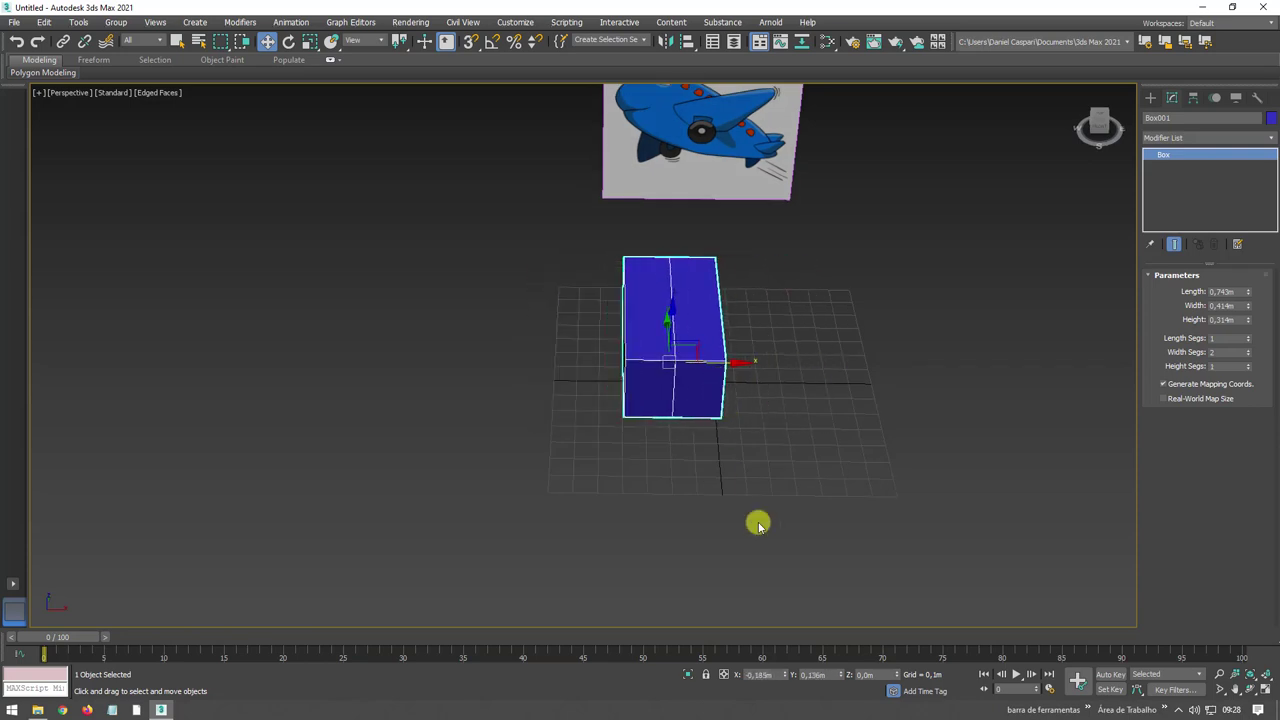
pyautogui.rightClick(788, 676)
pyautogui.moveTo(803, 420)
pyautogui.keyDown('alt'); pyautogui.mouseDown(button='middle')
pyautogui.moveTo(720, 449)
pyautogui.moveTo(711, 355)
pyautogui.moveTo(806, 371)
pyautogui.moveTo(808, 427)
pyautogui.mouseUp(button='middle'); pyautogui.keyUp('alt')
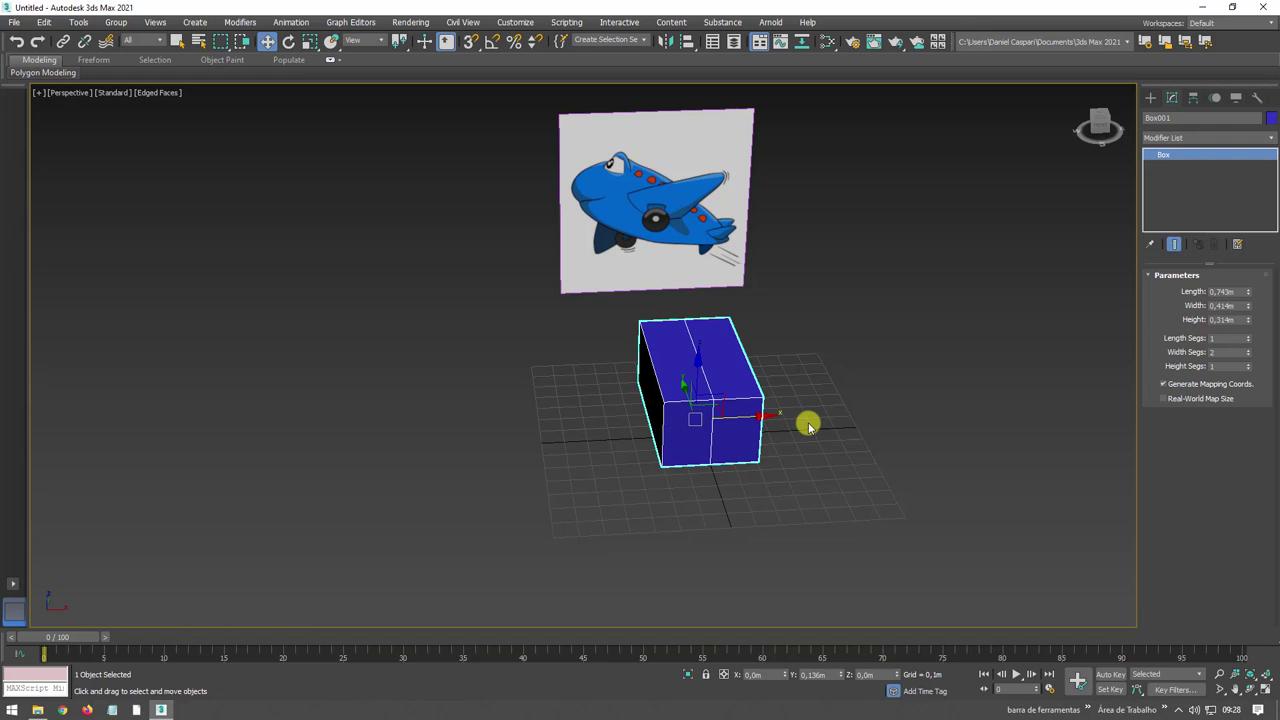
pyautogui.moveTo(794, 427)
pyautogui.keyDown('alt'); pyautogui.mouseDown(button='middle')
pyautogui.moveTo(797, 386)
pyautogui.moveTo(763, 371)
pyautogui.moveTo(1010, 288)
pyautogui.mouseUp(button='middle'); pyautogui.keyUp('alt')
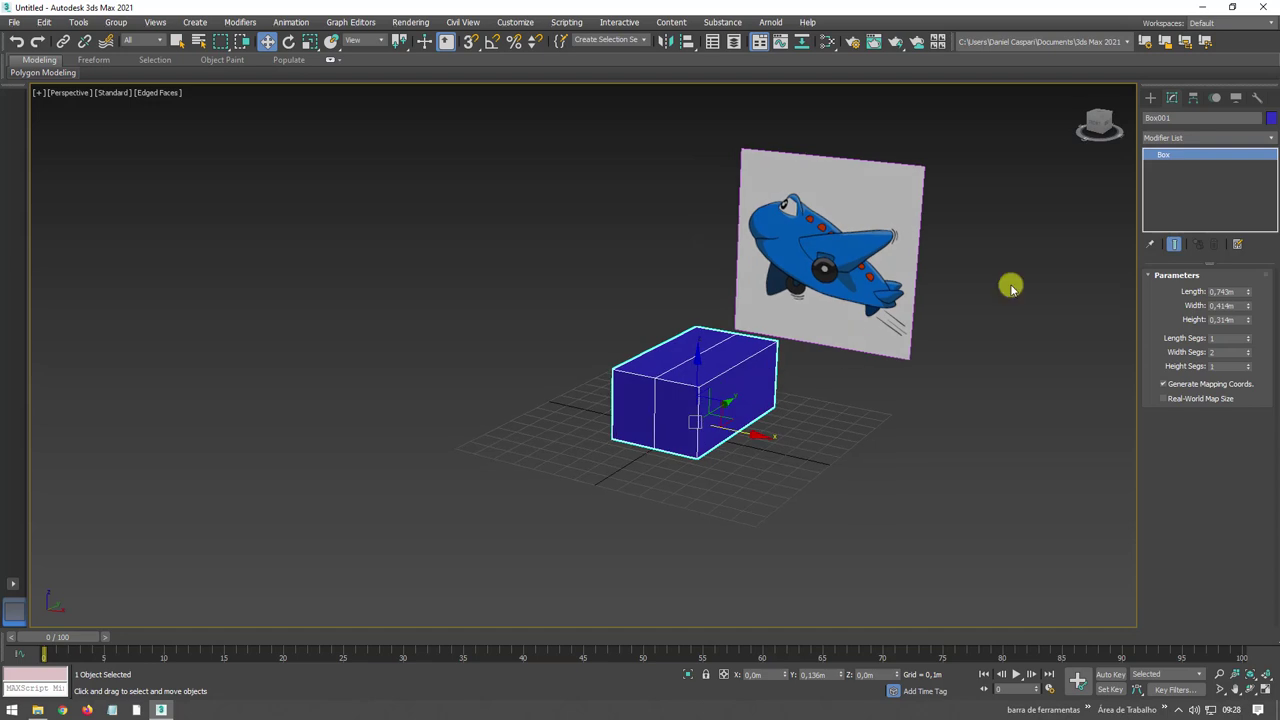
# Apply an Edit Poly modifier to Box001 and remove one half in Vertex mode
pyautogui.click(1272, 141)
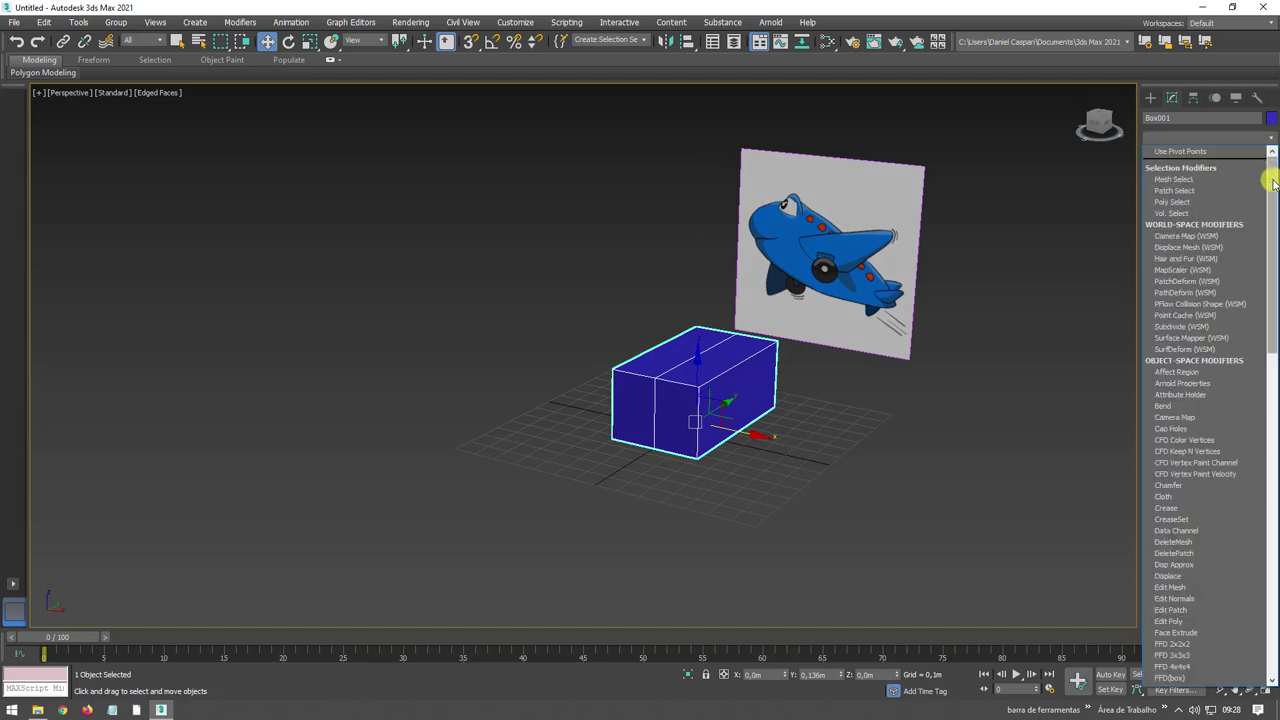
pyautogui.moveTo(1271, 171); pyautogui.dragTo(1271, 237)
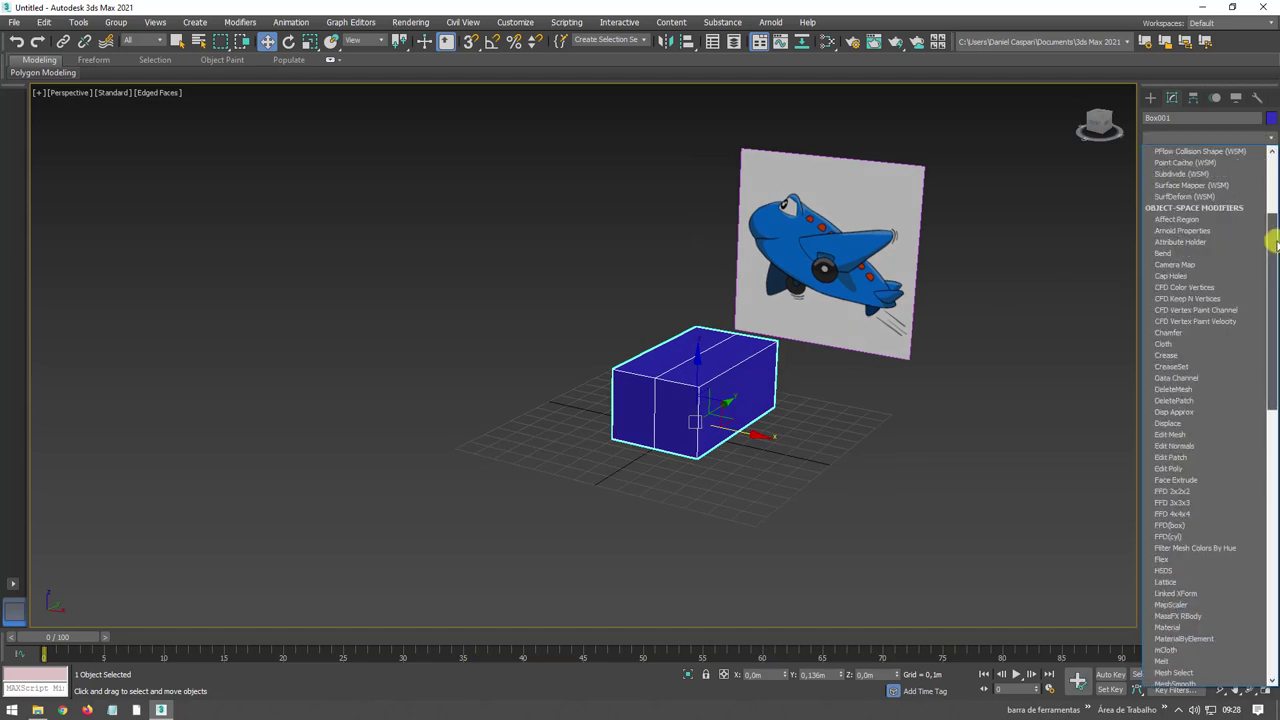
pyautogui.click(1187, 468)
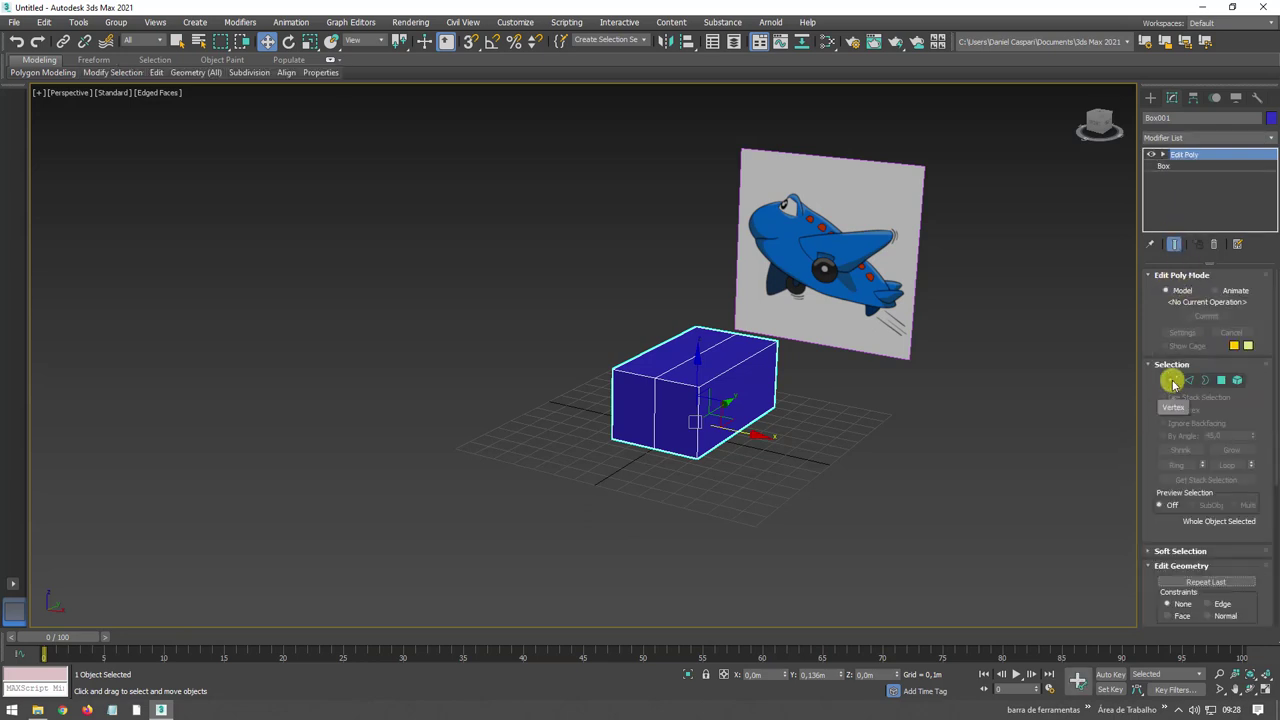
pyautogui.click(1174, 383)
pyautogui.keyDown('alt'); pyautogui.moveTo(757, 434); pyautogui.dragTo(797, 423, button='middle'); pyautogui.keyUp('alt')
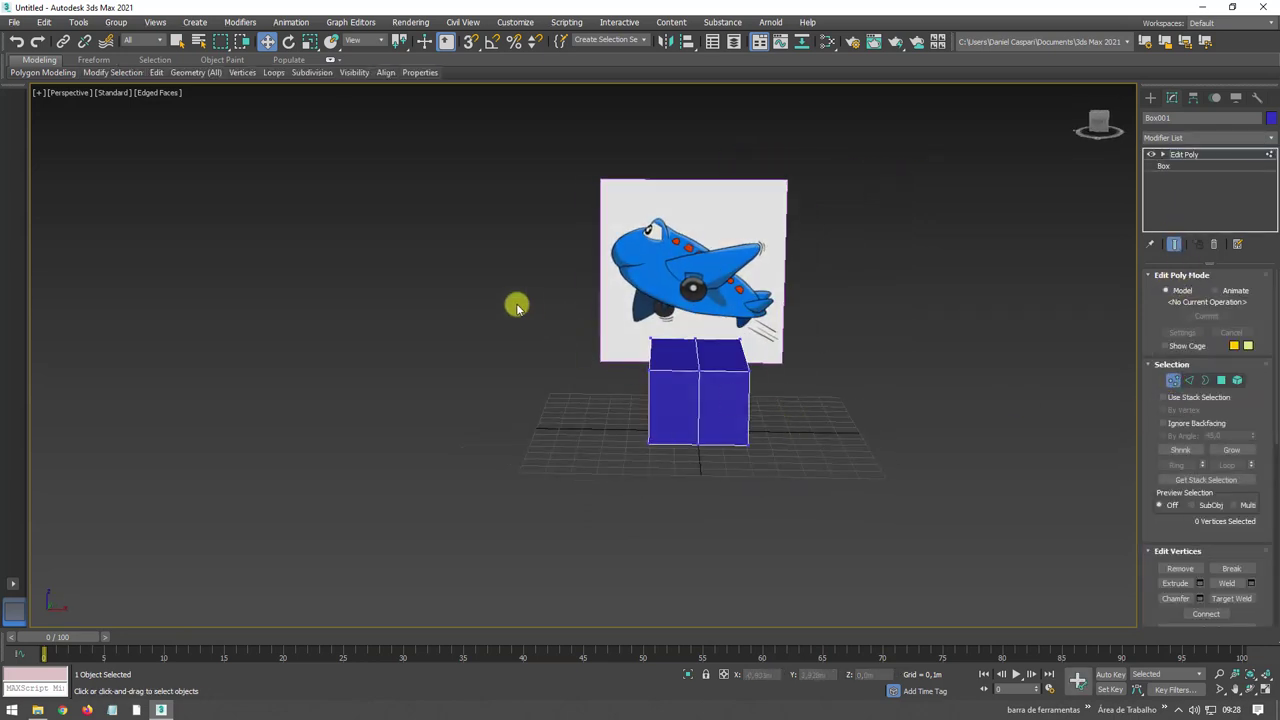
pyautogui.moveTo(810, 298)
pyautogui.keyDown('alt'); pyautogui.mouseDown(button='middle')
pyautogui.moveTo(1034, 293)
pyautogui.moveTo(980, 297)
pyautogui.moveTo(901, 221)
pyautogui.mouseUp(button='middle'); pyautogui.keyUp('alt')
pyautogui.click(1181, 158)
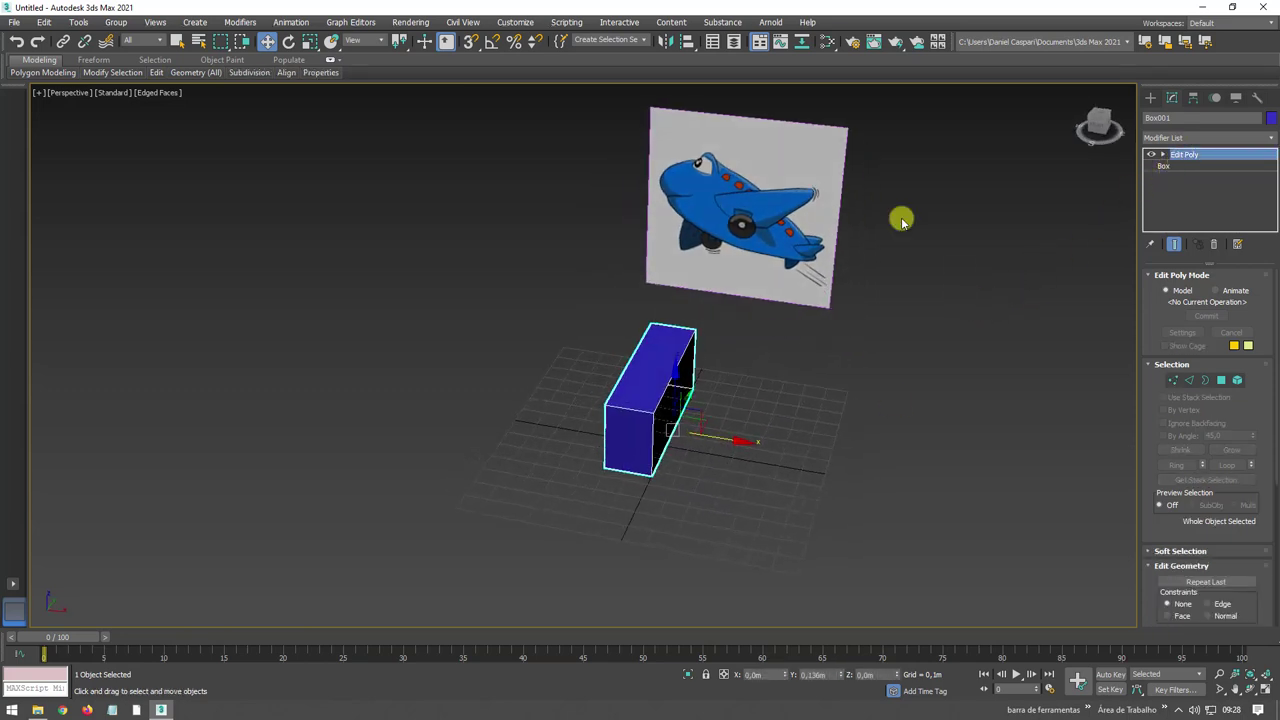
# Mirror the half box along X as an instance, then select its right-side face in Polygon mode
pyautogui.click(668, 43)
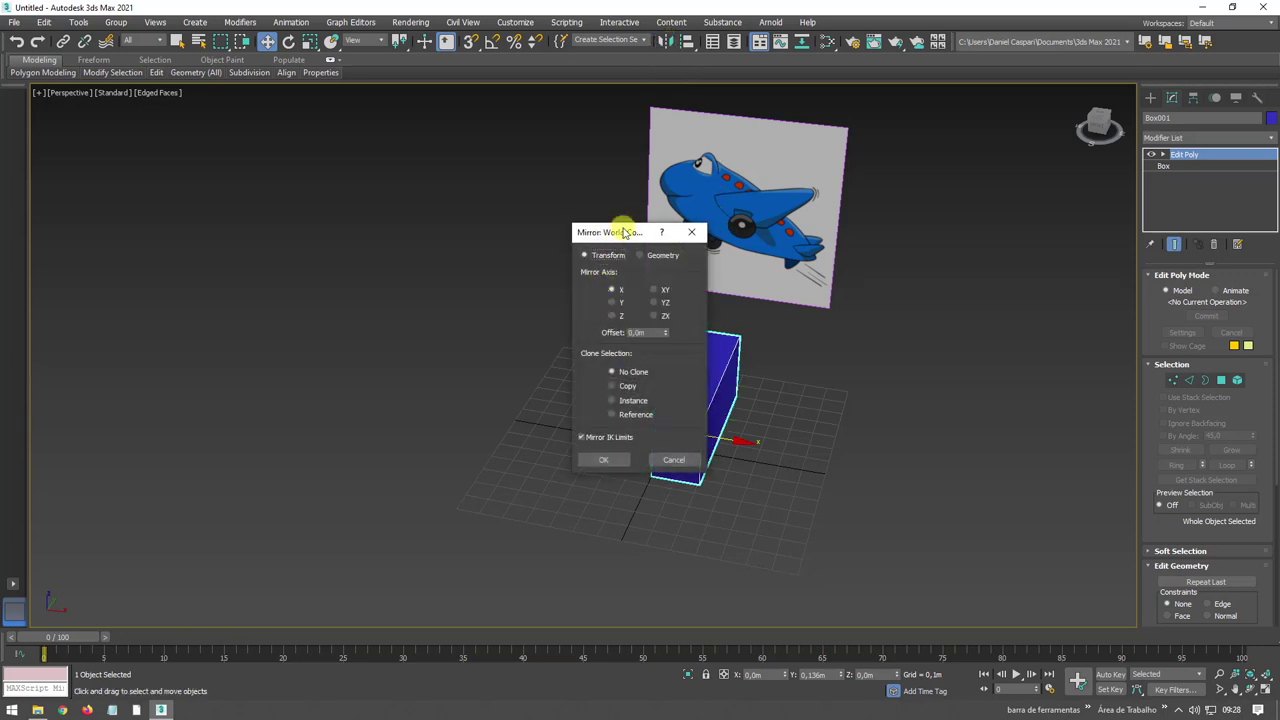
pyautogui.moveTo(624, 232)
pyautogui.mouseDown()
pyautogui.moveTo(500, 177)
pyautogui.moveTo(482, 155)
pyautogui.mouseUp()
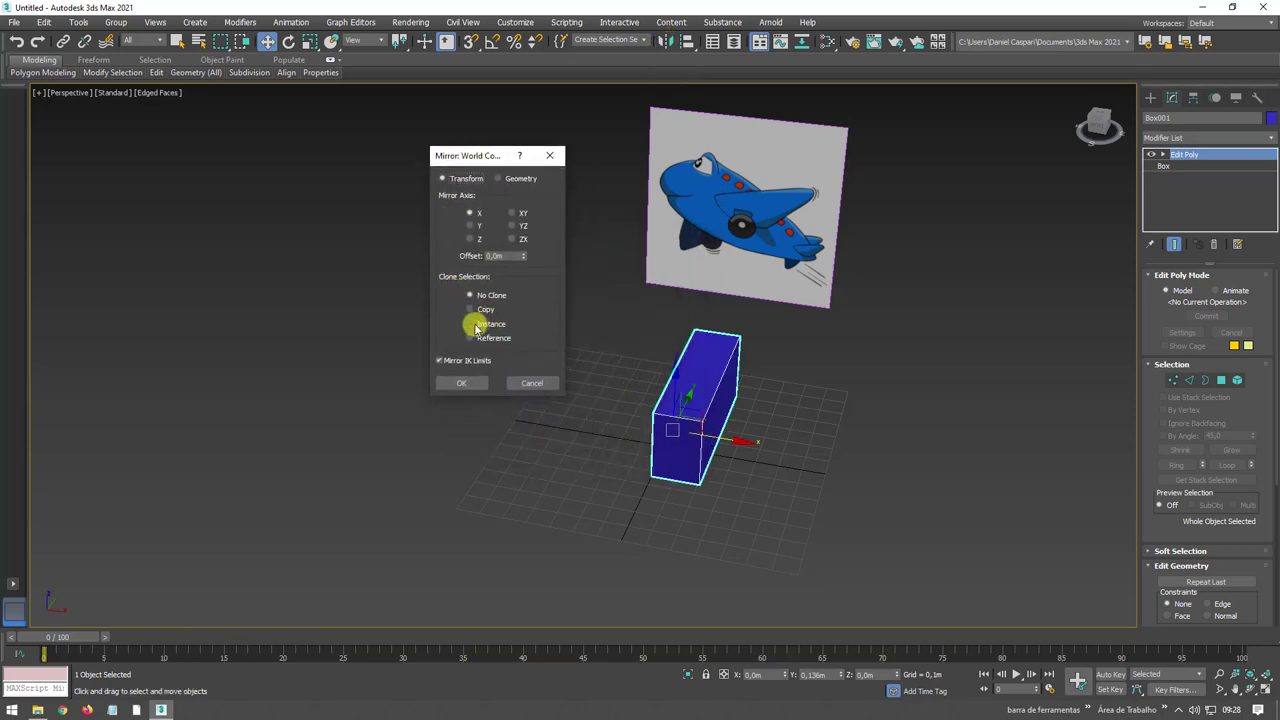
pyautogui.click(477, 328)
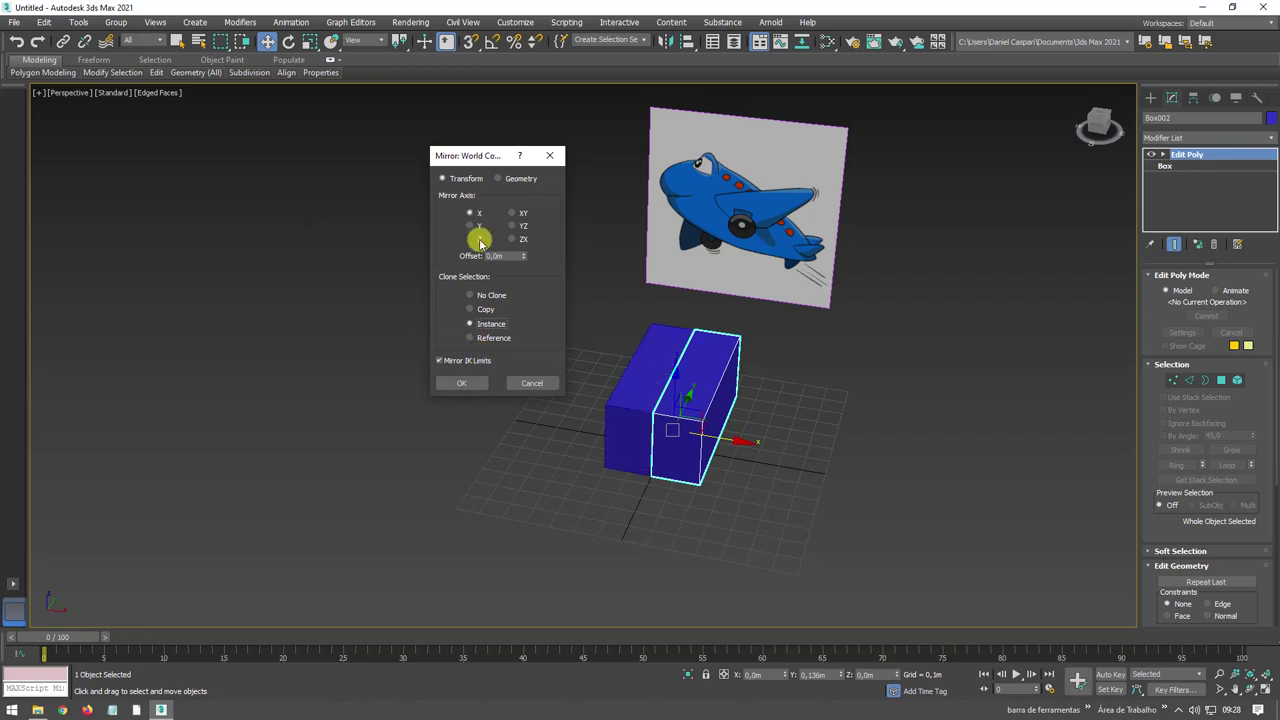
pyautogui.click(468, 384)
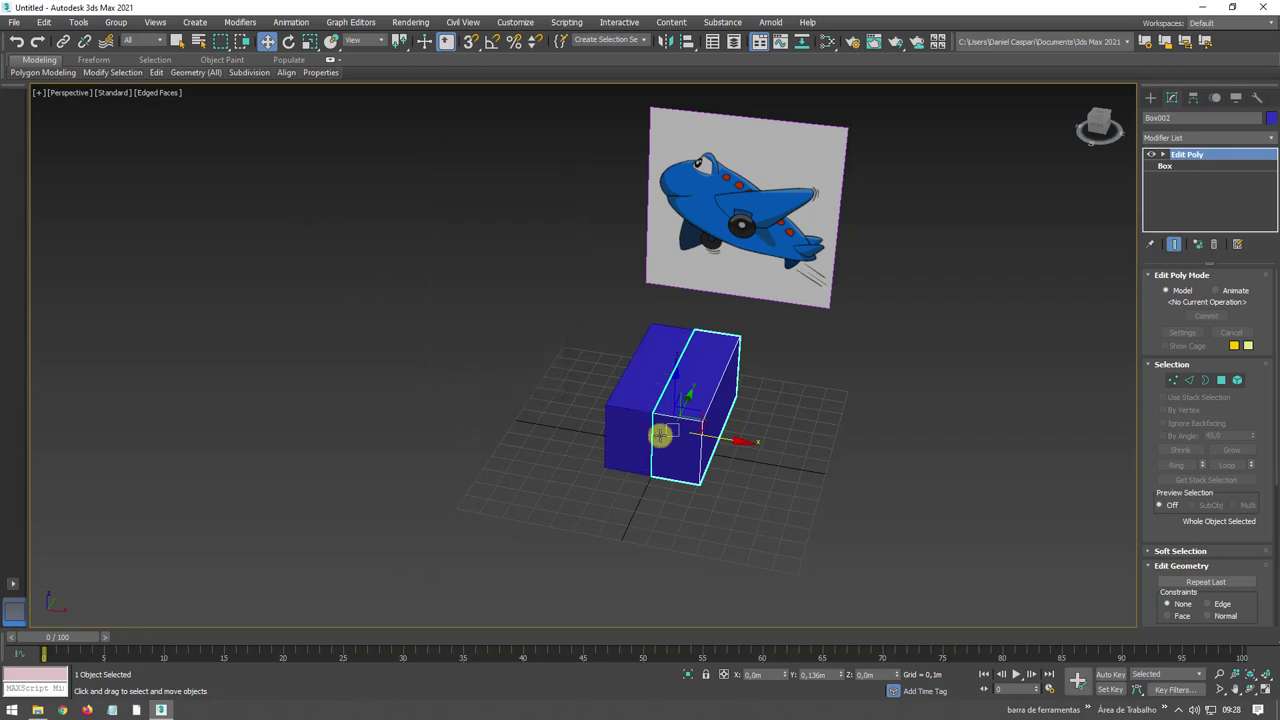
pyautogui.moveTo(656, 434)
pyautogui.keyDown('alt'); pyautogui.mouseDown(button='middle')
pyautogui.moveTo(863, 400)
pyautogui.moveTo(760, 405)
pyautogui.moveTo(757, 423)
pyautogui.mouseUp(button='middle'); pyautogui.keyUp('alt')
pyautogui.click(1221, 380)
pyautogui.click(704, 405)
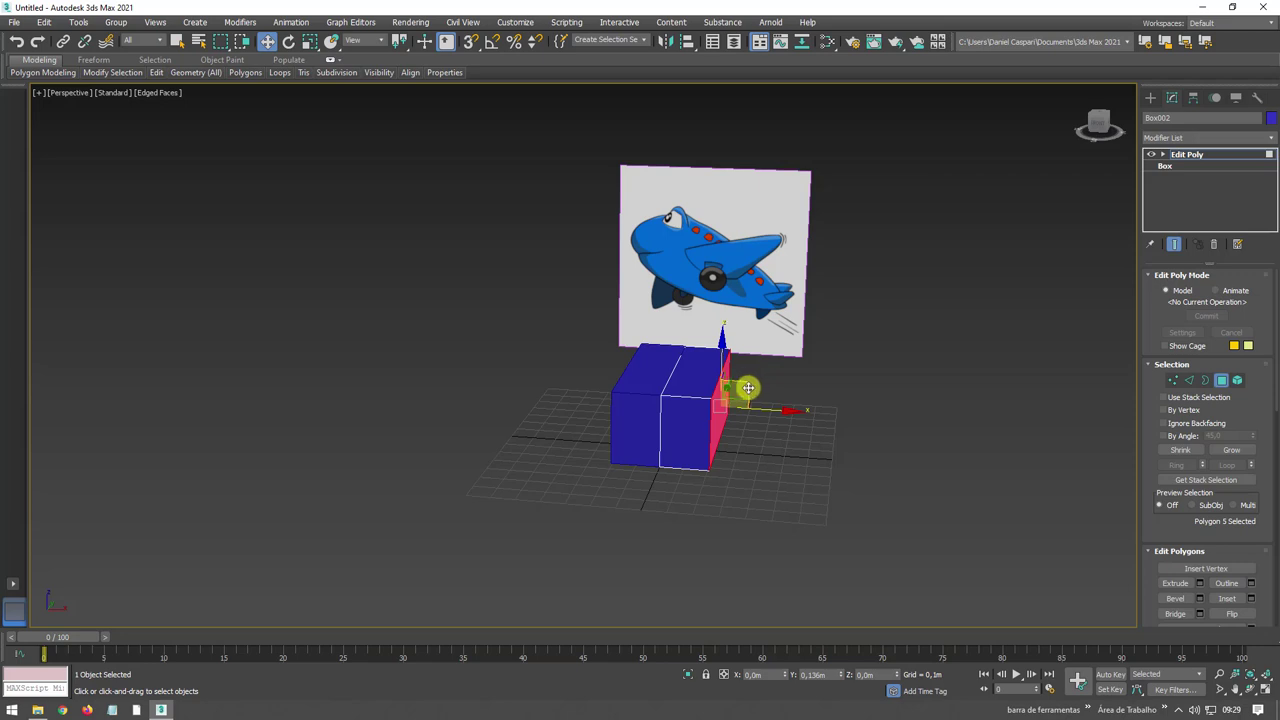
# Push the selected side face out along X to lengthen the body
pyautogui.moveTo(748, 388)
pyautogui.mouseDown()
pyautogui.moveTo(883, 371)
pyautogui.moveTo(794, 414)
pyautogui.moveTo(766, 407)
pyautogui.moveTo(777, 403)
pyautogui.mouseUp()
pyautogui.keyDown('alt'); pyautogui.moveTo(777, 403); pyautogui.dragTo(800, 370, button='middle'); pyautogui.keyUp('alt')
pyautogui.click(1187, 155)
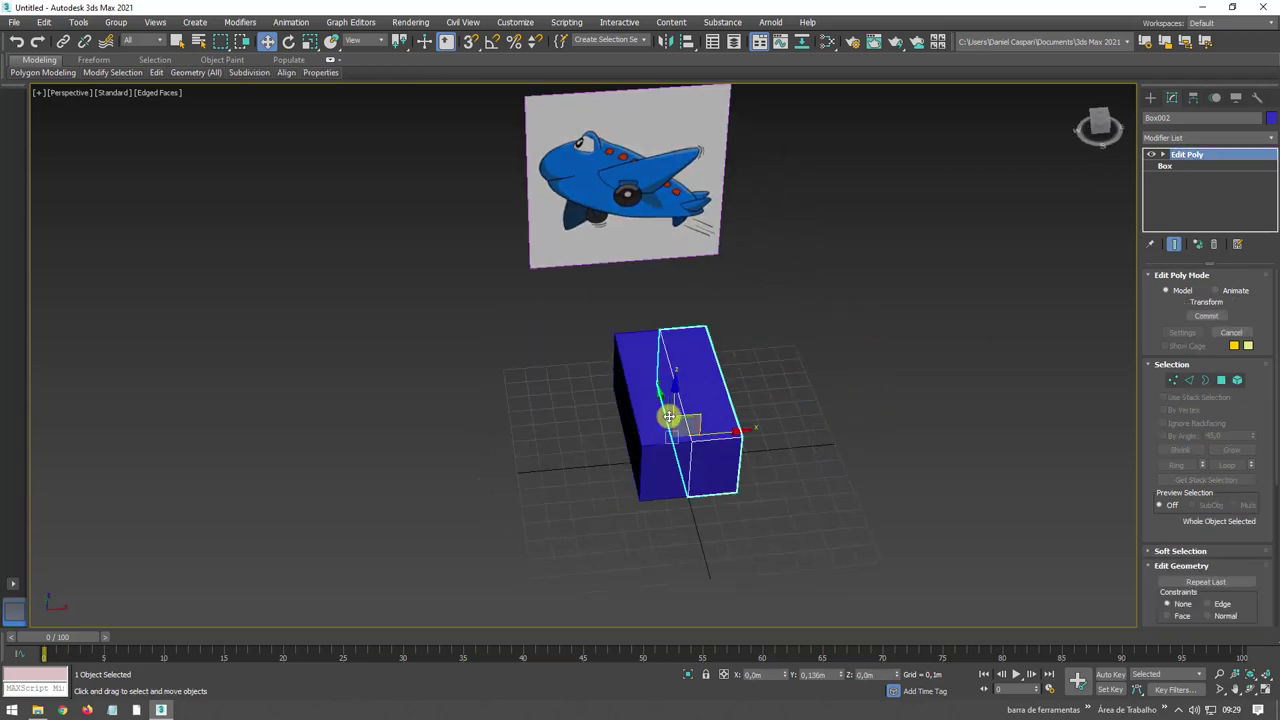
# Select Box001 and its four vertices on the right side
pyautogui.click(650, 396)
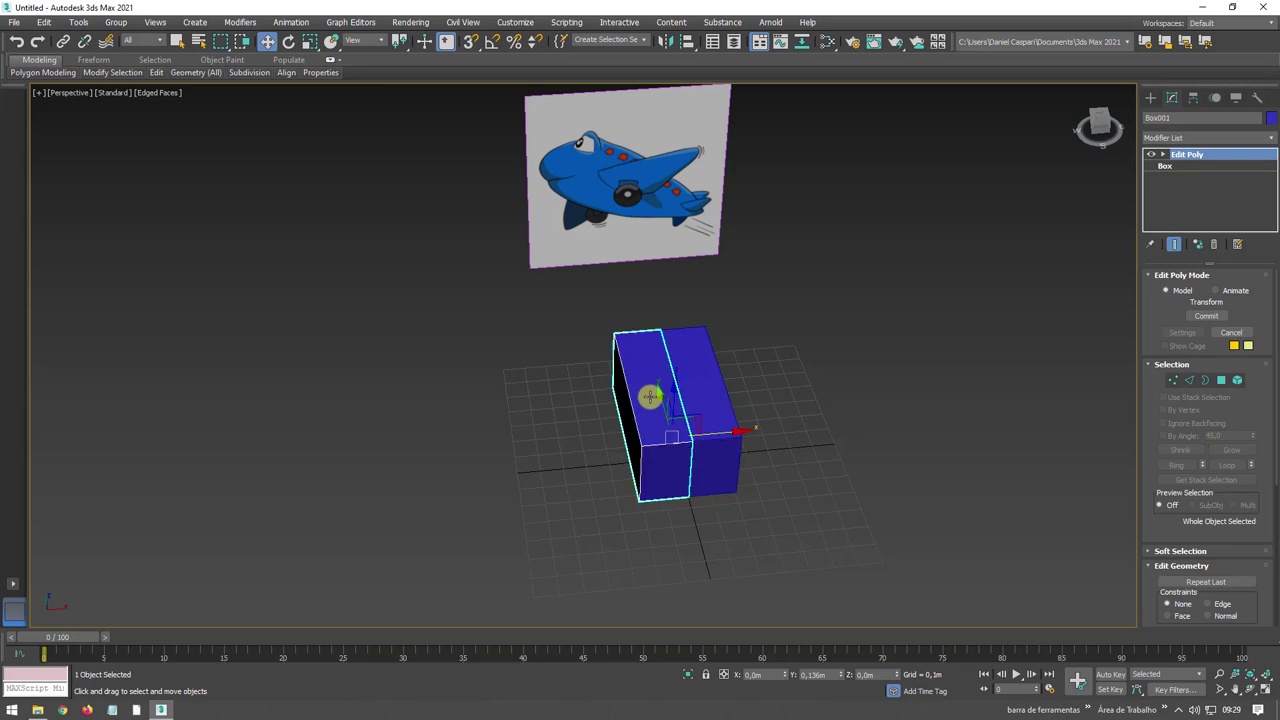
pyautogui.moveTo(681, 399)
pyautogui.keyDown('alt'); pyautogui.mouseDown(button='middle')
pyautogui.moveTo(723, 386)
pyautogui.moveTo(741, 422)
pyautogui.mouseUp(button='middle'); pyautogui.keyUp('alt')
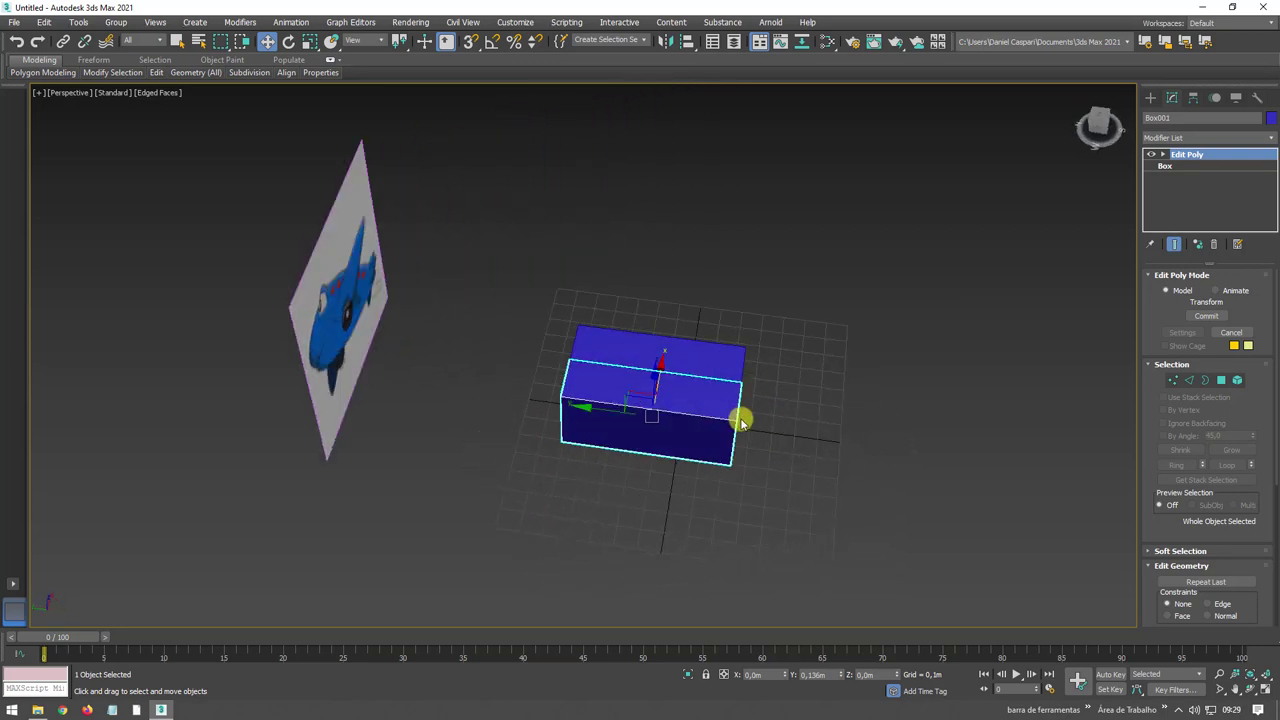
pyautogui.click(1177, 381)
pyautogui.keyDown('alt'); pyautogui.moveTo(834, 386); pyautogui.dragTo(843, 312, button='middle'); pyautogui.keyUp('alt')
pyautogui.moveTo(843, 312); pyautogui.dragTo(734, 434)
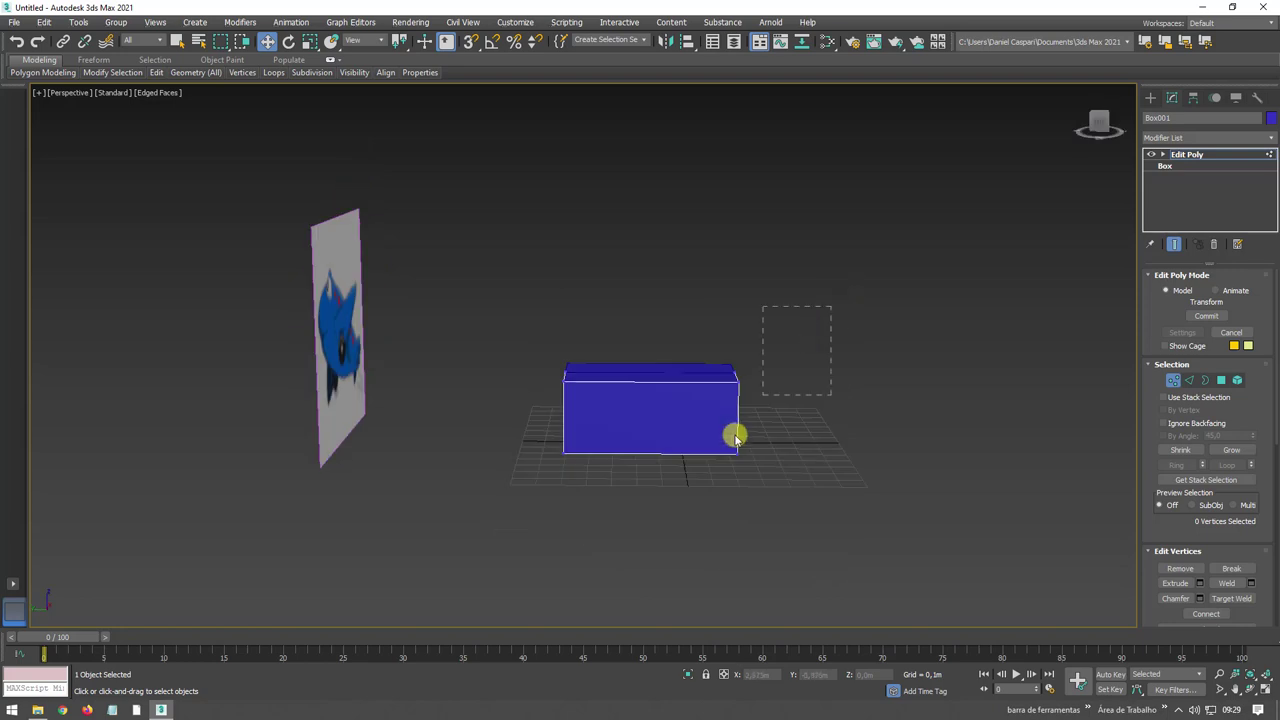
pyautogui.moveTo(708, 417)
pyautogui.keyDown('alt'); pyautogui.mouseDown(button='middle')
pyautogui.moveTo(737, 408)
pyautogui.moveTo(666, 414)
pyautogui.moveTo(519, 271)
pyautogui.moveTo(663, 366)
pyautogui.mouseUp(button='middle'); pyautogui.keyUp('alt')
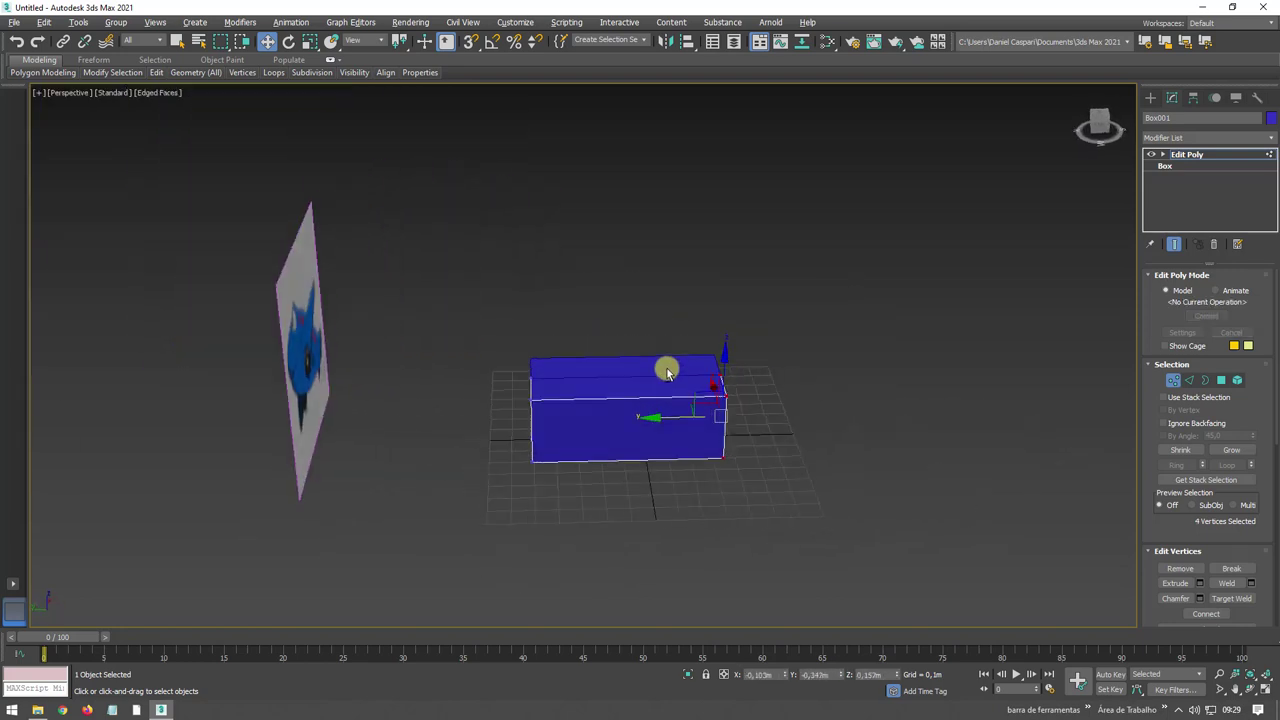
# Select the four edges around the box and Connect them into a new edge loop
pyautogui.click(1189, 380)
pyautogui.doubleClick(614, 460)
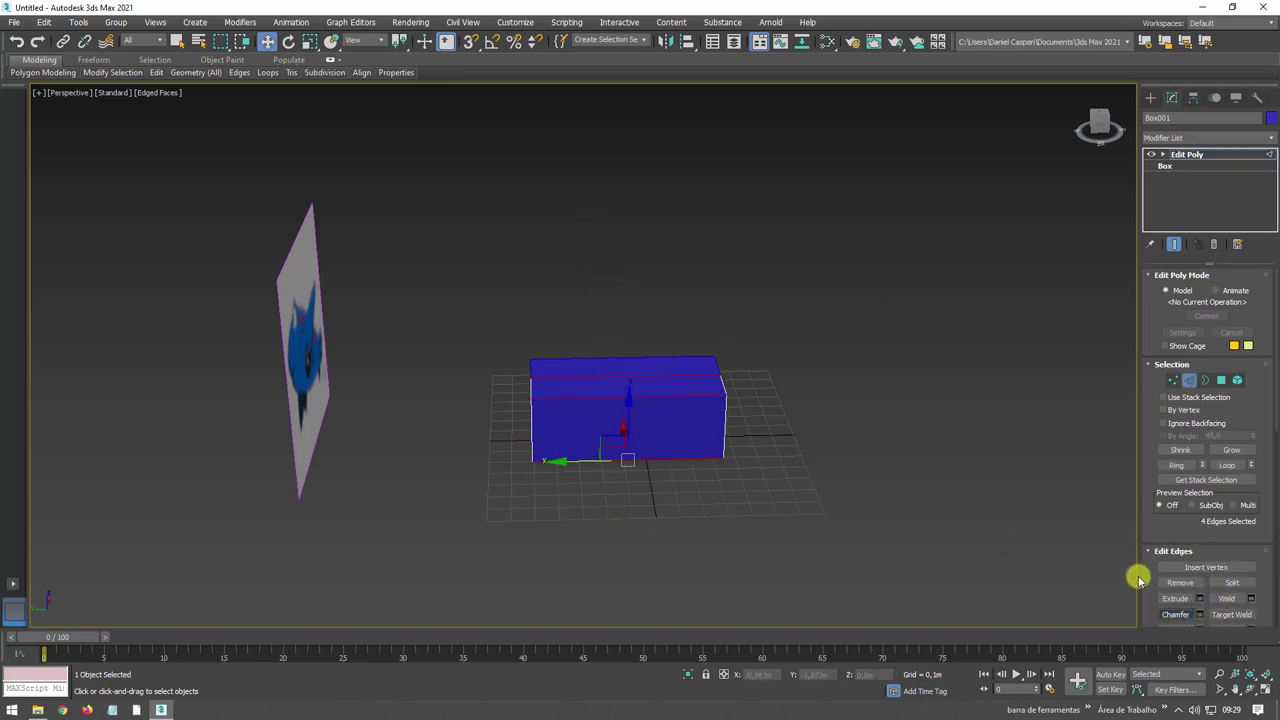
pyautogui.scroll(-2, 1150, 565)
pyautogui.scroll(-2, 1190, 520)
pyautogui.click(1224, 506)
pyautogui.keyDown('alt'); pyautogui.moveTo(560, 470); pyautogui.dragTo(943, 320, button='middle'); pyautogui.keyUp('alt')
# In Vertex mode, move the two end vertices inward and raise the bottom-left ones to taper the nose
pyautogui.click(1152, 154)
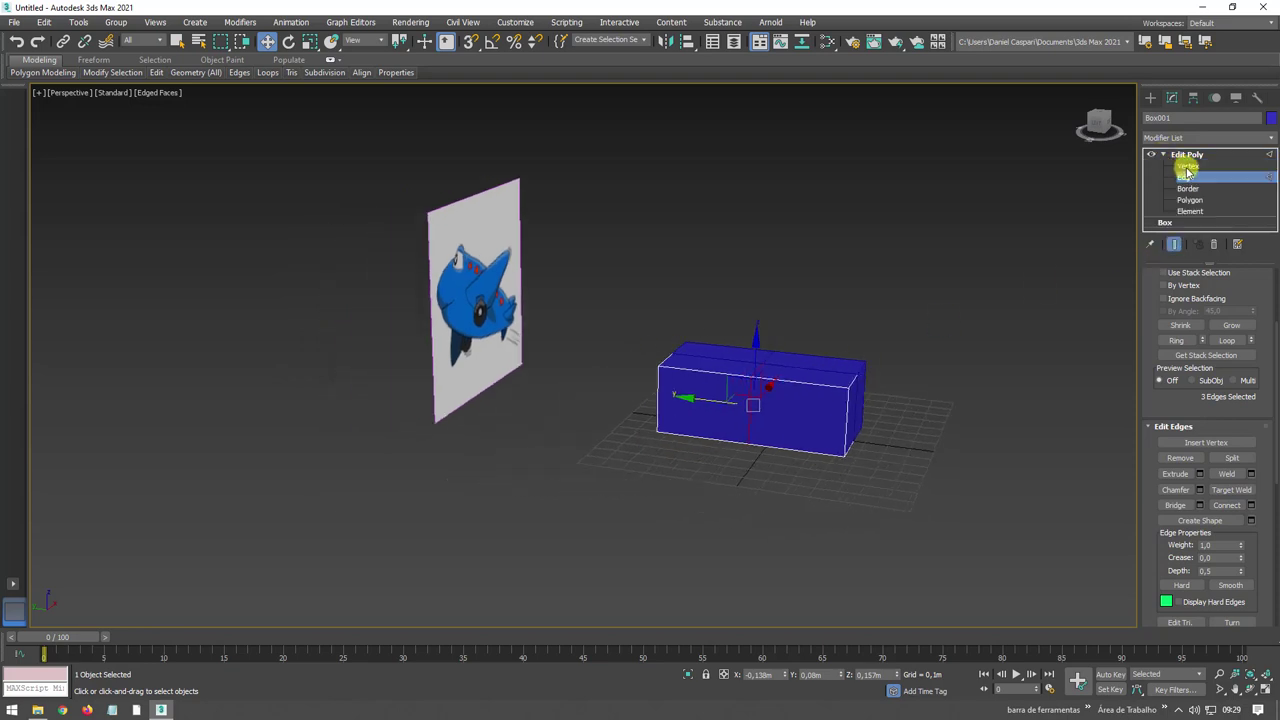
pyautogui.click(1188, 166)
pyautogui.moveTo(660, 300)
pyautogui.keyDown('alt'); pyautogui.mouseDown(button='middle')
pyautogui.moveTo(706, 294)
pyautogui.moveTo(729, 451)
pyautogui.mouseUp(button='middle'); pyautogui.keyUp('alt')
pyautogui.moveTo(707, 476); pyautogui.dragTo(619, 418)
pyautogui.keyDown('alt'); pyautogui.moveTo(619, 418); pyautogui.dragTo(684, 401, button='middle'); pyautogui.keyUp('alt')
pyautogui.moveTo(684, 401); pyautogui.dragTo(724, 397)
pyautogui.moveTo(724, 397)
pyautogui.keyDown('alt'); pyautogui.mouseDown(button='middle')
pyautogui.moveTo(751, 414)
pyautogui.moveTo(723, 406)
pyautogui.moveTo(706, 474)
pyautogui.mouseUp(button='middle'); pyautogui.keyUp('alt')
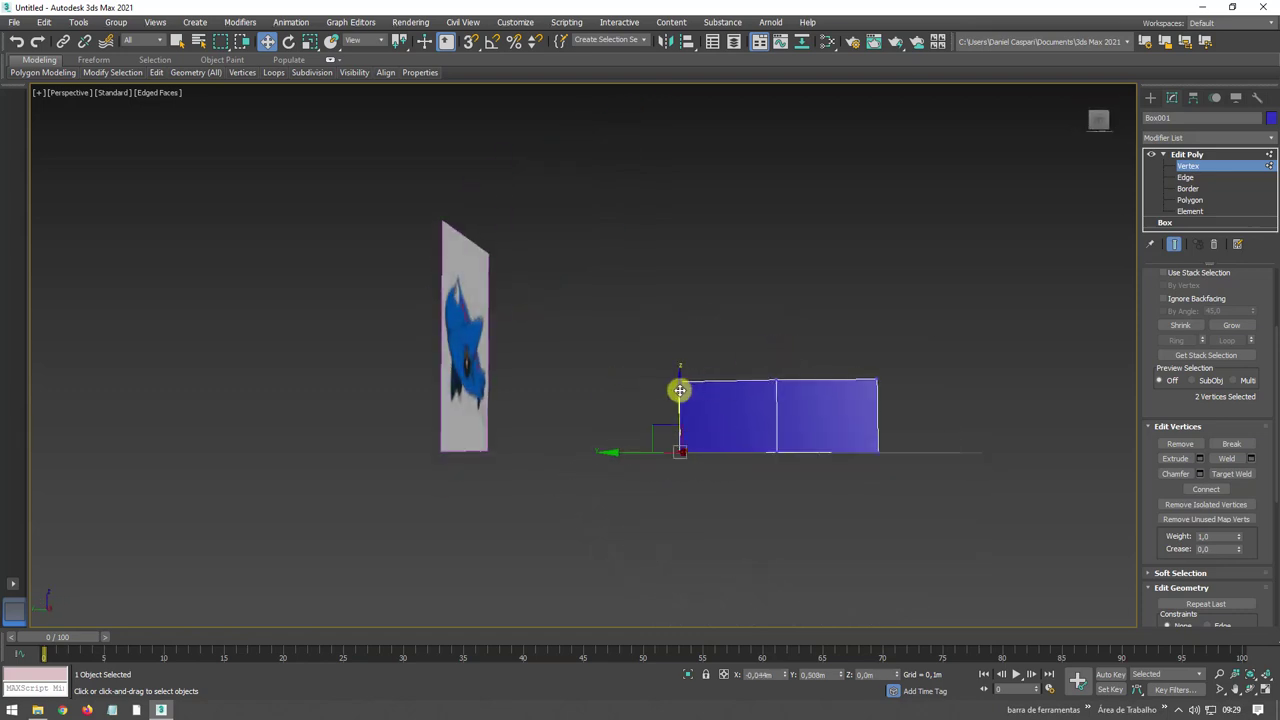
pyautogui.moveTo(679, 390); pyautogui.dragTo(682, 362)
# Select the top-left vertices and the vertices at the box's left end
pyautogui.moveTo(716, 405)
pyautogui.keyDown('alt'); pyautogui.mouseDown(button='middle')
pyautogui.moveTo(694, 383)
pyautogui.moveTo(694, 509)
pyautogui.mouseUp(button='middle'); pyautogui.keyUp('alt')
pyautogui.click(649, 381)
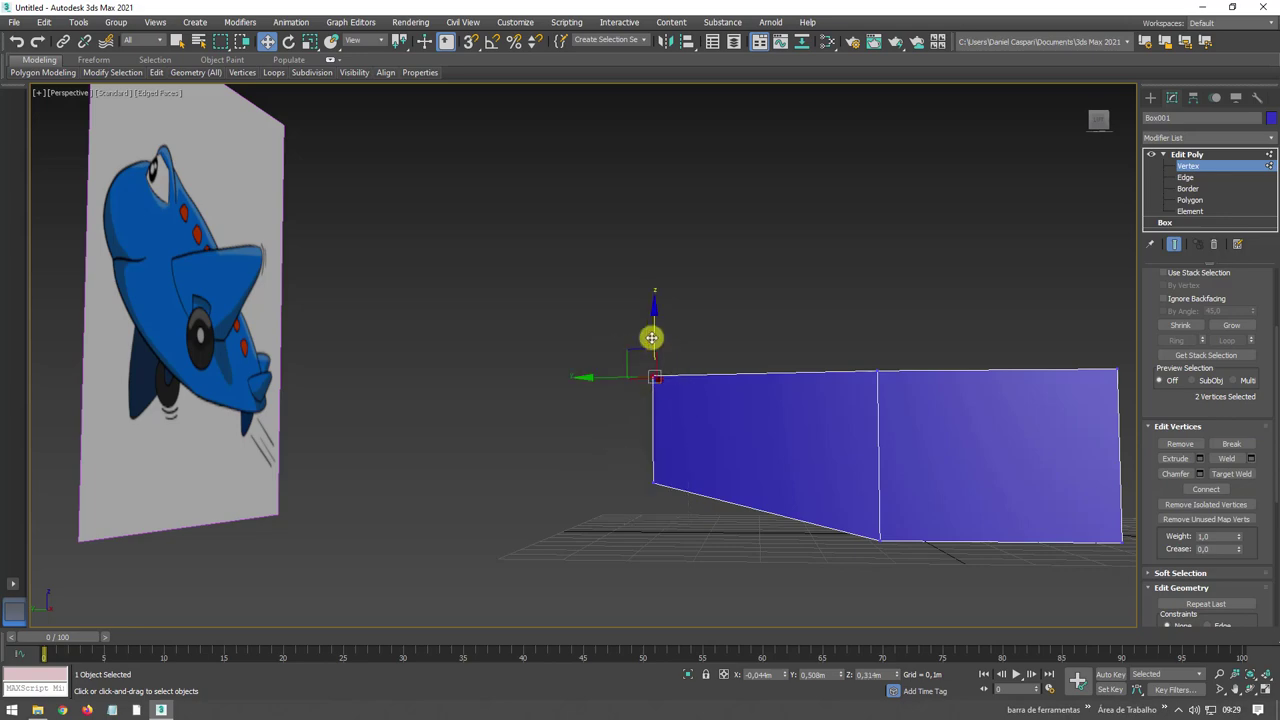
pyautogui.keyDown('alt'); pyautogui.moveTo(651, 354); pyautogui.dragTo(681, 497, button='middle'); pyautogui.keyUp('alt')
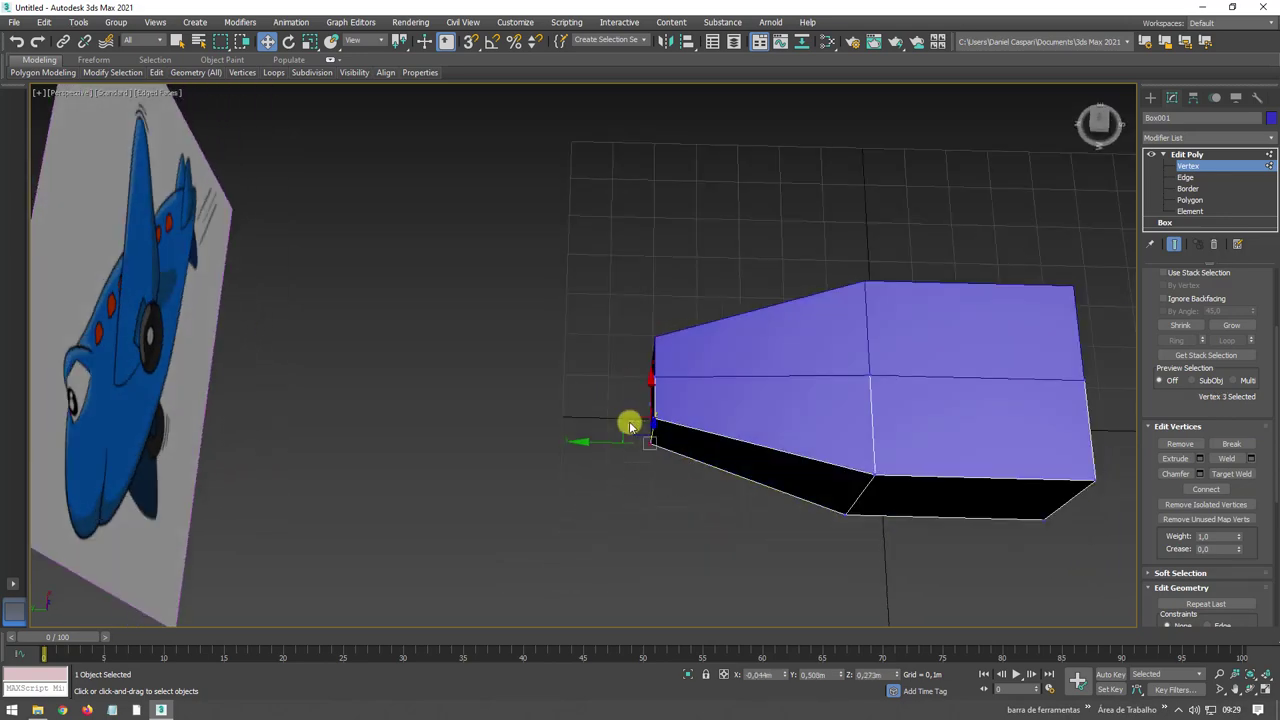
pyautogui.keyDown('alt'); pyautogui.moveTo(629, 426); pyautogui.dragTo(651, 457, button='middle'); pyautogui.keyUp('alt')
pyautogui.moveTo(678, 509); pyautogui.dragTo(629, 441)
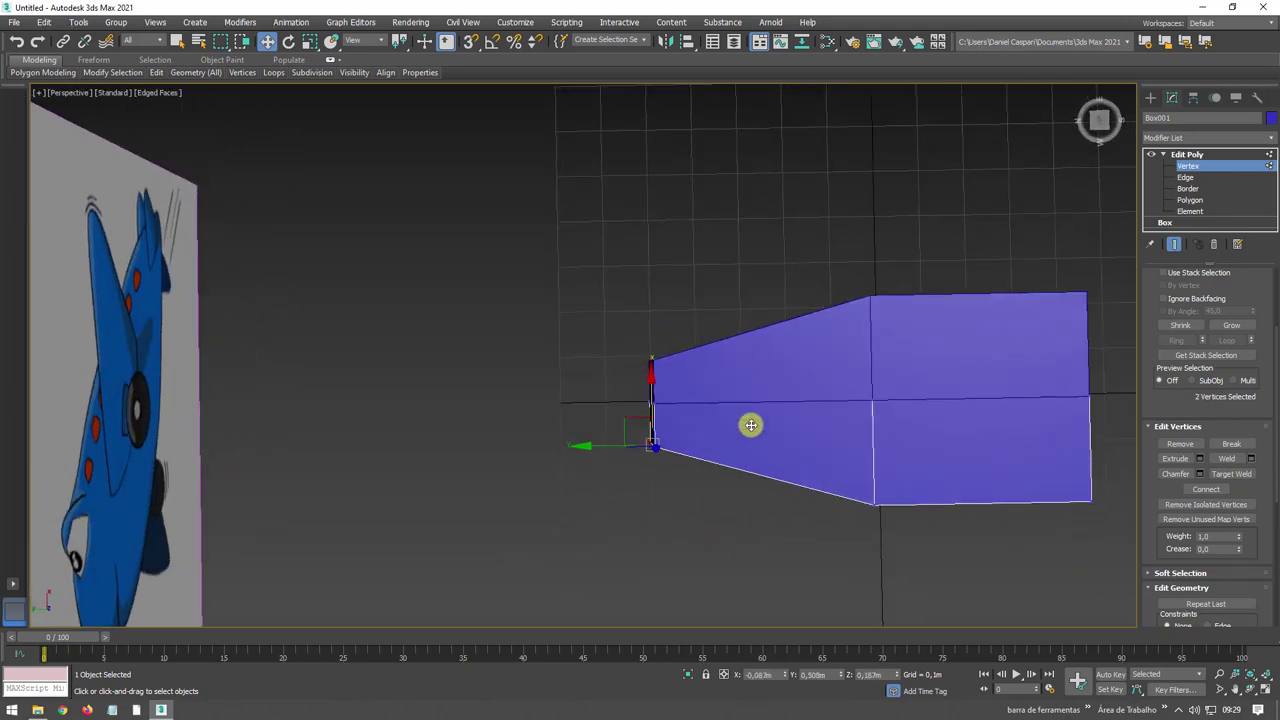
pyautogui.moveTo(750, 425); pyautogui.dragTo(674, 453, button='middle')
# Select the bottom-right vertices and pull the right end inward to taper it
pyautogui.moveTo(728, 395); pyautogui.dragTo(755, 375)
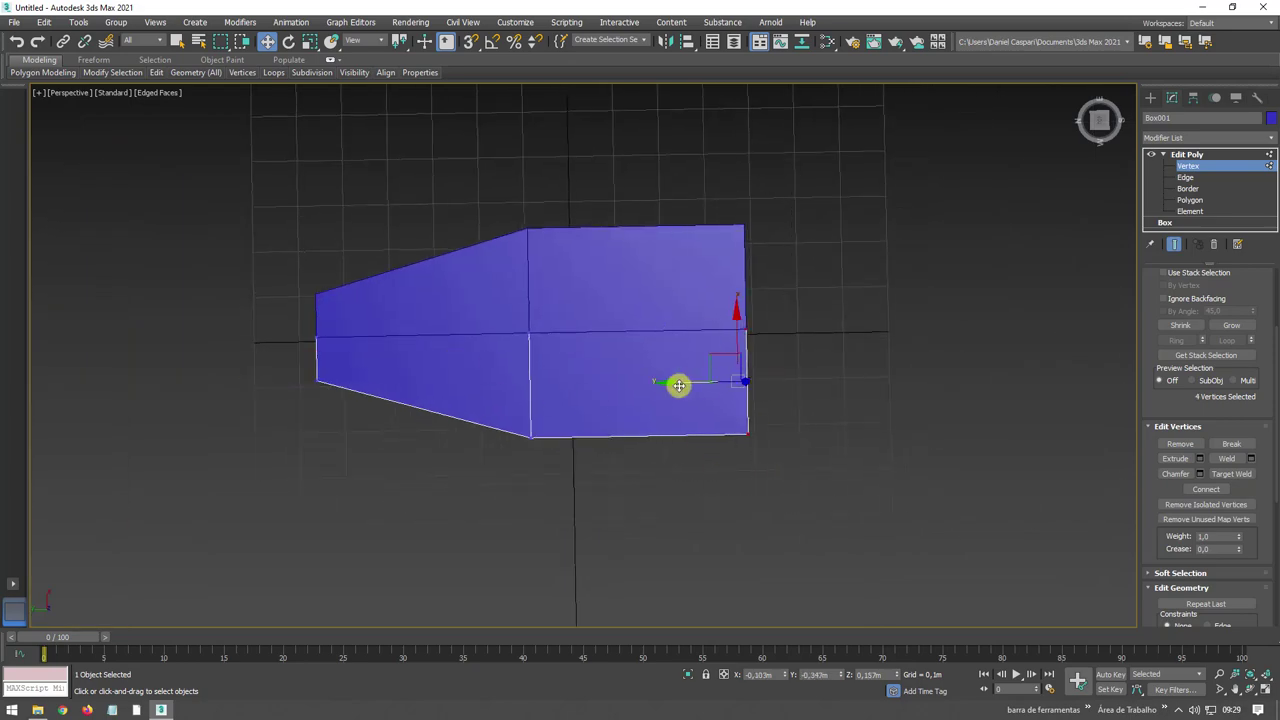
pyautogui.moveTo(843, 394)
pyautogui.keyDown('alt'); pyautogui.mouseDown(button='middle')
pyautogui.moveTo(826, 323)
pyautogui.moveTo(849, 437)
pyautogui.mouseUp(button='middle'); pyautogui.keyUp('alt')
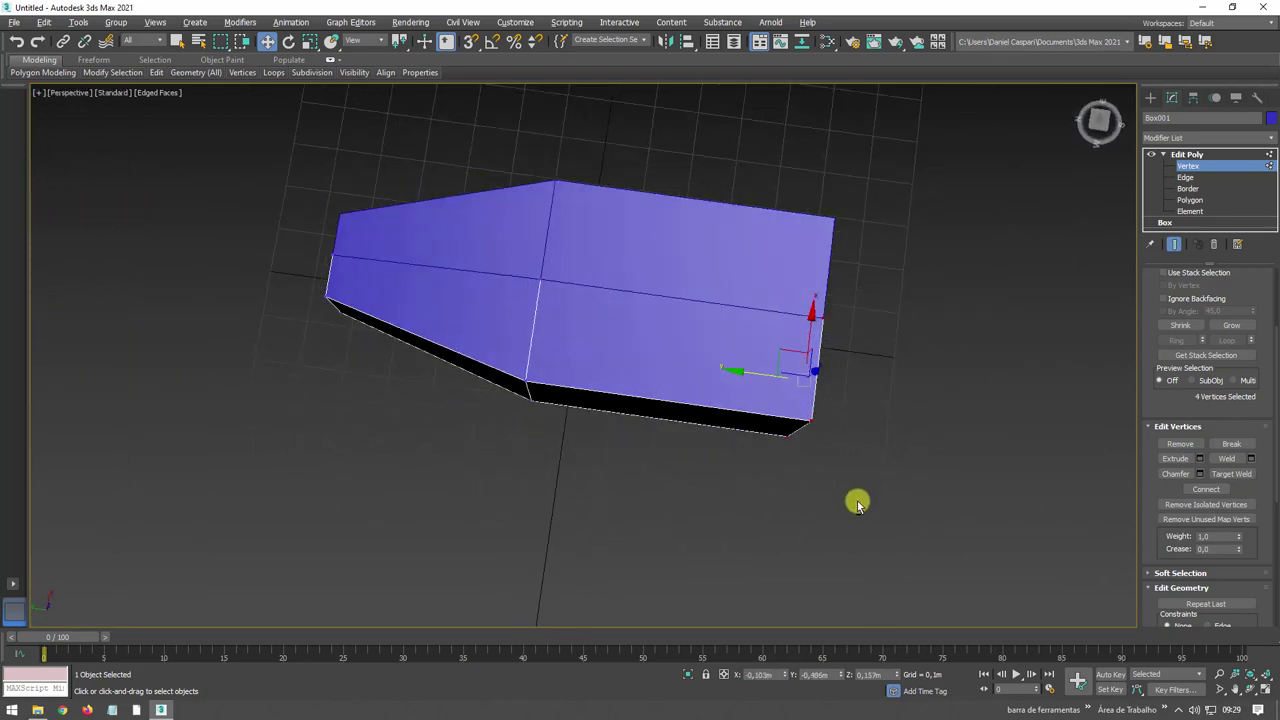
pyautogui.hotkey('shift', 'z')
pyautogui.moveTo(828, 446)
pyautogui.mouseDown()
pyautogui.moveTo(737, 411)
pyautogui.moveTo(800, 420)
pyautogui.moveTo(710, 422)
pyautogui.mouseUp()
pyautogui.moveTo(408, 357); pyautogui.dragTo(466, 434, button='middle')
pyautogui.moveTo(468, 435); pyautogui.dragTo(363, 378)
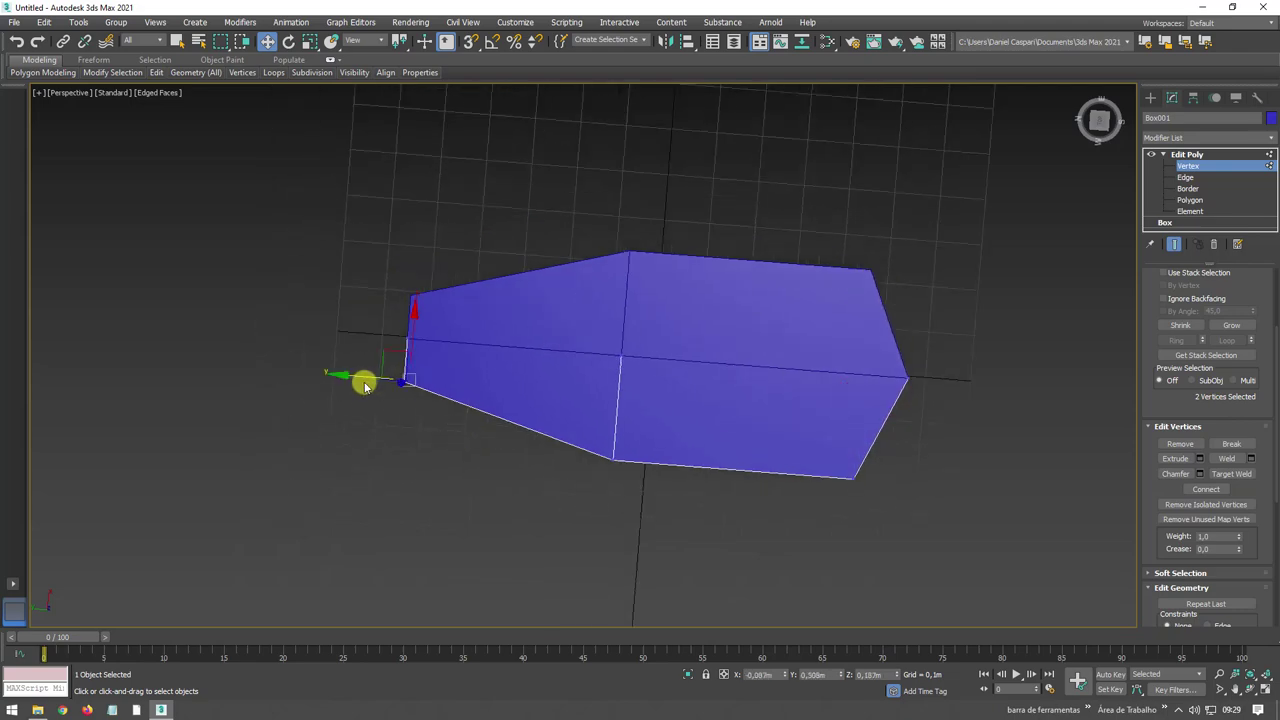
pyautogui.moveTo(371, 374)
pyautogui.keyDown('alt'); pyautogui.mouseDown(button='middle')
pyautogui.moveTo(651, 380)
pyautogui.moveTo(745, 338)
pyautogui.moveTo(643, 323)
pyautogui.moveTo(591, 346)
pyautogui.moveTo(671, 366)
pyautogui.moveTo(568, 350)
pyautogui.moveTo(528, 363)
pyautogui.moveTo(666, 391)
pyautogui.moveTo(677, 303)
pyautogui.mouseUp(button='middle'); pyautogui.keyUp('alt')
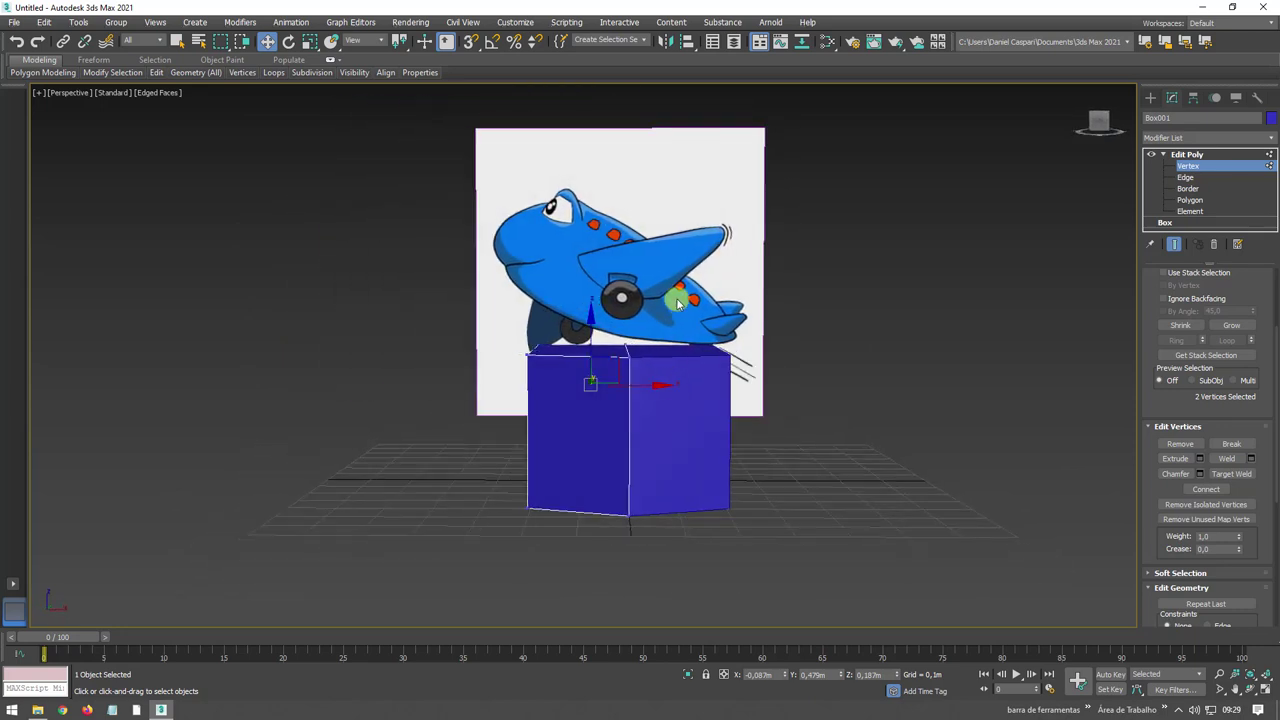
# Select two bottom vertices plus the lower-left one to slope the underside toward the nose
pyautogui.keyDown('alt'); pyautogui.moveTo(614, 391); pyautogui.dragTo(649, 262, button='middle'); pyautogui.keyUp('alt')
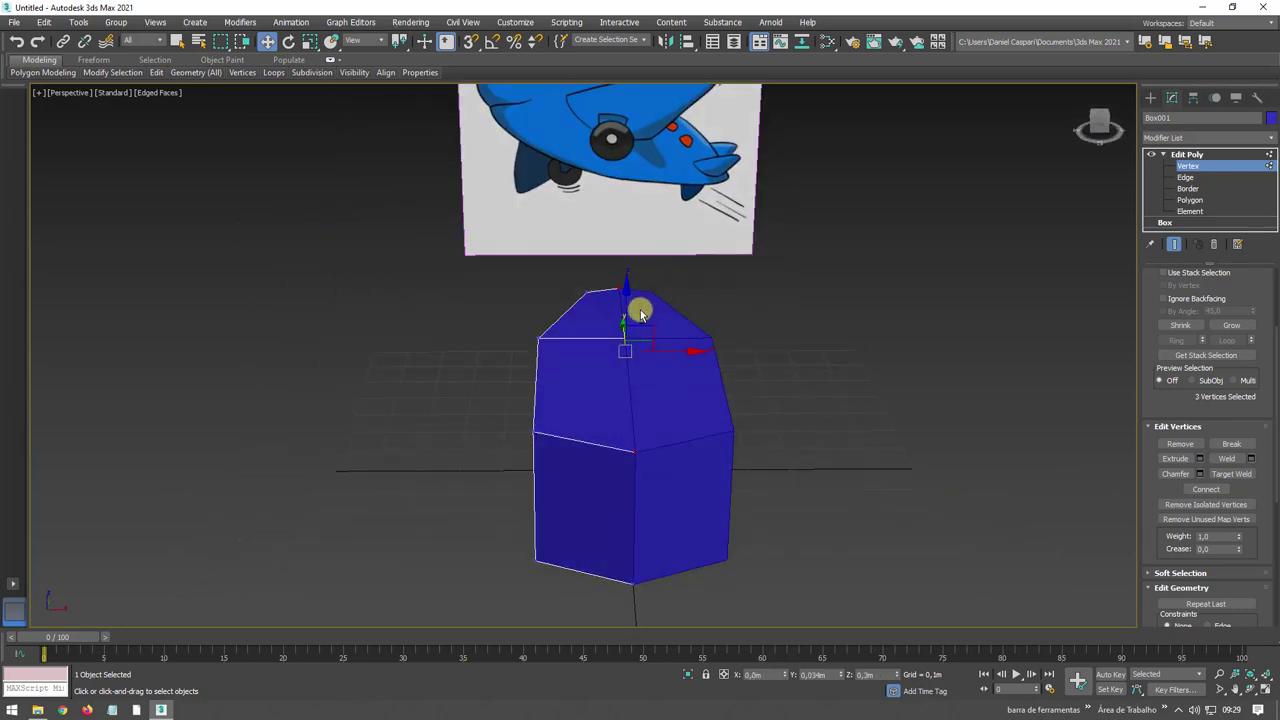
pyautogui.moveTo(641, 315)
pyautogui.keyDown('alt'); pyautogui.mouseDown(button='middle')
pyautogui.moveTo(623, 274)
pyautogui.moveTo(680, 351)
pyautogui.moveTo(666, 554)
pyautogui.mouseUp(button='middle'); pyautogui.keyUp('alt')
pyautogui.moveTo(666, 554); pyautogui.dragTo(600, 437)
pyautogui.moveTo(600, 437)
pyautogui.keyDown('alt'); pyautogui.mouseDown(button='middle')
pyautogui.moveTo(631, 346)
pyautogui.moveTo(662, 410)
pyautogui.moveTo(587, 458)
pyautogui.mouseUp(button='middle'); pyautogui.keyUp('alt')
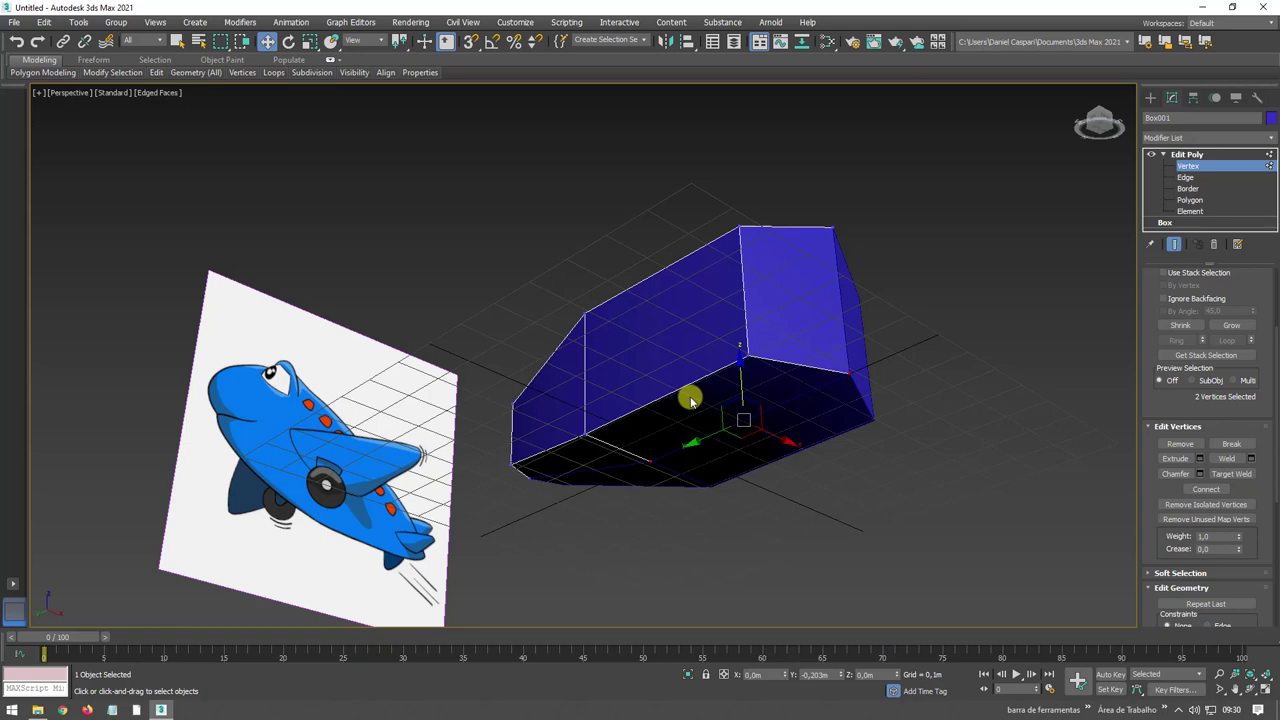
pyautogui.keyDown('ctrl'); pyautogui.click(529, 478); pyautogui.keyUp('ctrl')
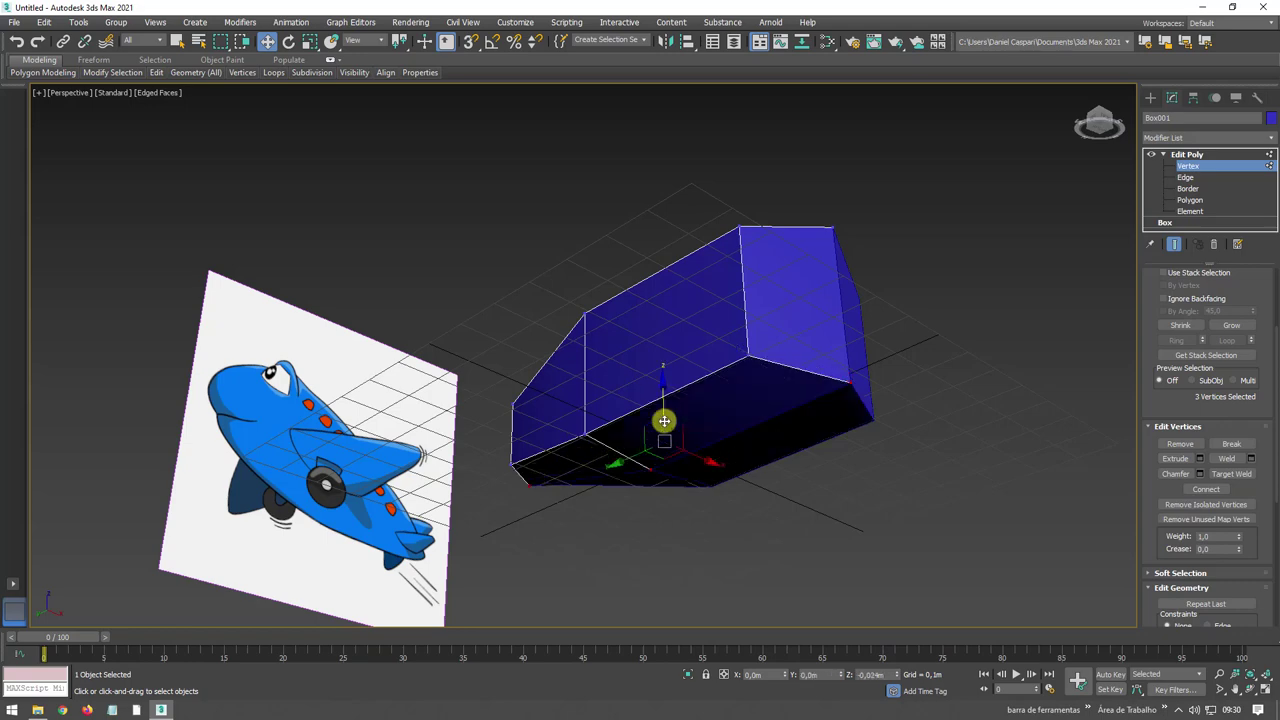
pyautogui.moveTo(760, 397)
pyautogui.keyDown('alt'); pyautogui.mouseDown(button='middle')
pyautogui.moveTo(909, 480)
pyautogui.moveTo(762, 467)
pyautogui.moveTo(983, 474)
pyautogui.mouseUp(button='middle'); pyautogui.keyUp('alt')
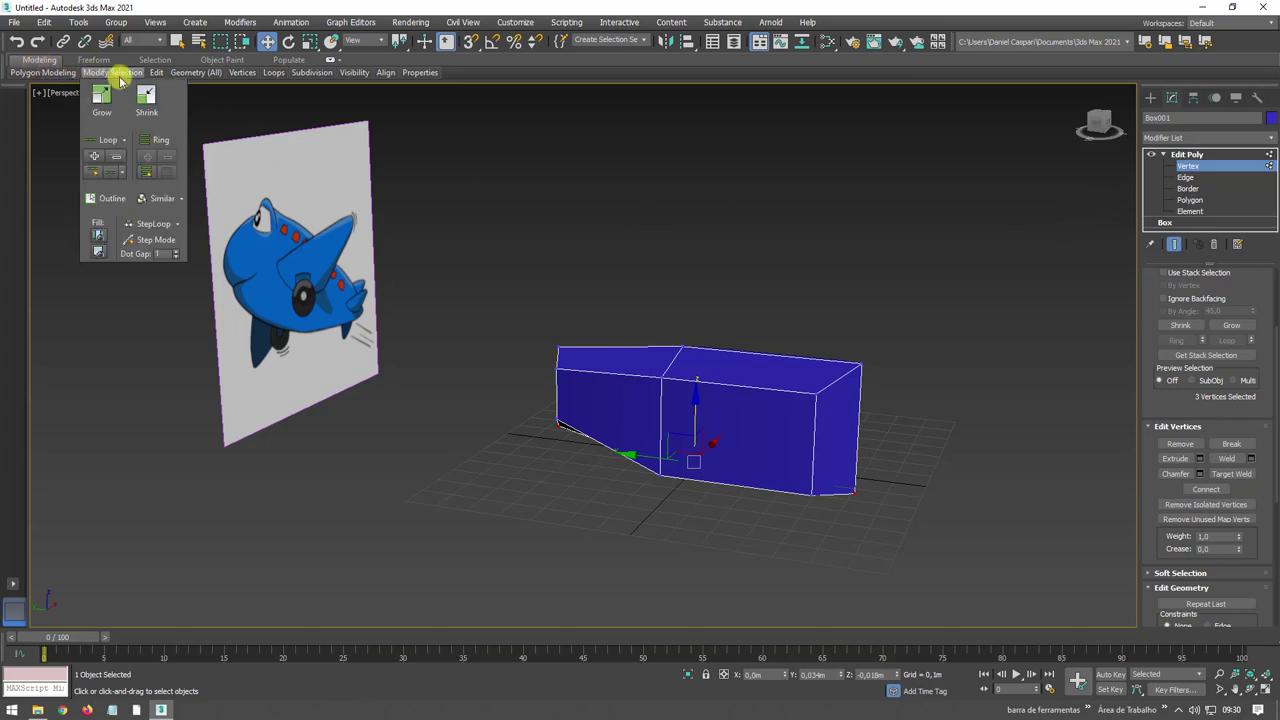
pyautogui.moveTo(195, 72)
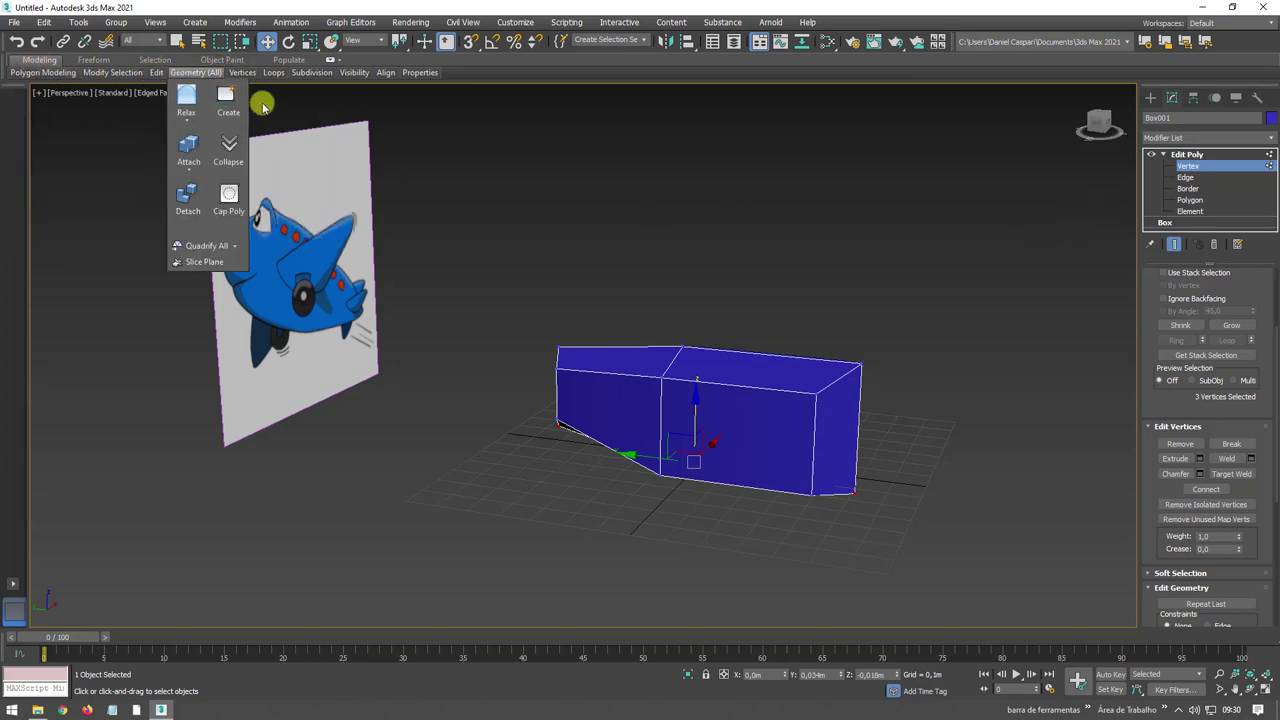
# Insert a horizontal edge loop around the body with SwiftLoop
pyautogui.click(263, 118)
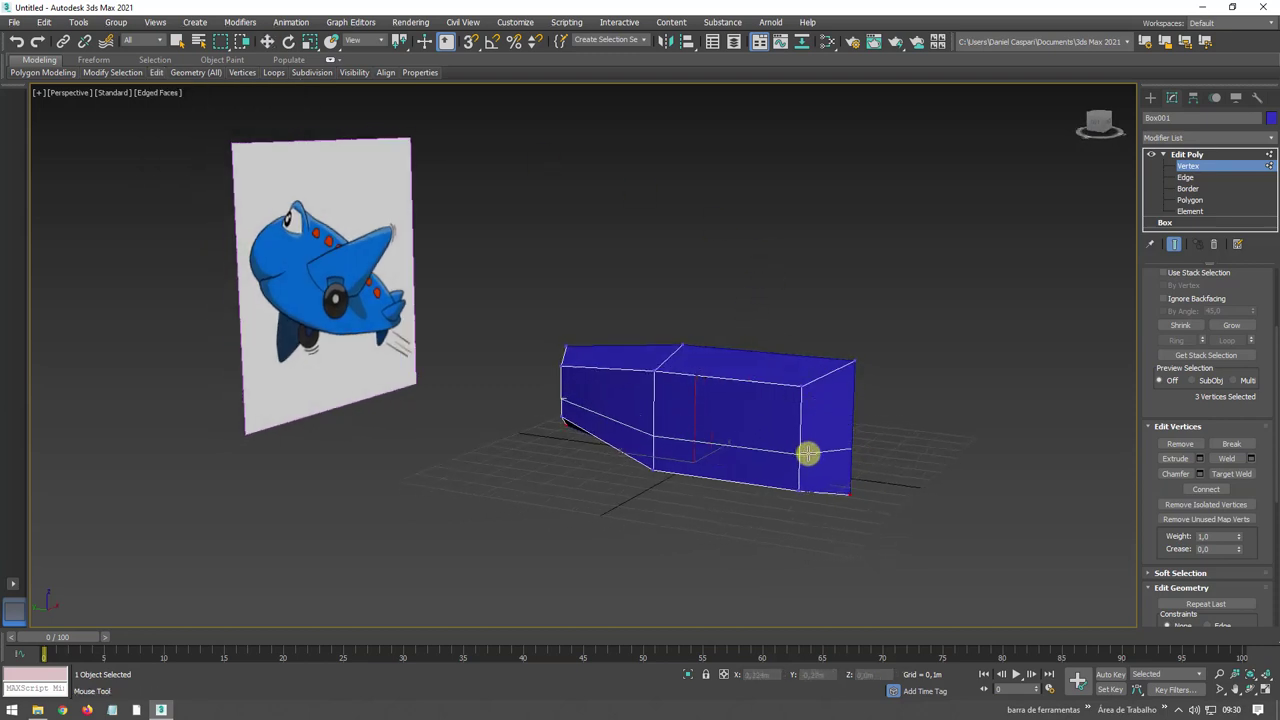
pyautogui.click(720, 428)
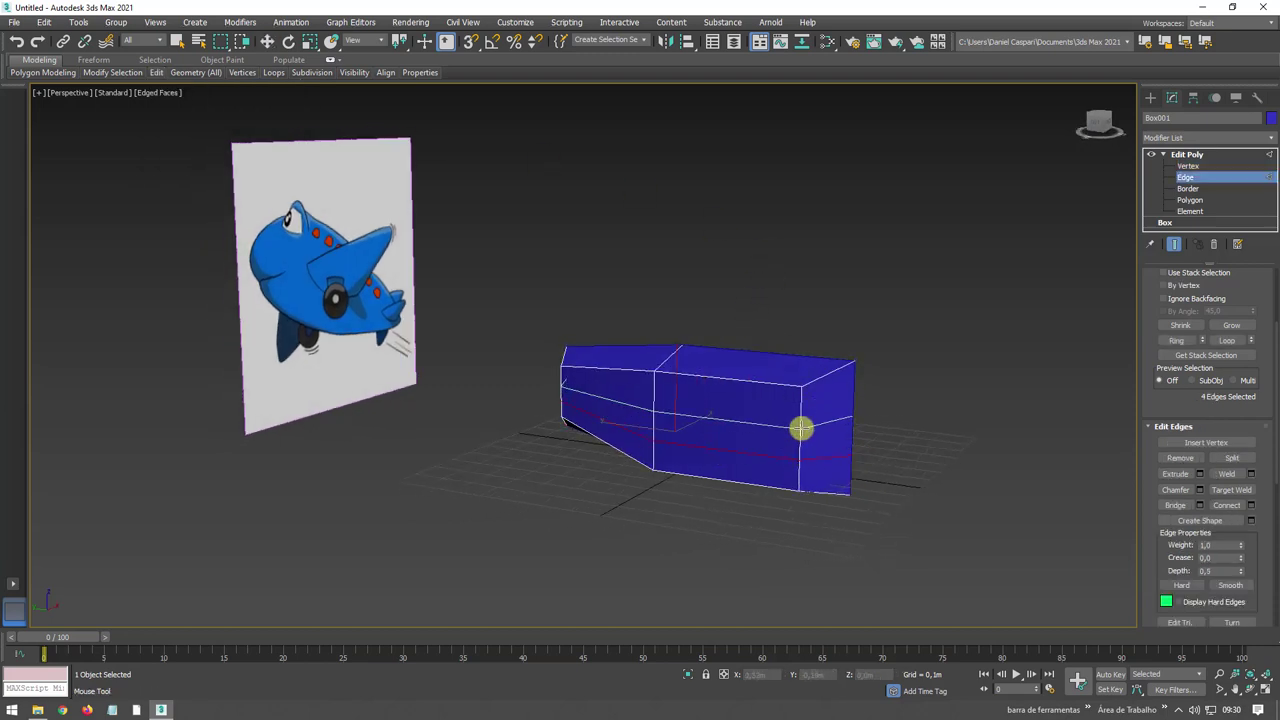
pyautogui.rightClick(720, 428)
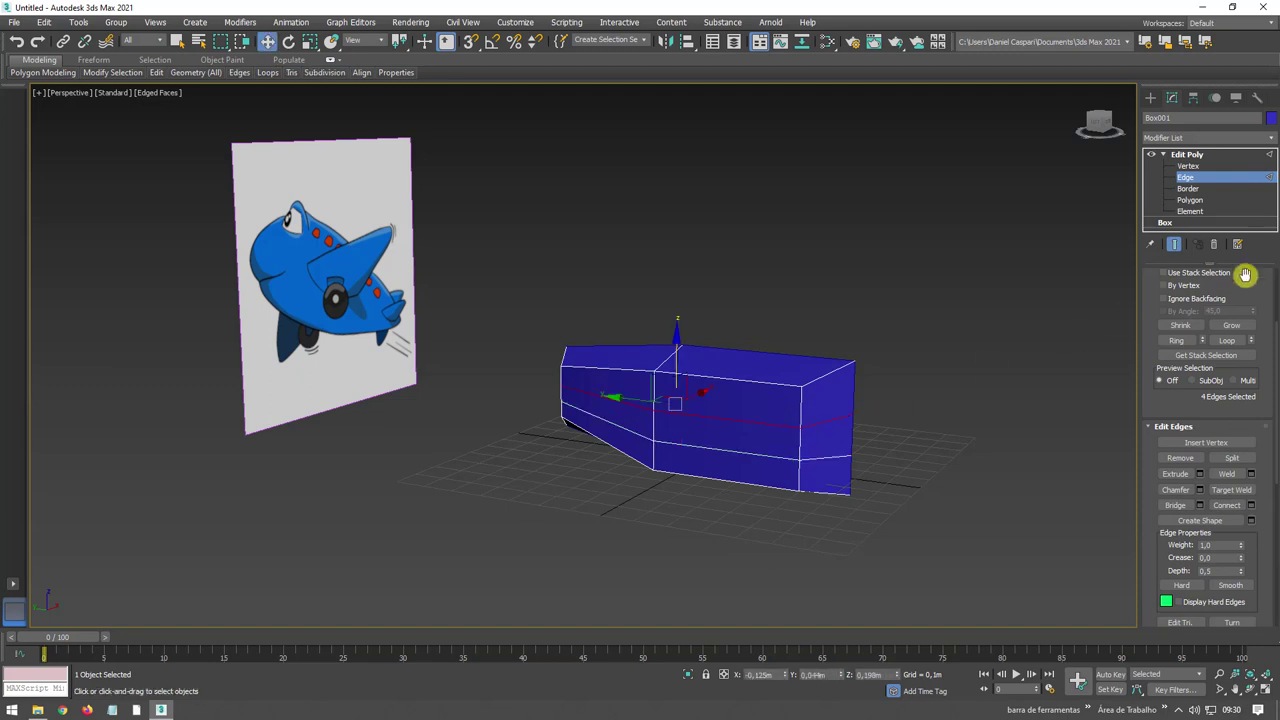
# Push the left end face slightly outward, then select all the left-end vertices
pyautogui.click(1190, 200)
pyautogui.click(829, 437)
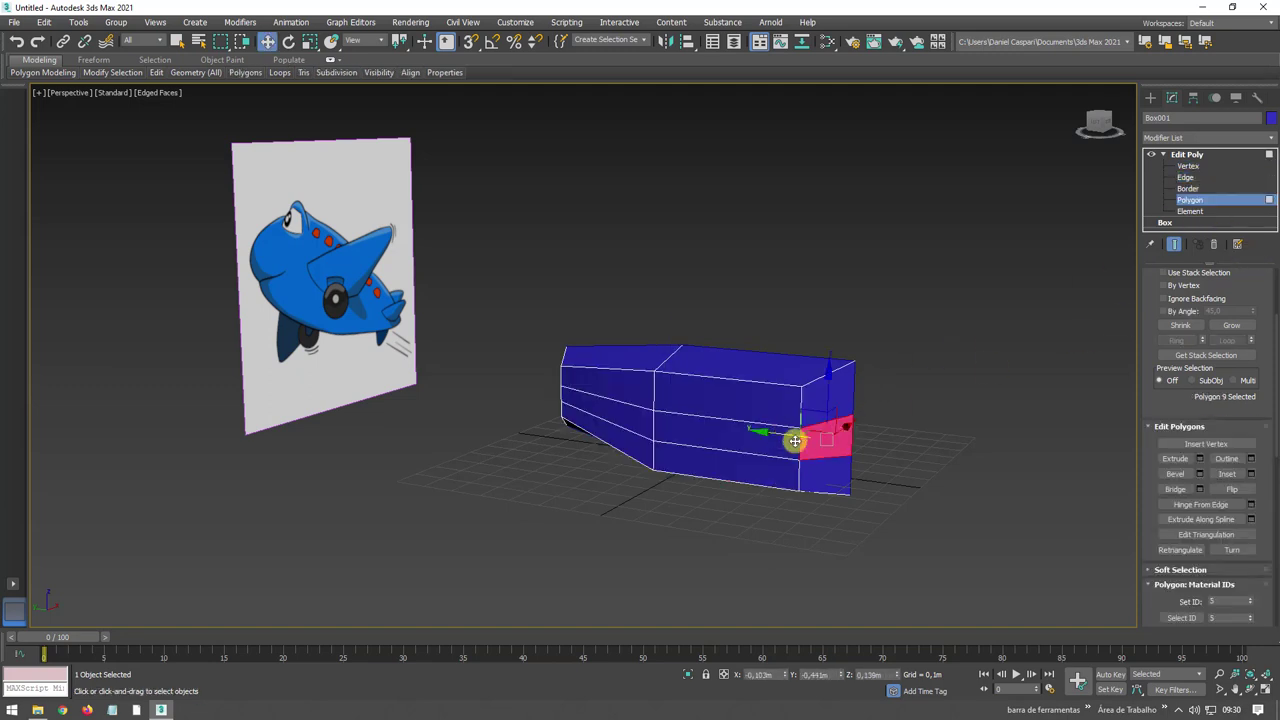
pyautogui.keyDown('alt'); pyautogui.moveTo(768, 431); pyautogui.dragTo(597, 436, button='middle'); pyautogui.keyUp('alt')
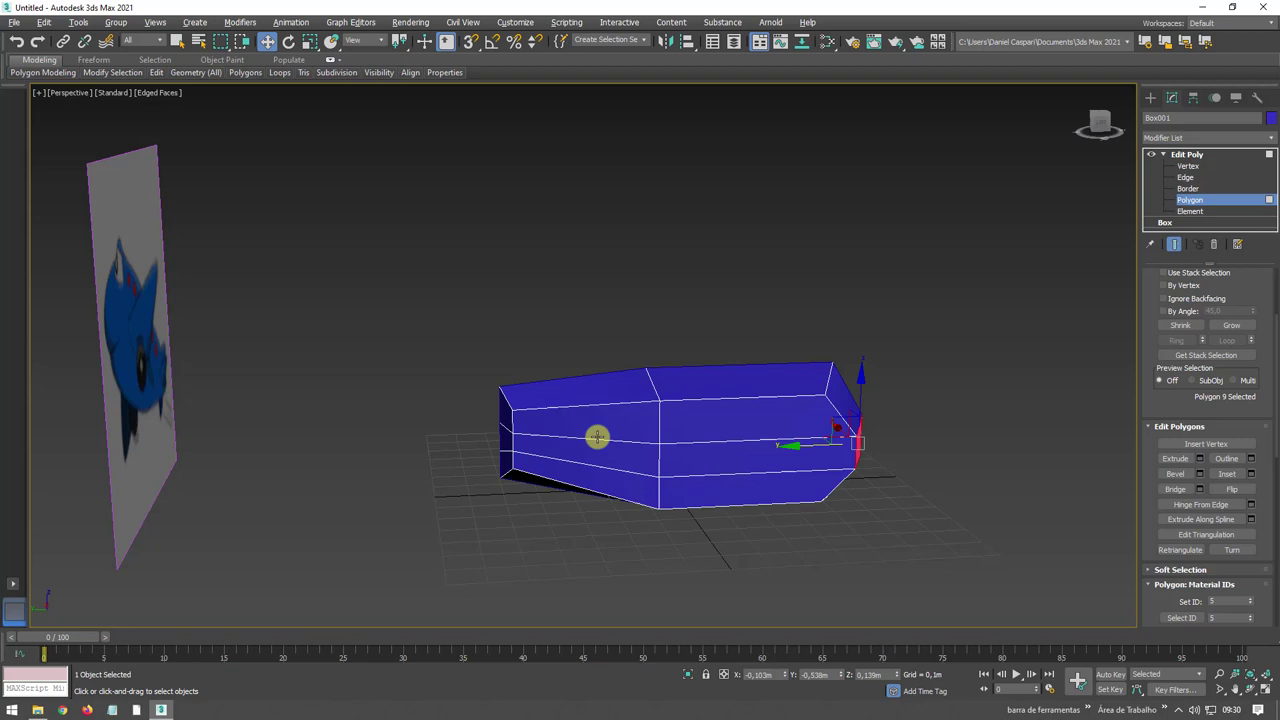
pyautogui.click(498, 444)
pyautogui.moveTo(461, 443); pyautogui.dragTo(457, 445)
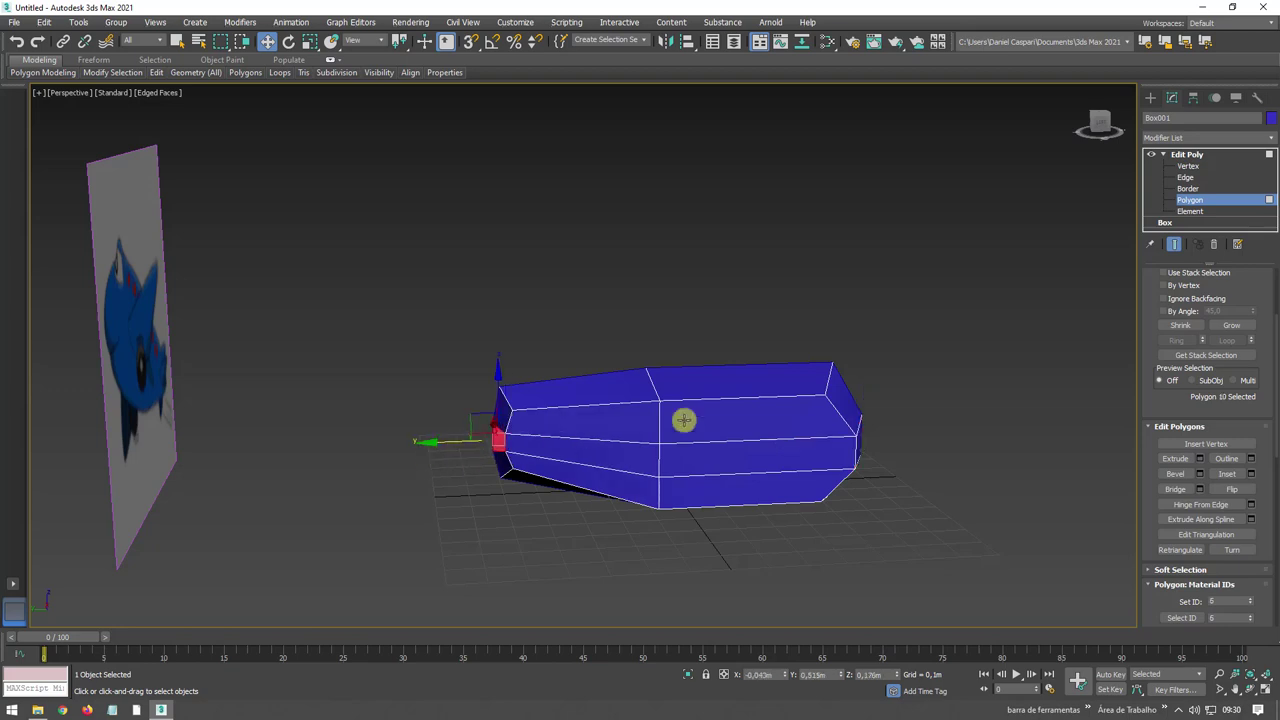
pyautogui.click(1187, 166)
pyautogui.moveTo(349, 337); pyautogui.dragTo(522, 525)
# Scale the left-end vertices down toward their centre
pyautogui.press('e')
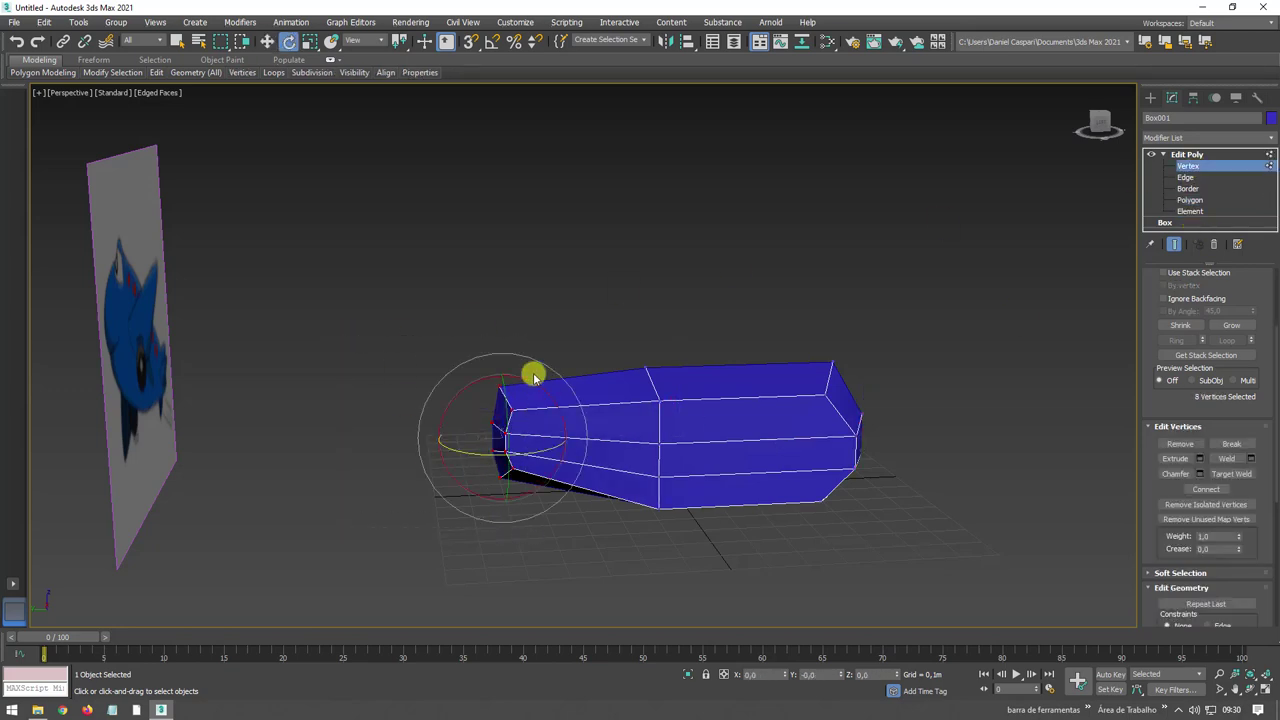
pyautogui.press('r')
pyautogui.moveTo(496, 360); pyautogui.dragTo(503, 370)
pyautogui.moveTo(503, 370)
pyautogui.keyDown('alt'); pyautogui.mouseDown(button='middle')
pyautogui.moveTo(543, 434)
pyautogui.moveTo(612, 400)
pyautogui.moveTo(603, 377)
pyautogui.moveTo(671, 417)
pyautogui.moveTo(686, 460)
pyautogui.mouseUp(button='middle'); pyautogui.keyUp('alt')
# Select a group of vertices along the body's side and lower edge
pyautogui.click(650, 359)
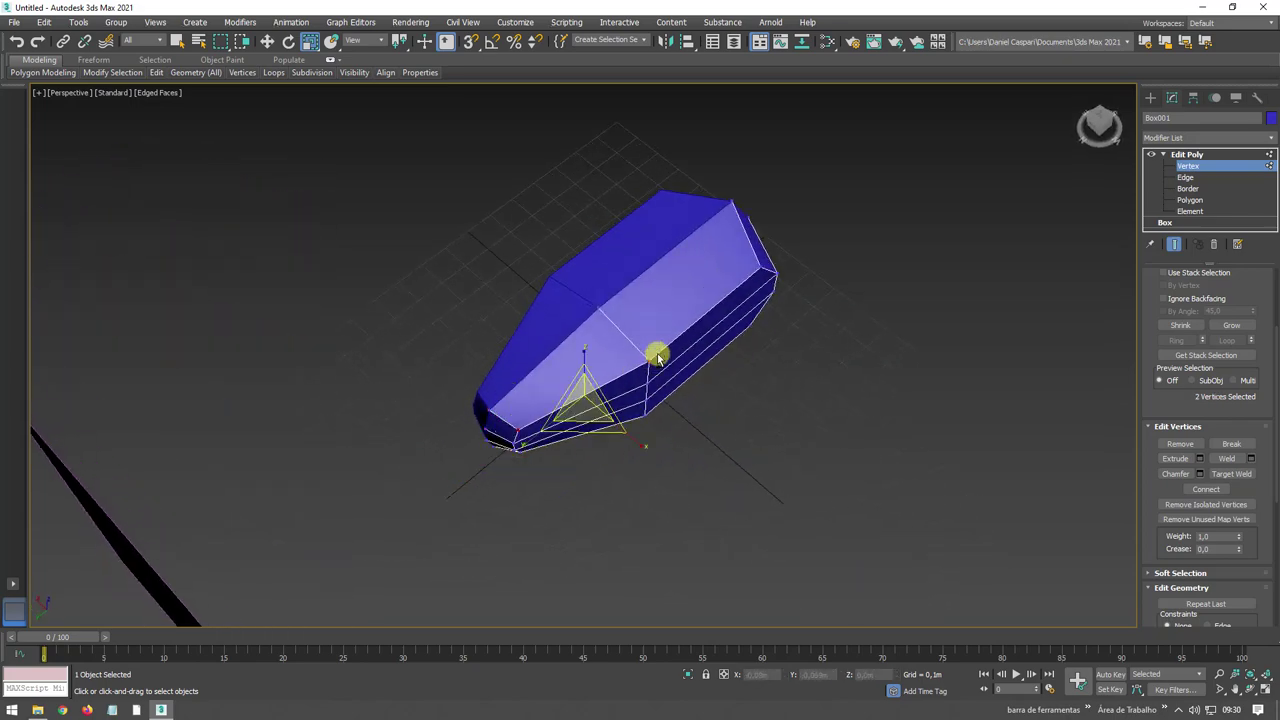
pyautogui.keyDown('ctrl'); pyautogui.click(759, 270); pyautogui.keyUp('ctrl')
pyautogui.press('w')
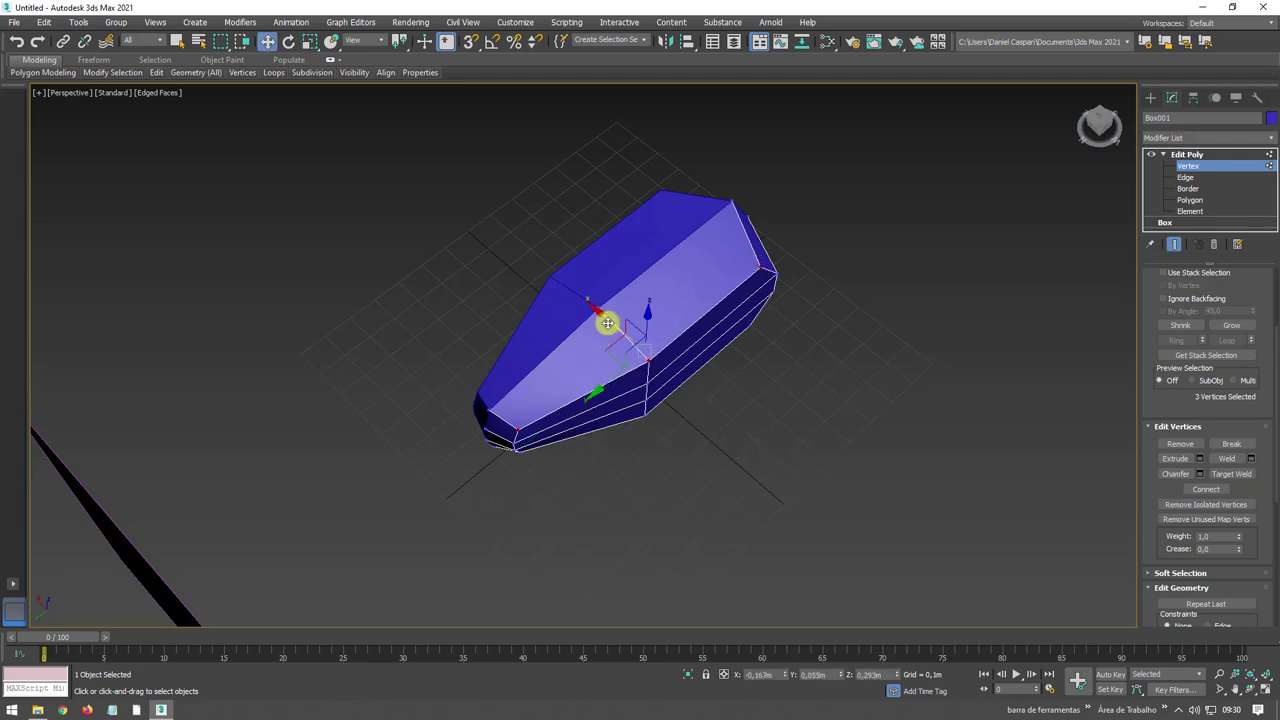
pyautogui.moveTo(763, 363)
pyautogui.keyDown('alt'); pyautogui.mouseDown(button='middle')
pyautogui.moveTo(749, 286)
pyautogui.moveTo(765, 442)
pyautogui.mouseUp(button='middle'); pyautogui.keyUp('alt')
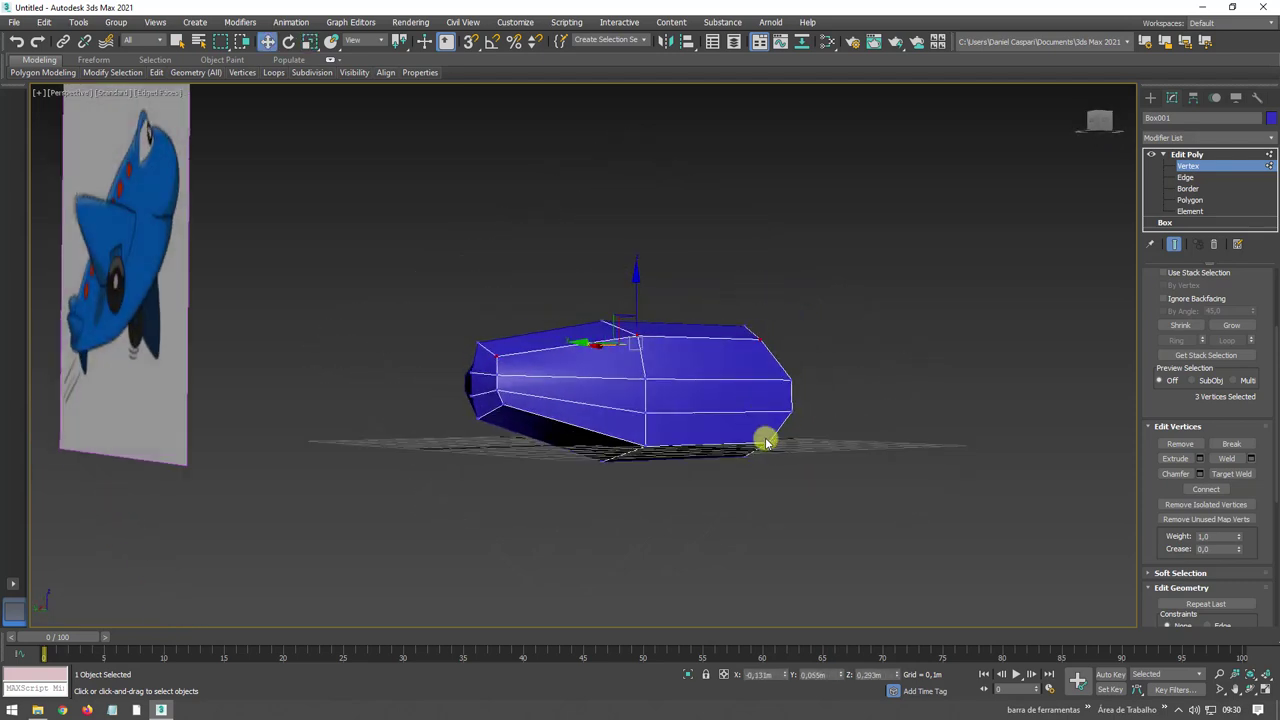
pyautogui.click(765, 442)
pyautogui.keyDown('ctrl'); pyautogui.click(638, 448); pyautogui.keyUp('ctrl')
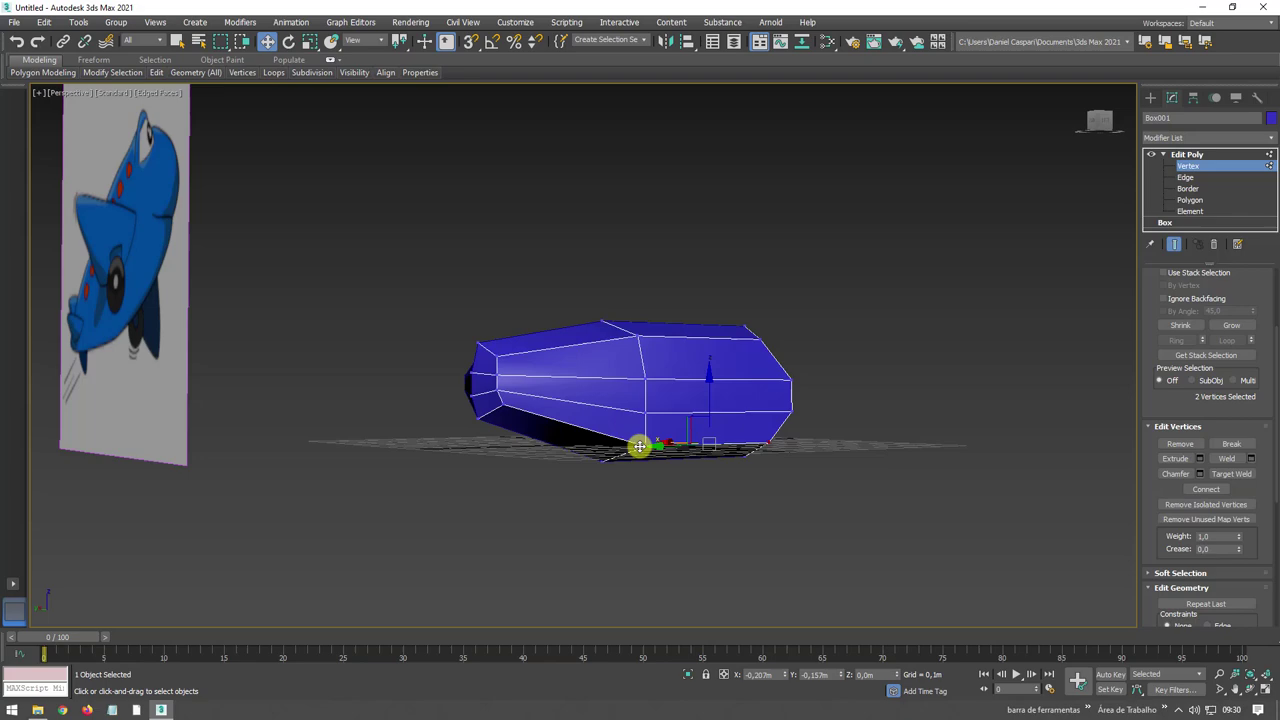
pyautogui.keyDown('ctrl'); pyautogui.click(498, 412); pyautogui.keyUp('ctrl')
pyautogui.moveTo(480, 403)
pyautogui.keyDown('alt'); pyautogui.mouseDown(button='middle')
pyautogui.moveTo(540, 380)
pyautogui.moveTo(592, 429)
pyautogui.mouseUp(button='middle'); pyautogui.keyUp('alt')
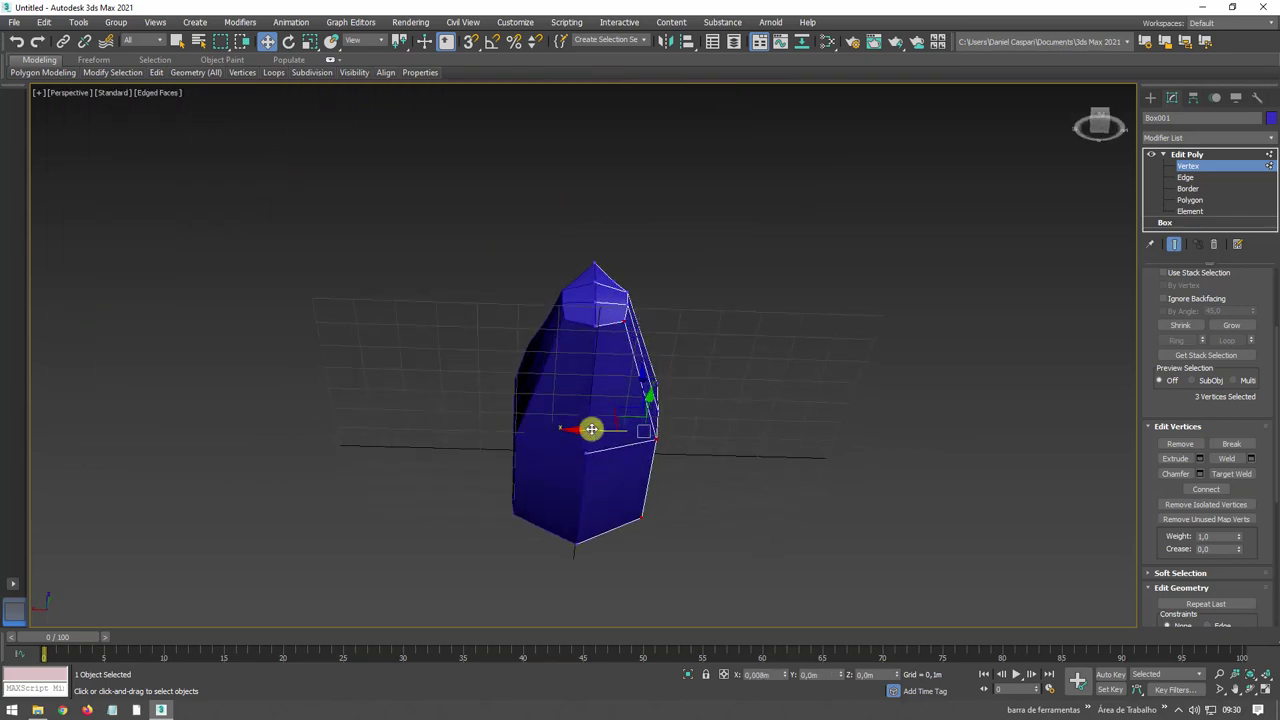
# Shift a single top-edge vertex sideways along Y and raise it slightly
pyautogui.keyDown('alt'); pyautogui.click(604, 341); pyautogui.keyUp('alt')
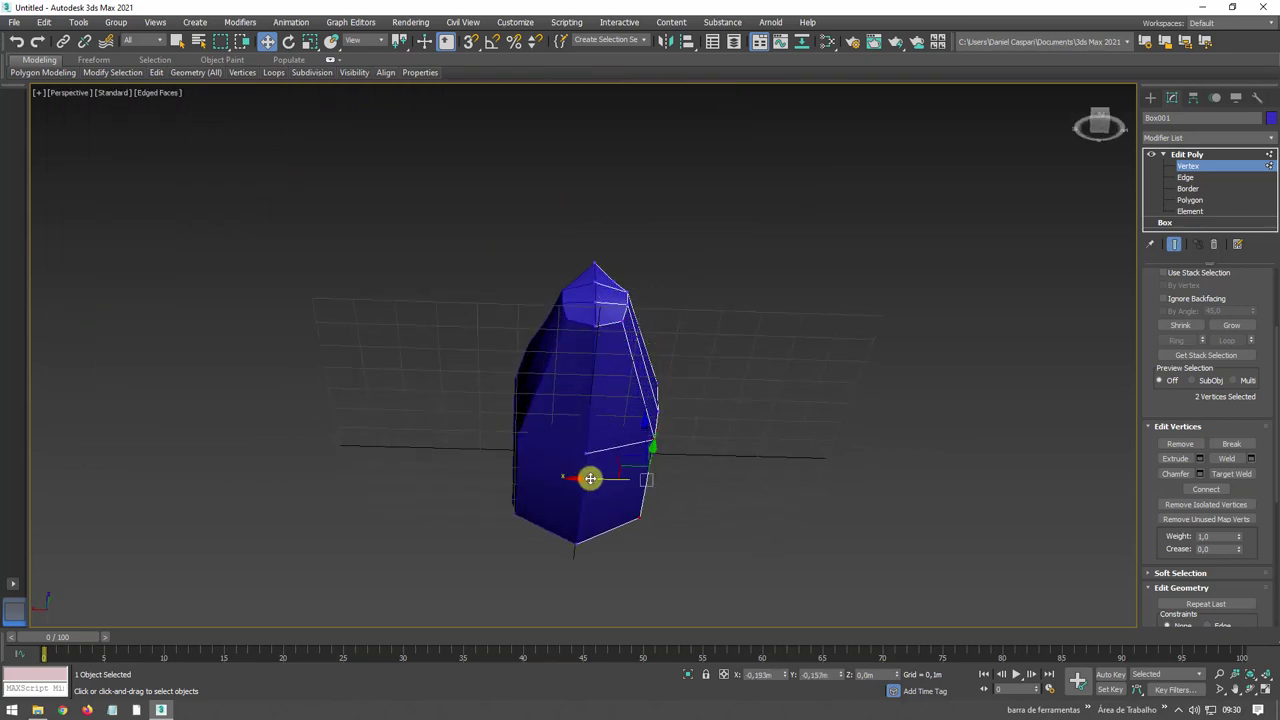
pyautogui.moveTo(590, 478)
pyautogui.keyDown('alt'); pyautogui.mouseDown(button='middle')
pyautogui.moveTo(729, 400)
pyautogui.moveTo(709, 449)
pyautogui.moveTo(580, 466)
pyautogui.mouseUp(button='middle'); pyautogui.keyUp('alt')
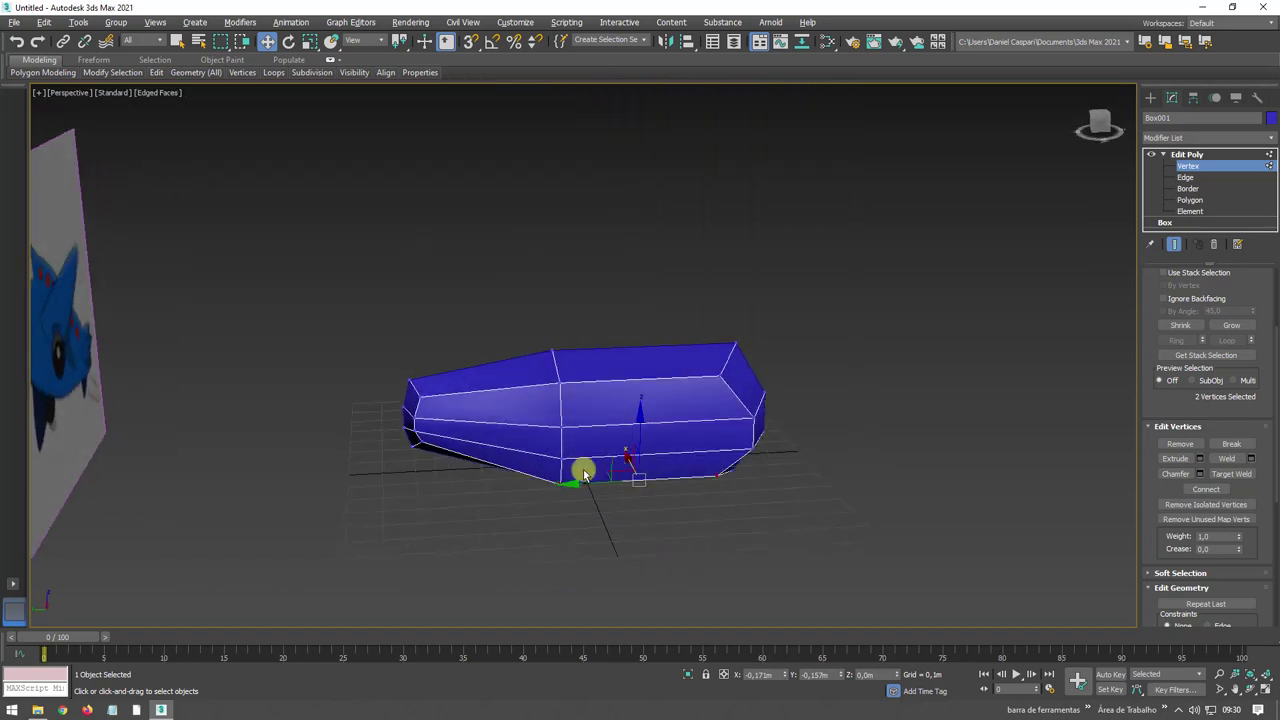
pyautogui.scroll(3, 413, 383)
pyautogui.click(421, 366)
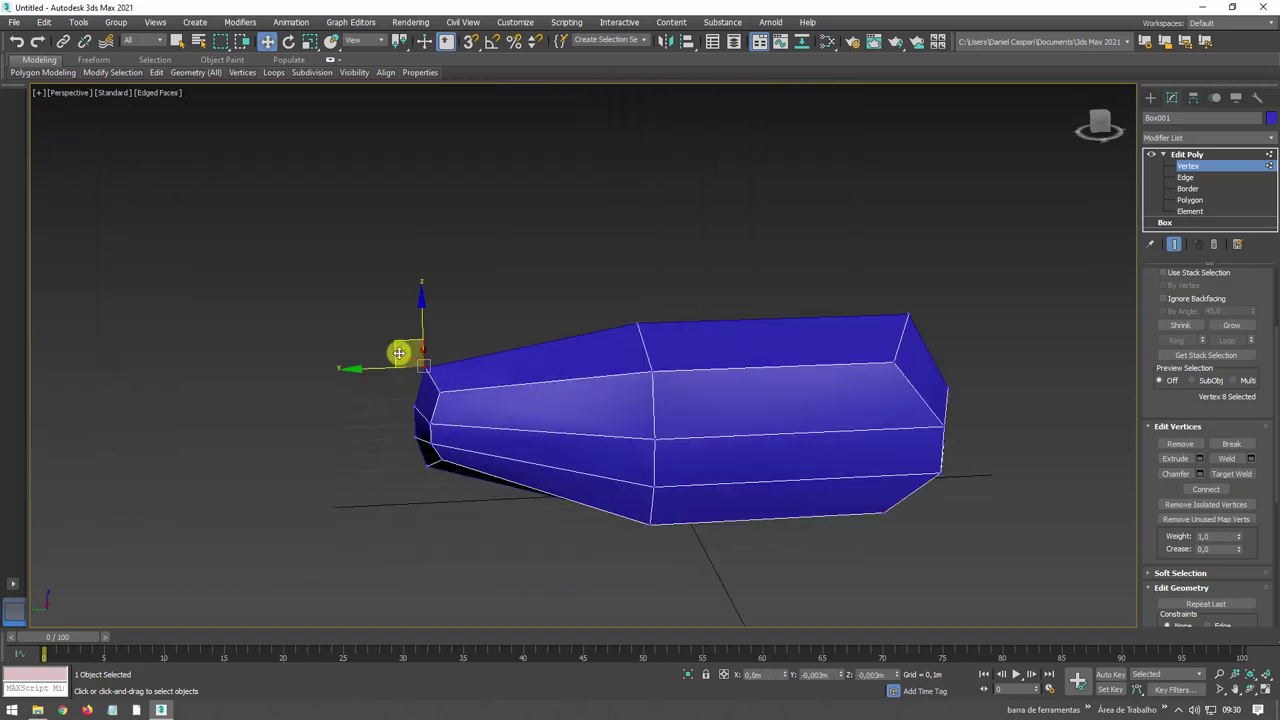
pyautogui.moveTo(600, 358)
pyautogui.keyDown('alt'); pyautogui.mouseDown(button='middle')
pyautogui.moveTo(717, 371)
pyautogui.moveTo(706, 363)
pyautogui.mouseUp(button='middle'); pyautogui.keyUp('alt')
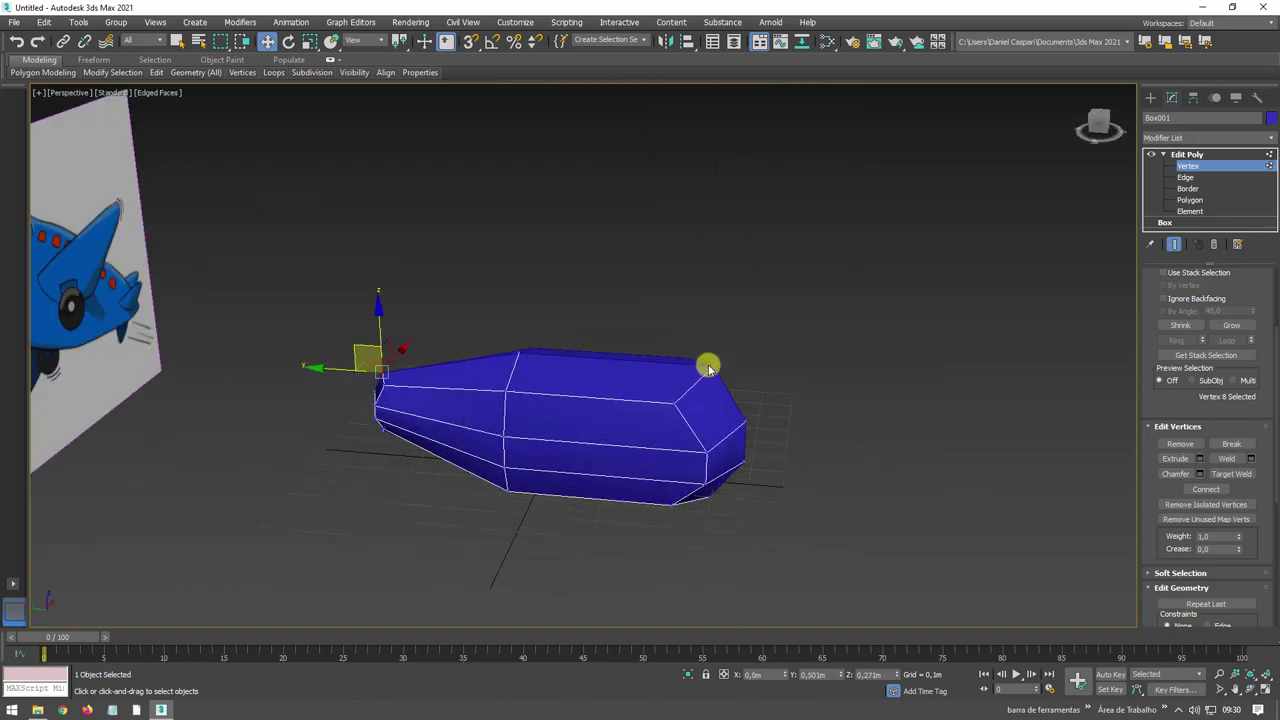
pyautogui.click(697, 364)
pyautogui.moveTo(643, 366); pyautogui.dragTo(660, 364)
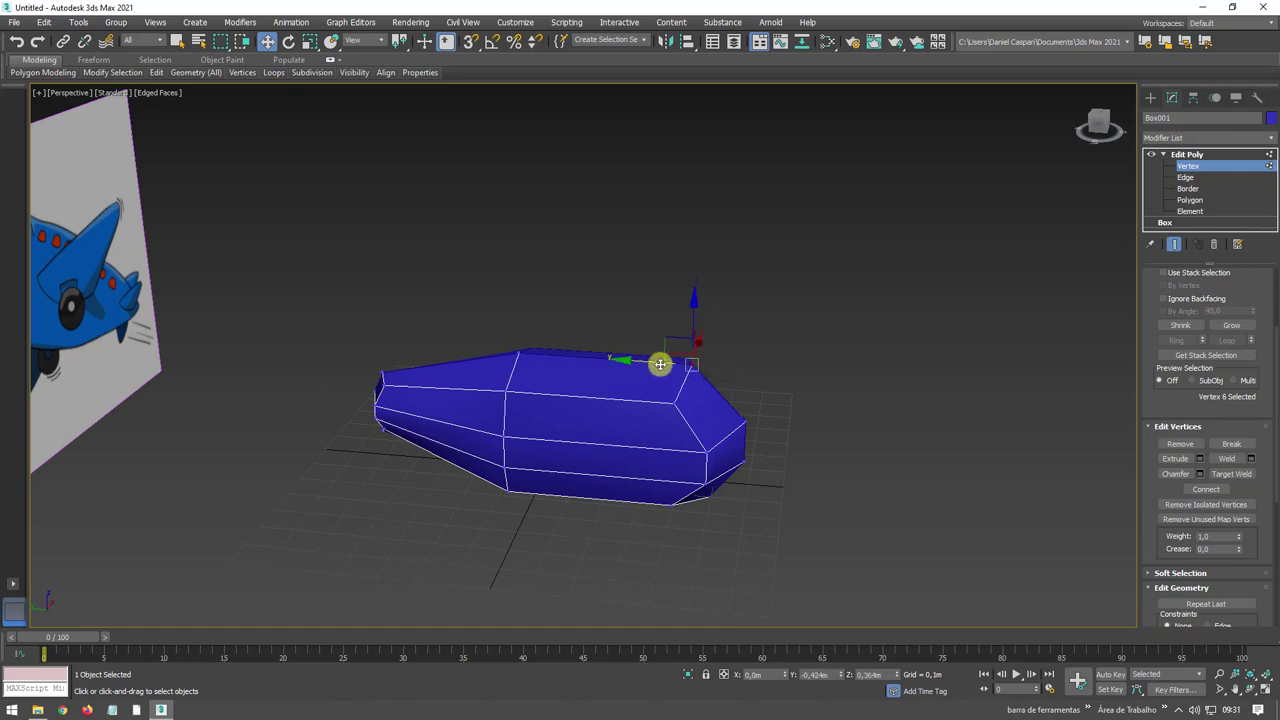
pyautogui.keyDown('alt'); pyautogui.moveTo(838, 533); pyautogui.dragTo(674, 457, button='middle'); pyautogui.keyUp('alt')
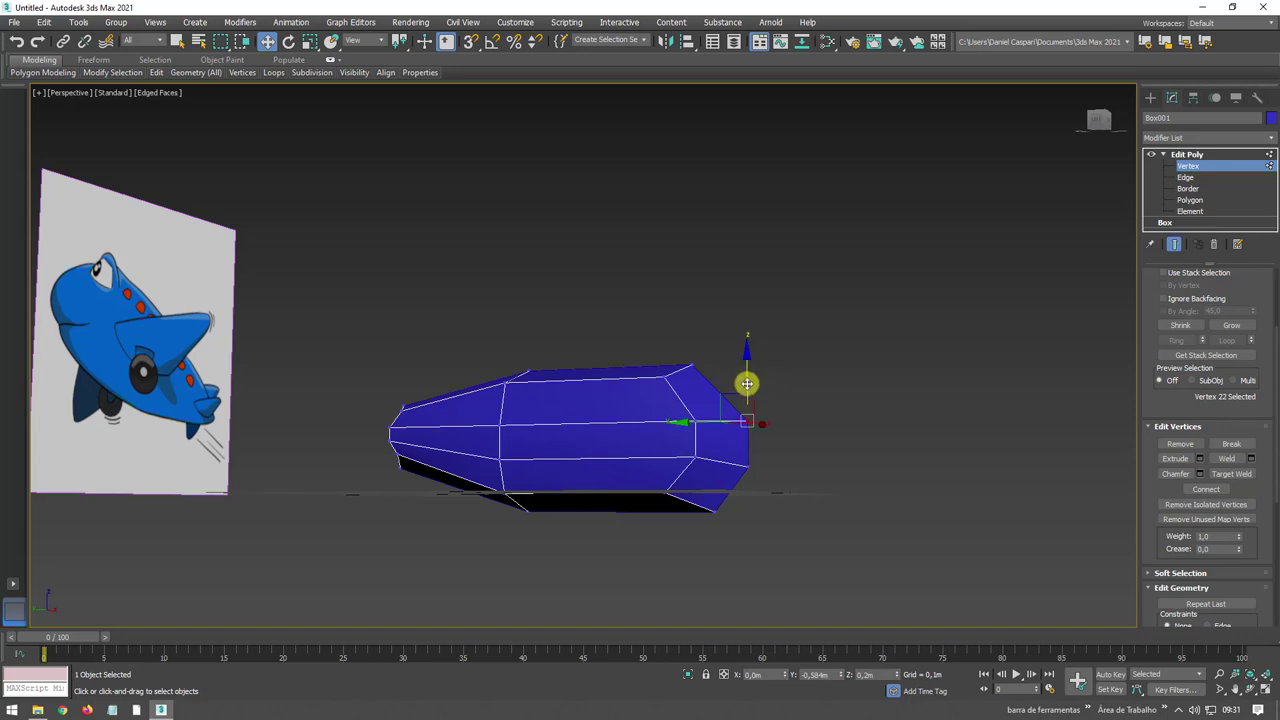
pyautogui.moveTo(747, 383); pyautogui.dragTo(765, 376)
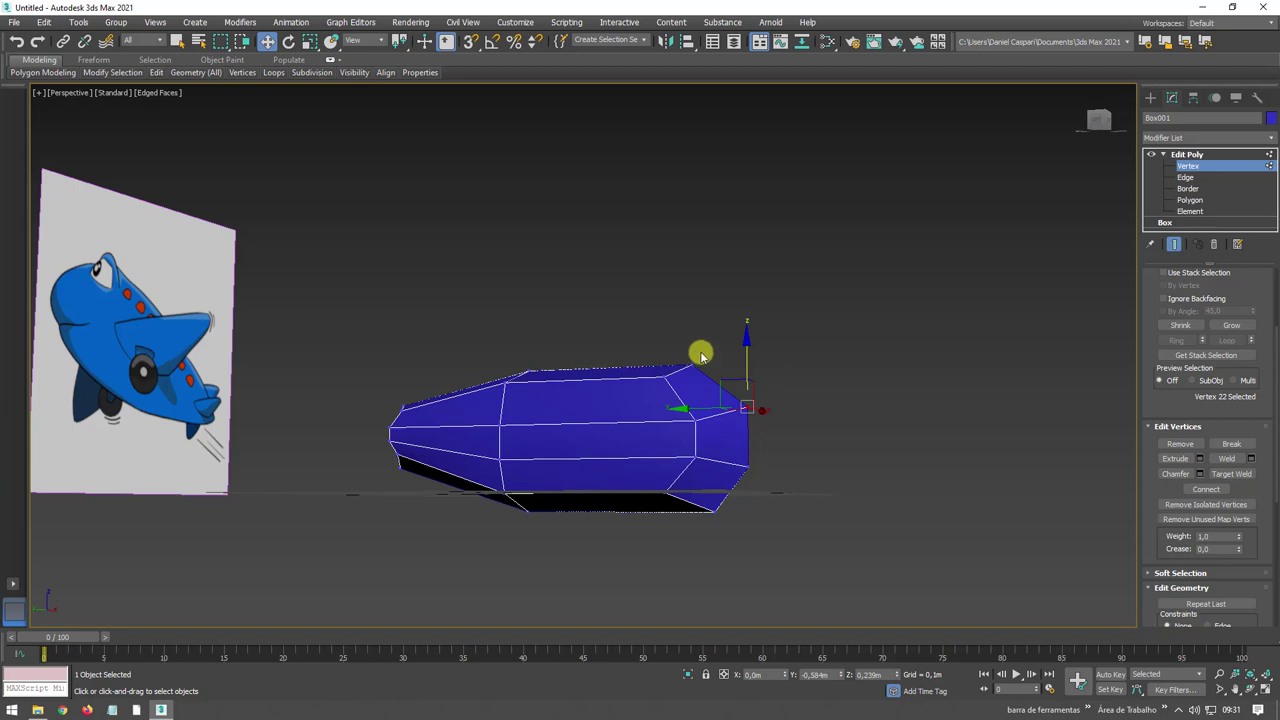
pyautogui.keyDown('alt'); pyautogui.moveTo(701, 355); pyautogui.dragTo(626, 357, button='middle'); pyautogui.keyUp('alt')
pyautogui.press('2')
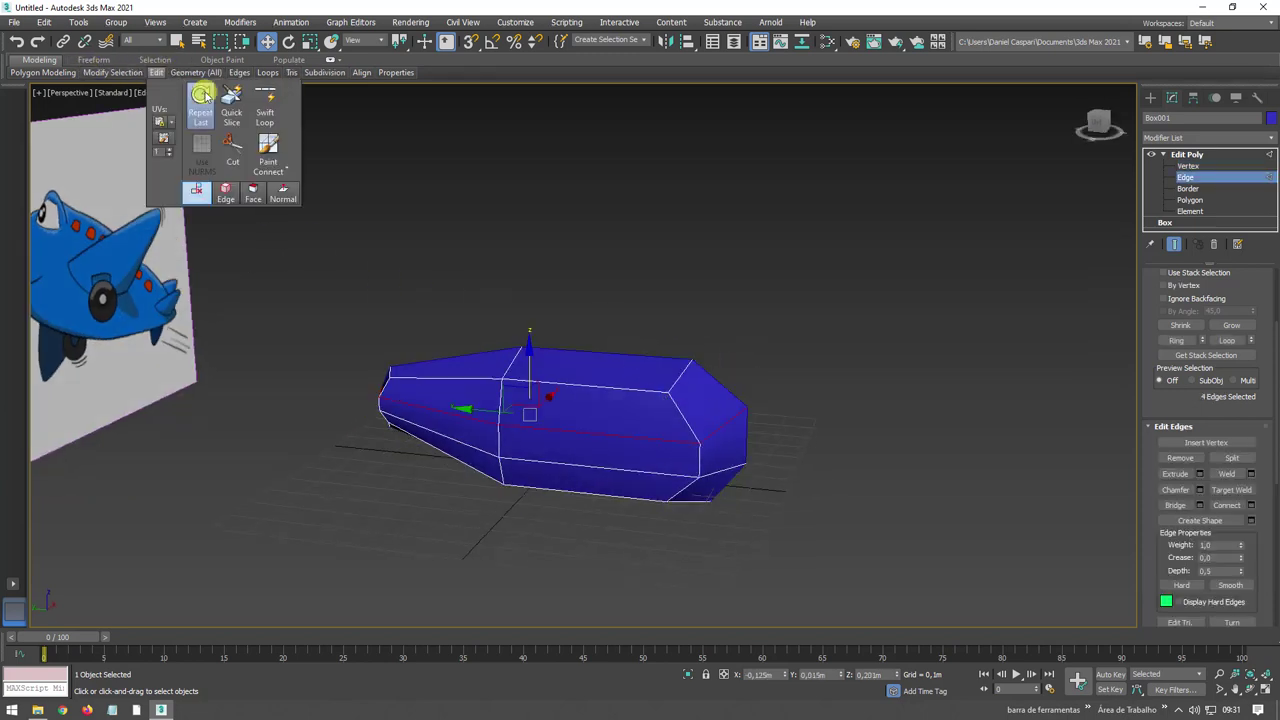
# Add vertical SwiftLoop edge loops mid-body and near the nose, then select a side face
pyautogui.click(257, 96)
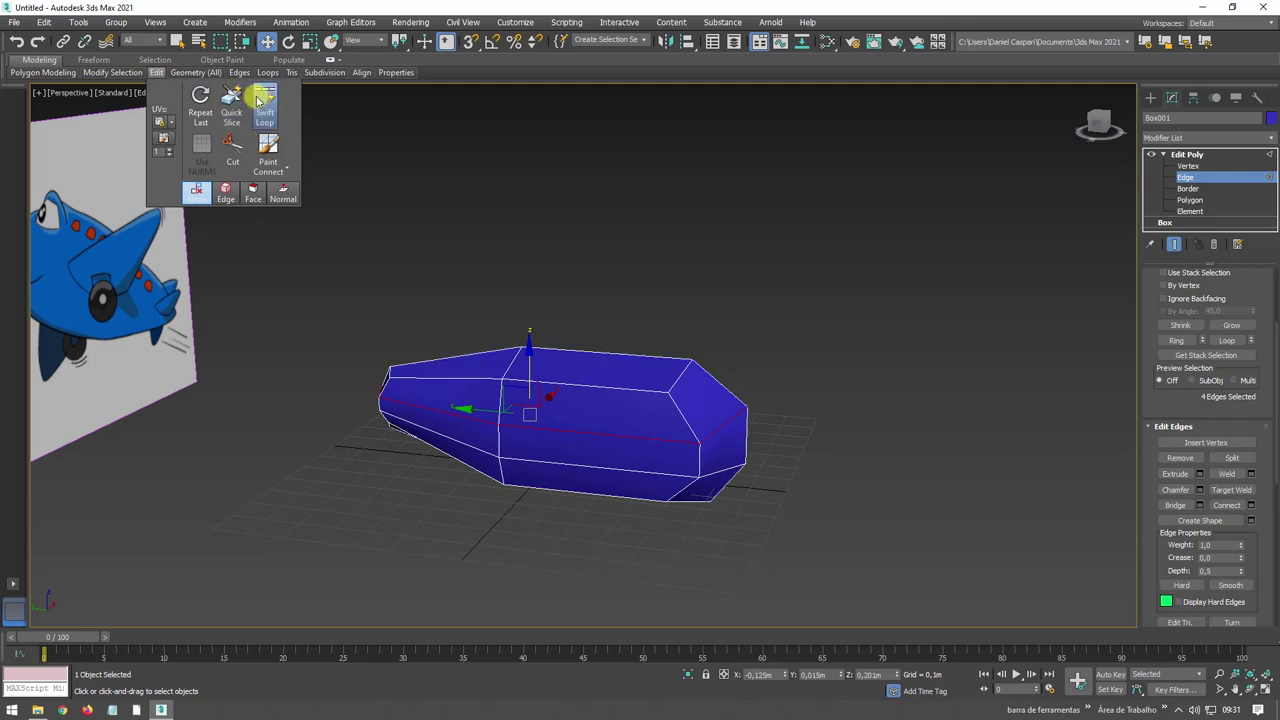
pyautogui.click(633, 411)
pyautogui.keyDown('alt'); pyautogui.moveTo(423, 374); pyautogui.dragTo(293, 272, button='middle'); pyautogui.keyUp('alt')
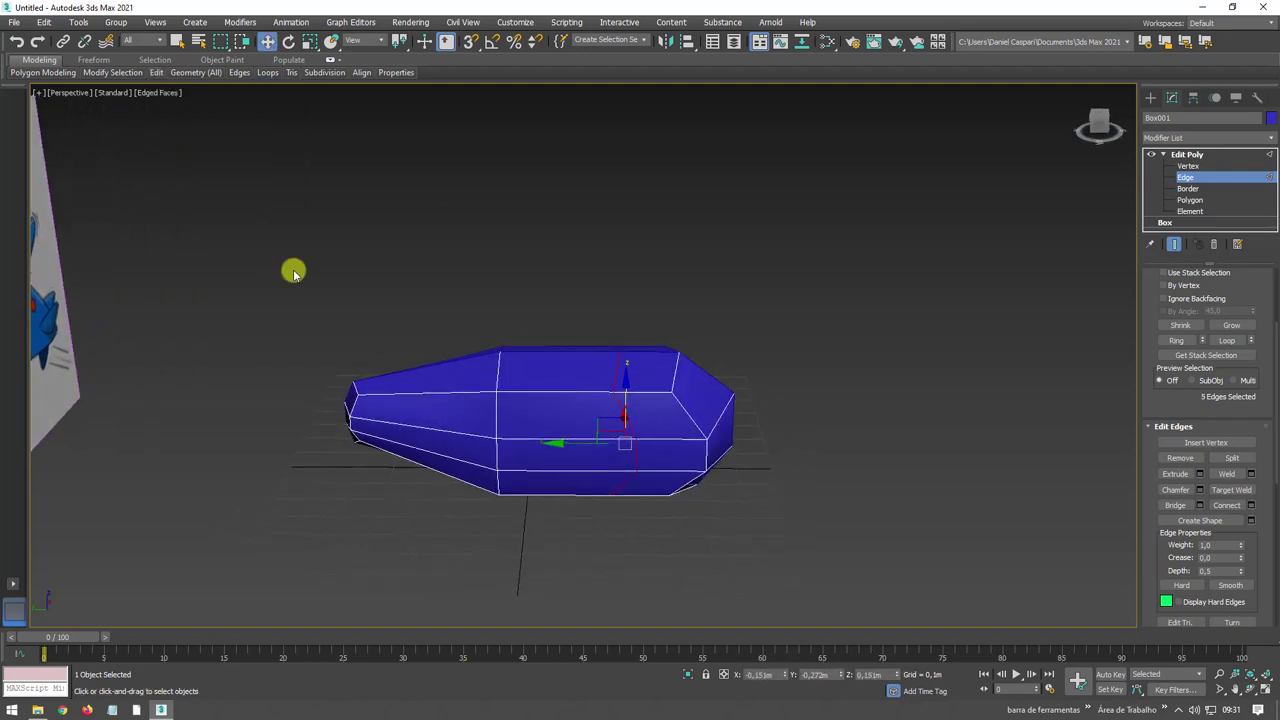
pyautogui.click(265, 105)
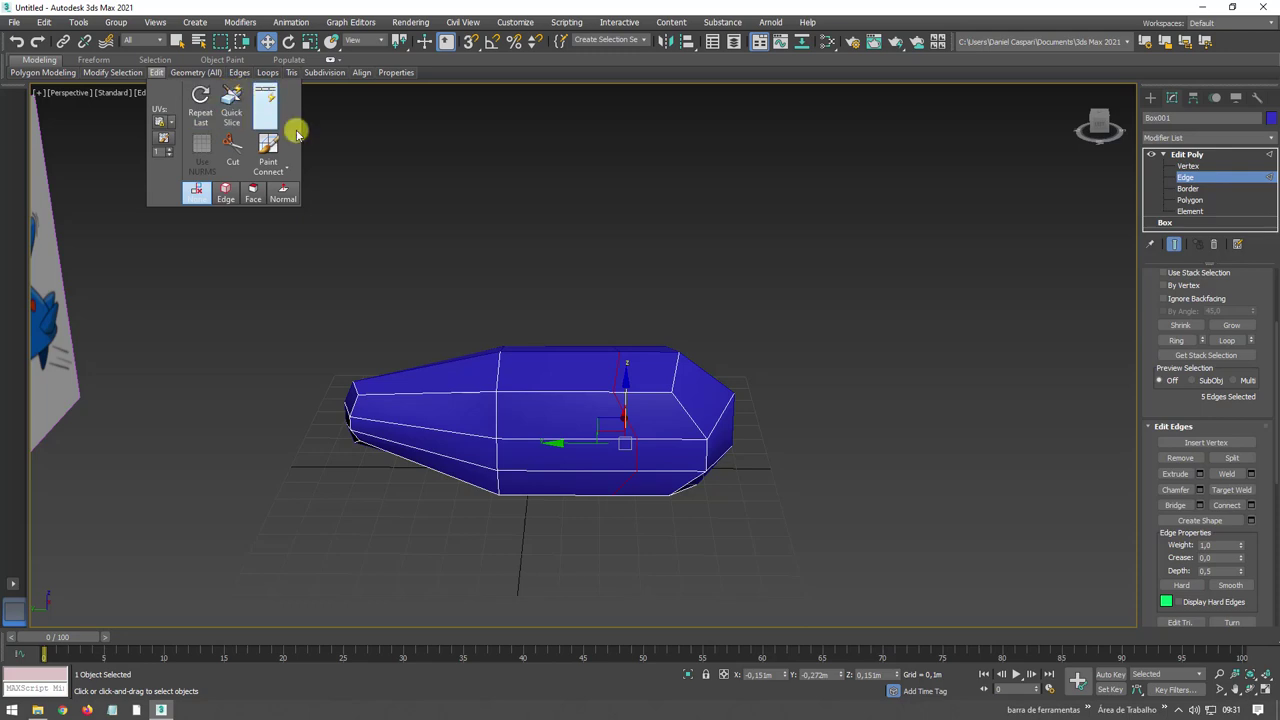
pyautogui.click(421, 410)
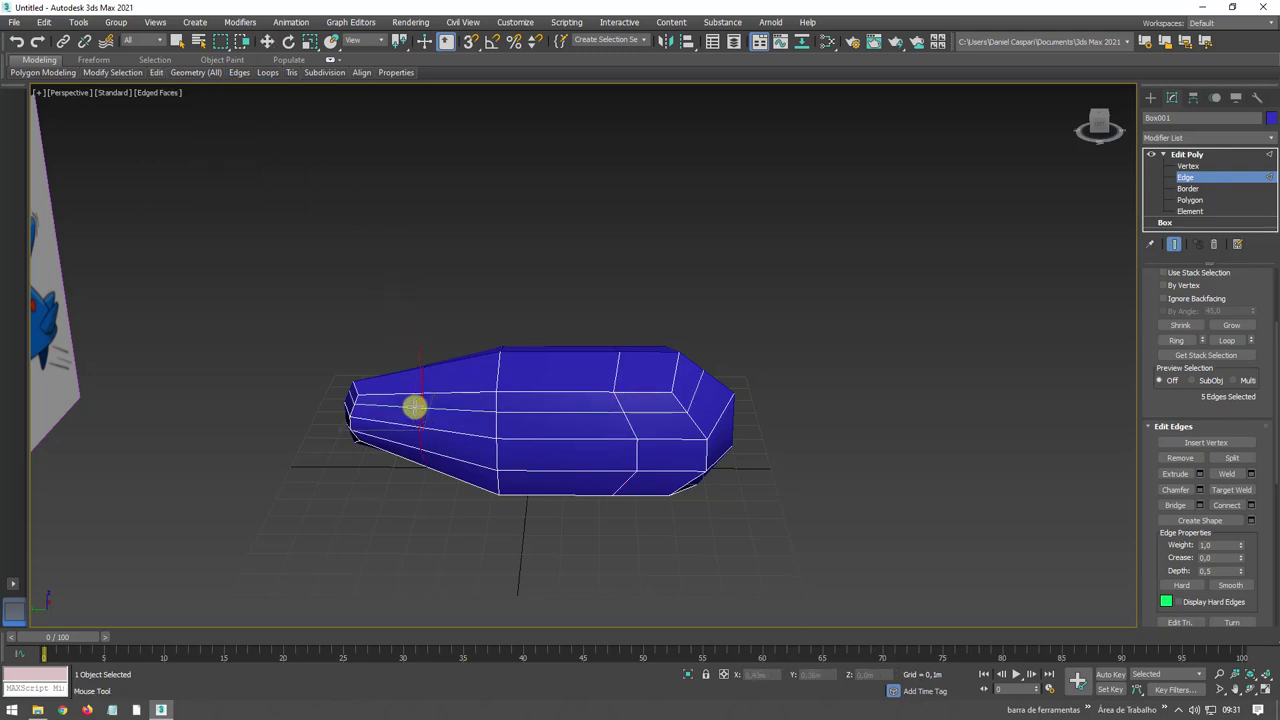
pyautogui.press('Escape')
pyautogui.keyDown('alt'); pyautogui.moveTo(534, 437); pyautogui.dragTo(1099, 271, button='middle'); pyautogui.keyUp('alt')
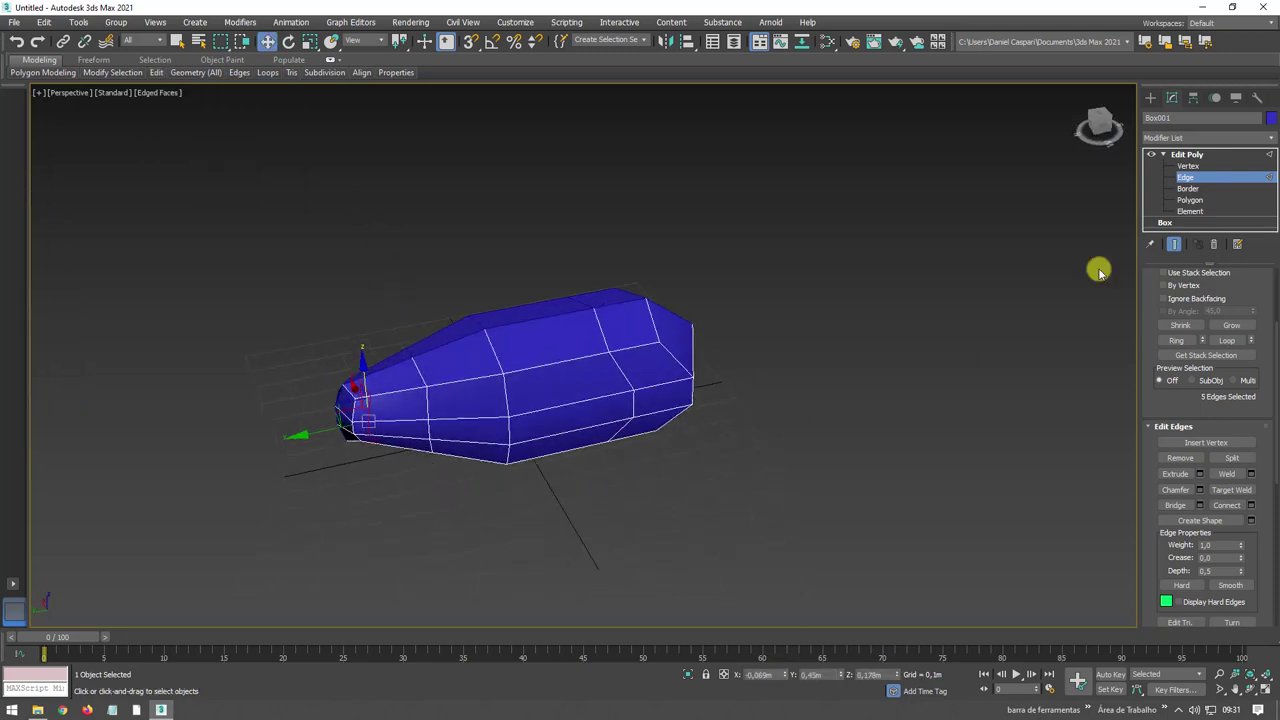
pyautogui.click(1190, 200)
pyautogui.click(614, 426)
# Extrude the side face outward and pull its outer vertices back into swept wings
pyautogui.keyDown('alt'); pyautogui.moveTo(614, 426); pyautogui.dragTo(1074, 477, button='middle'); pyautogui.keyUp('alt')
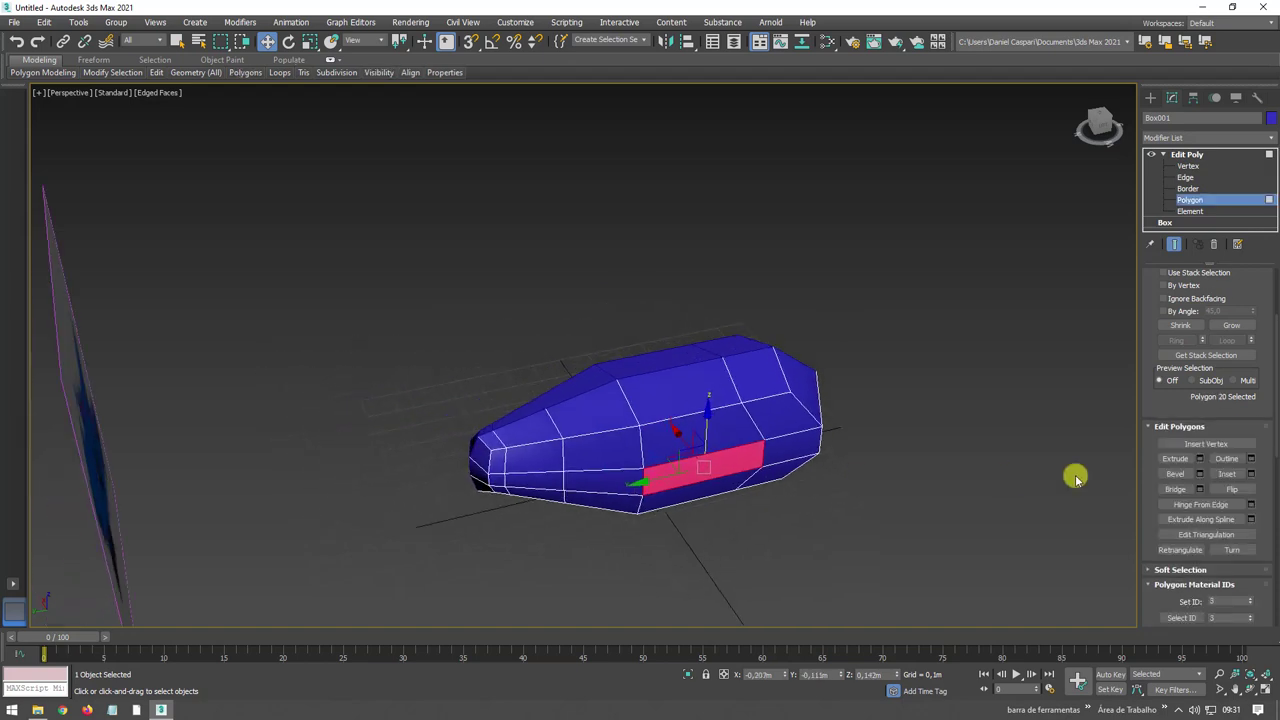
pyautogui.click(1175, 459)
pyautogui.moveTo(732, 452)
pyautogui.mouseDown()
pyautogui.moveTo(737, 334)
pyautogui.moveTo(760, 357)
pyautogui.mouseUp()
pyautogui.keyDown('alt'); pyautogui.moveTo(760, 357); pyautogui.dragTo(1163, 209, button='middle'); pyautogui.keyUp('alt')
pyautogui.click(1190, 166)
pyautogui.moveTo(912, 358)
pyautogui.mouseDown()
pyautogui.moveTo(743, 471)
pyautogui.moveTo(737, 563)
pyautogui.moveTo(717, 597)
pyautogui.mouseUp()
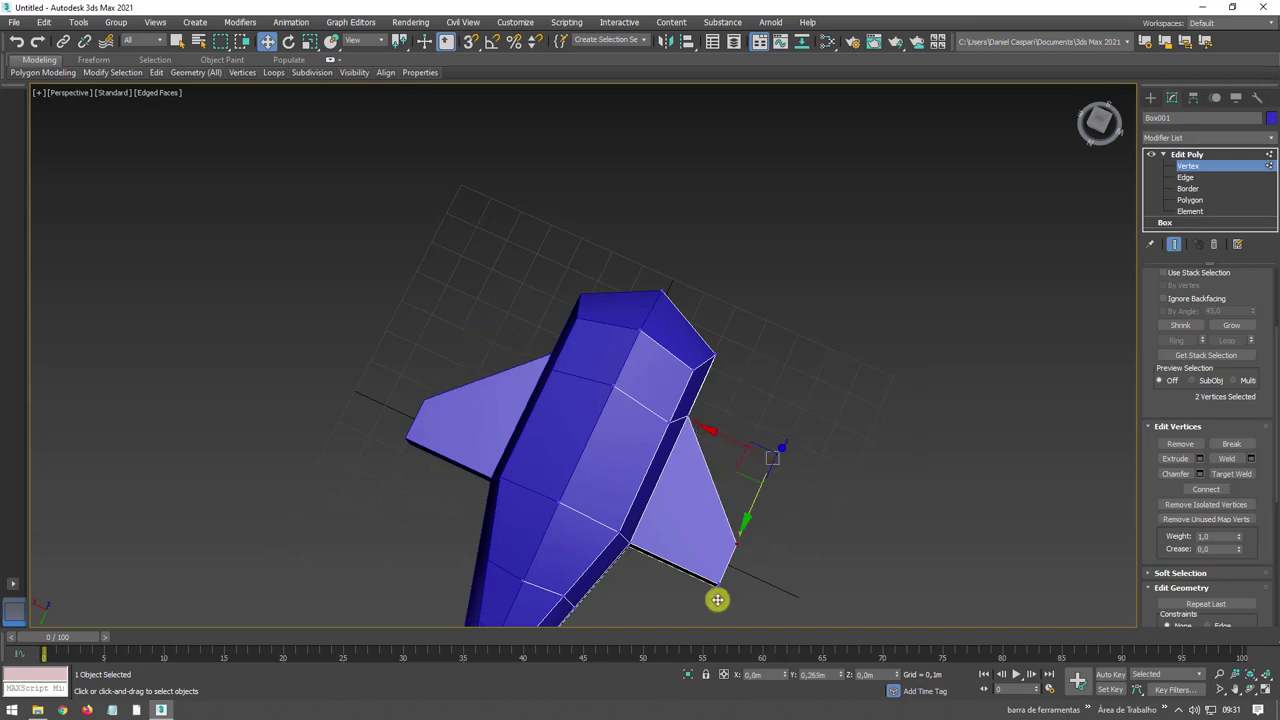
pyautogui.moveTo(703, 540)
pyautogui.mouseDown(button='middle')
pyautogui.moveTo(696, 450)
pyautogui.moveTo(642, 421)
pyautogui.moveTo(711, 446)
pyautogui.moveTo(837, 414)
pyautogui.moveTo(689, 411)
pyautogui.moveTo(957, 252)
pyautogui.mouseUp(button='middle')
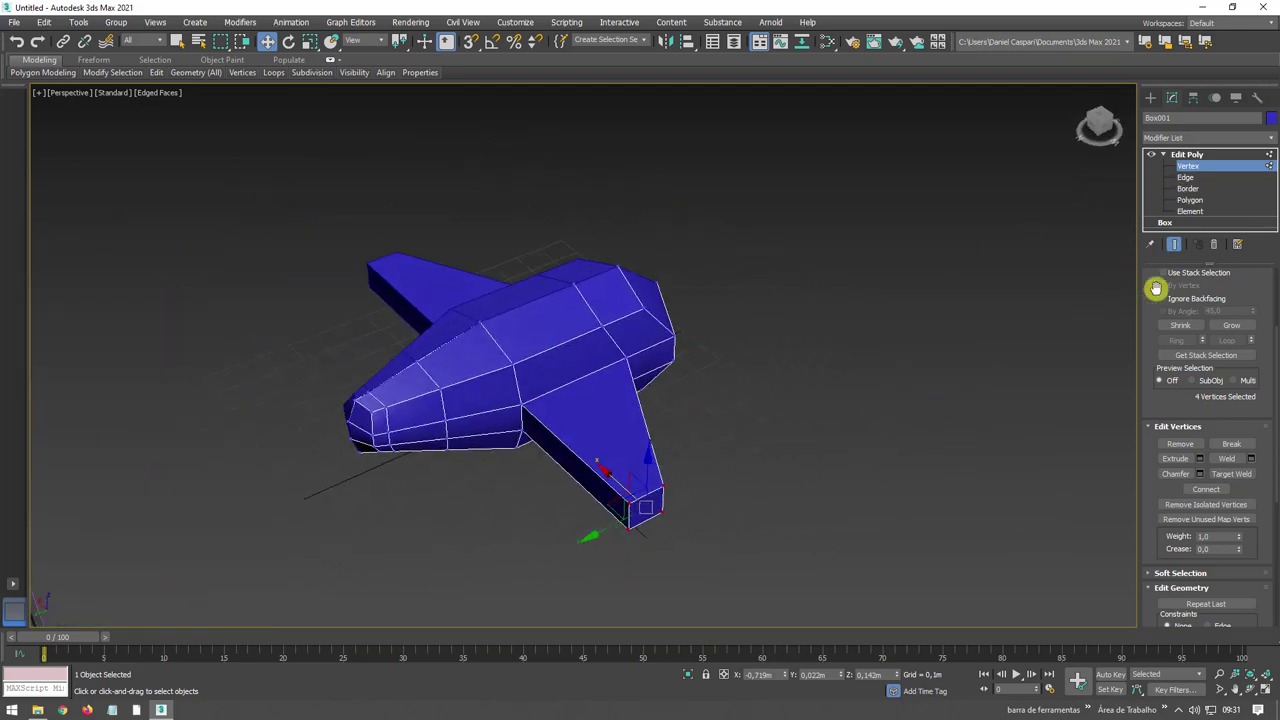
pyautogui.scroll(3, 1157, 414)
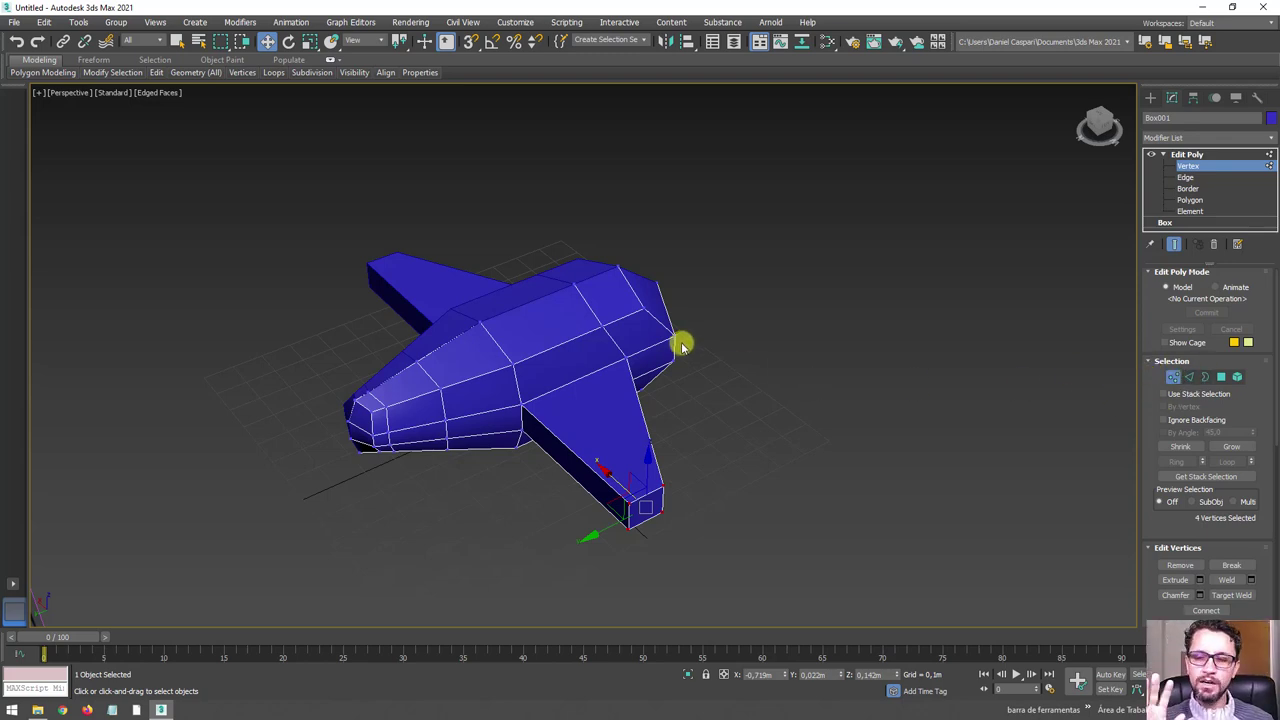
# Cycle through sub-object levels 1–5, ending in Vertex mode viewing the wing tip
pyautogui.press('2')
pyautogui.press('3')
pyautogui.press('4')
pyautogui.press('1')
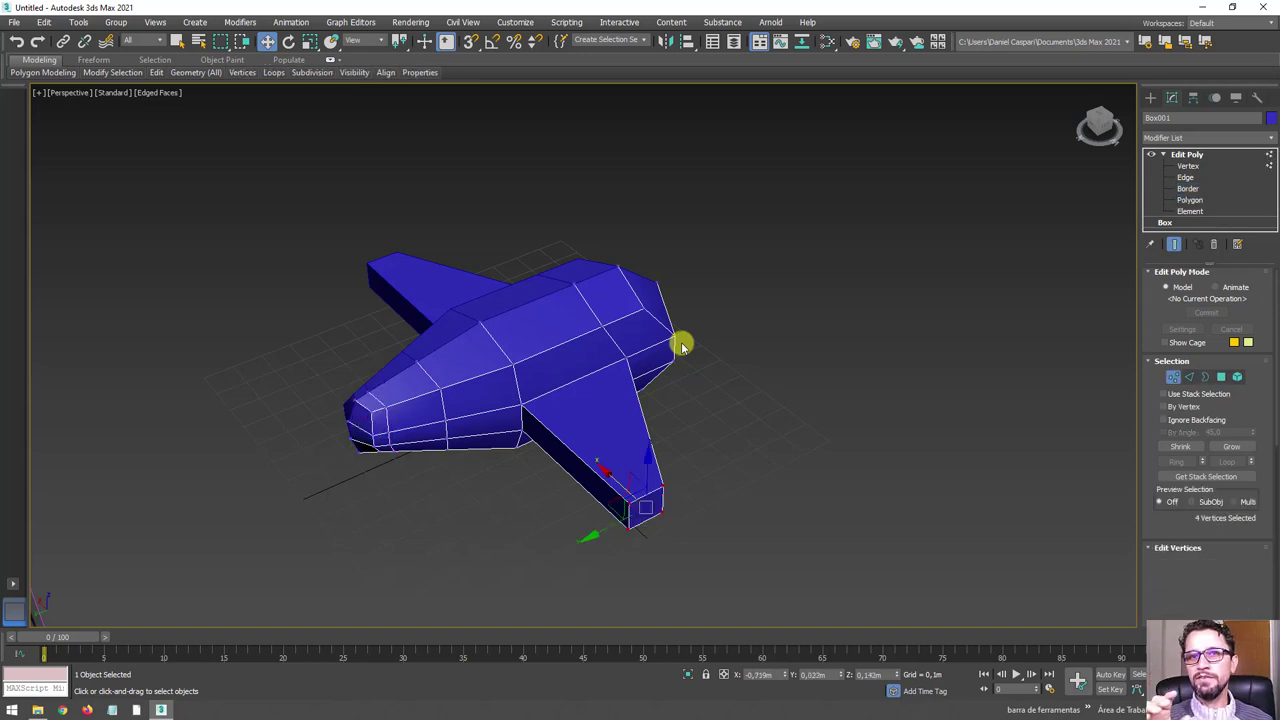
pyautogui.press('2')
pyautogui.press('3')
pyautogui.press('4')
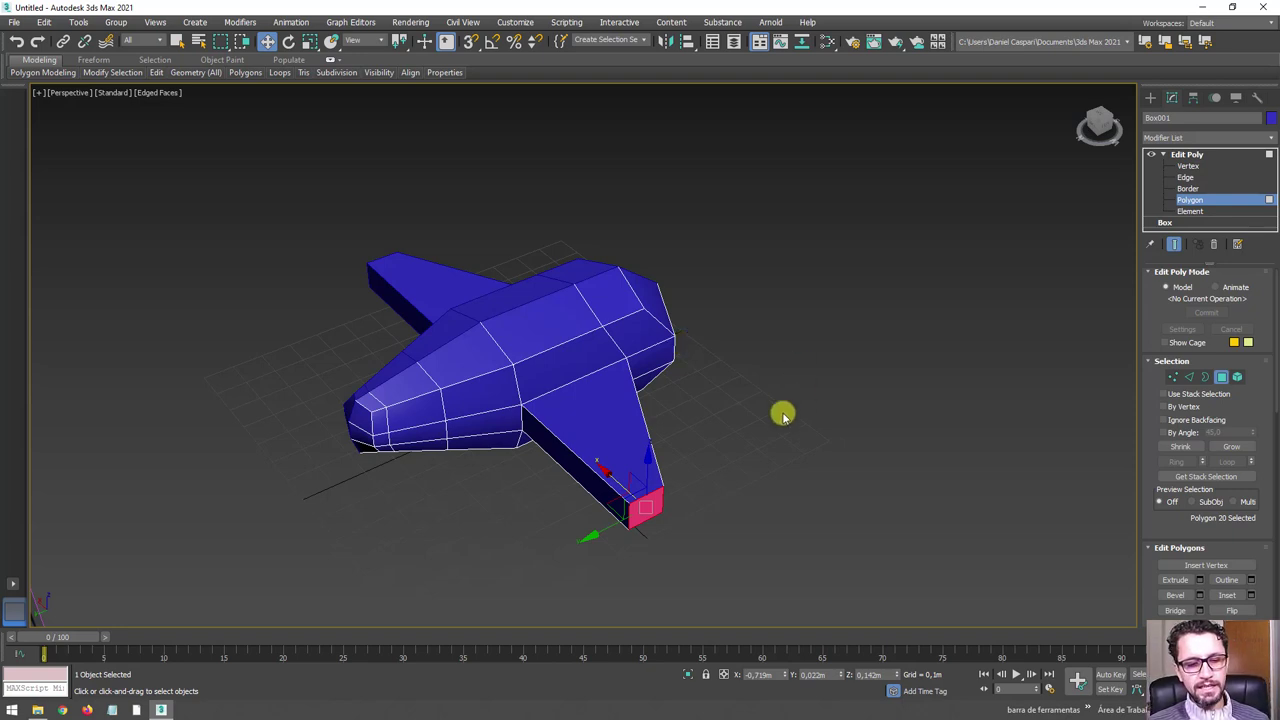
pyautogui.press('1')
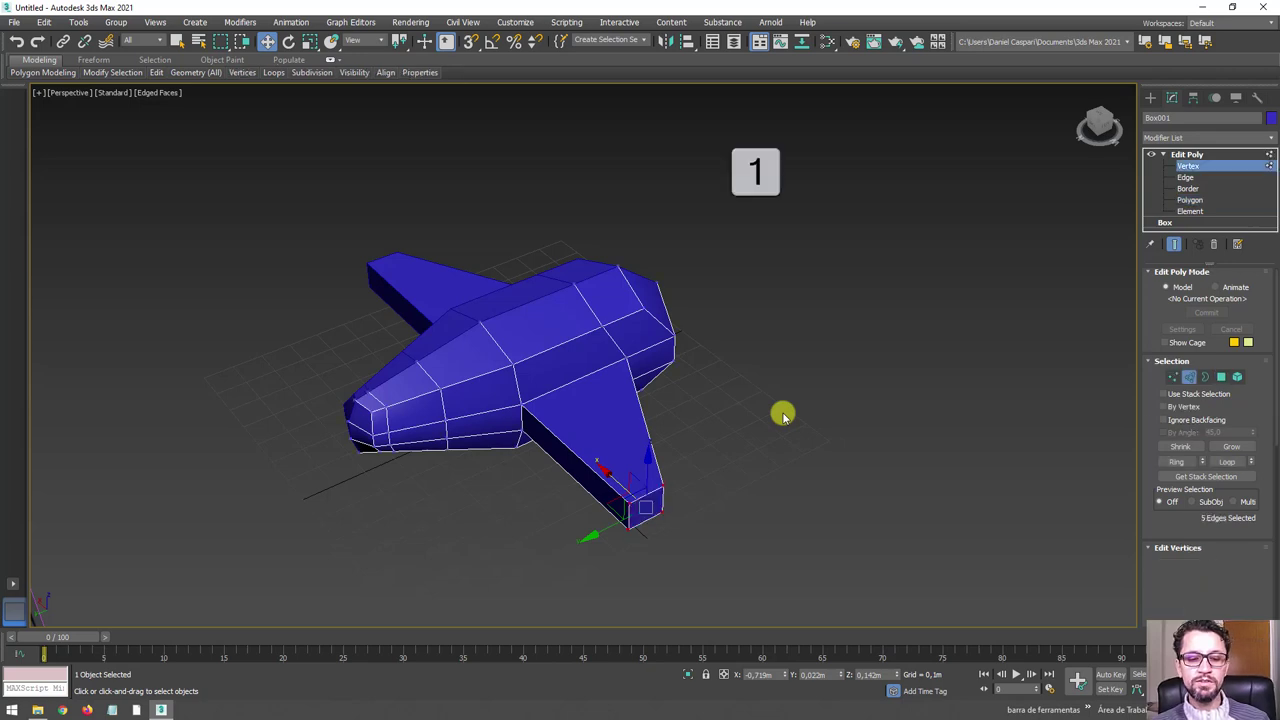
pyautogui.press('2')
pyautogui.press('3')
pyautogui.press('4')
pyautogui.press('5')
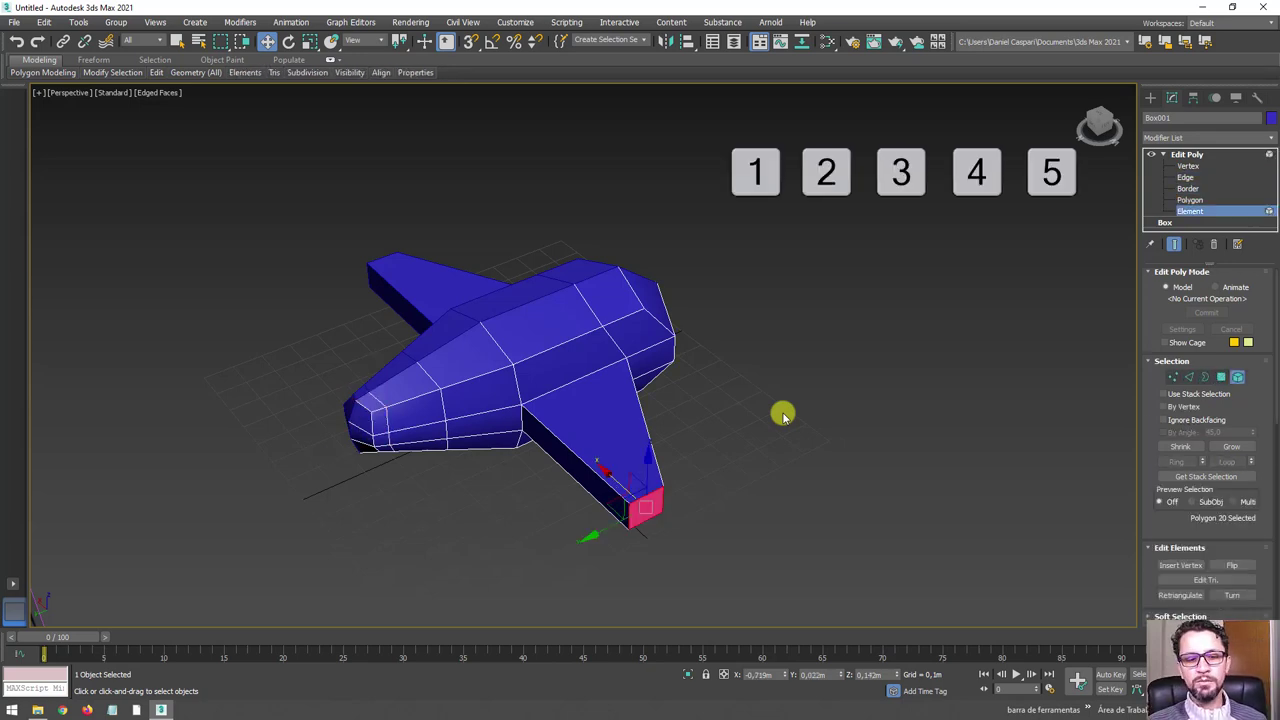
pyautogui.press('1')
pyautogui.press('2')
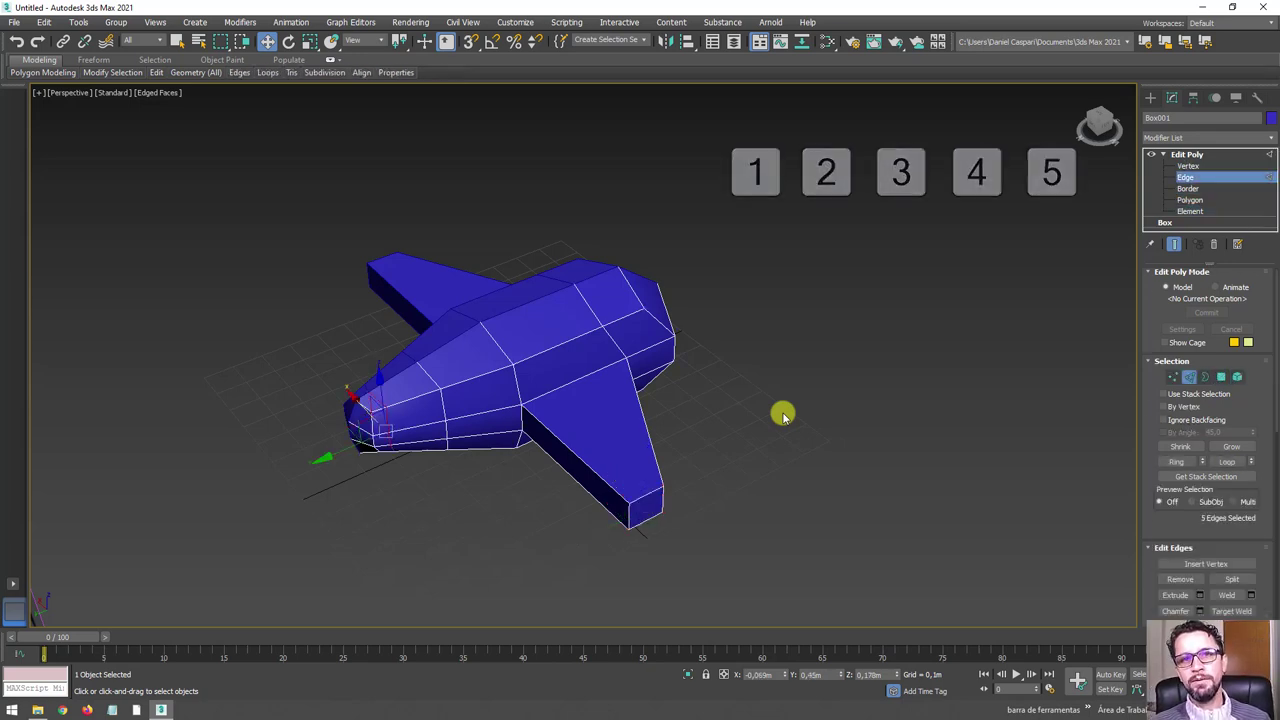
pyautogui.press('3')
pyautogui.press('4')
pyautogui.press('5')
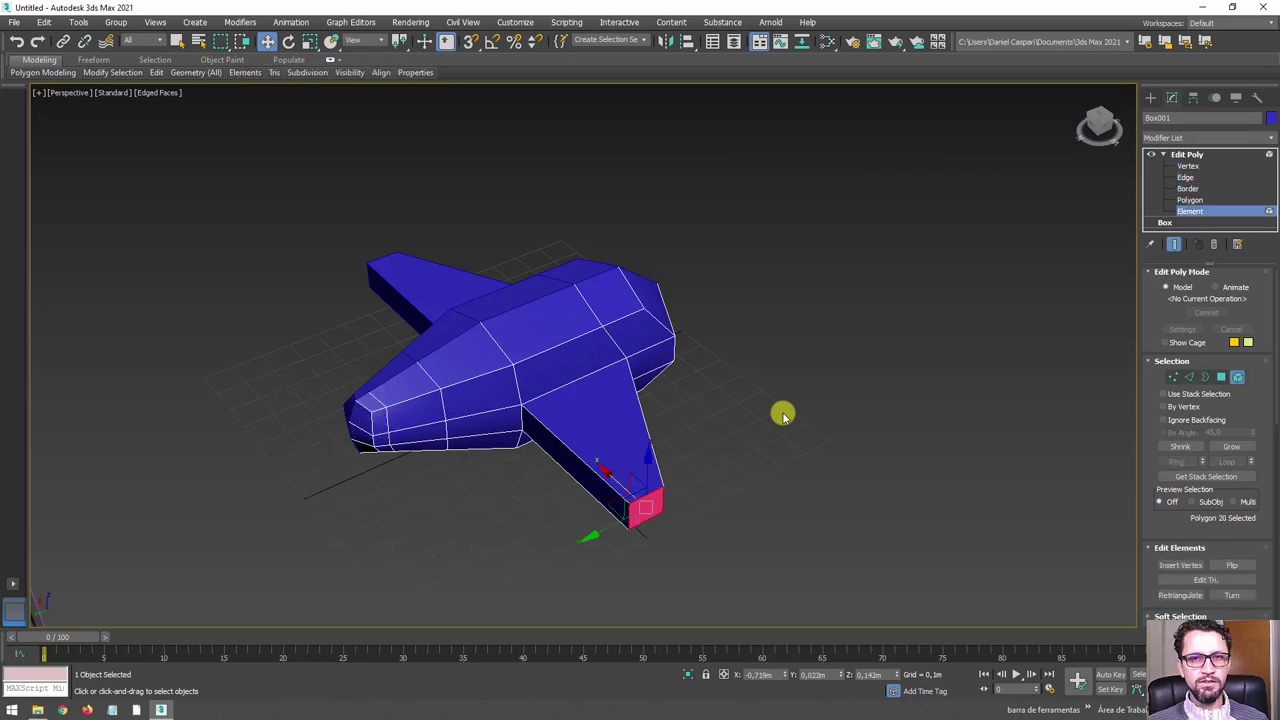
pyautogui.press('1')
pyautogui.moveTo(763, 414)
pyautogui.keyDown('alt'); pyautogui.mouseDown(button='middle')
pyautogui.moveTo(723, 414)
pyautogui.moveTo(623, 466)
pyautogui.mouseUp(button='middle'); pyautogui.keyUp('alt')
pyautogui.scroll(3, 697, 372)
# Scale the wing-tip vertices together to pinch the tip to about 47% height
pyautogui.press('e')
pyautogui.press('r')
pyautogui.moveTo(663, 323); pyautogui.dragTo(666, 383)
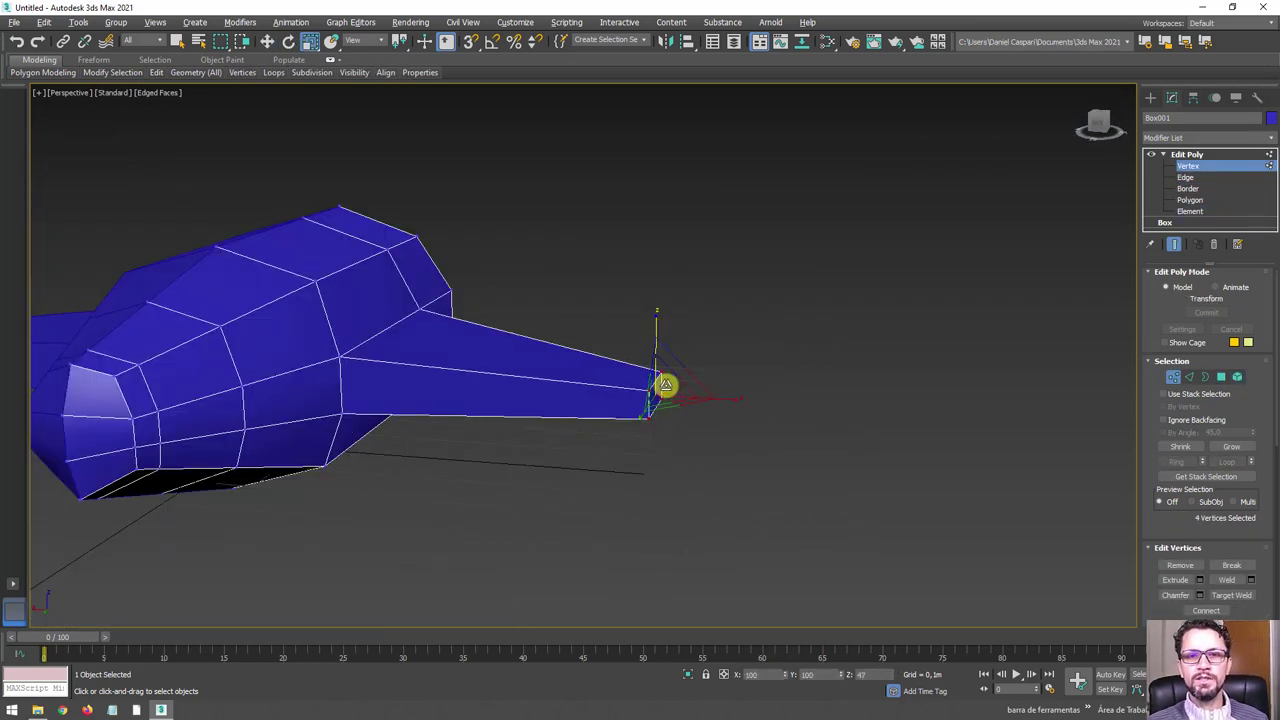
pyautogui.scroll(-5, 697, 358)
pyautogui.moveTo(749, 371)
pyautogui.keyDown('alt'); pyautogui.mouseDown(button='middle')
pyautogui.moveTo(697, 358)
pyautogui.moveTo(728, 408)
pyautogui.moveTo(760, 390)
pyautogui.mouseUp(button='middle'); pyautogui.keyUp('alt')
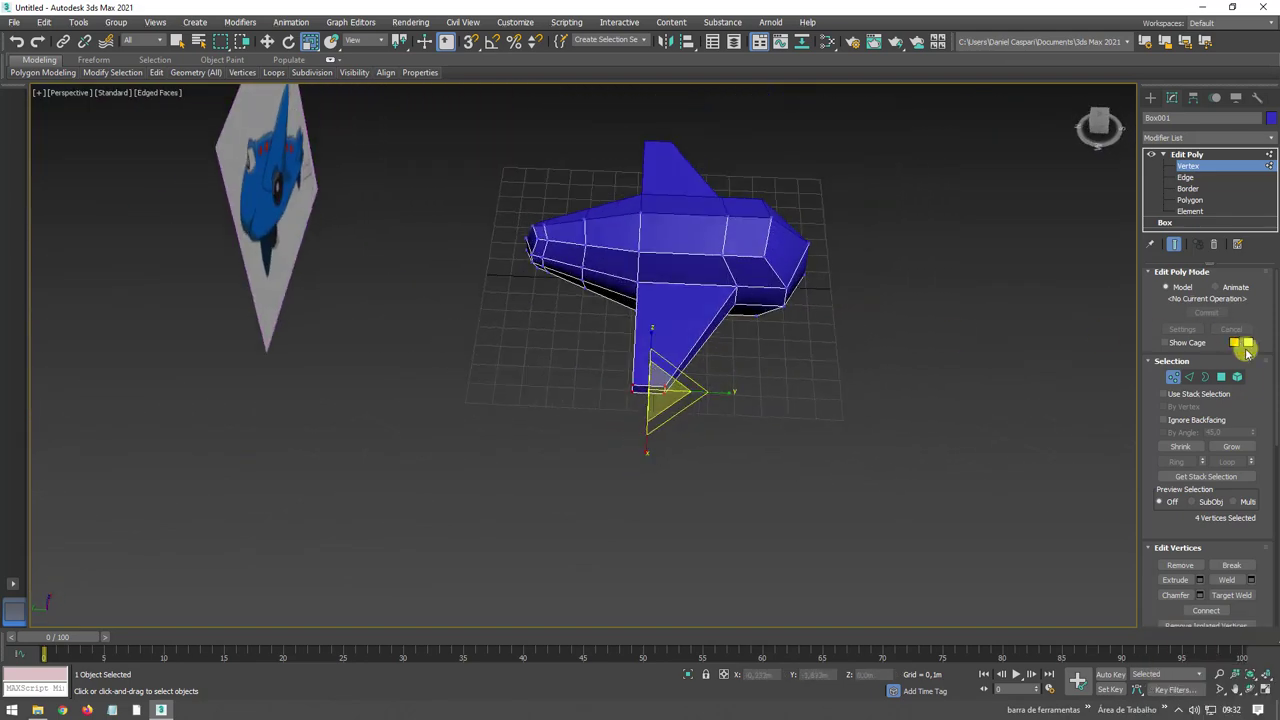
# Select a face near the nose, shrink it and extrude it
pyautogui.click(1219, 377)
pyautogui.click(537, 262)
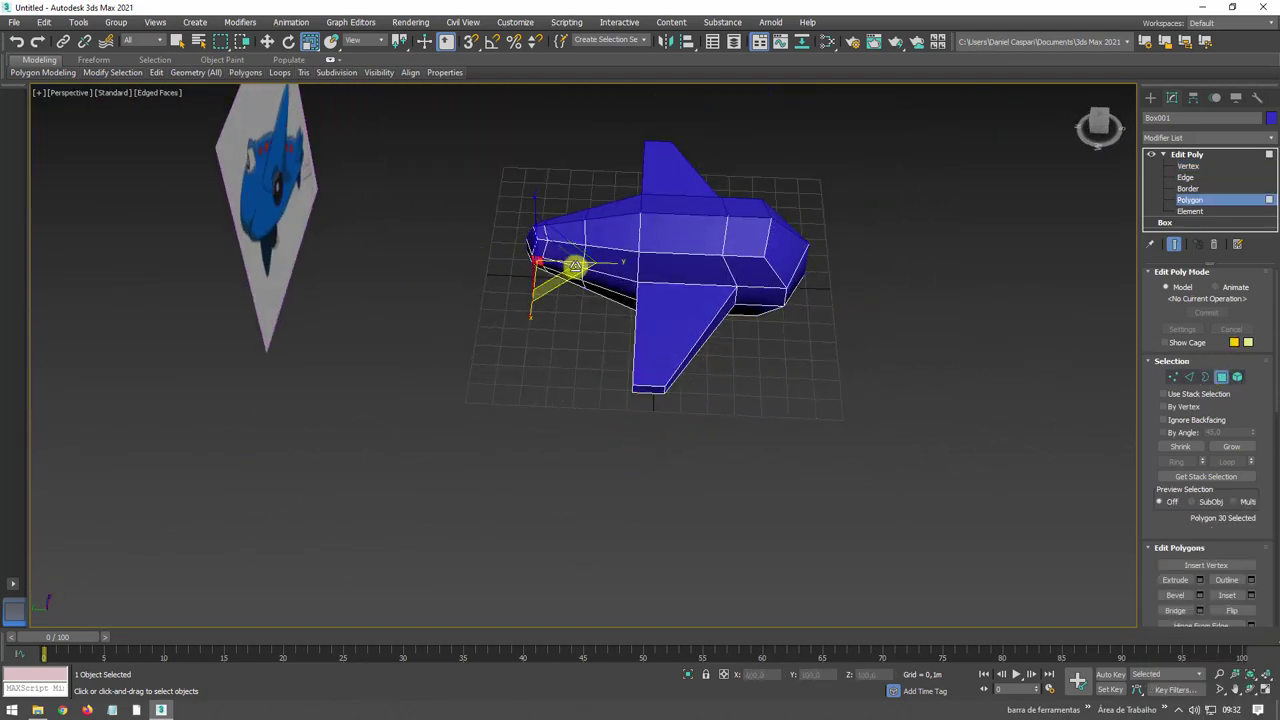
pyautogui.scroll(5, 551, 266)
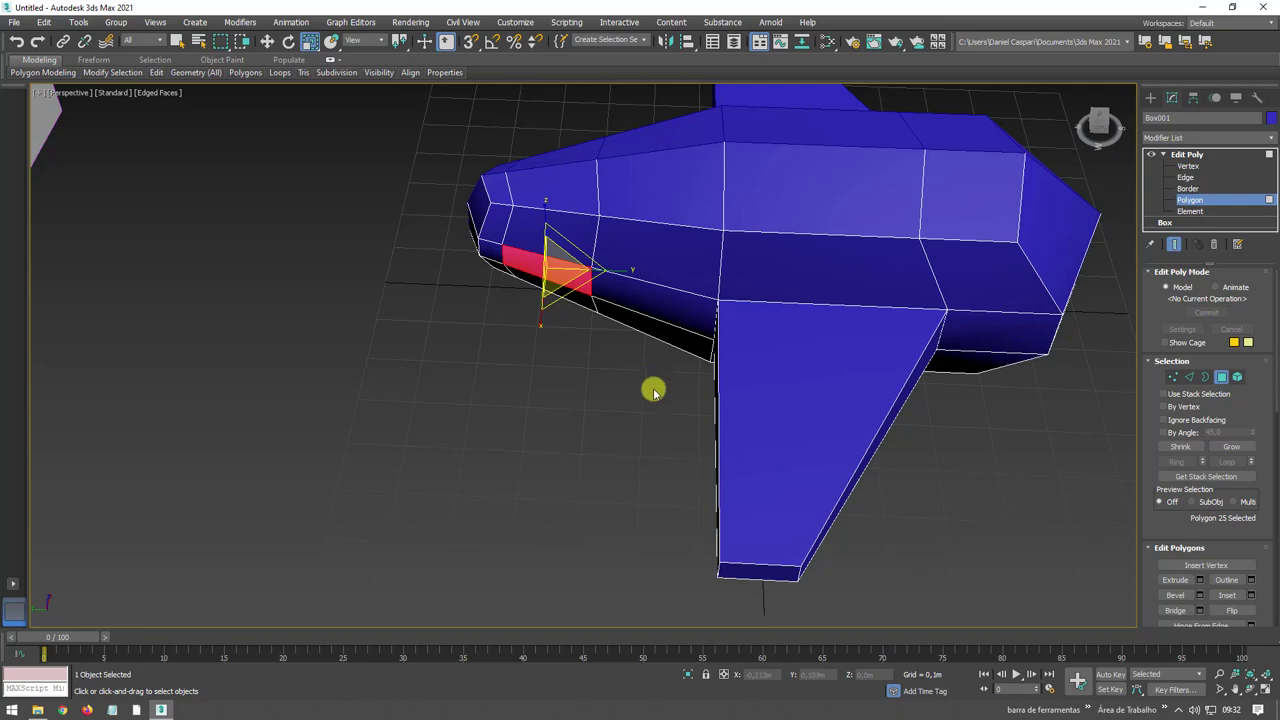
pyautogui.moveTo(571, 280)
pyautogui.mouseDown()
pyautogui.moveTo(543, 200)
pyautogui.moveTo(543, 271)
pyautogui.moveTo(607, 310)
pyautogui.mouseUp()
pyautogui.click(1175, 580)
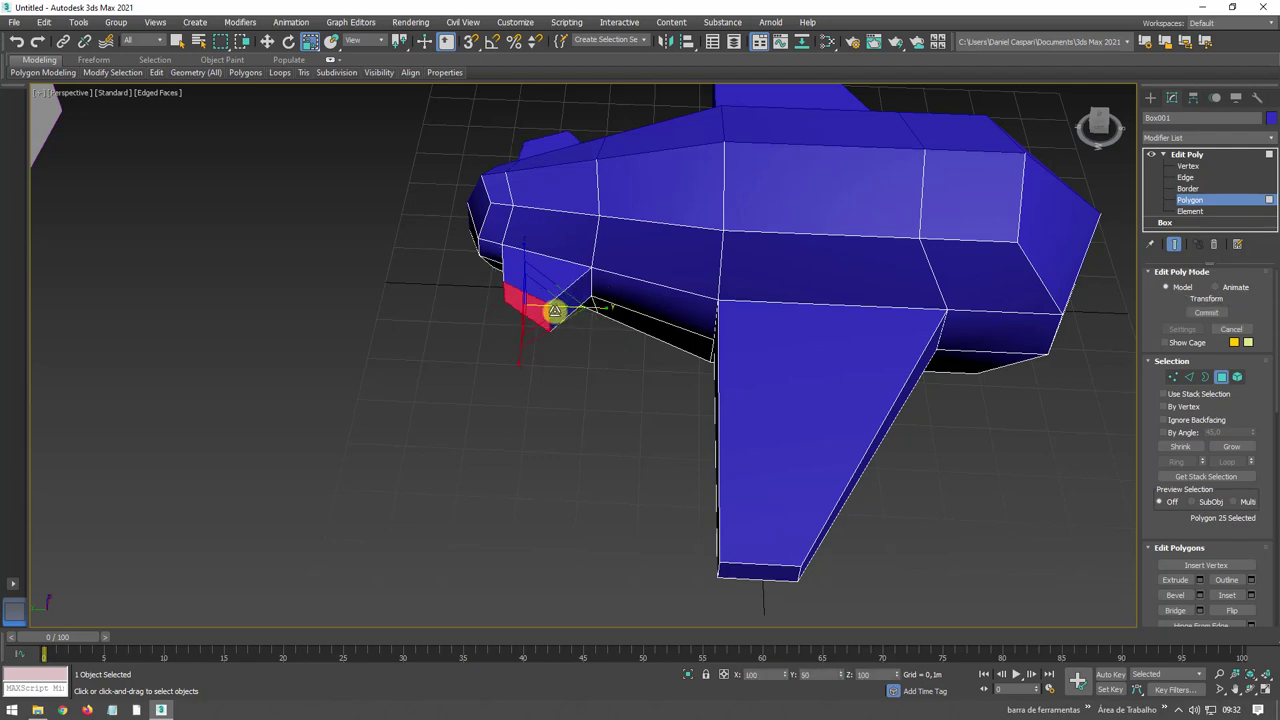
# Flatten the extruded fin piece vertically
pyautogui.keyDown('alt'); pyautogui.moveTo(600, 308); pyautogui.dragTo(565, 262, button='middle'); pyautogui.keyUp('alt')
pyautogui.press('e')
pyautogui.press('r')
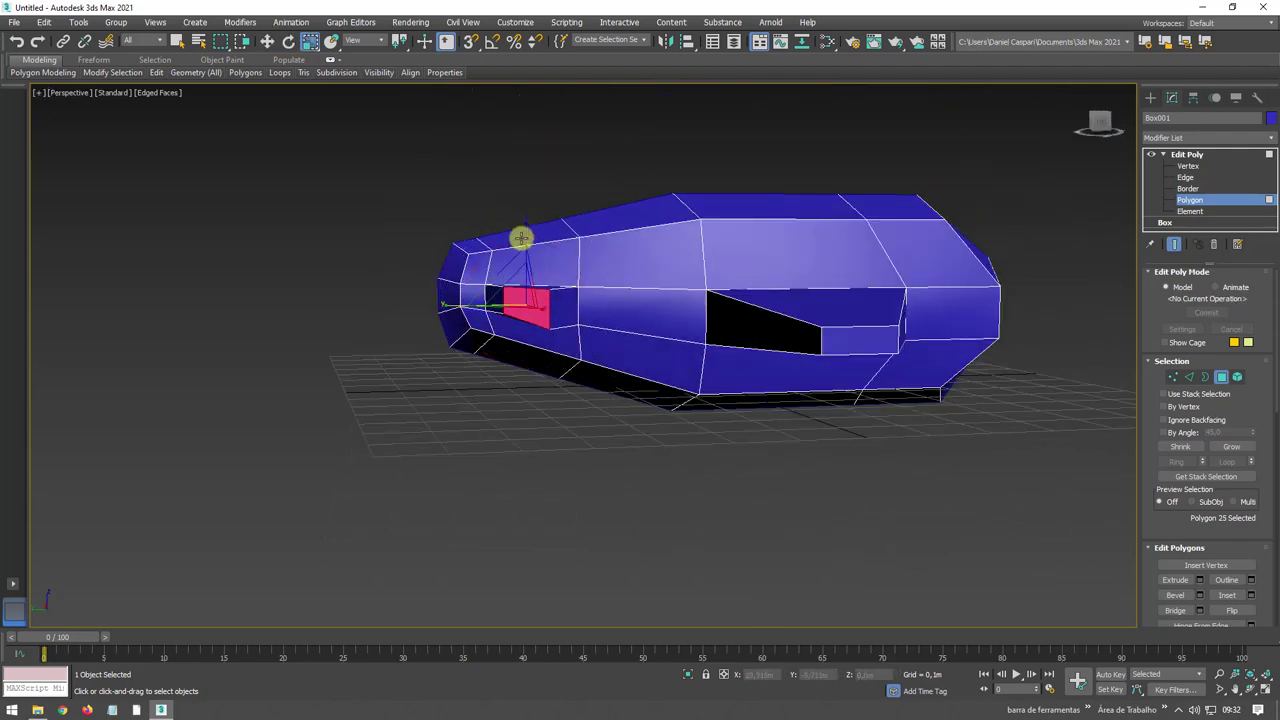
pyautogui.moveTo(523, 240); pyautogui.dragTo(534, 277)
pyautogui.keyDown('alt'); pyautogui.moveTo(563, 301); pyautogui.dragTo(534, 343, button='middle'); pyautogui.keyUp('alt')
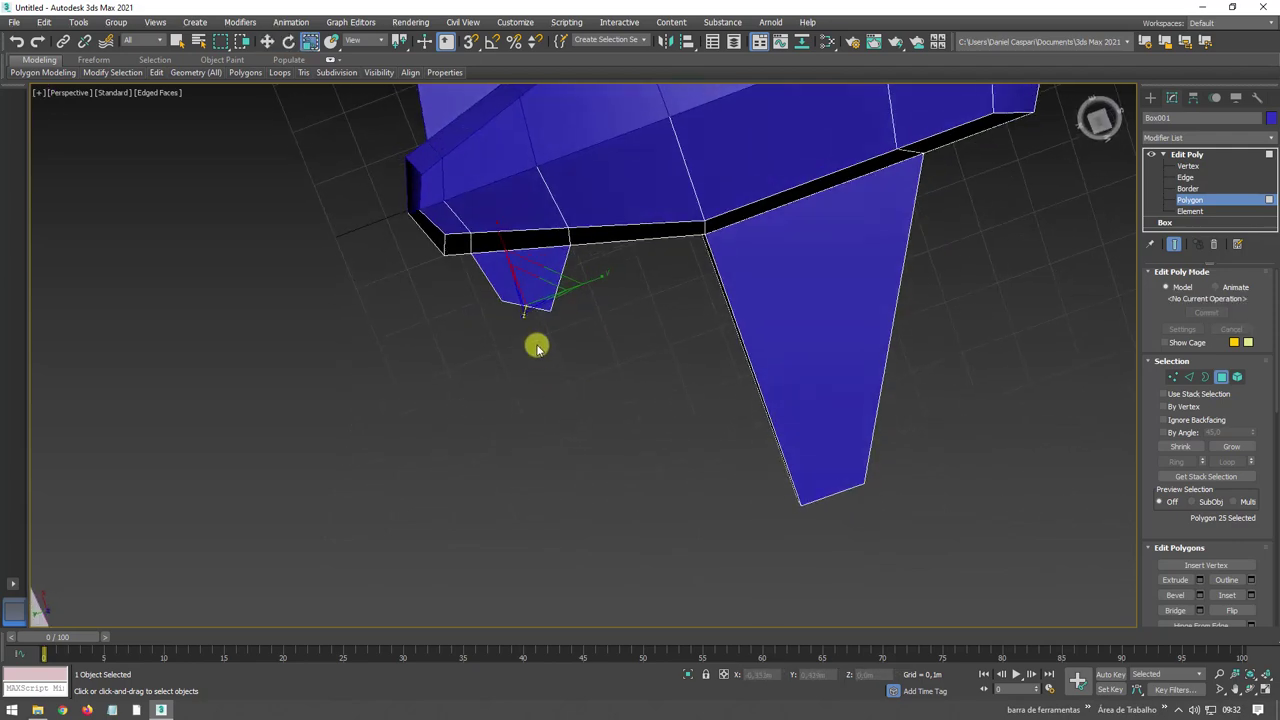
# Tilt the small fin's tip and narrow it to a taper
pyautogui.press('e')
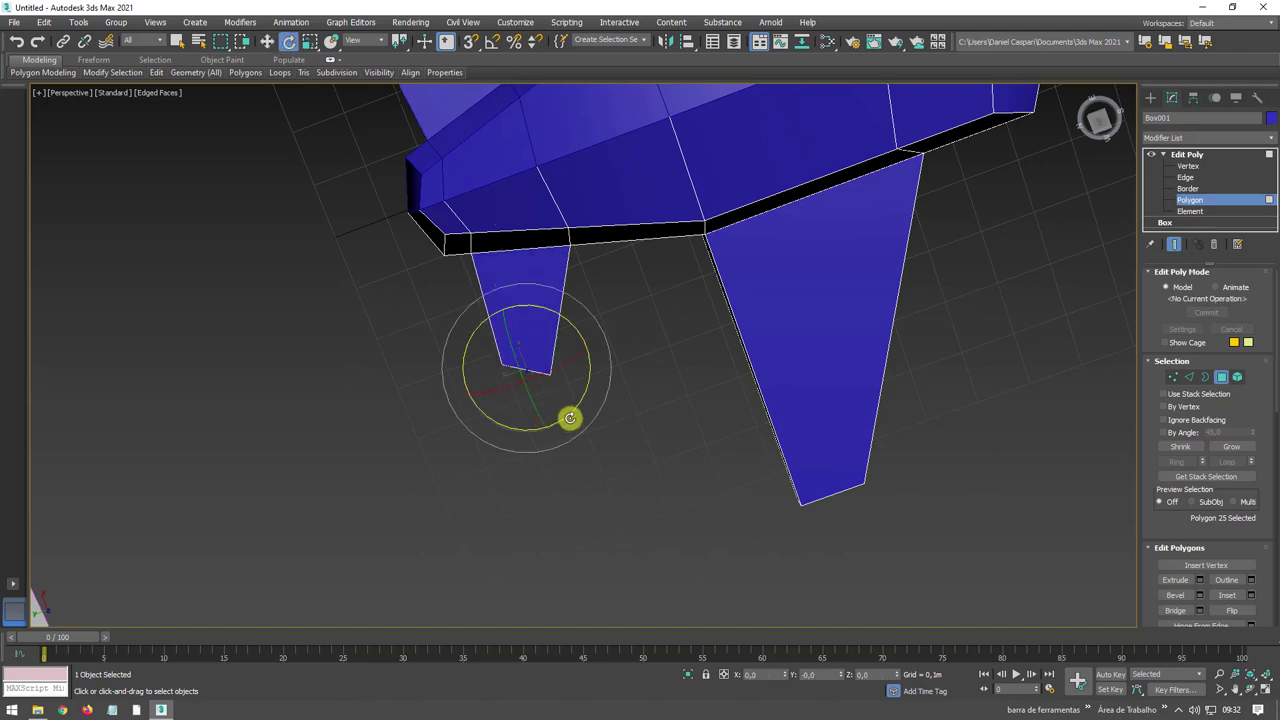
pyautogui.moveTo(571, 417)
pyautogui.mouseDown()
pyautogui.moveTo(588, 380)
pyautogui.moveTo(551, 357)
pyautogui.moveTo(451, 363)
pyautogui.mouseUp()
pyautogui.press('r')
pyautogui.press('w')
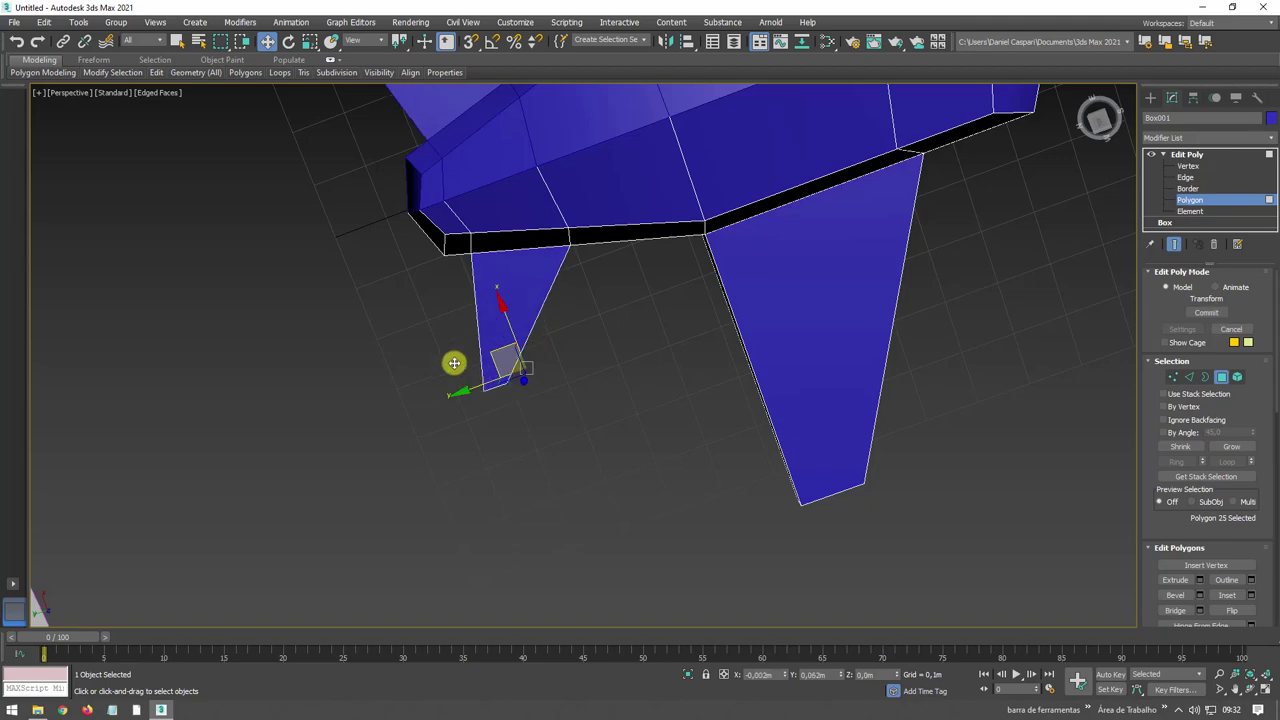
pyautogui.press('e')
pyautogui.press('r')
pyautogui.moveTo(563, 363); pyautogui.dragTo(574, 344)
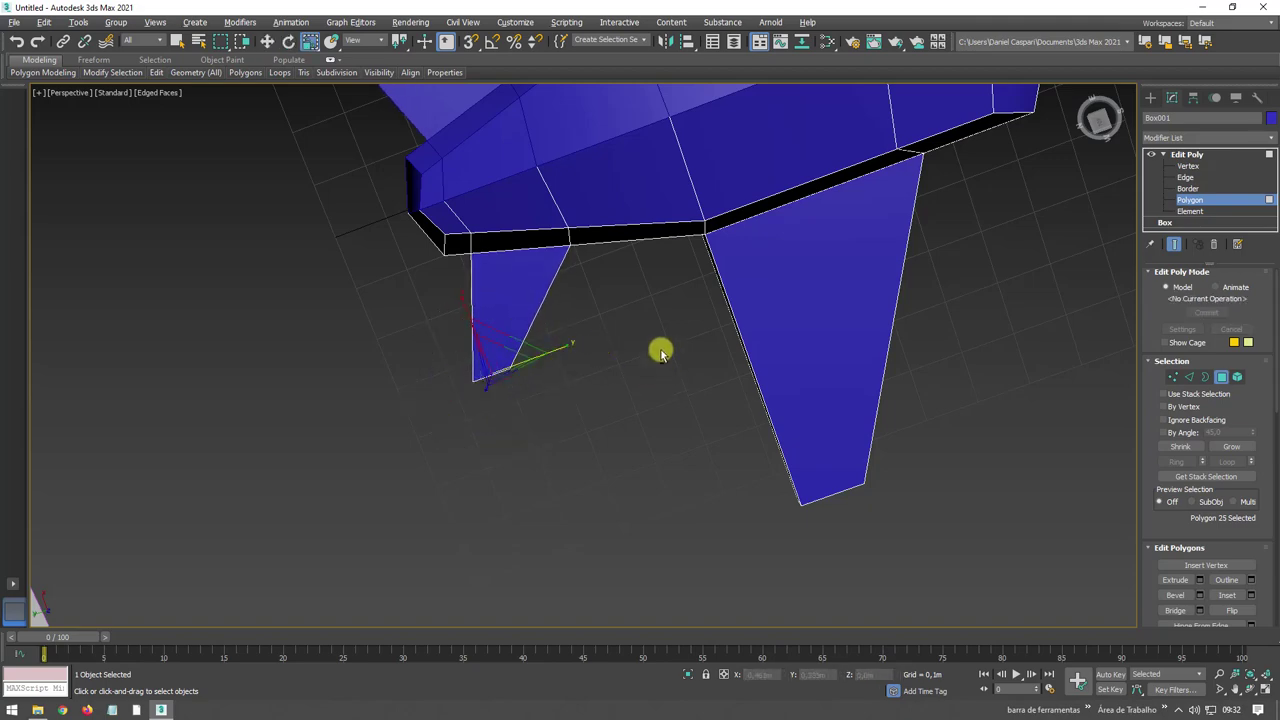
pyautogui.scroll(-5, 660, 349)
pyautogui.keyDown('alt'); pyautogui.moveTo(734, 263); pyautogui.dragTo(760, 314, button='middle'); pyautogui.keyUp('alt')
# Raise the selected wing-tip faces upward, then narrow the selection to the wing tip
pyautogui.keyDown('ctrl'); pyautogui.click(845, 366); pyautogui.keyUp('ctrl')
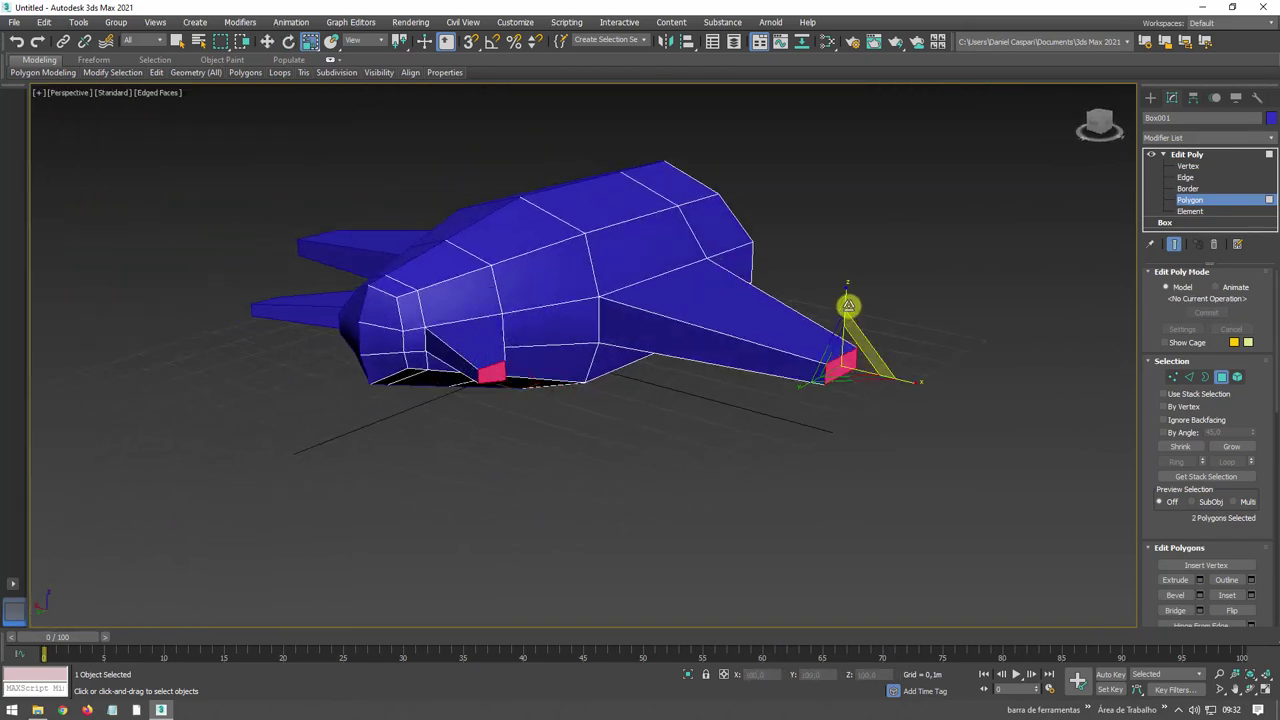
pyautogui.press('e')
pyautogui.press('w')
pyautogui.moveTo(844, 308); pyautogui.dragTo(846, 286)
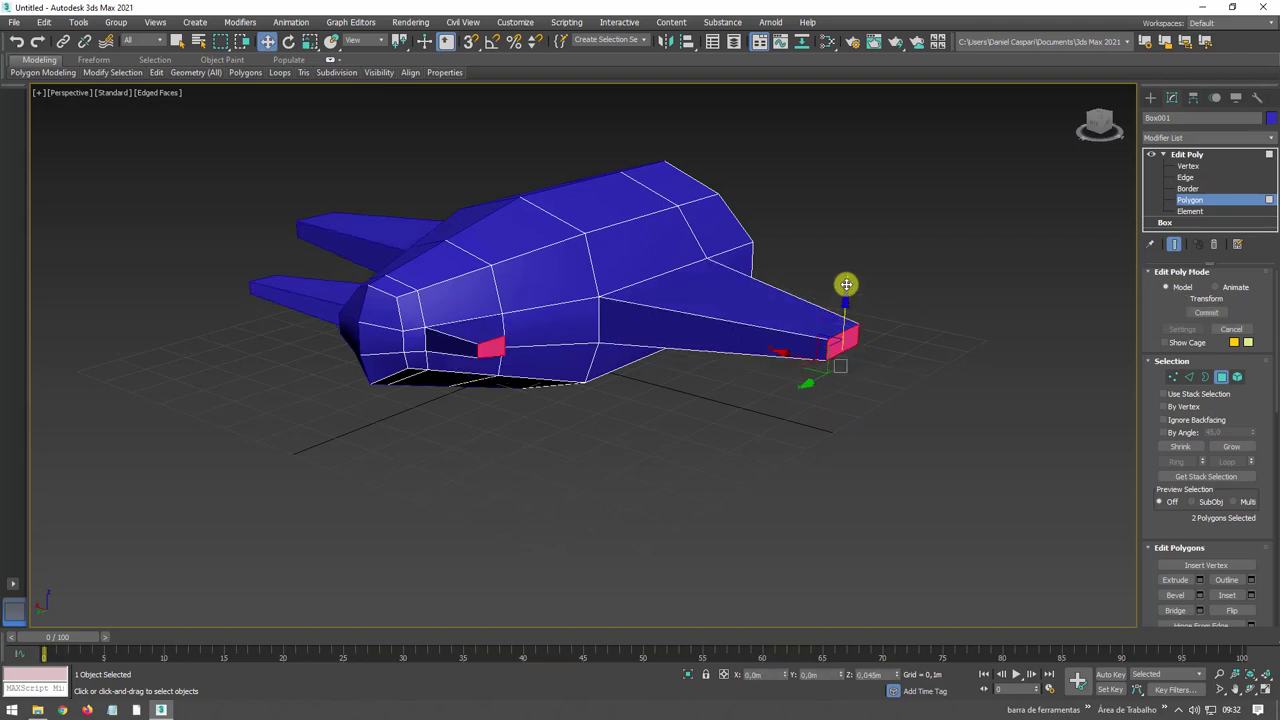
pyautogui.keyDown('alt'); pyautogui.moveTo(846, 337); pyautogui.dragTo(877, 438, button='middle'); pyautogui.keyUp('alt')
pyautogui.click(857, 362)
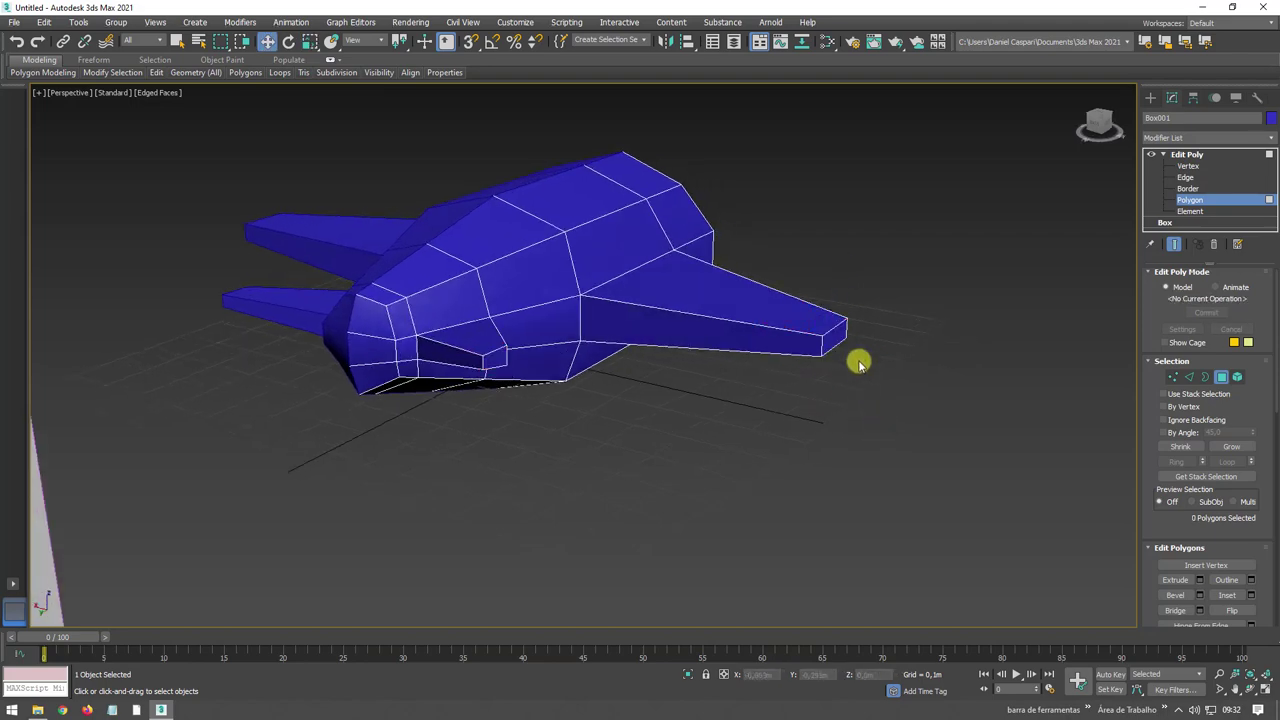
pyautogui.click(836, 338)
pyautogui.keyDown('alt'); pyautogui.moveTo(836, 298); pyautogui.dragTo(834, 311, button='middle'); pyautogui.keyUp('alt')
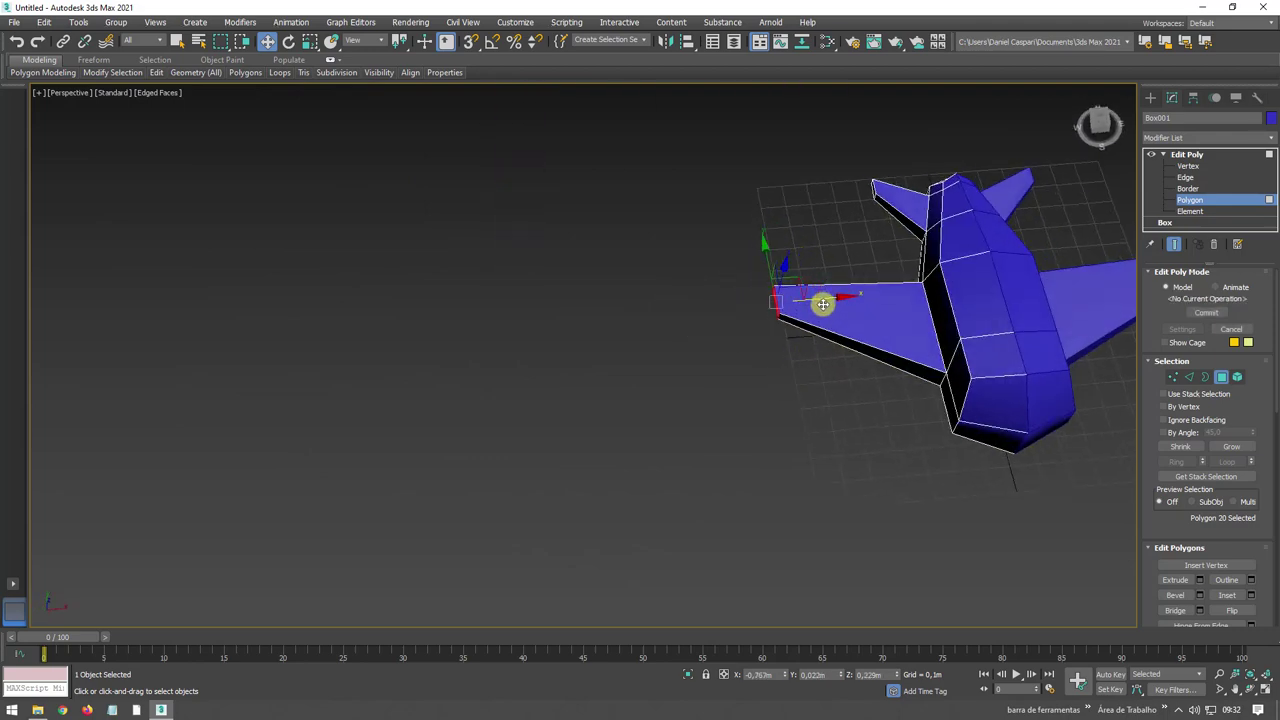
pyautogui.moveTo(823, 297)
pyautogui.keyDown('alt'); pyautogui.mouseDown(button='middle')
pyautogui.moveTo(766, 429)
pyautogui.moveTo(838, 329)
pyautogui.moveTo(911, 346)
pyautogui.mouseUp(button='middle'); pyautogui.keyUp('alt')
pyautogui.scroll(3, 911, 346)
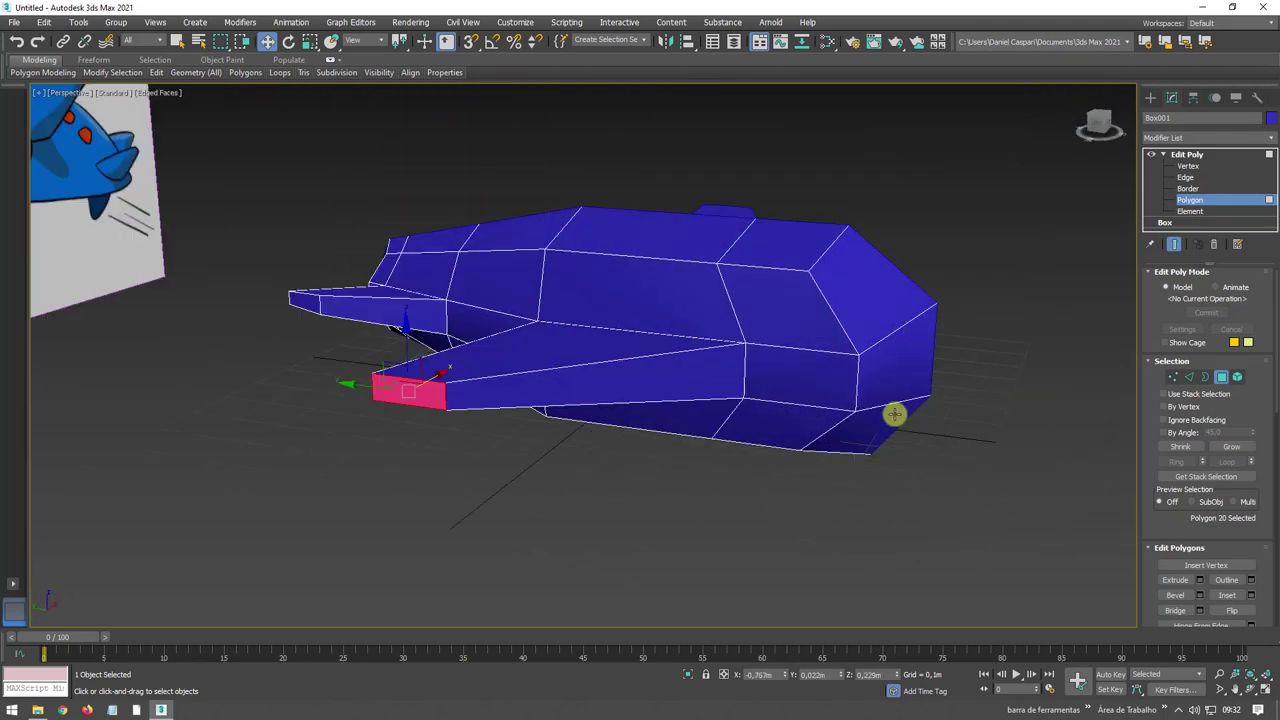
# Extrude the two end faces of the fuselage by 0.098 m and commit the extrusion
pyautogui.click(900, 408)
pyautogui.keyDown('ctrl'); pyautogui.click(924, 392); pyautogui.keyUp('ctrl')
pyautogui.moveTo(924, 392)
pyautogui.keyDown('alt'); pyautogui.mouseDown(button='middle')
pyautogui.moveTo(763, 369)
pyautogui.moveTo(874, 391)
pyautogui.moveTo(1020, 457)
pyautogui.mouseUp(button='middle'); pyautogui.keyUp('alt')
pyautogui.scroll(-3, 1020, 457)
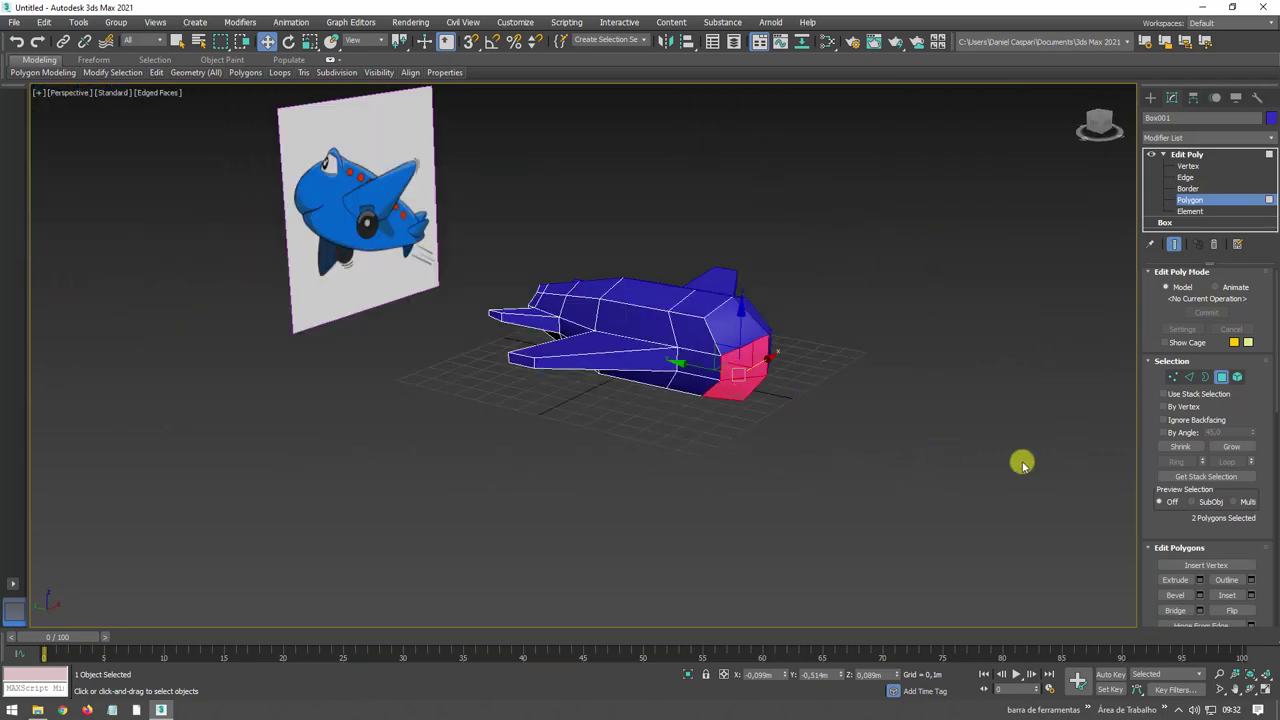
pyautogui.click(1200, 582)
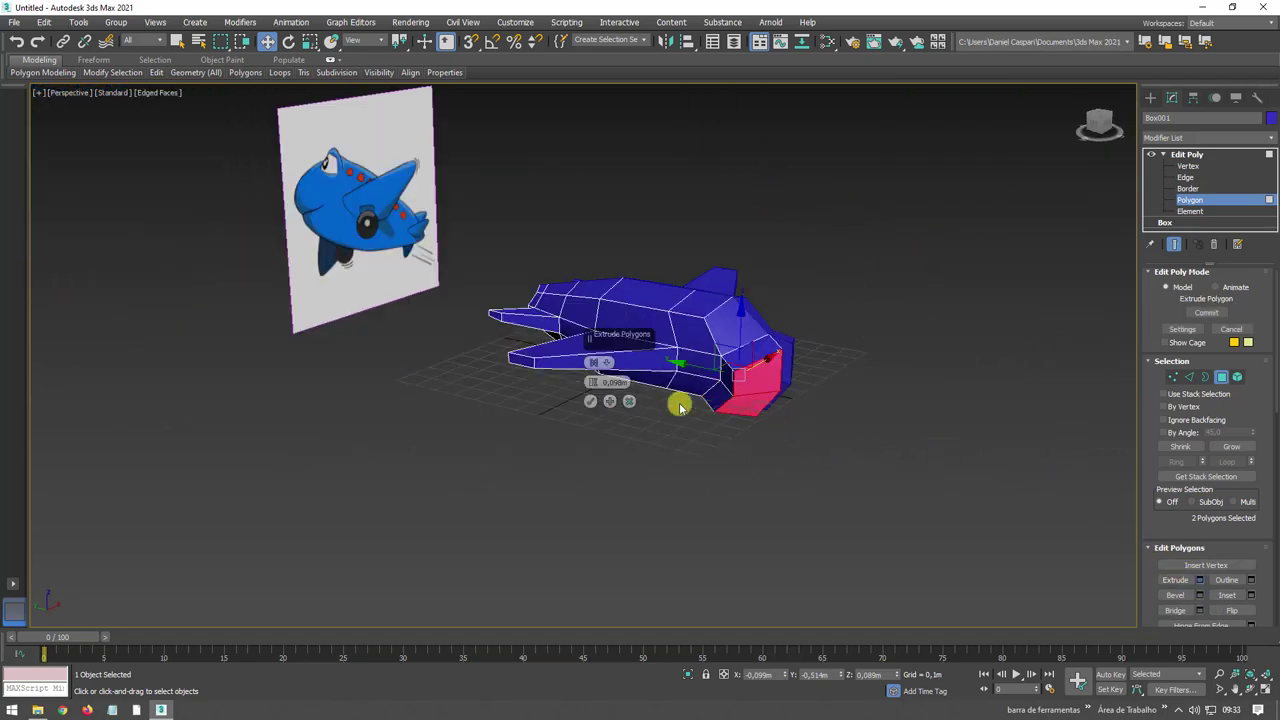
pyautogui.moveTo(825, 373)
pyautogui.keyDown('alt'); pyautogui.mouseDown(button='middle')
pyautogui.moveTo(776, 400)
pyautogui.moveTo(777, 380)
pyautogui.mouseUp(button='middle'); pyautogui.keyUp('alt')
pyautogui.scroll(5, 777, 380)
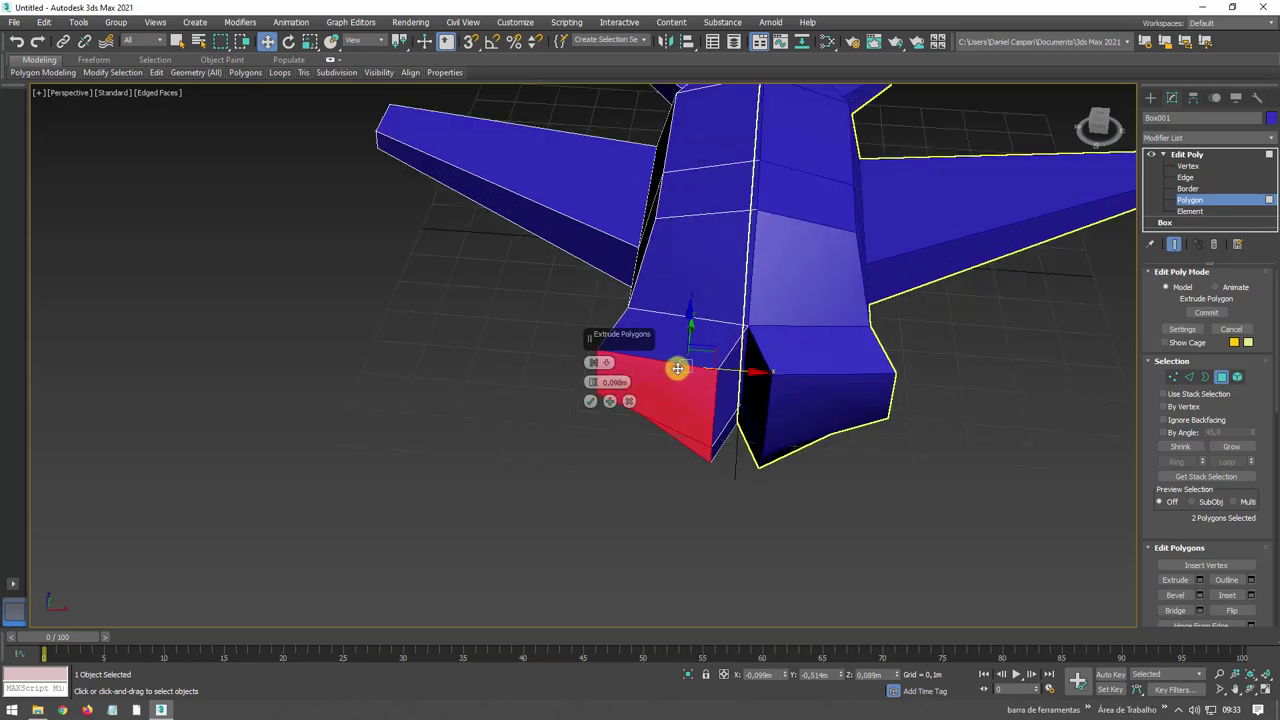
pyautogui.click(630, 403)
pyautogui.scroll(-5, 650, 377)
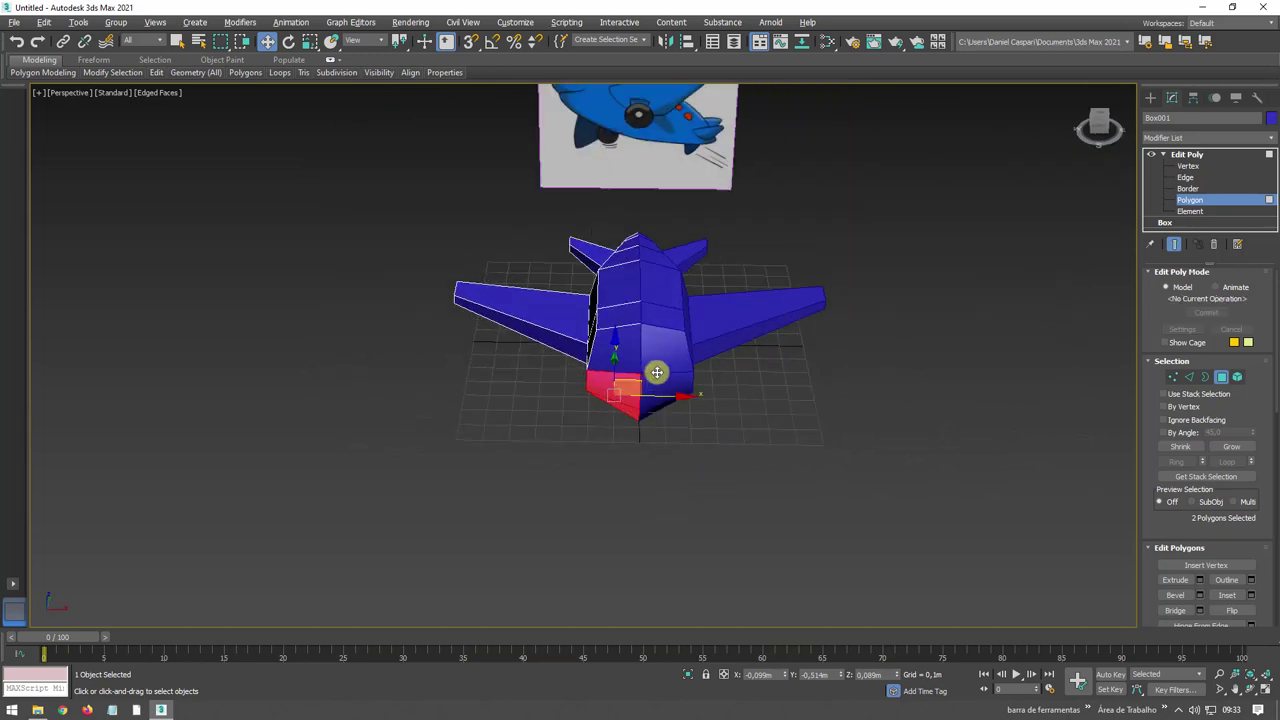
# Return to object level and marquee-select the fuselage together with the tail fin
pyautogui.click(1188, 154)
pyautogui.moveTo(828, 243)
pyautogui.keyDown('alt'); pyautogui.mouseDown(button='middle')
pyautogui.moveTo(857, 334)
pyautogui.moveTo(903, 343)
pyautogui.moveTo(886, 188)
pyautogui.mouseUp(button='middle'); pyautogui.keyUp('alt')
pyautogui.moveTo(614, 521); pyautogui.dragTo(616, 519)
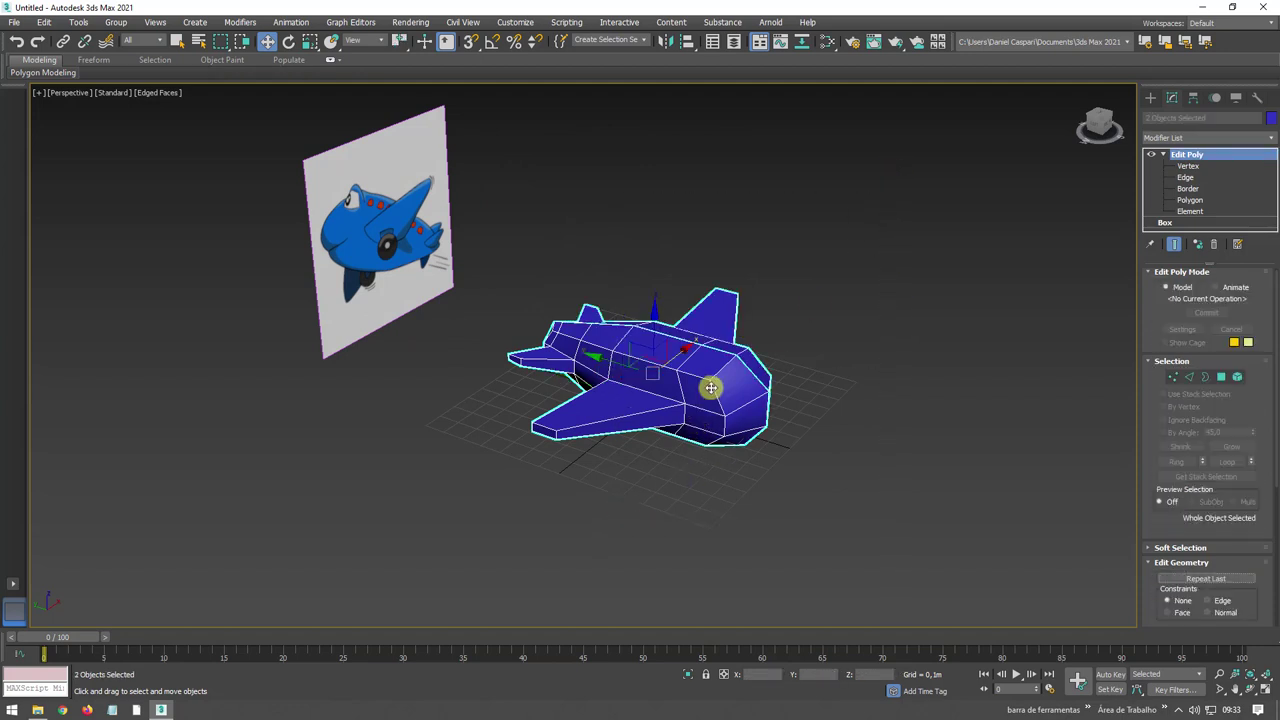
# Convert the selection to Editable Poly and attach the tail fin to the fuselage
pyautogui.rightClick(710, 387)
pyautogui.moveTo(760, 530)
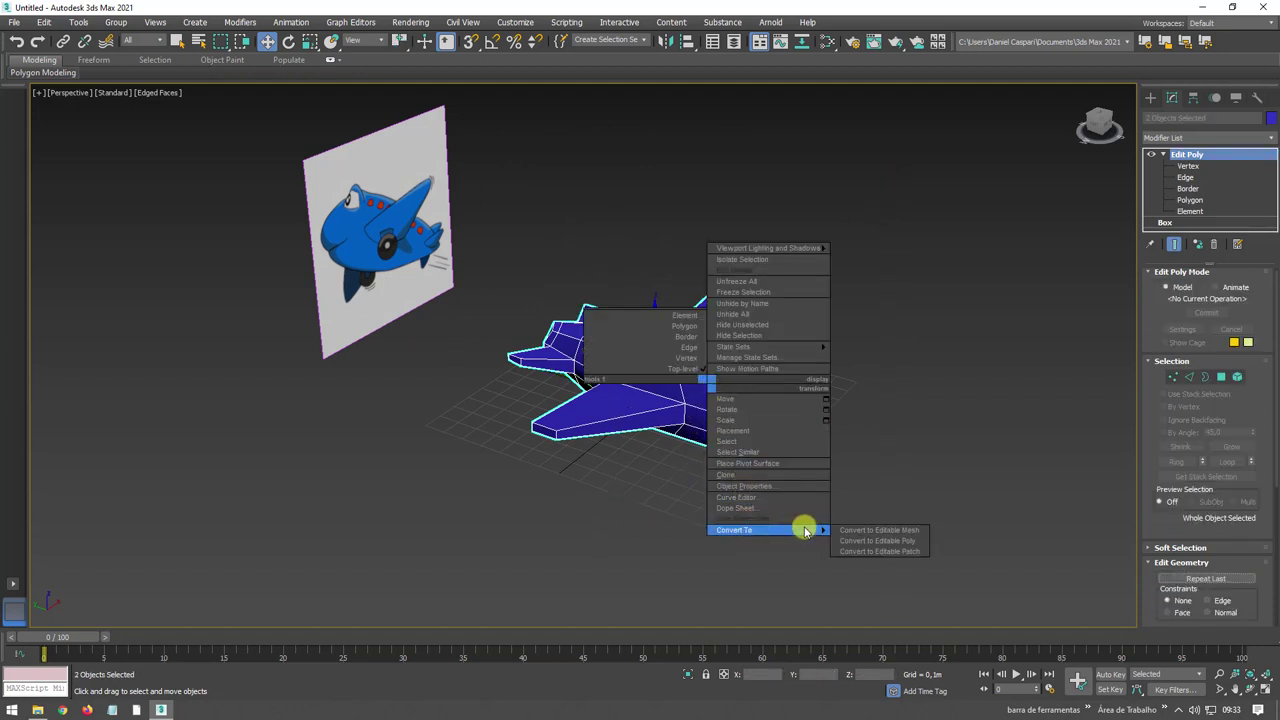
pyautogui.click(858, 536)
pyautogui.click(881, 473)
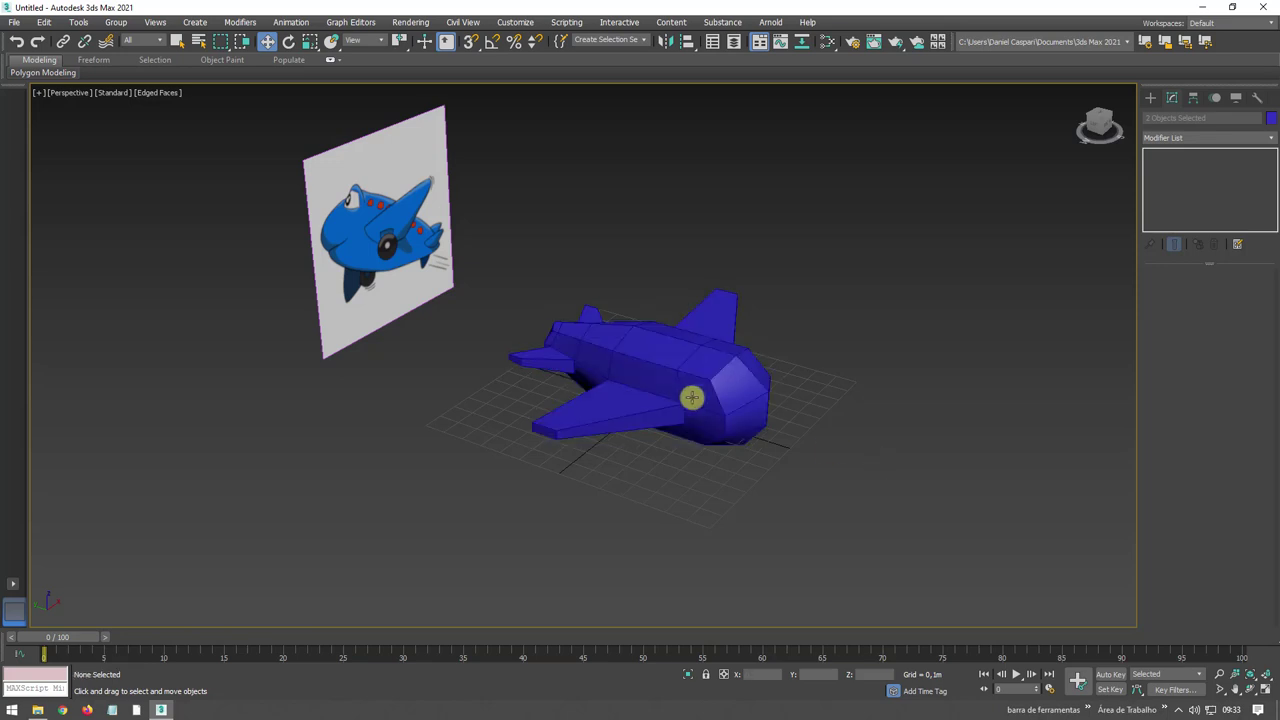
pyautogui.click(688, 392)
pyautogui.click(1178, 541)
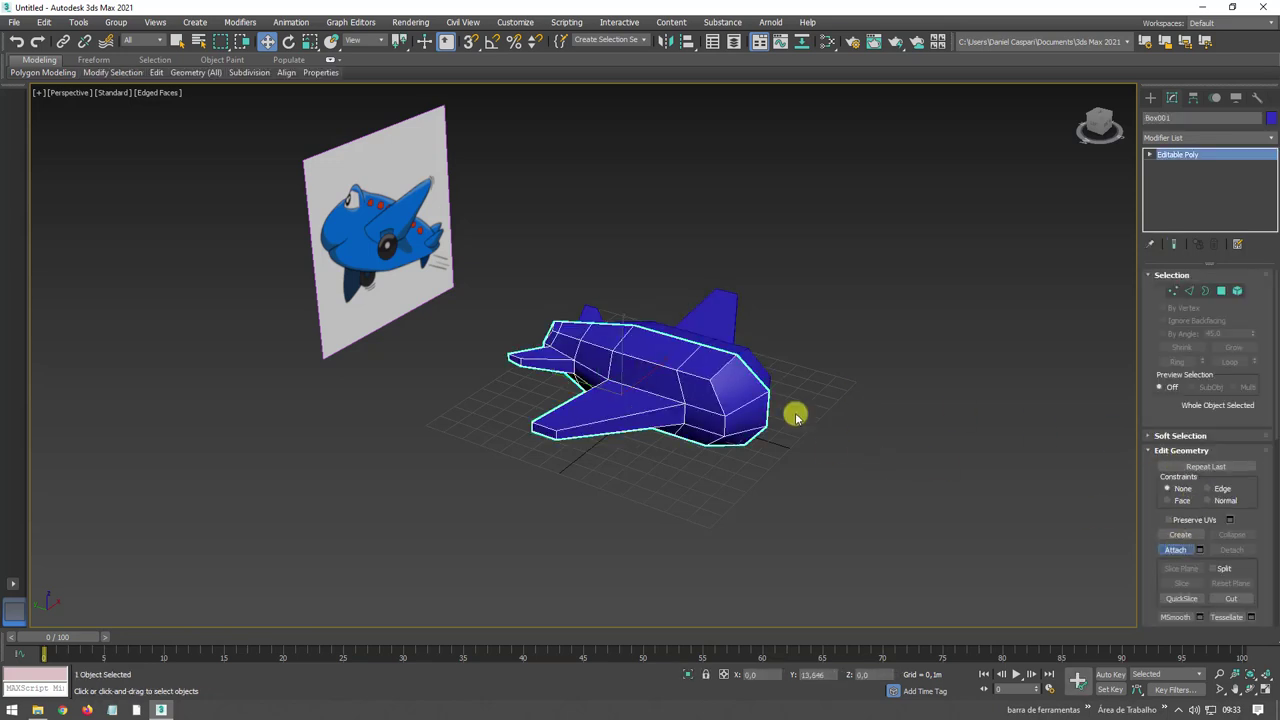
pyautogui.click(720, 352)
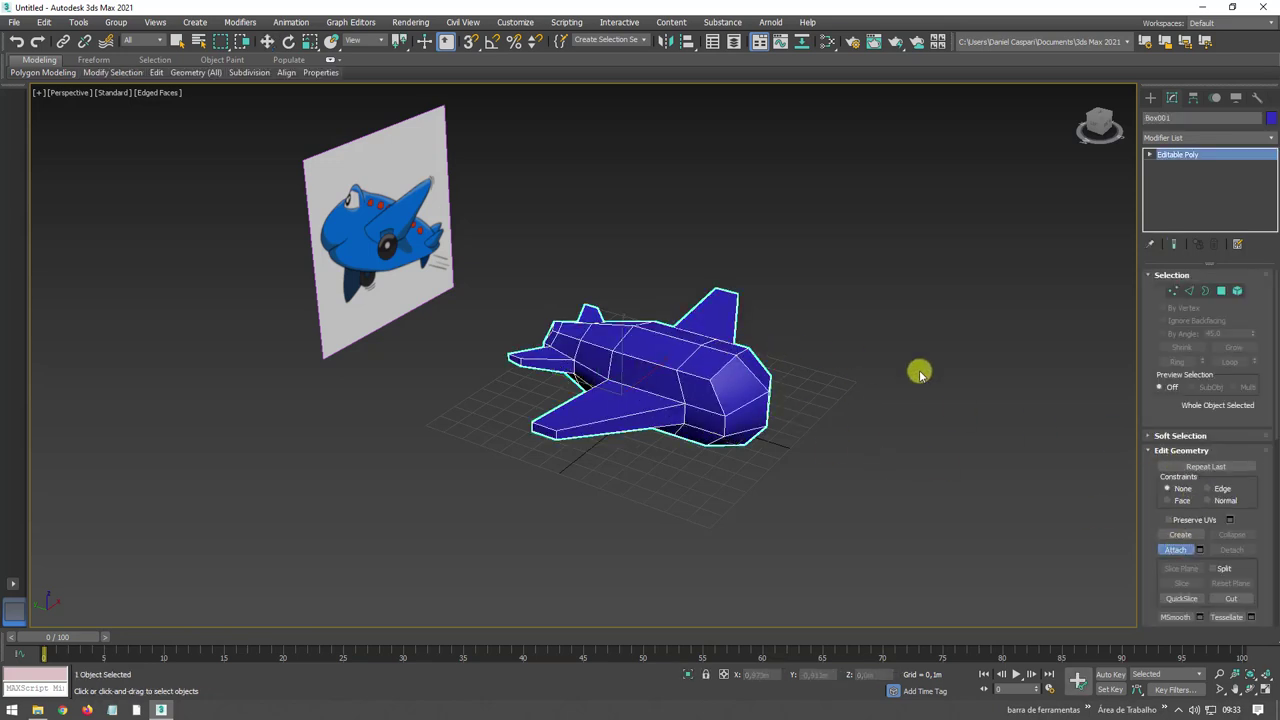
# Select all vertices and weld them, reducing 96 vertices to 80
pyautogui.click(1170, 292)
pyautogui.moveTo(333, 555); pyautogui.dragTo(334, 554)
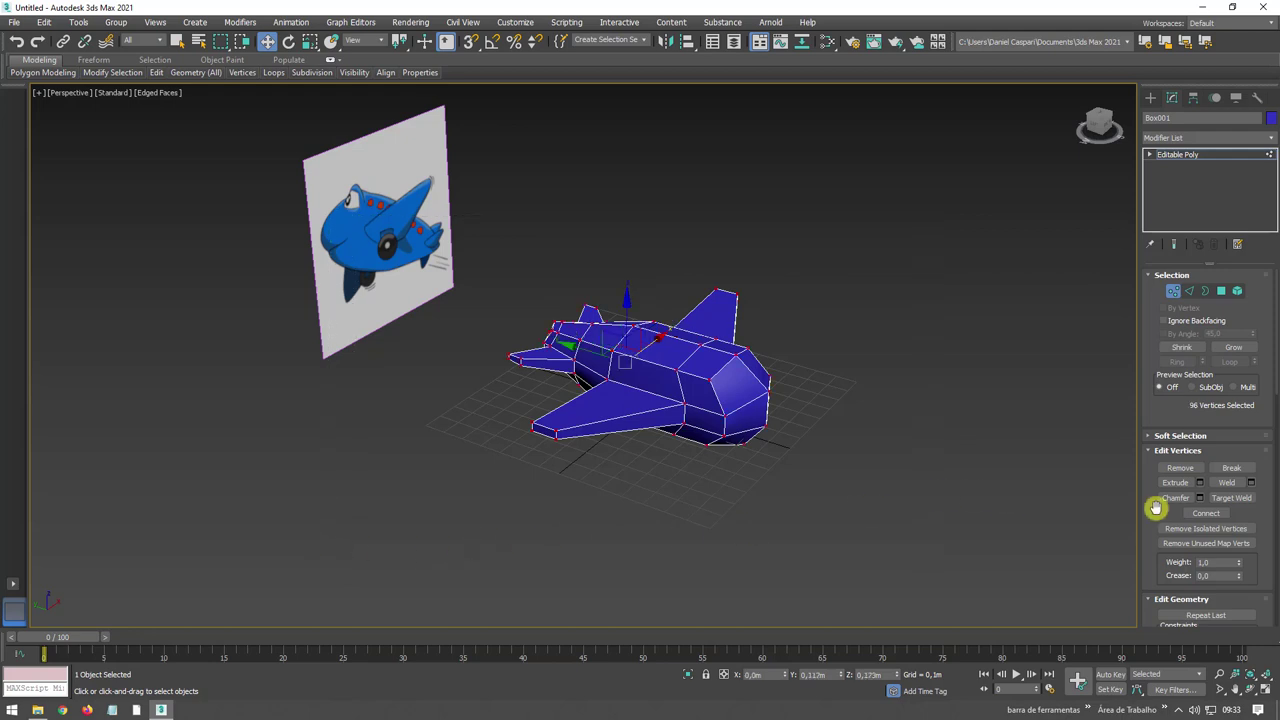
pyautogui.click(1226, 484)
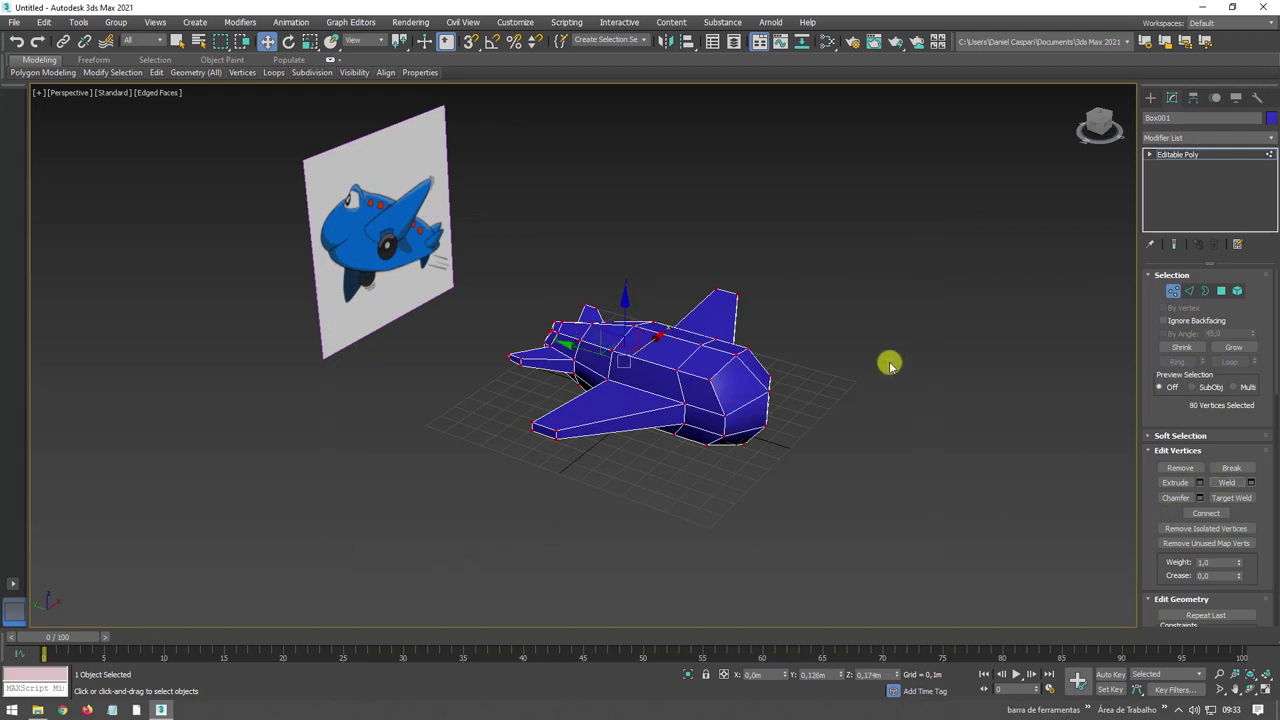
pyautogui.keyDown('alt'); pyautogui.moveTo(891, 360); pyautogui.dragTo(849, 371, button='middle'); pyautogui.keyUp('alt')
# Select the four front nose polygons and scale them down to shrink the nose face
pyautogui.press('4')
pyautogui.click(755, 430)
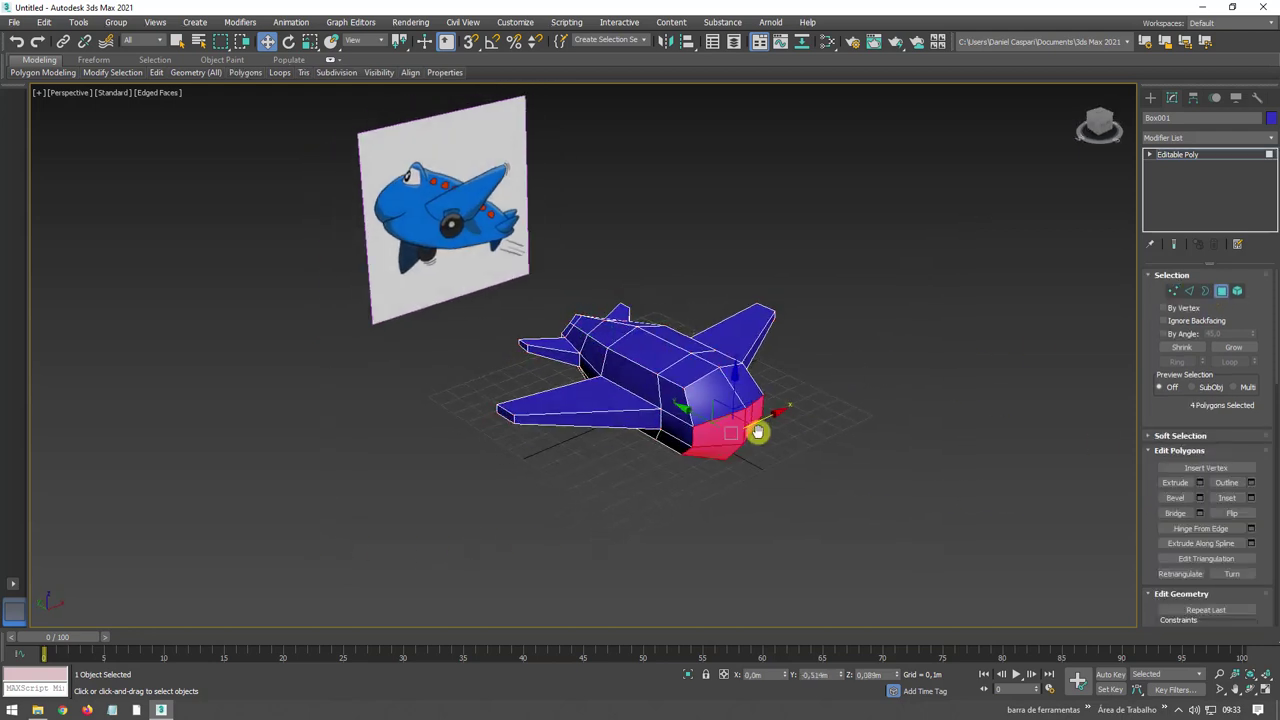
pyautogui.scroll(3, 770, 436)
pyautogui.click(1175, 482)
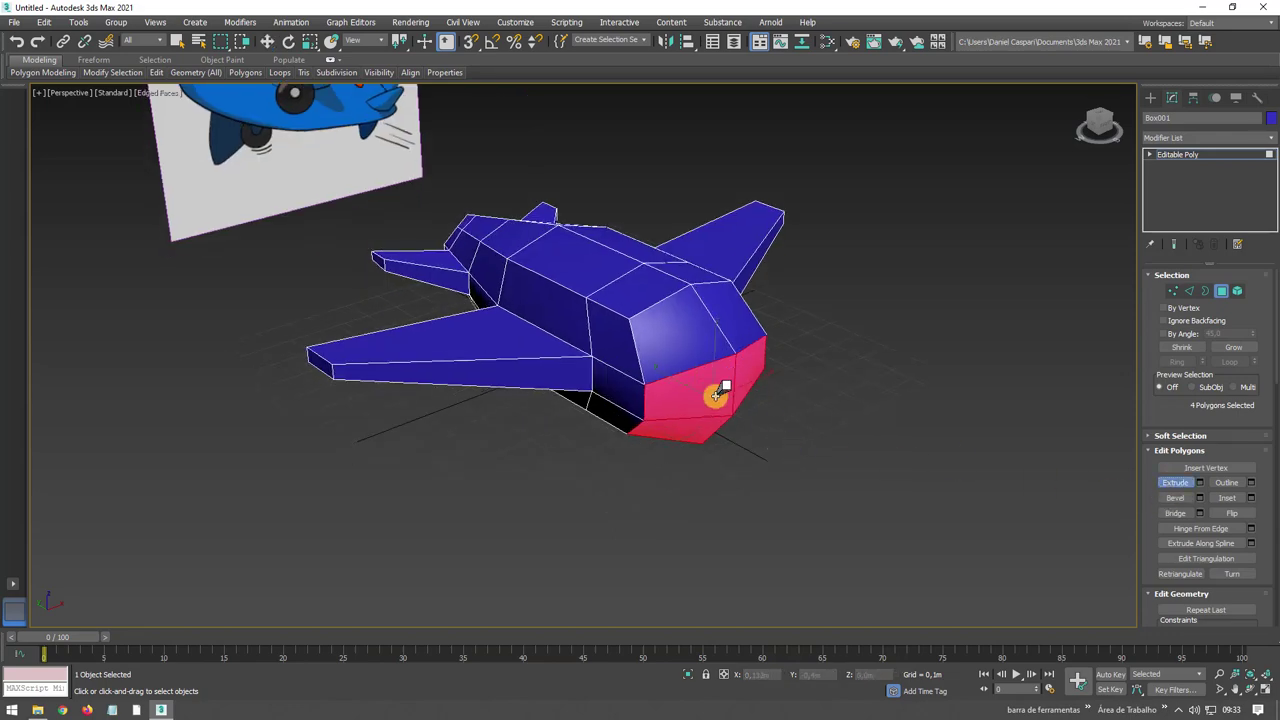
pyautogui.scroll(2, 750, 378)
pyautogui.keyDown('alt'); pyautogui.moveTo(750, 378); pyautogui.dragTo(766, 366, button='middle'); pyautogui.keyUp('alt')
pyautogui.press('w')
pyautogui.press('e')
pyautogui.press('r')
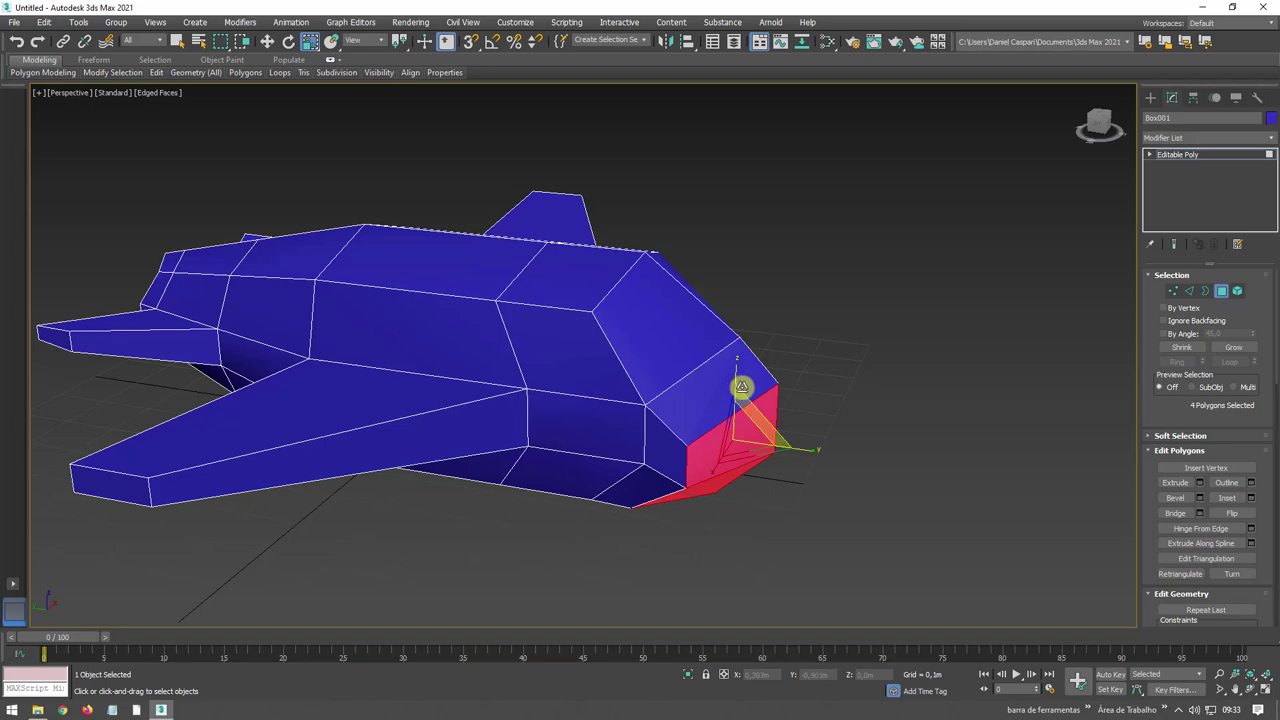
pyautogui.moveTo(814, 454)
pyautogui.keyDown('alt'); pyautogui.mouseDown(button='middle')
pyautogui.moveTo(716, 459)
pyautogui.moveTo(669, 440)
pyautogui.mouseUp(button='middle'); pyautogui.keyUp('alt')
pyautogui.moveTo(669, 440); pyautogui.dragTo(680, 437)
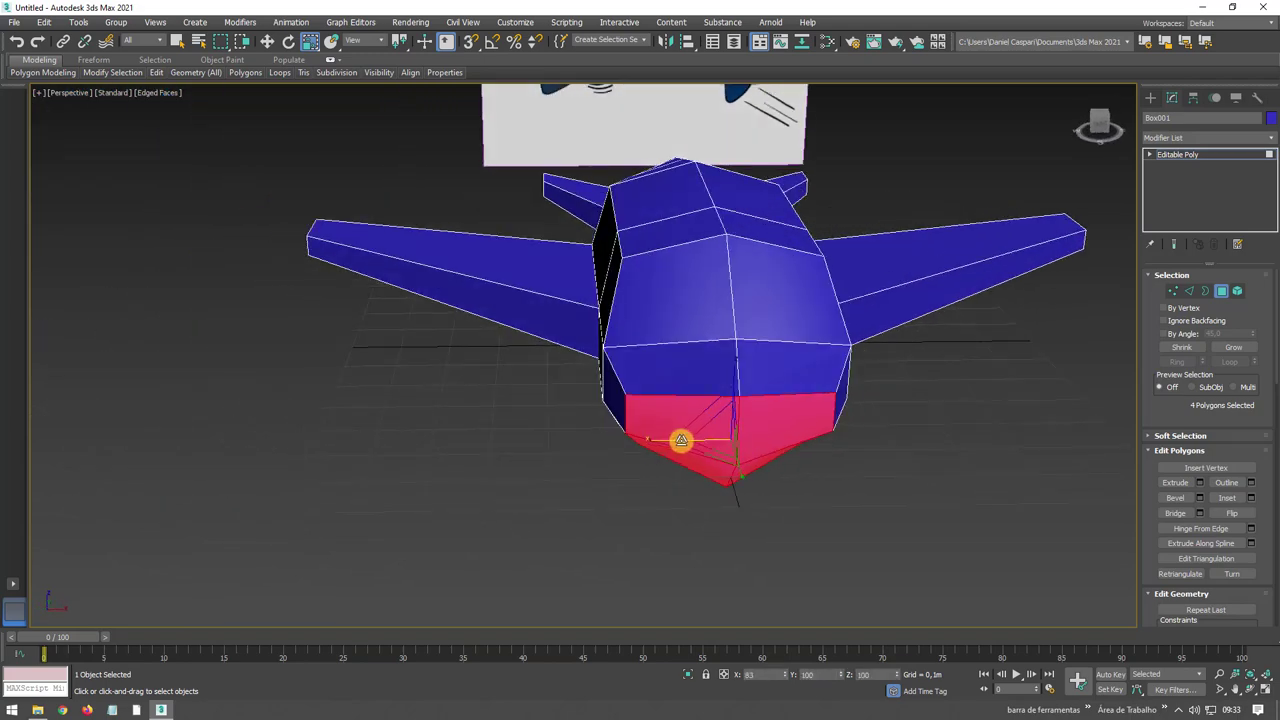
# Push the nose face forward, stretch it taller and tilt it, then pick a top cockpit polygon
pyautogui.moveTo(680, 437)
pyautogui.keyDown('alt'); pyautogui.mouseDown(button='middle')
pyautogui.moveTo(799, 431)
pyautogui.moveTo(791, 449)
pyautogui.mouseUp(button='middle'); pyautogui.keyUp('alt')
pyautogui.press('w')
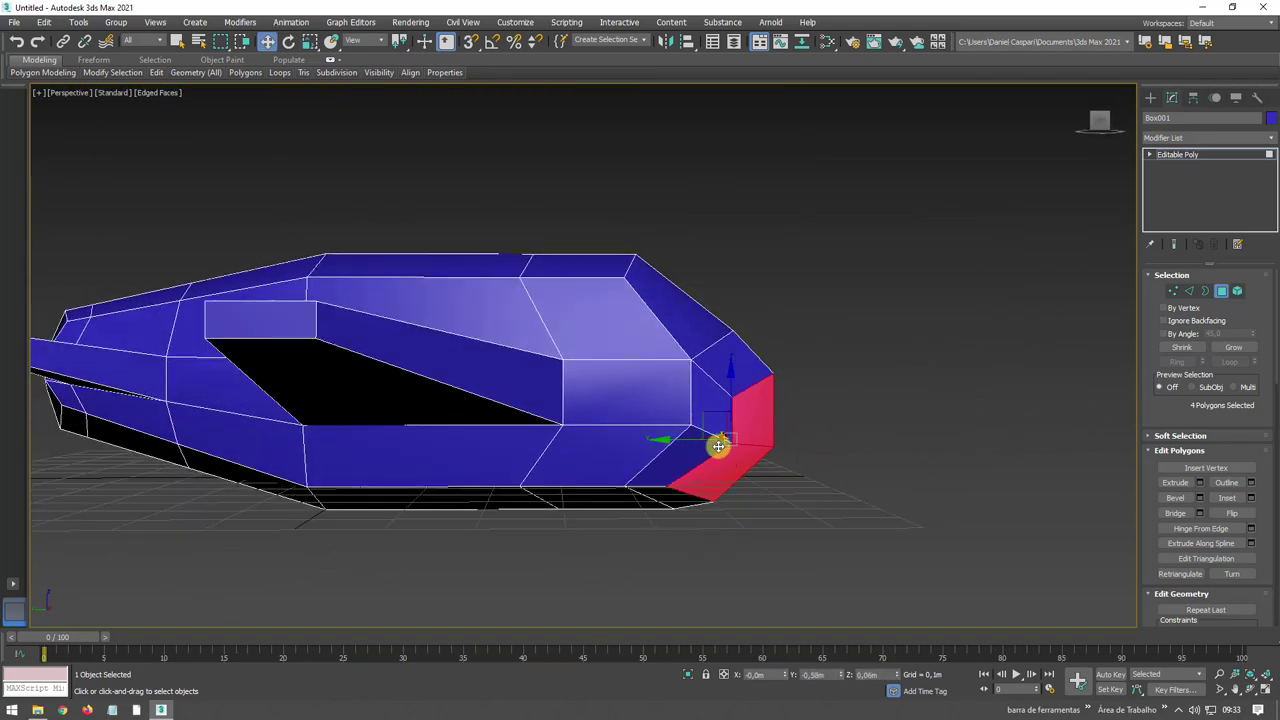
pyautogui.moveTo(672, 447); pyautogui.dragTo(726, 443)
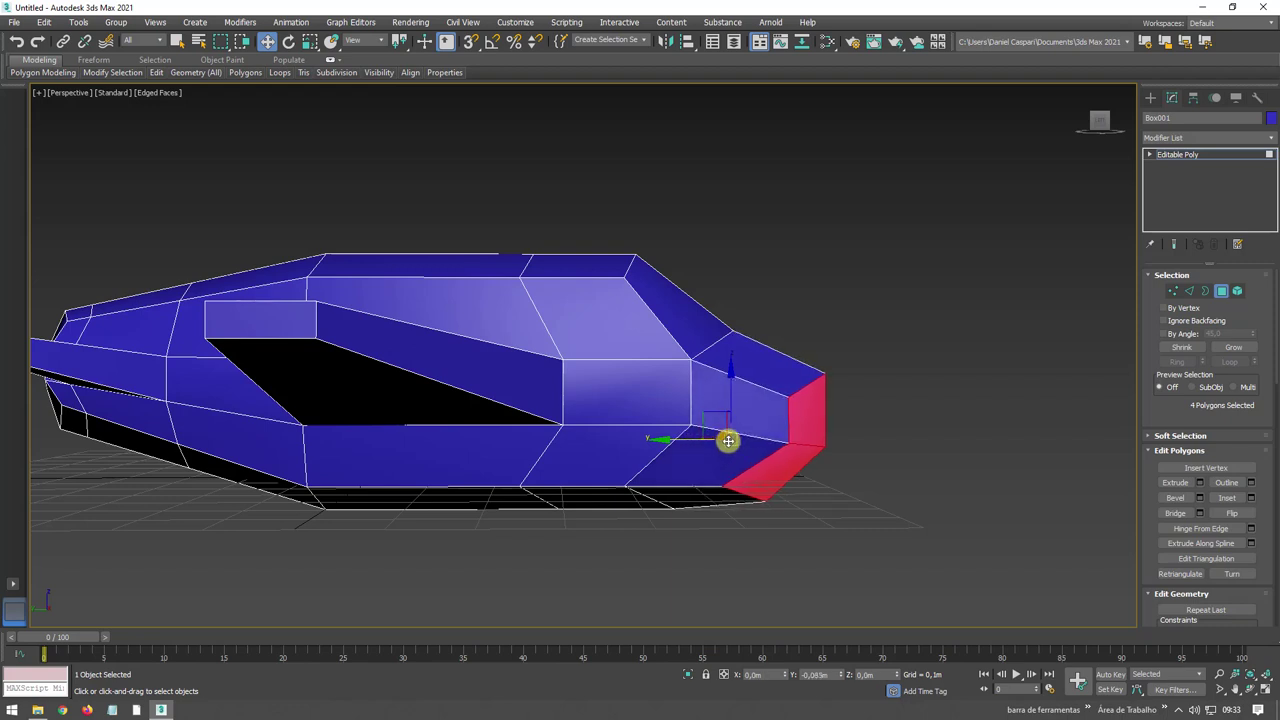
pyautogui.press('e')
pyautogui.press('r')
pyautogui.moveTo(786, 517); pyautogui.dragTo(786, 526)
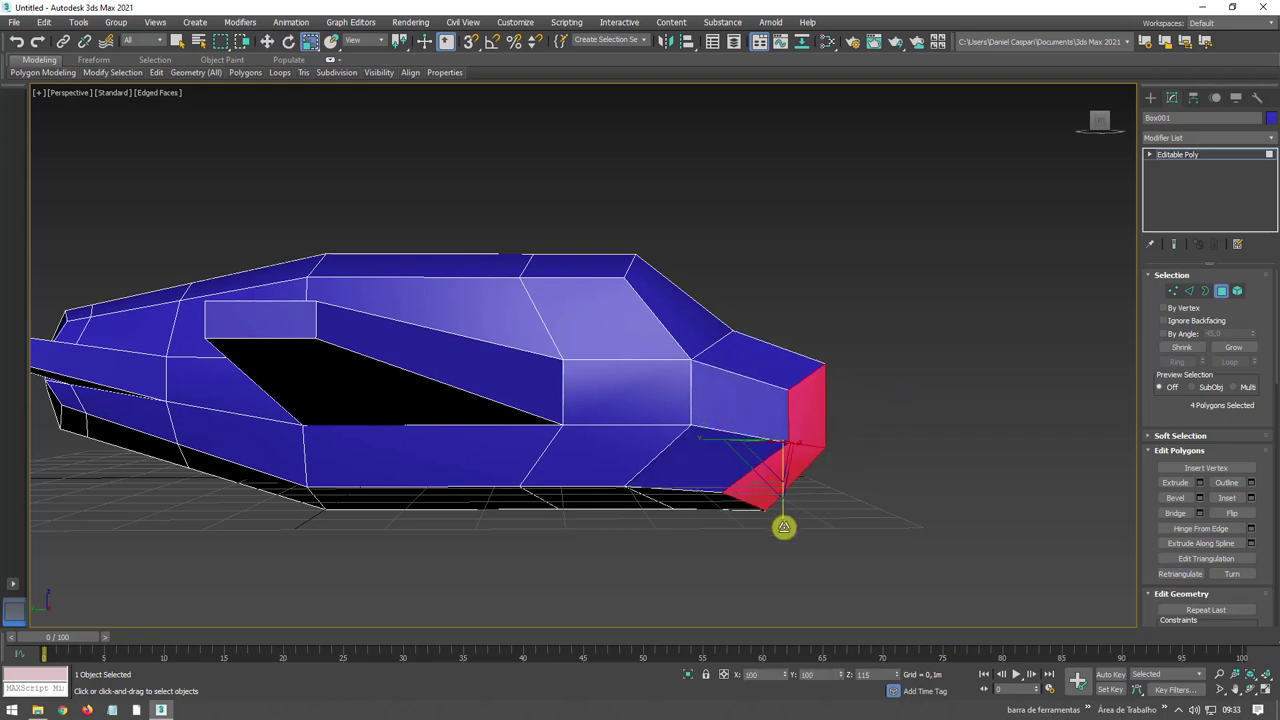
pyautogui.press('e')
pyautogui.moveTo(812, 432)
pyautogui.mouseDown()
pyautogui.moveTo(831, 397)
pyautogui.moveTo(748, 406)
pyautogui.mouseUp()
pyautogui.press('w')
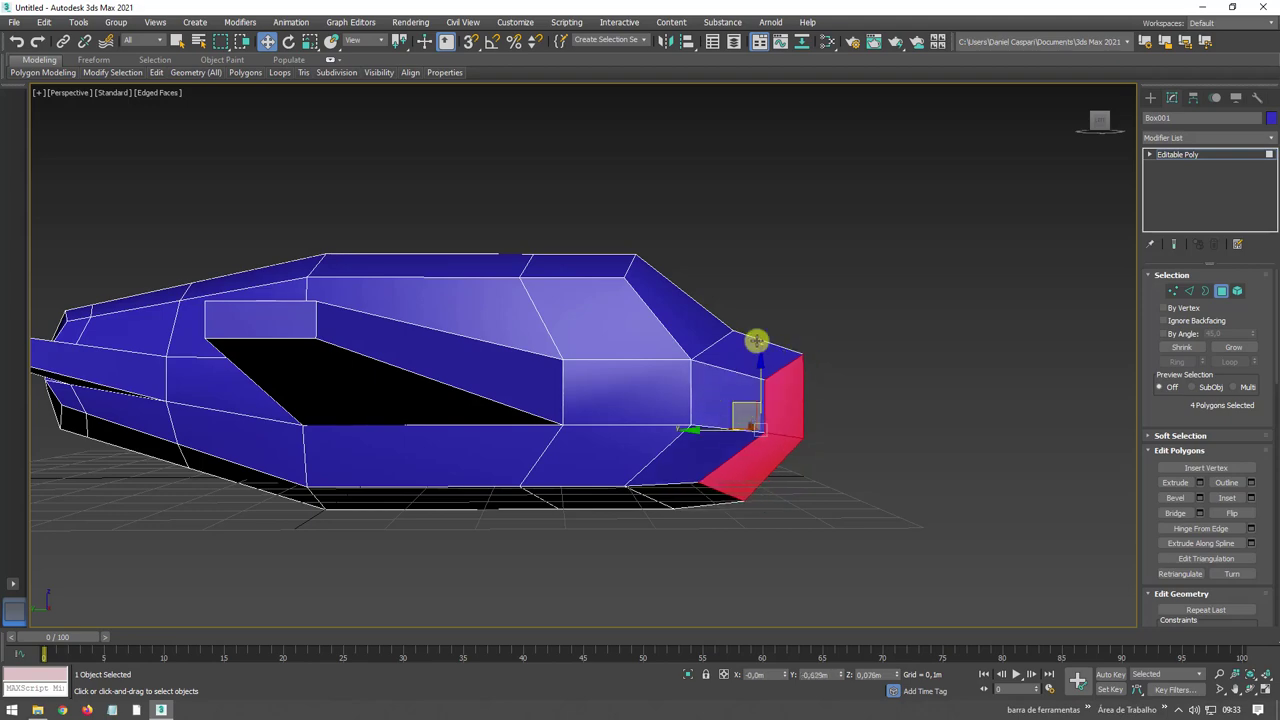
pyautogui.keyDown('alt'); pyautogui.moveTo(757, 341); pyautogui.dragTo(691, 323, button='middle'); pyautogui.keyUp('alt')
pyautogui.click(691, 323)
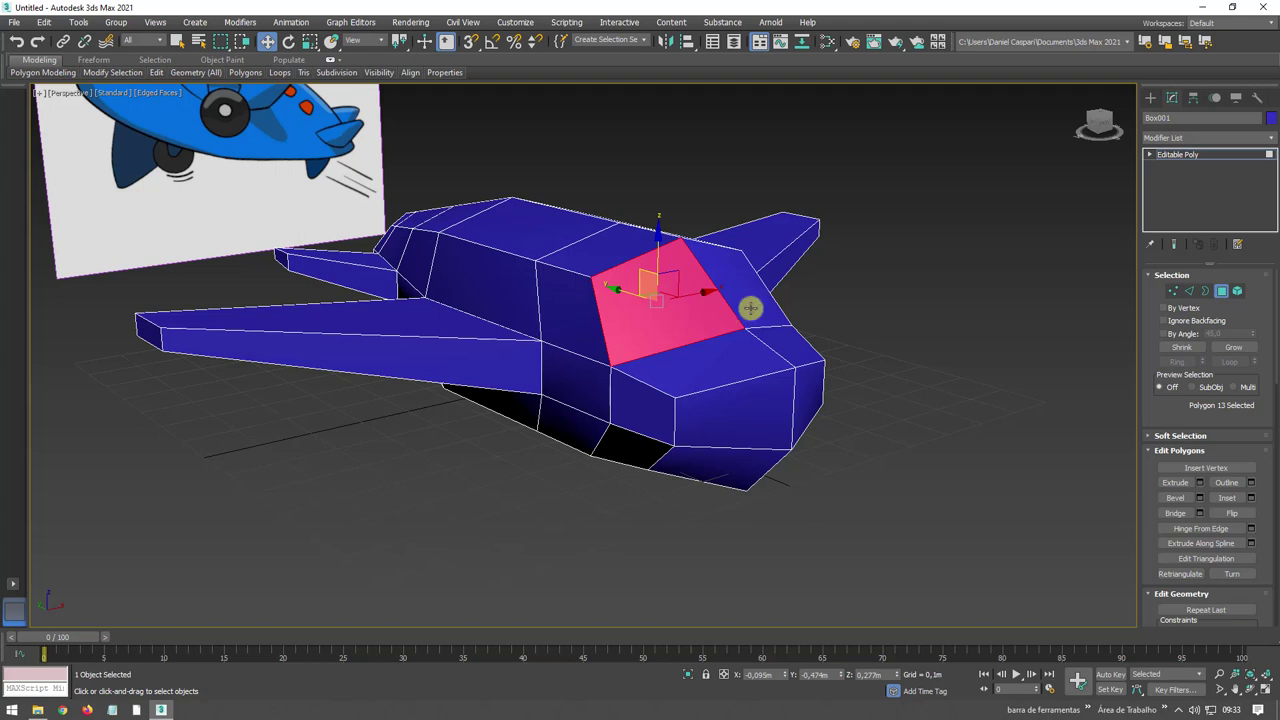
# Add the neighbouring top polygon to the cockpit selection and return to the Editable Poly object level
pyautogui.keyDown('ctrl'); pyautogui.click(745, 310); pyautogui.keyUp('ctrl')
pyautogui.moveTo(743, 311)
pyautogui.keyDown('alt'); pyautogui.mouseDown(button='middle')
pyautogui.moveTo(700, 280)
pyautogui.moveTo(700, 375)
pyautogui.mouseUp(button='middle'); pyautogui.keyUp('alt')
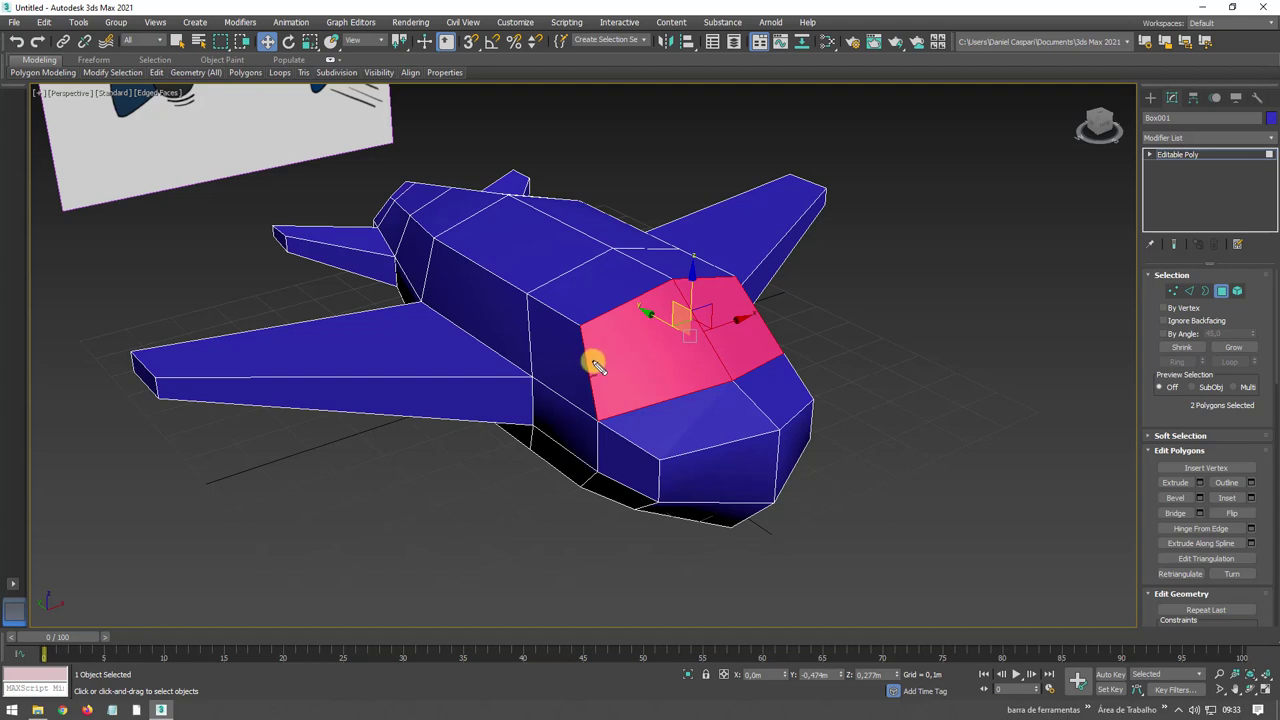
pyautogui.moveTo(590, 364)
pyautogui.mouseDown()
pyautogui.moveTo(603, 337)
pyautogui.moveTo(758, 315)
pyautogui.mouseUp()
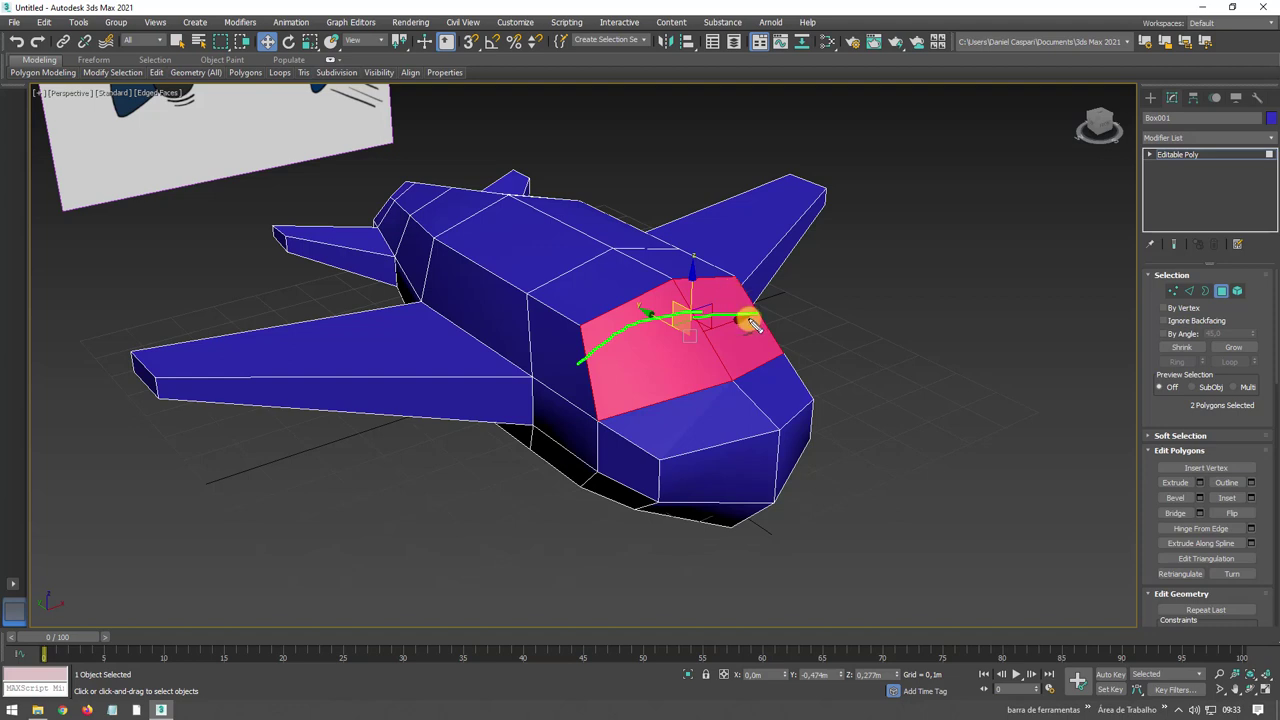
pyautogui.scroll(1, 766, 366)
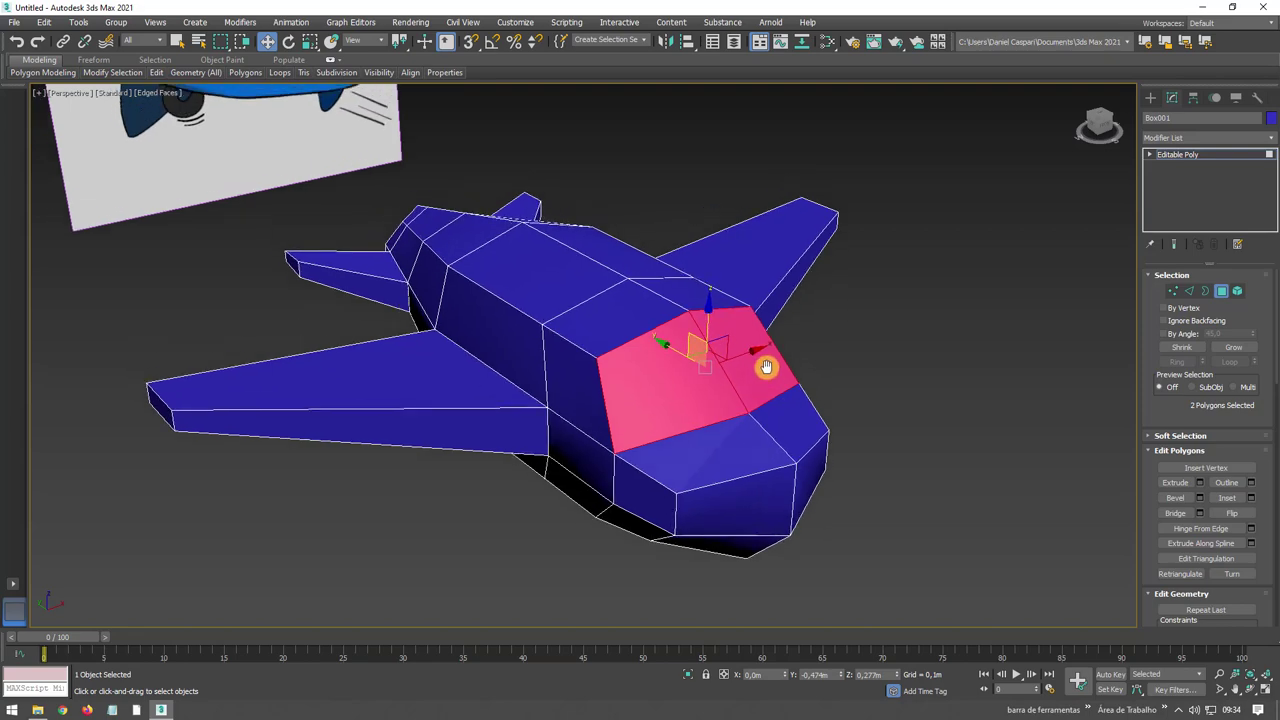
pyautogui.scroll(1, 766, 366)
pyautogui.click(1166, 156)
pyautogui.moveTo(640, 300)
pyautogui.keyDown('alt'); pyautogui.mouseDown(button='middle')
pyautogui.moveTo(563, 271)
pyautogui.moveTo(654, 289)
pyautogui.moveTo(574, 366)
pyautogui.moveTo(699, 403)
pyautogui.mouseUp(button='middle'); pyautogui.keyUp('alt')
# In Edge mode, double-click to select the long edge loop running along the fuselage
pyautogui.click(1181, 296)
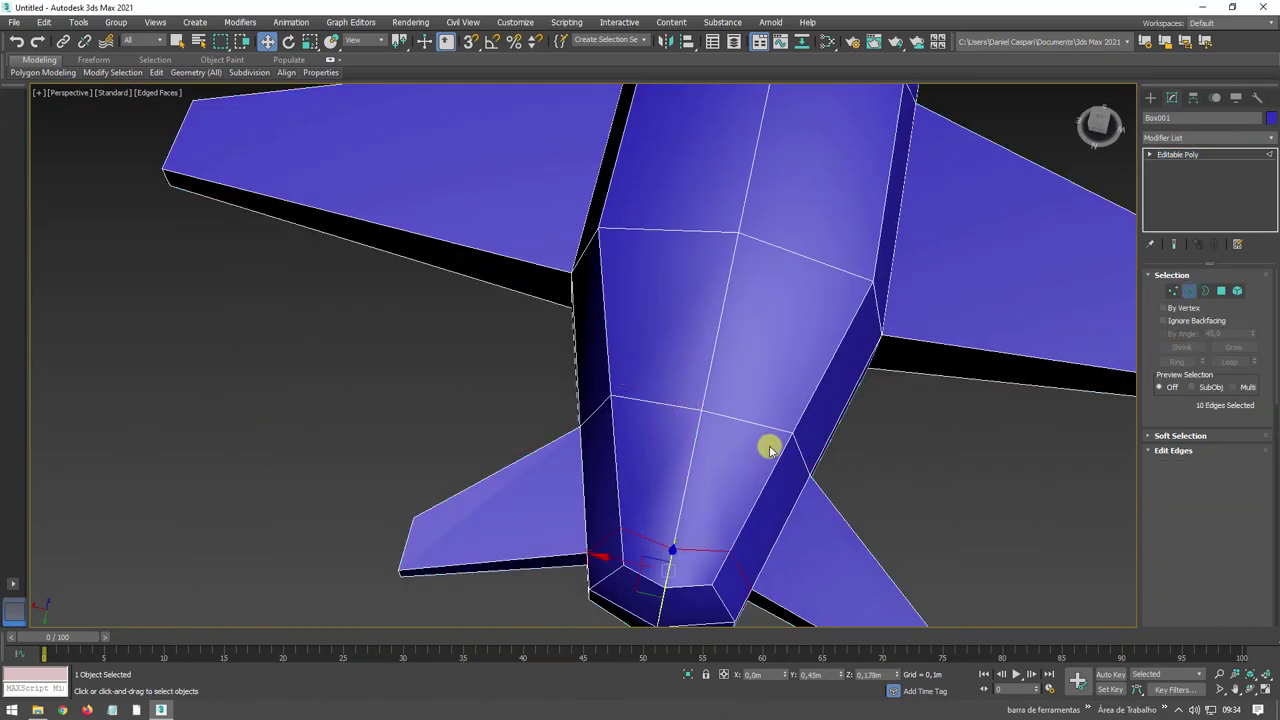
pyautogui.doubleClick(686, 486)
pyautogui.scroll(-3, 686, 486)
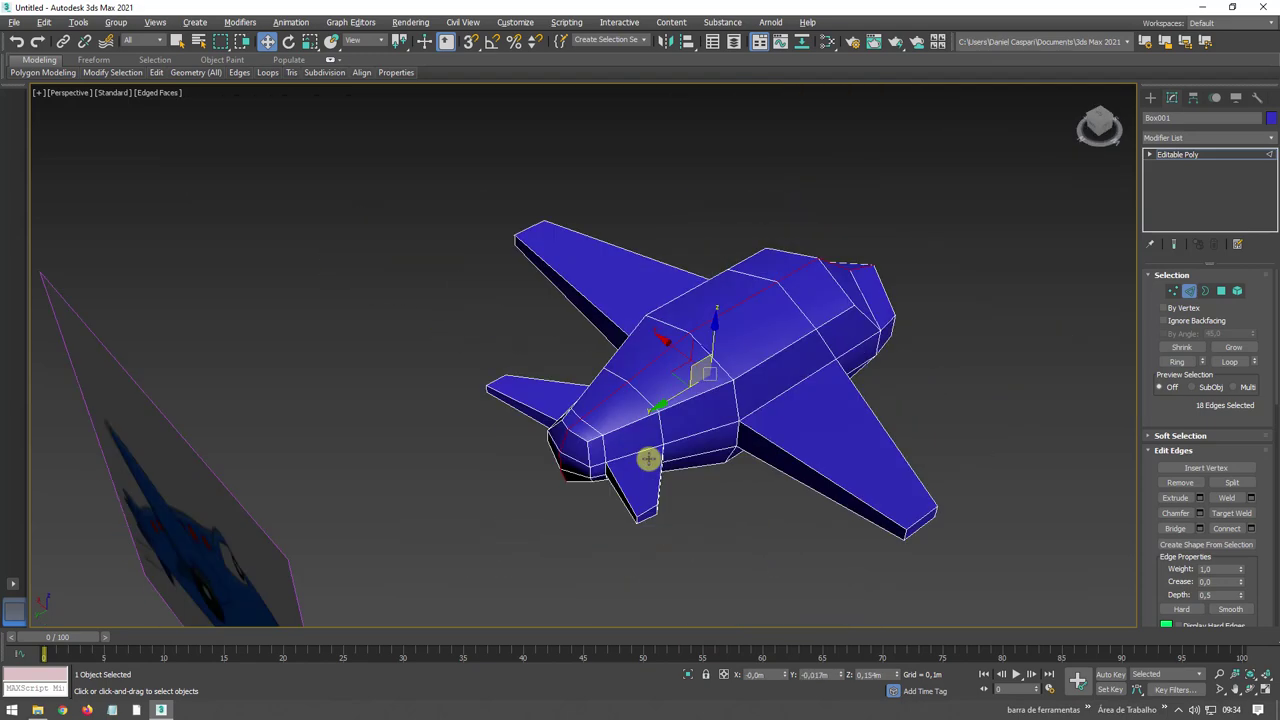
pyautogui.moveTo(646, 454)
pyautogui.keyDown('alt'); pyautogui.mouseDown(button='middle')
pyautogui.moveTo(517, 477)
pyautogui.moveTo(686, 386)
pyautogui.moveTo(632, 288)
pyautogui.mouseUp(button='middle'); pyautogui.keyUp('alt')
pyautogui.scroll(2, 731, 277)
pyautogui.scroll(-2, 711, 363)
pyautogui.scroll(-3, 688, 425)
pyautogui.scroll(5, 632, 288)
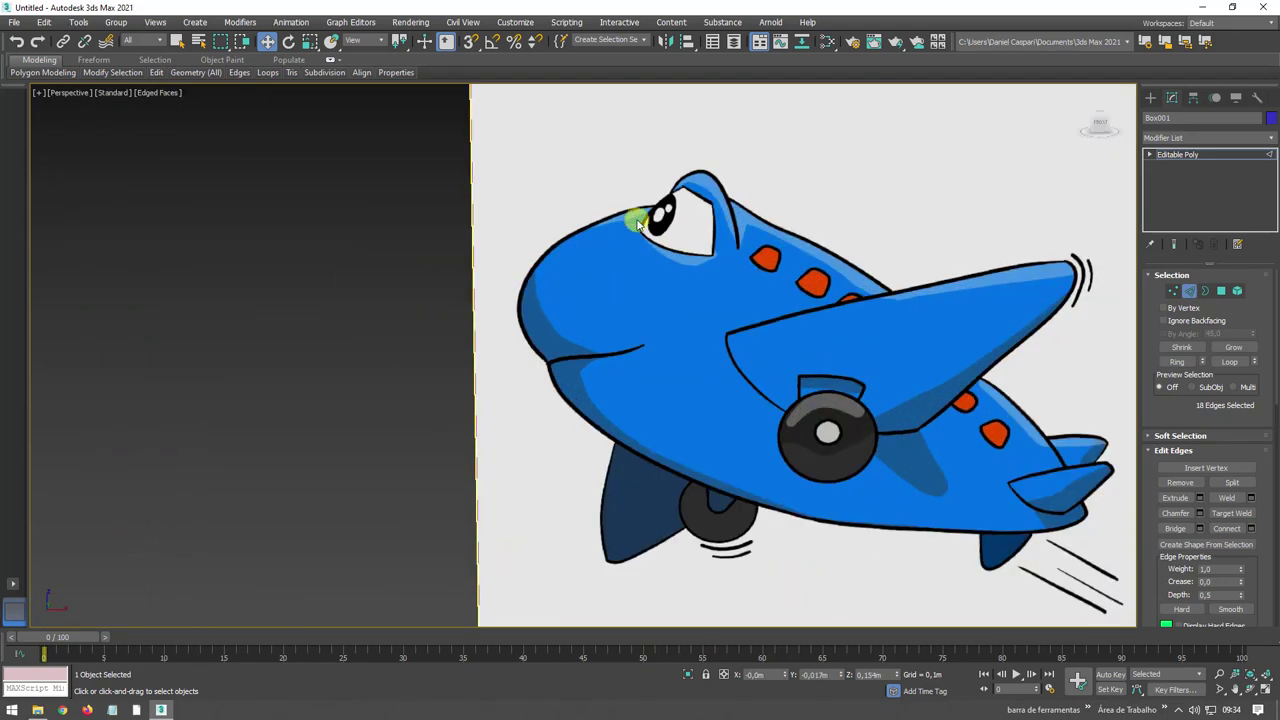
pyautogui.scroll(-5, 637, 238)
pyautogui.keyDown('alt'); pyautogui.moveTo(633, 279); pyautogui.dragTo(803, 343, button='middle'); pyautogui.keyUp('alt')
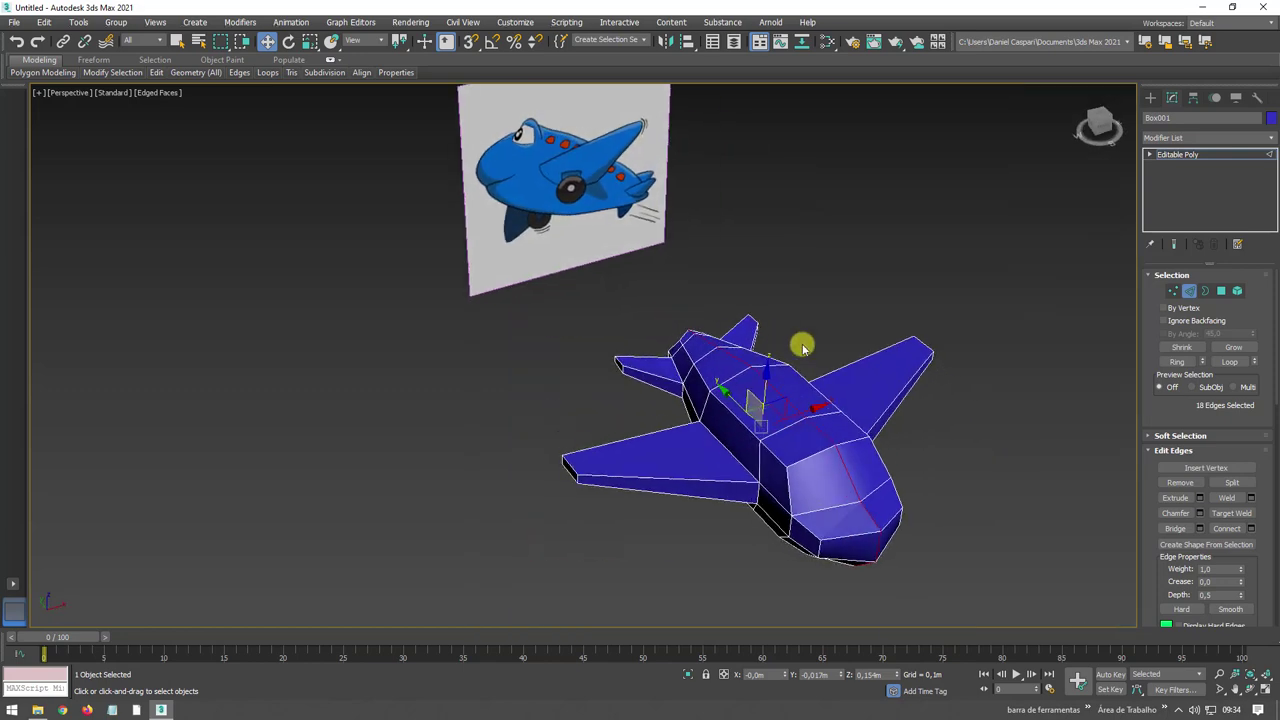
pyautogui.keyDown('alt'); pyautogui.moveTo(791, 394); pyautogui.dragTo(1020, 417, button='middle'); pyautogui.keyUp('alt')
# Chamfer the selected loop by 0,028m with 0 connecting edge segments
pyautogui.click(1199, 514)
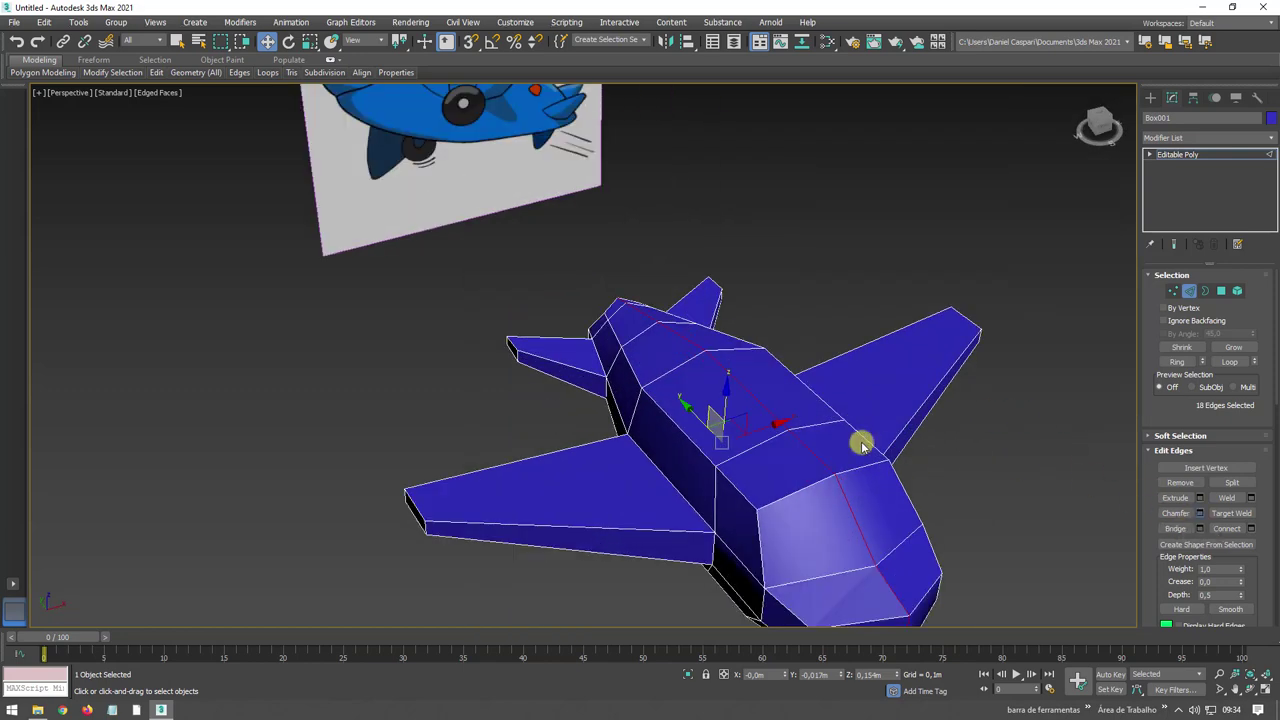
pyautogui.click(594, 410)
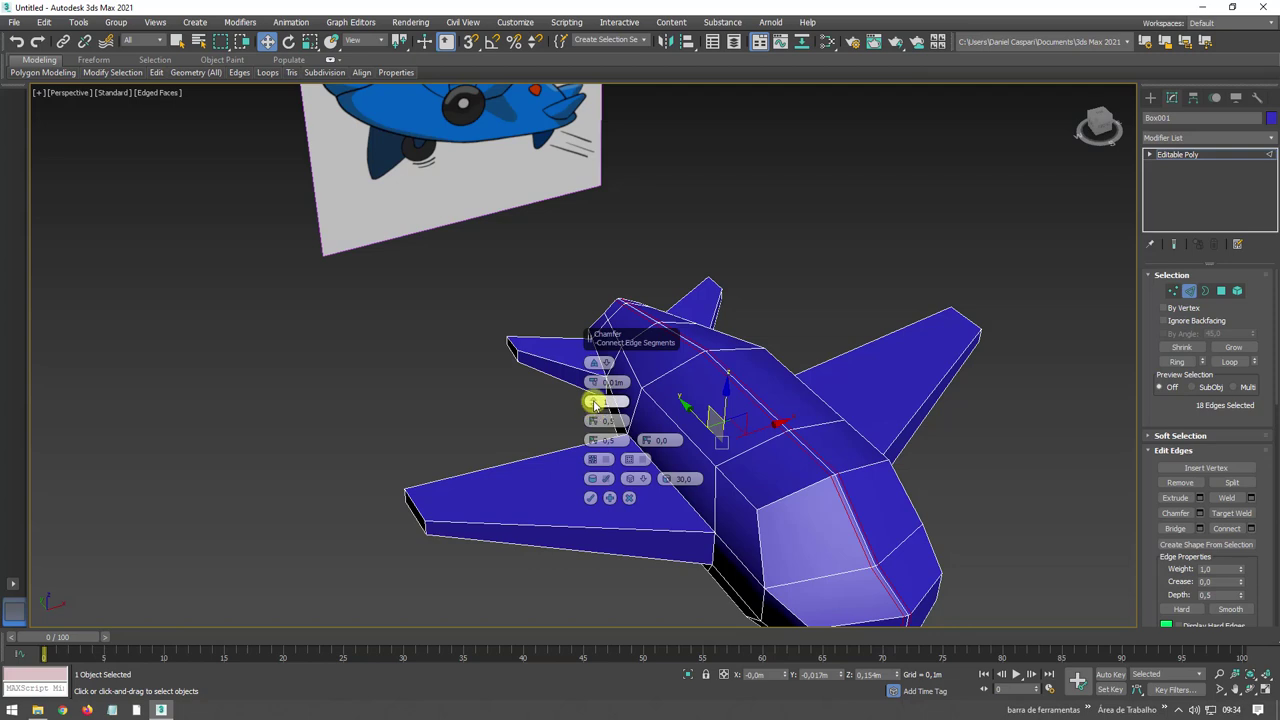
pyautogui.moveTo(594, 402); pyautogui.dragTo(594, 428)
pyautogui.moveTo(592, 381); pyautogui.dragTo(590, 366)
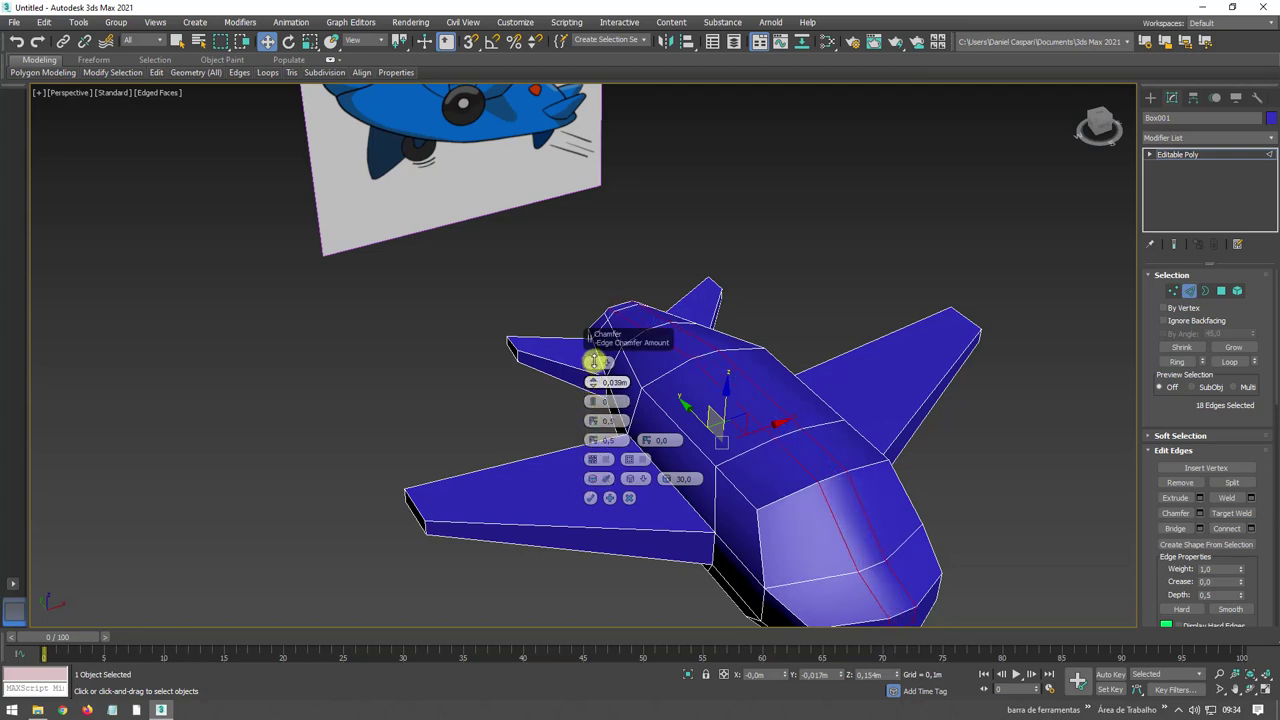
pyautogui.click(590, 497)
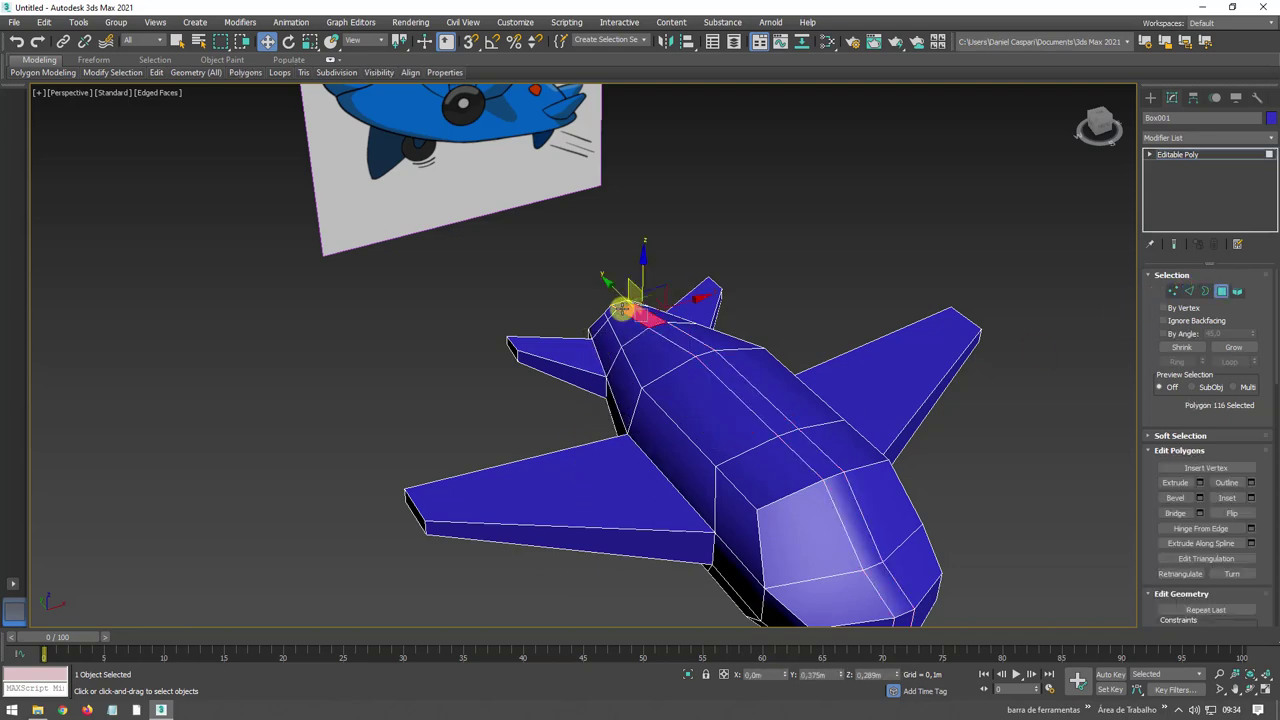
# Extrude the rear polygon upward into a tall, thin, swept-back tail fin block
pyautogui.keyDown('alt'); pyautogui.moveTo(621, 310); pyautogui.dragTo(608, 306, button='middle'); pyautogui.keyUp('alt')
pyautogui.scroll(3, 608, 330)
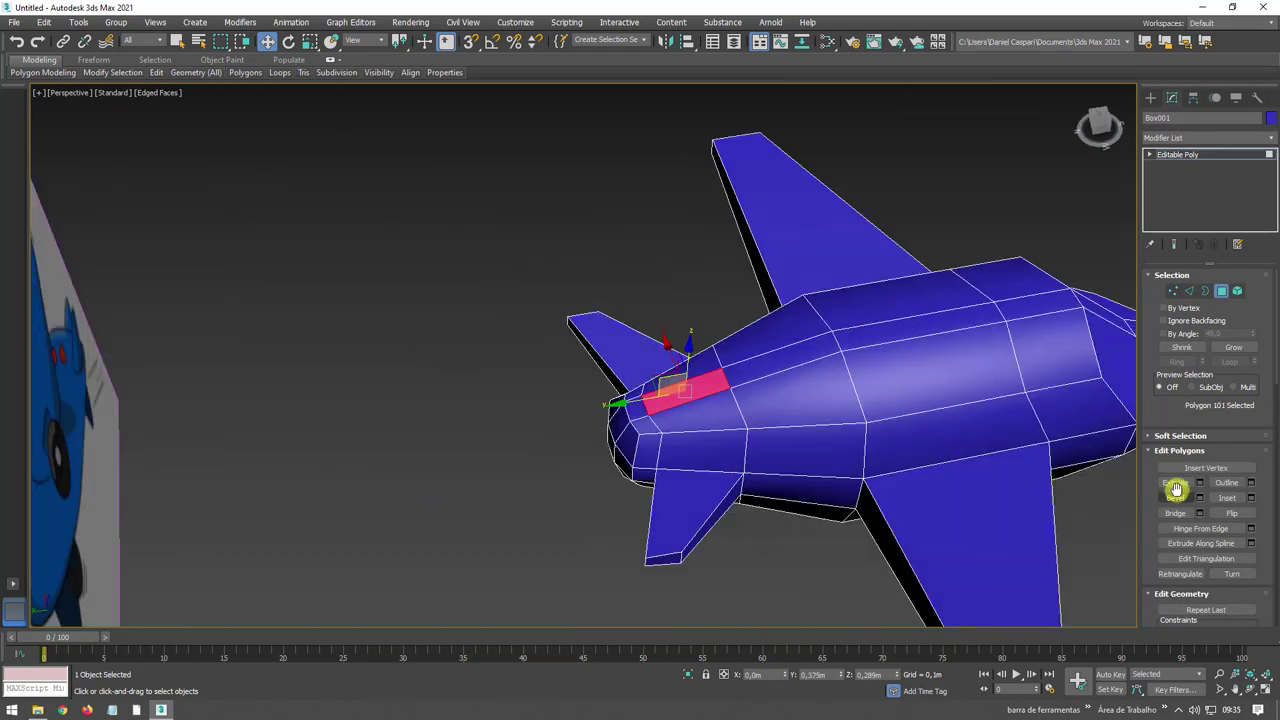
pyautogui.click(1176, 484)
pyautogui.moveTo(672, 392)
pyautogui.mouseDown()
pyautogui.moveTo(674, 317)
pyautogui.moveTo(651, 229)
pyautogui.moveTo(705, 306)
pyautogui.mouseUp()
pyautogui.moveTo(585, 325); pyautogui.dragTo(639, 318)
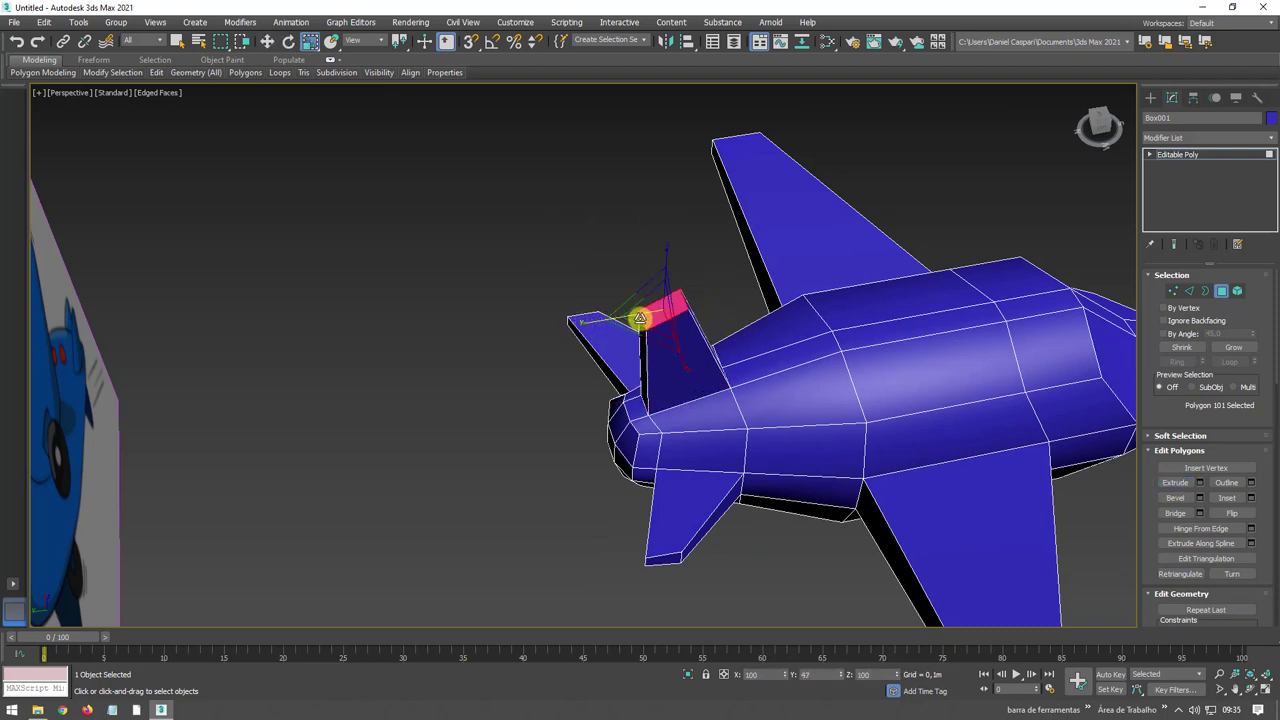
pyautogui.press('w')
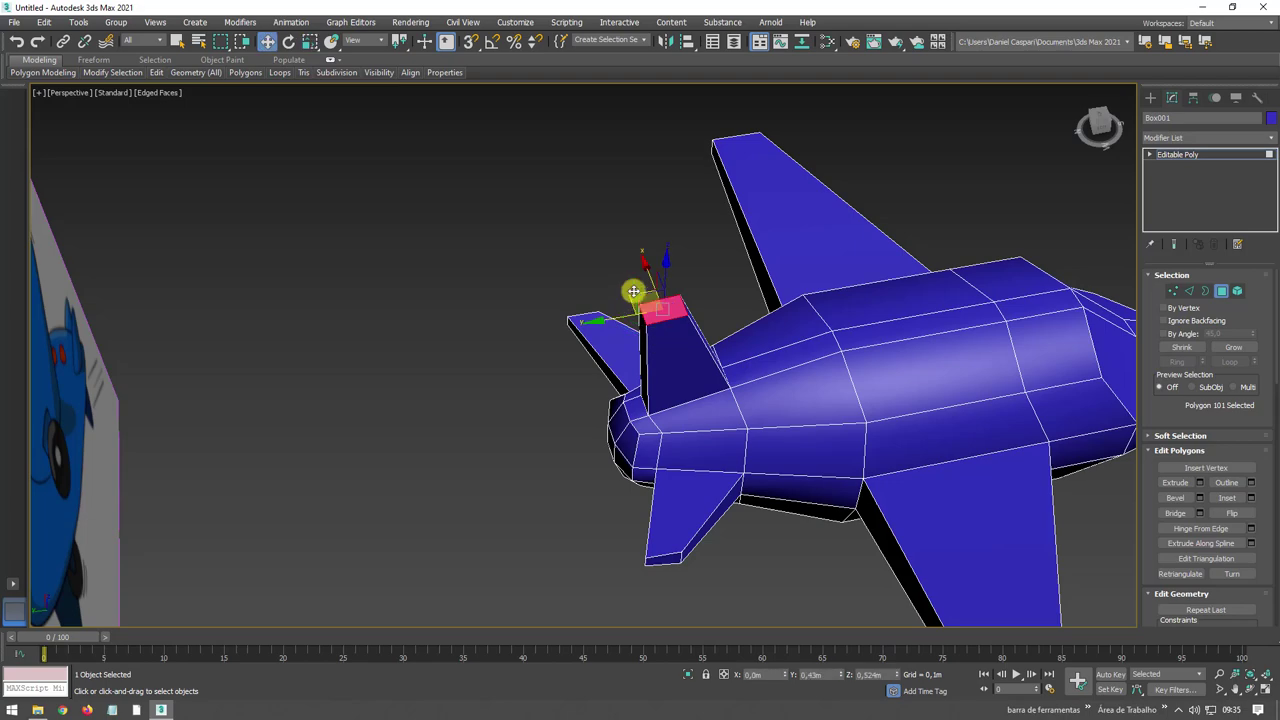
pyautogui.moveTo(634, 291)
pyautogui.keyDown('alt'); pyautogui.mouseDown(button='middle')
pyautogui.moveTo(620, 269)
pyautogui.moveTo(643, 279)
pyautogui.mouseUp(button='middle'); pyautogui.keyUp('alt')
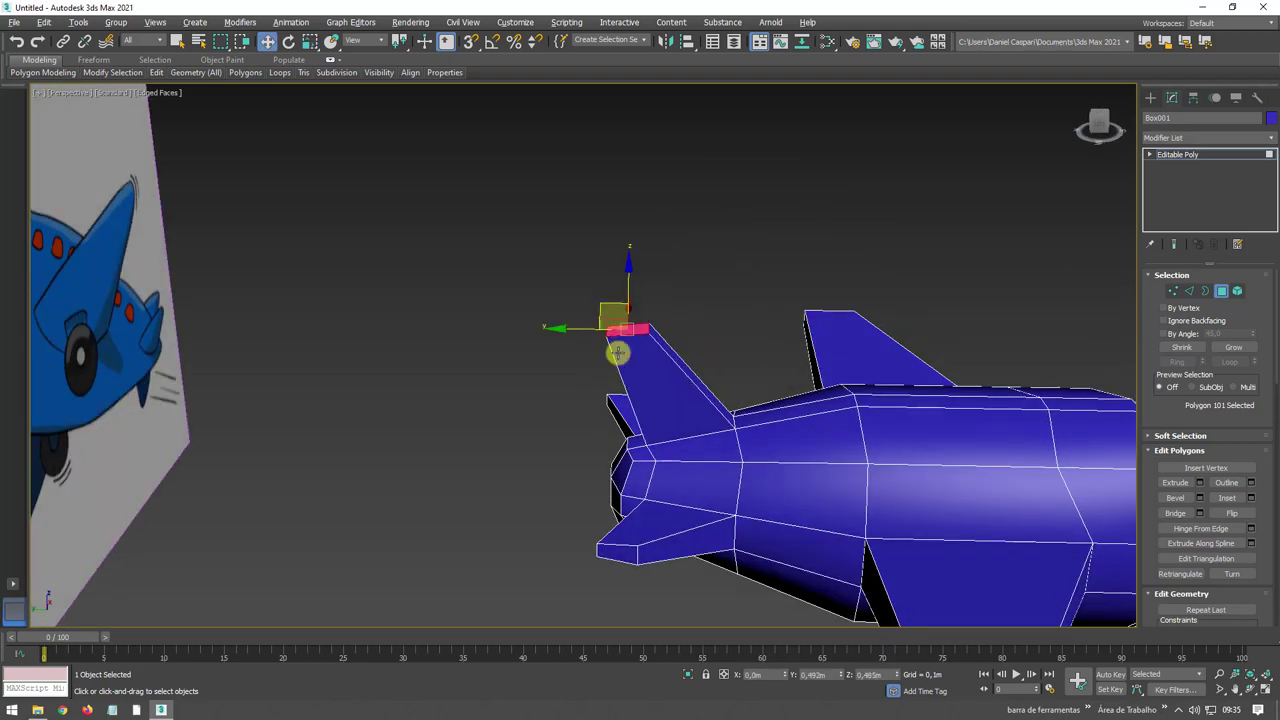
pyautogui.moveTo(612, 349)
pyautogui.keyDown('alt'); pyautogui.mouseDown(button='middle')
pyautogui.moveTo(663, 374)
pyautogui.moveTo(591, 306)
pyautogui.moveTo(597, 297)
pyautogui.mouseUp(button='middle'); pyautogui.keyUp('alt')
pyautogui.press('r')
pyautogui.press('w')
pyautogui.scroll(-4, 597, 297)
# In Edge mode, select the front fuselage edges, removing the tail edges from the selection
pyautogui.click(1180, 155)
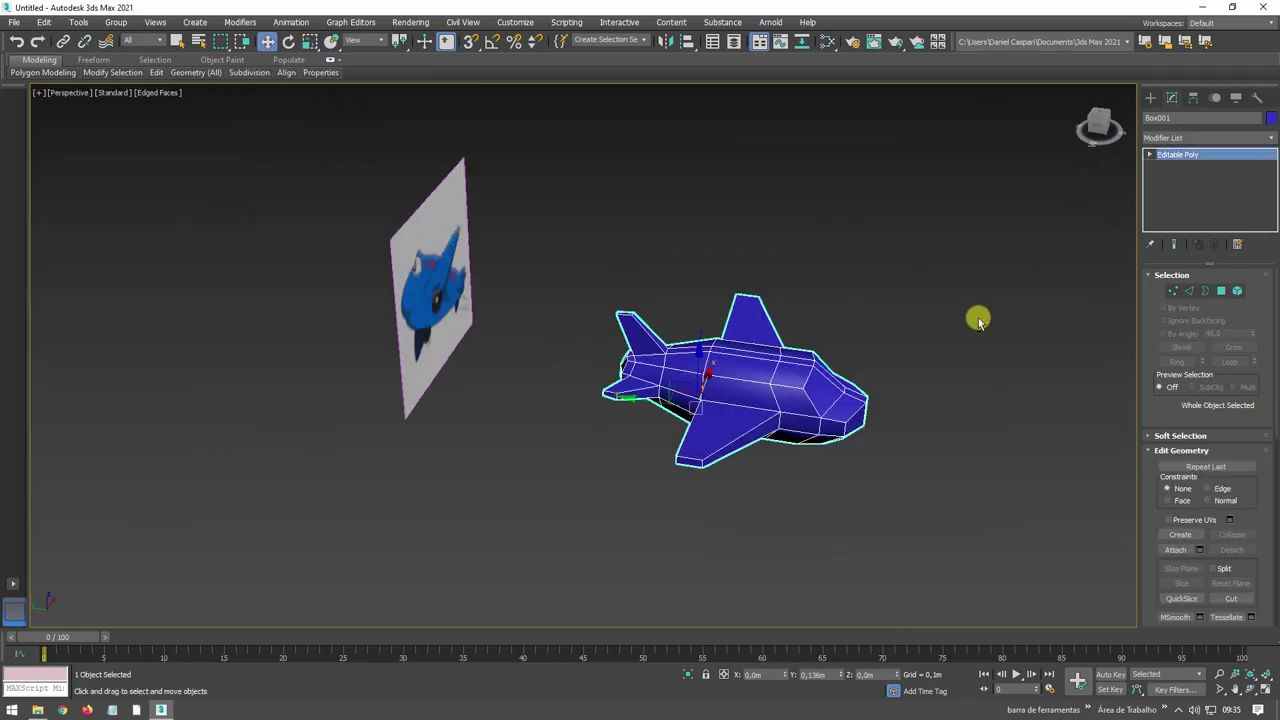
pyautogui.moveTo(977, 317)
pyautogui.keyDown('alt'); pyautogui.mouseDown(button='middle')
pyautogui.moveTo(786, 366)
pyautogui.moveTo(749, 437)
pyautogui.moveTo(691, 354)
pyautogui.mouseUp(button='middle'); pyautogui.keyUp('alt')
pyautogui.scroll(3, 786, 366)
pyautogui.click(1190, 291)
pyautogui.scroll(-3, 691, 354)
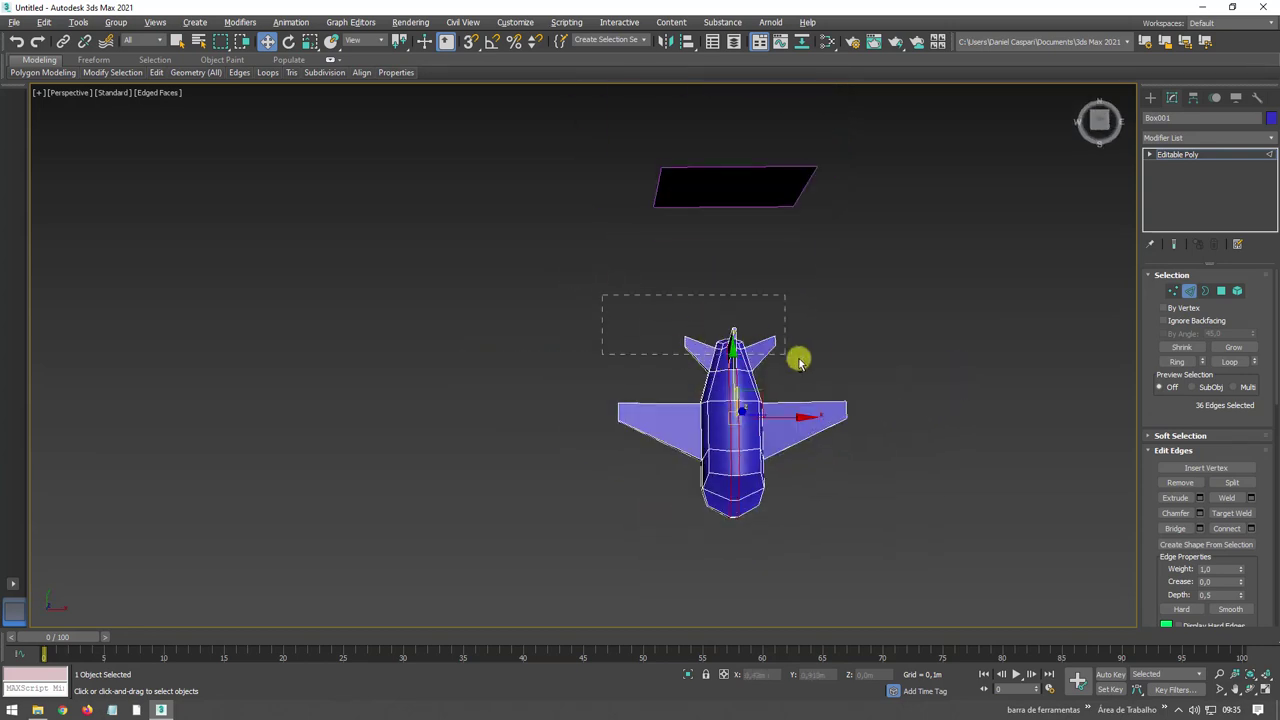
pyautogui.moveTo(799, 358); pyautogui.dragTo(843, 400)
pyautogui.scroll(3, 843, 400)
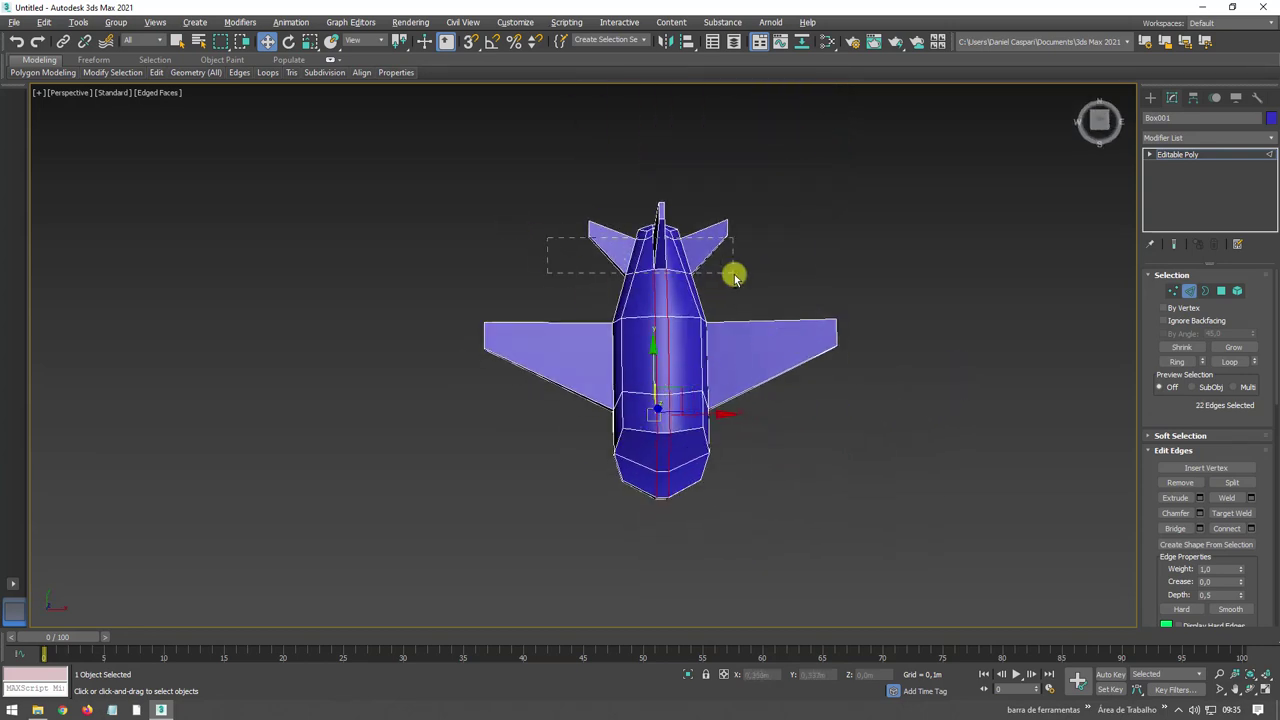
pyautogui.keyDown('alt'); pyautogui.moveTo(733, 275); pyautogui.dragTo(735, 277); pyautogui.keyUp('alt')
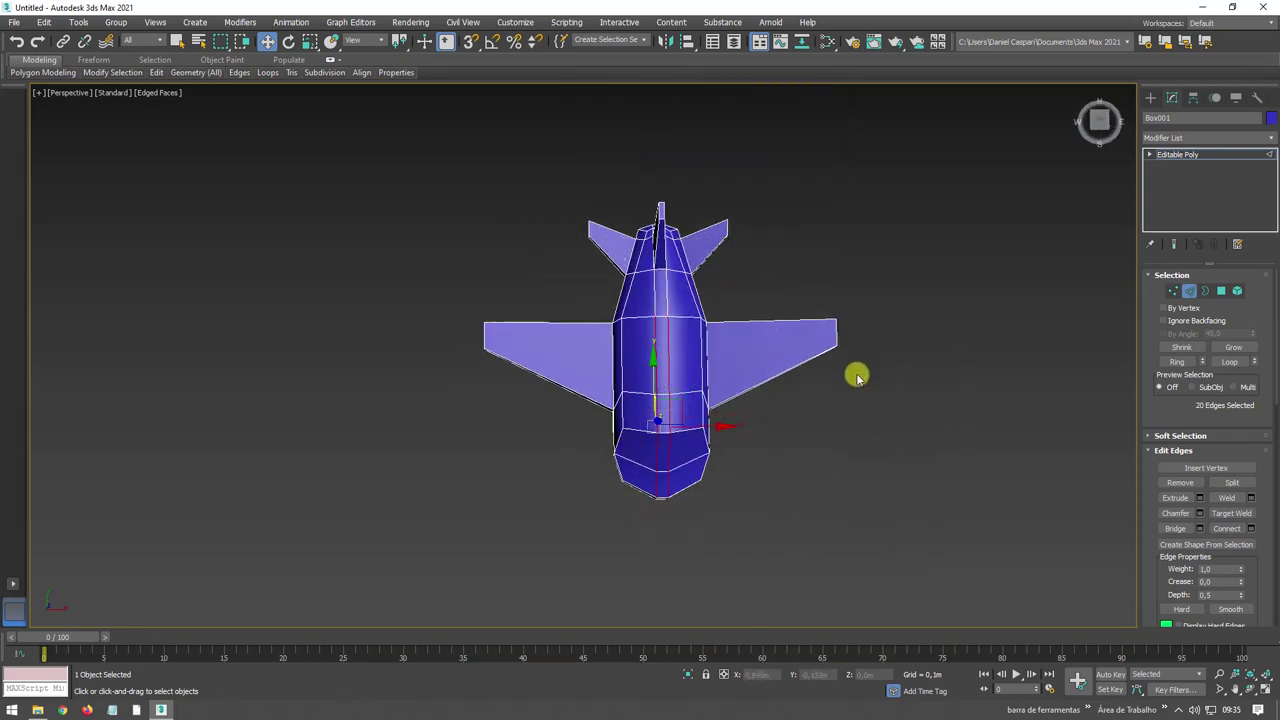
# Add an FFD 2x2x2 modifier around the selected nose edges and enter its Control Points level
pyautogui.click(1270, 137)
pyautogui.scroll(-3, 1270, 240)
pyautogui.scroll(-1, 1250, 280)
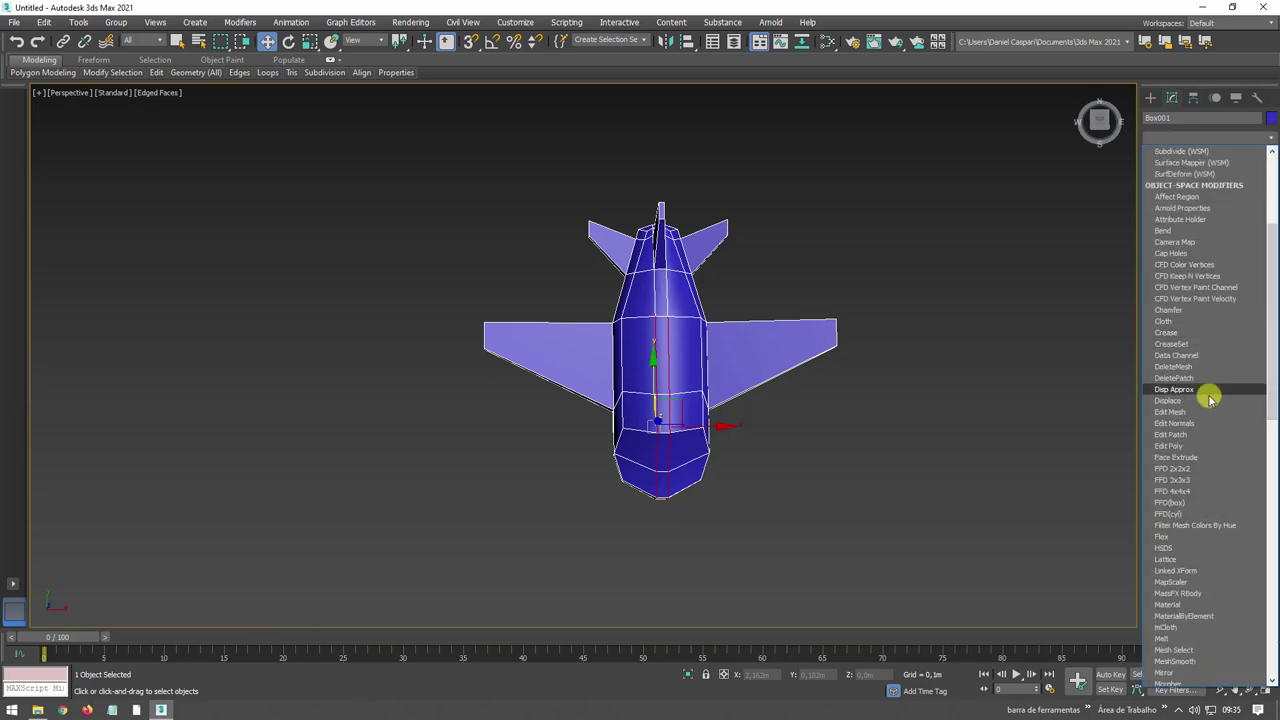
pyautogui.scroll(-1, 1208, 399)
pyautogui.click(1190, 432)
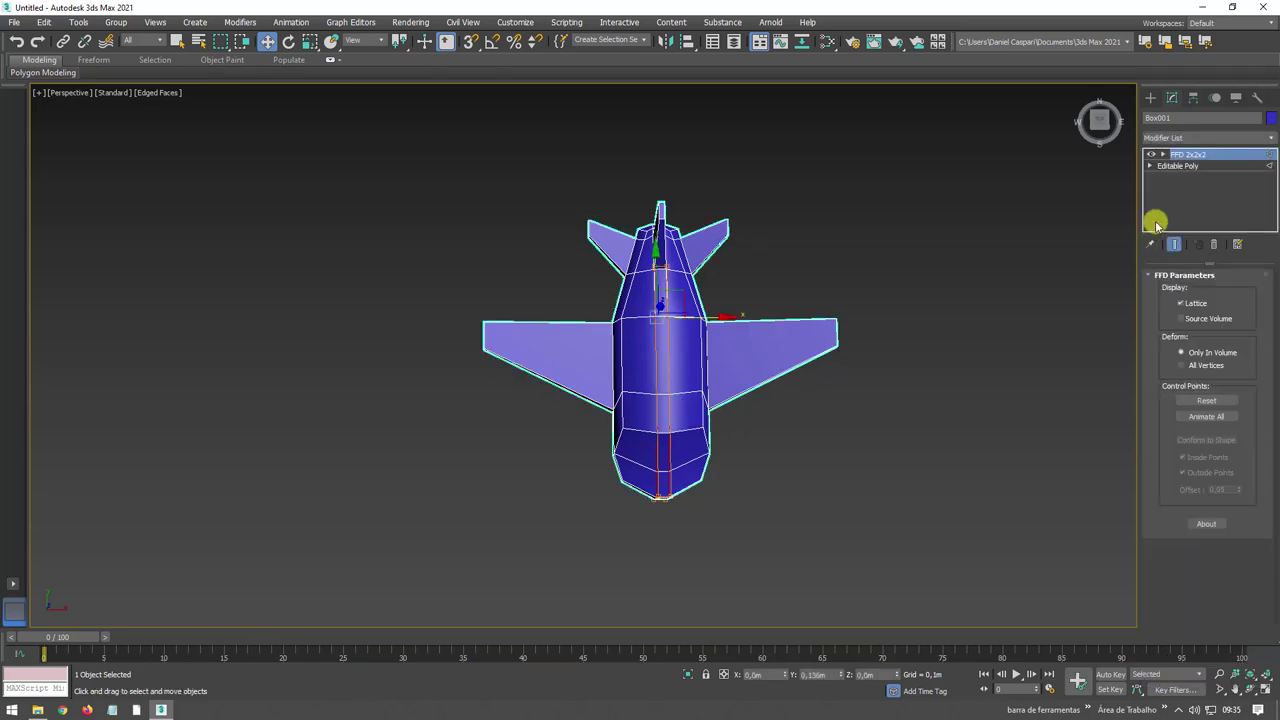
pyautogui.click(1162, 155)
pyautogui.click(1188, 166)
pyautogui.hotkey('ctrl', 'b')
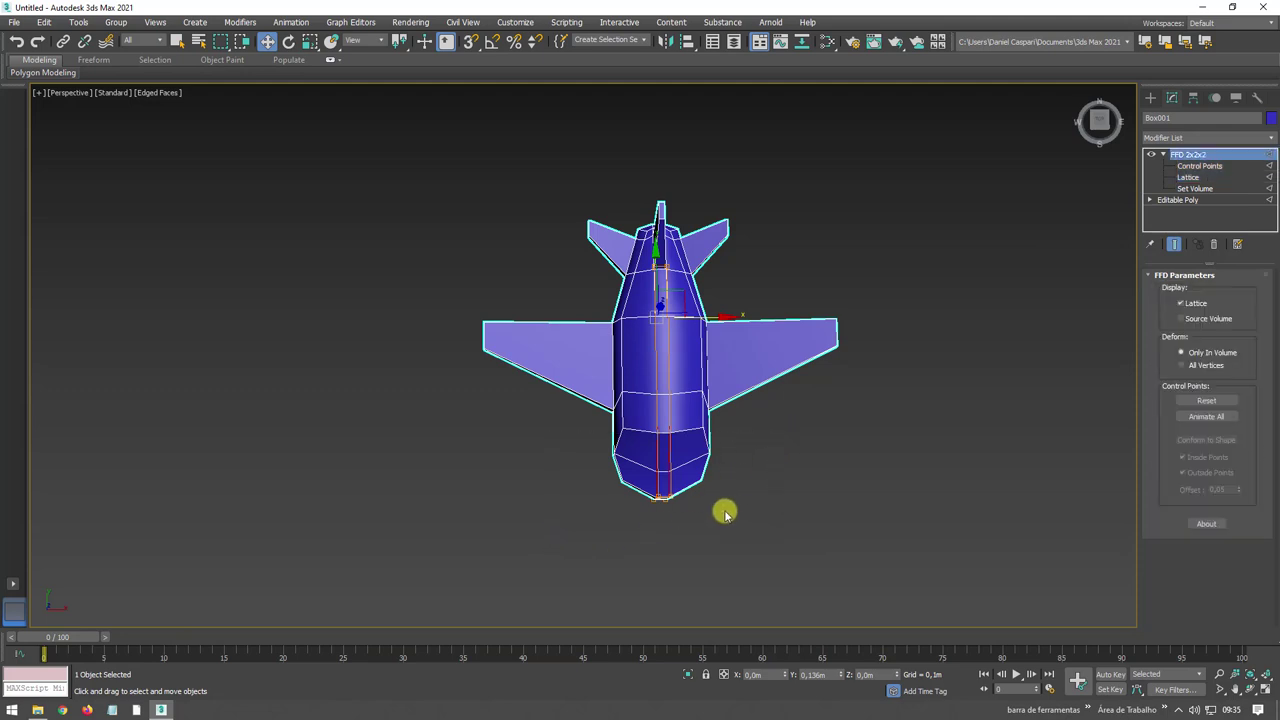
pyautogui.press('r')
pyautogui.click(1197, 166)
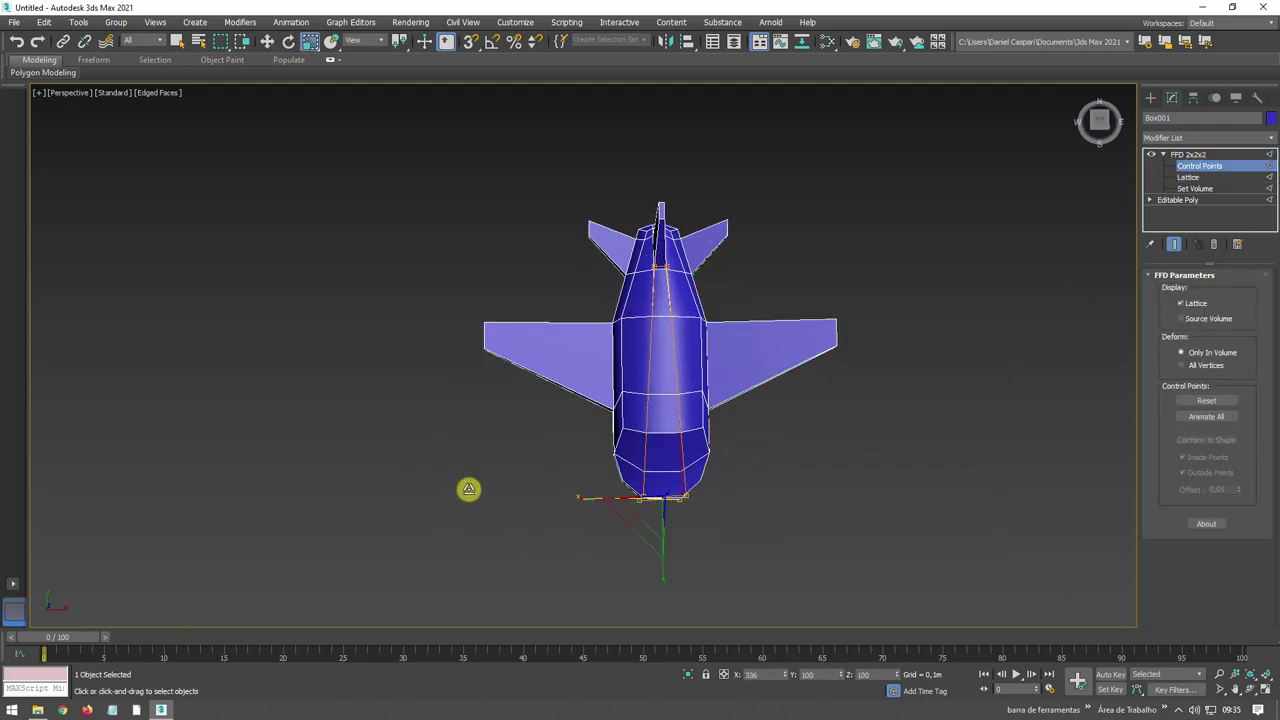
pyautogui.moveTo(591, 486)
pyautogui.keyDown('alt'); pyautogui.mouseDown(button='middle')
pyautogui.moveTo(660, 373)
pyautogui.moveTo(691, 414)
pyautogui.moveTo(586, 457)
pyautogui.mouseUp(button='middle'); pyautogui.keyUp('alt')
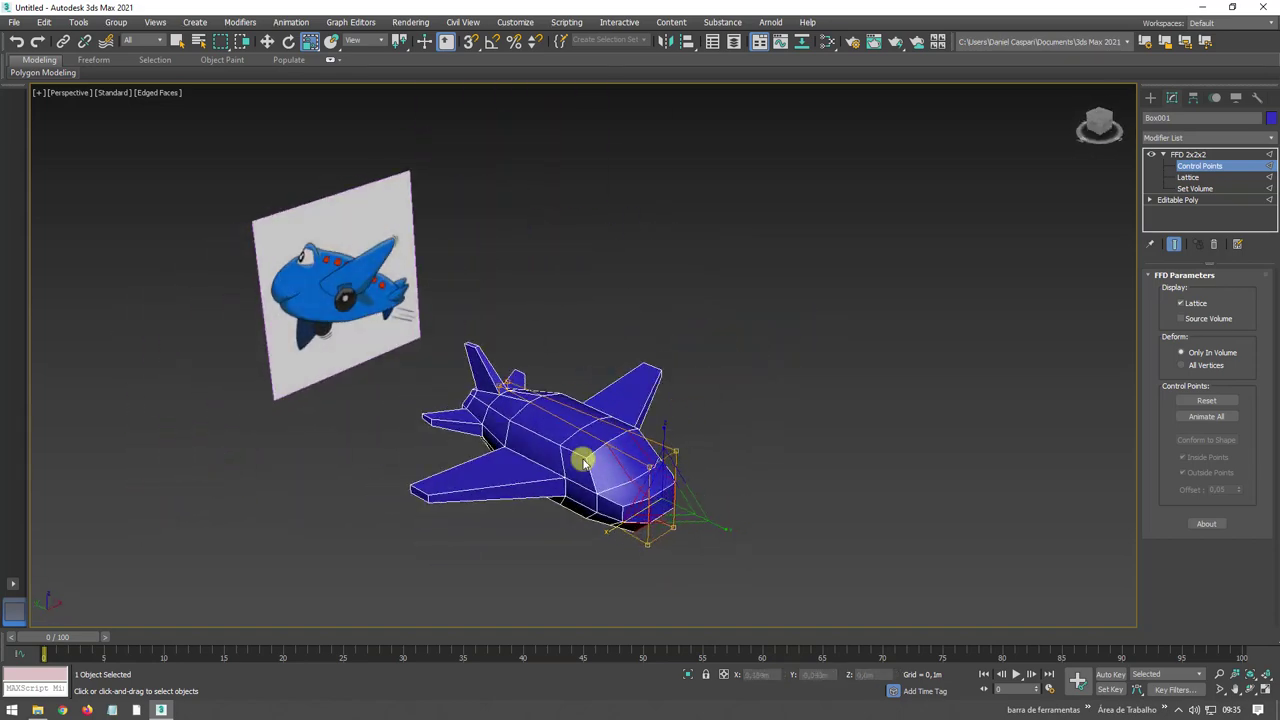
# Collapse the FFD lattice by converting the plane back to Editable Poly
pyautogui.rightClick(580, 452)
pyautogui.click(740, 611)
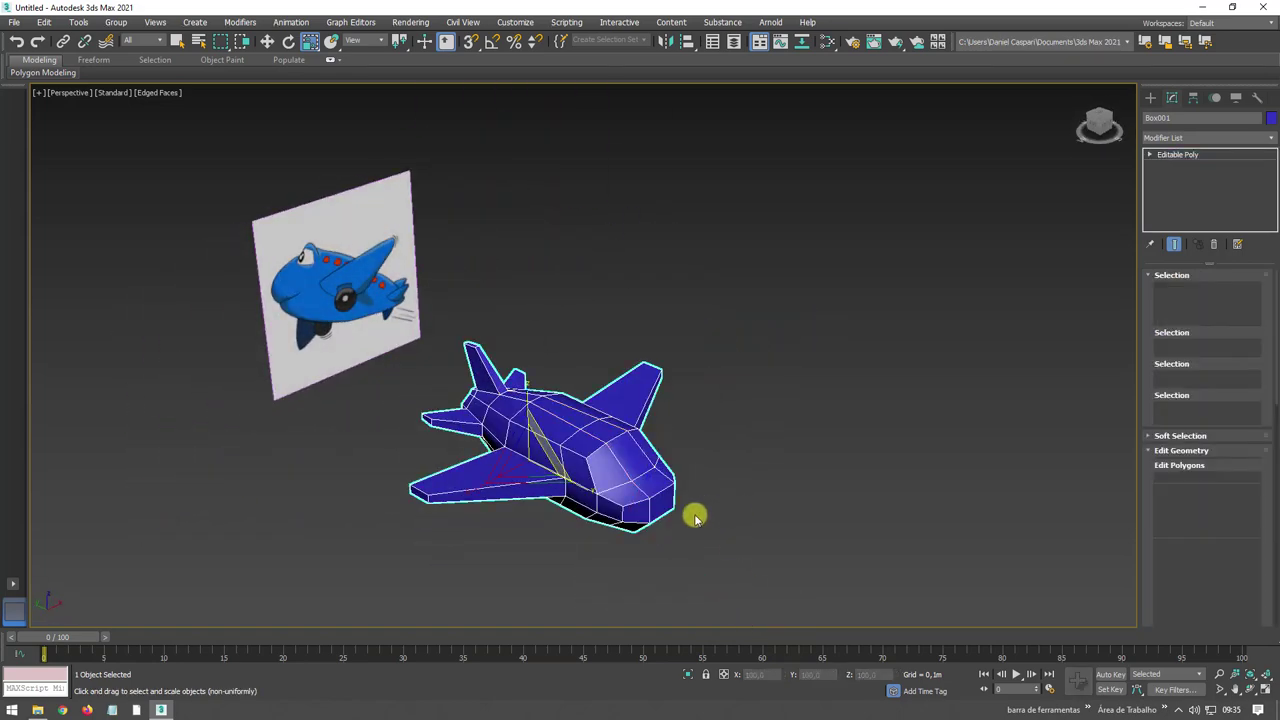
pyautogui.moveTo(694, 514)
pyautogui.keyDown('alt'); pyautogui.mouseDown(button='middle')
pyautogui.moveTo(617, 514)
pyautogui.moveTo(590, 333)
pyautogui.moveTo(831, 277)
pyautogui.mouseUp(button='middle'); pyautogui.keyUp('alt')
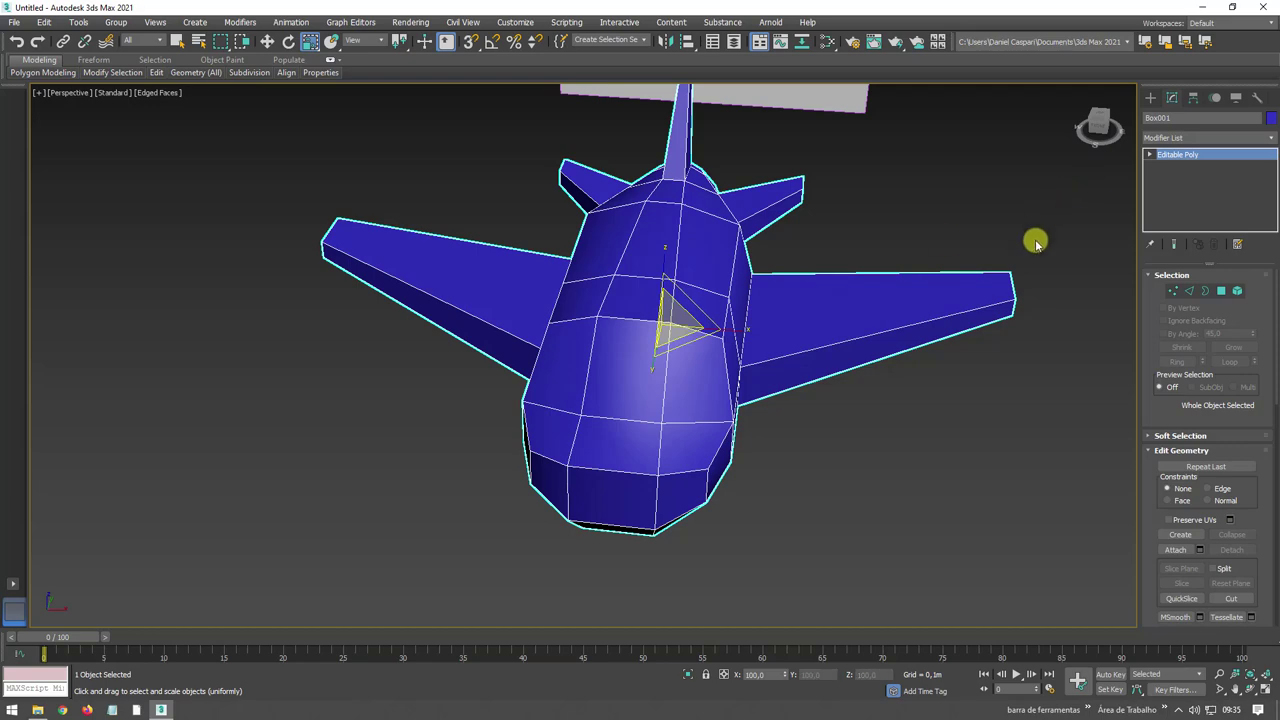
pyautogui.scroll(-4, 1045, 245)
# Add a TurboSmooth modifier (1 iteration), inspect the rounded plane, then select the Editable Poly level
pyautogui.click(1270, 143)
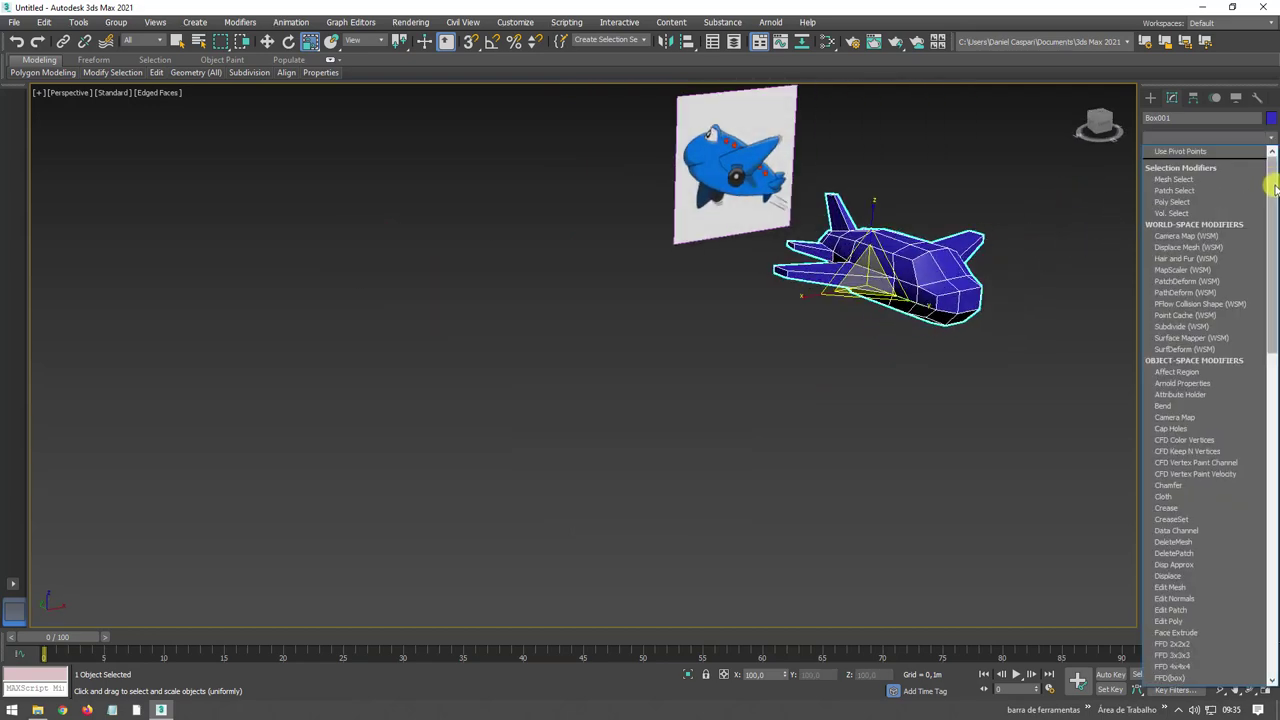
pyautogui.moveTo(1271, 177); pyautogui.dragTo(1266, 500)
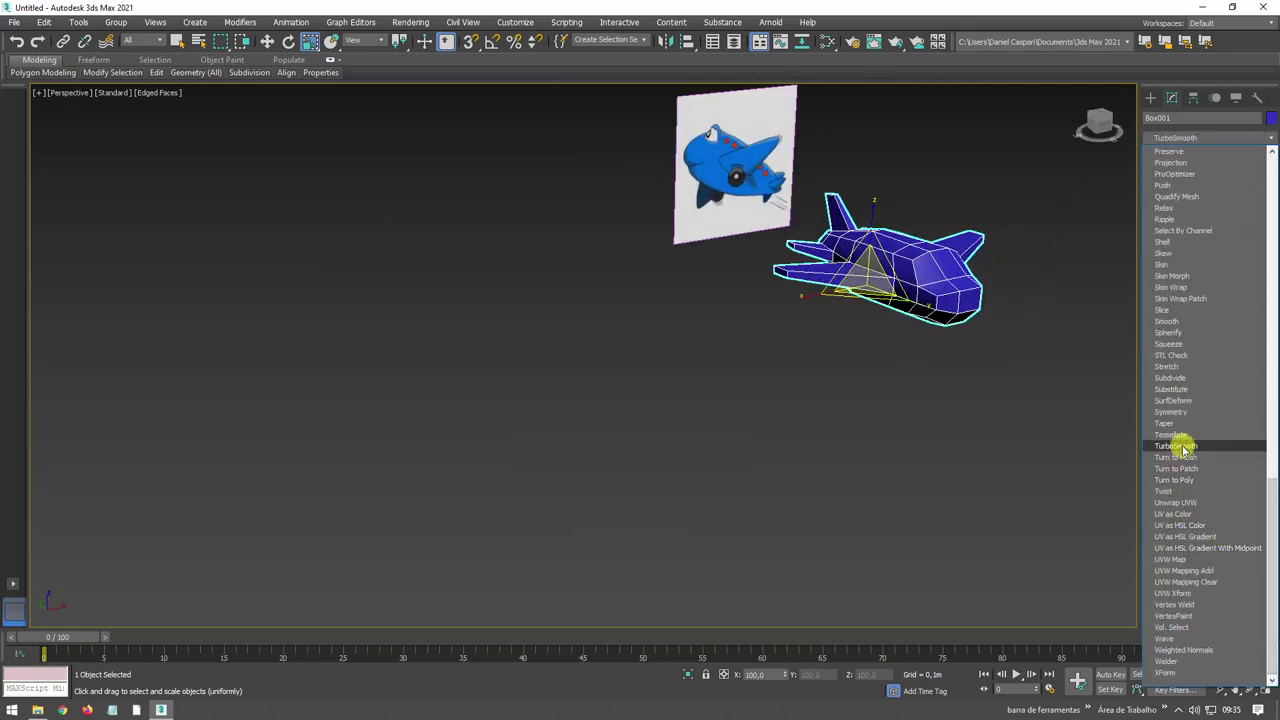
pyautogui.click(1178, 446)
pyautogui.scroll(5, 822, 394)
pyautogui.click(937, 388)
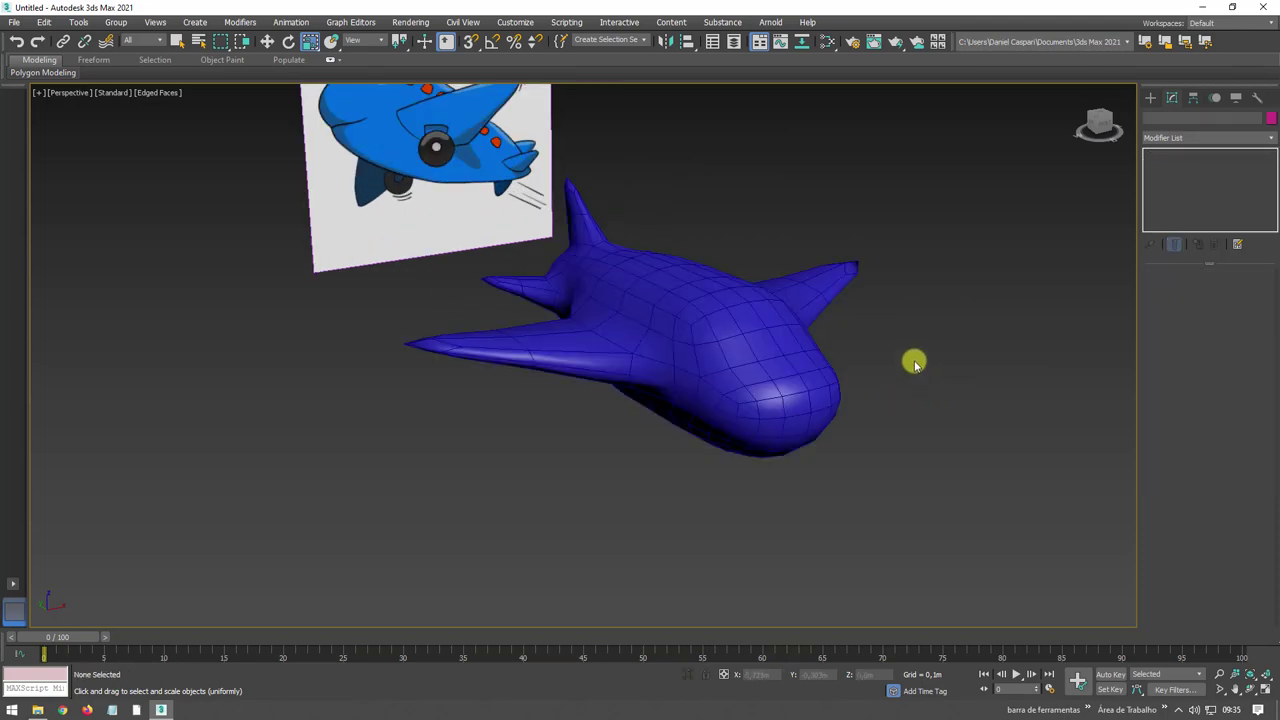
pyautogui.click(723, 349)
pyautogui.moveTo(723, 349)
pyautogui.keyDown('alt'); pyautogui.mouseDown(button='middle')
pyautogui.moveTo(863, 369)
pyautogui.moveTo(812, 380)
pyautogui.mouseUp(button='middle'); pyautogui.keyUp('alt')
pyautogui.scroll(-5, 812, 380)
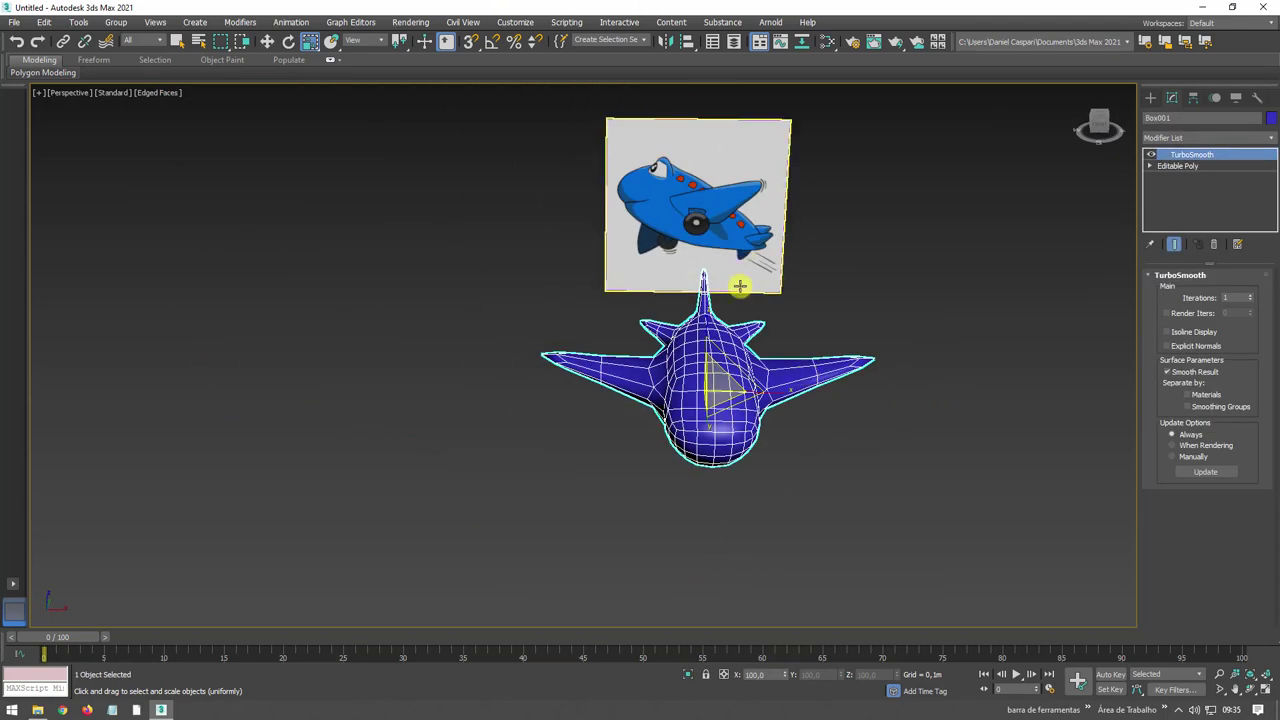
pyautogui.scroll(4, 700, 417)
pyautogui.keyDown('alt'); pyautogui.moveTo(663, 414); pyautogui.dragTo(695, 400, button='middle'); pyautogui.keyUp('alt')
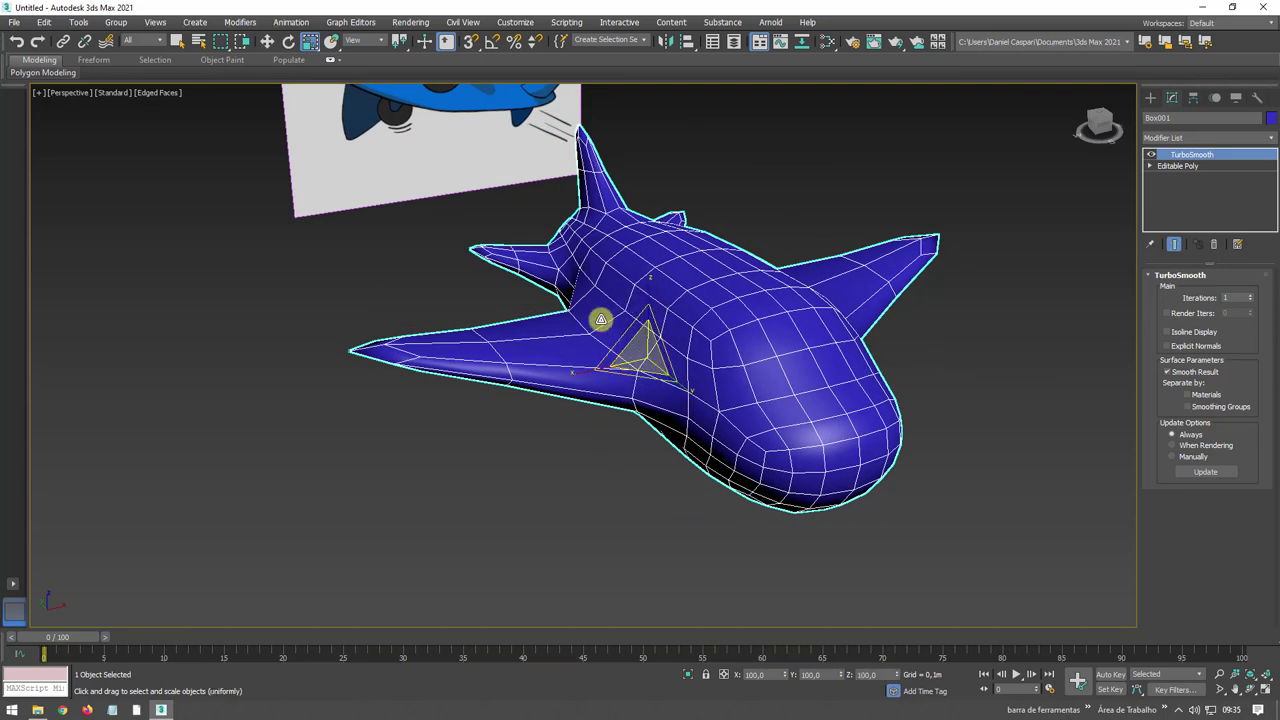
pyautogui.moveTo(634, 314); pyautogui.dragTo(526, 371, button='middle')
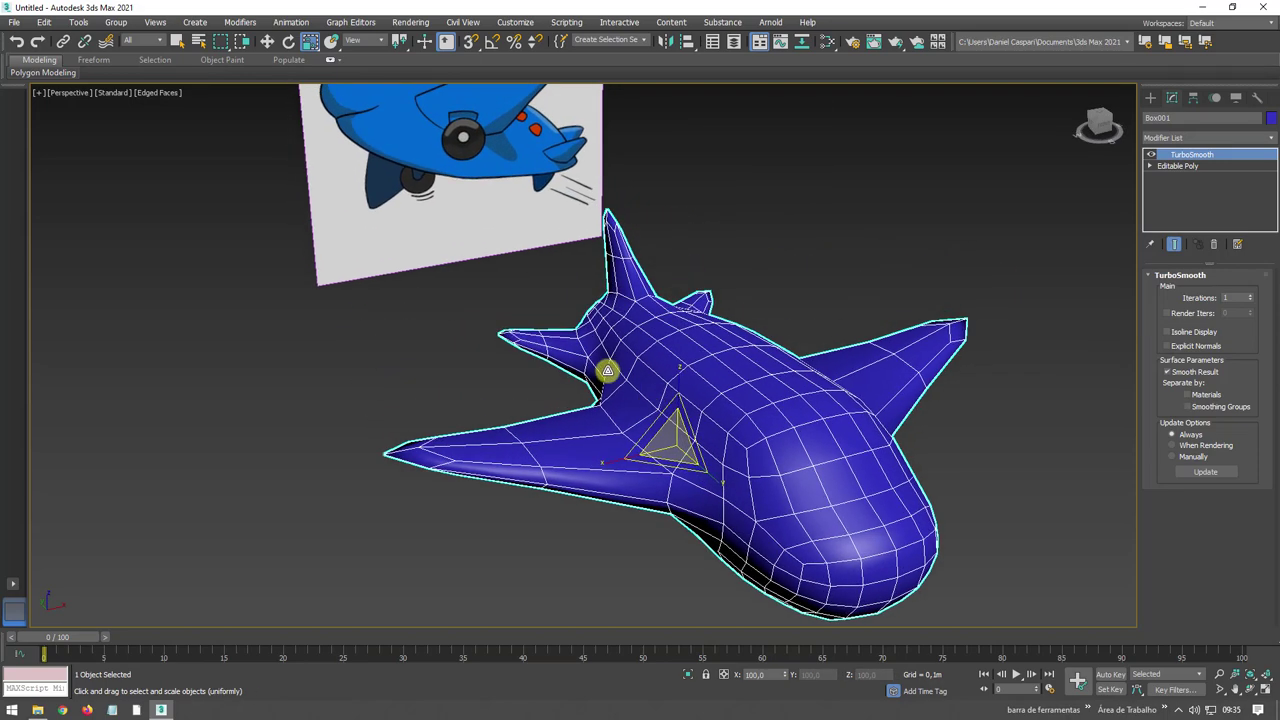
pyautogui.click(1178, 166)
# In Edge mode, select a single wing edge and shift it slightly sideways
pyautogui.click(1187, 290)
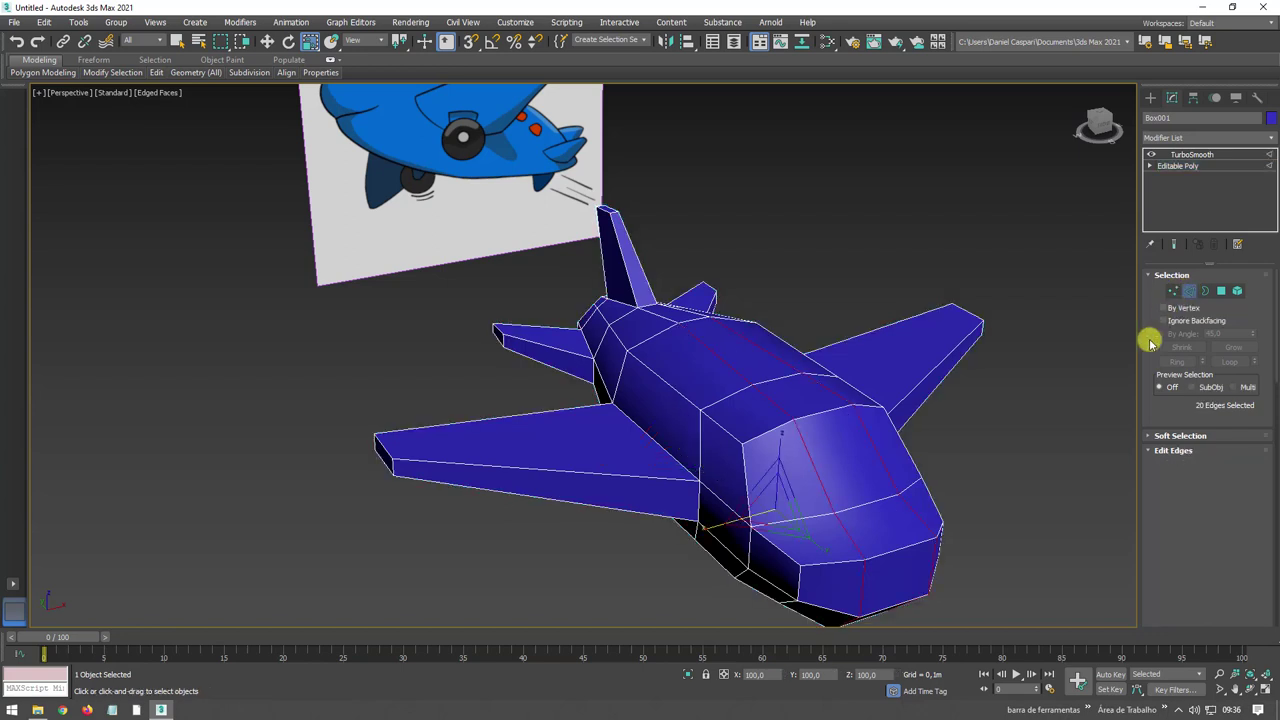
pyautogui.click(681, 481)
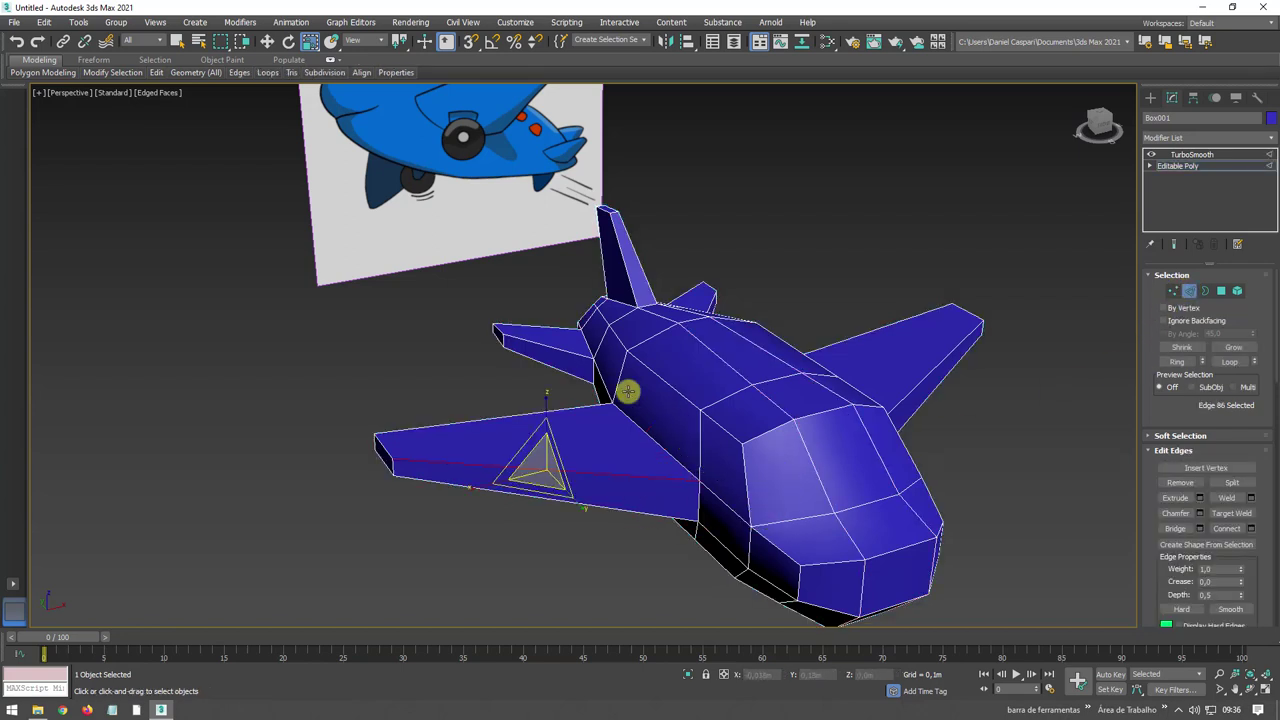
pyautogui.moveTo(195, 72)
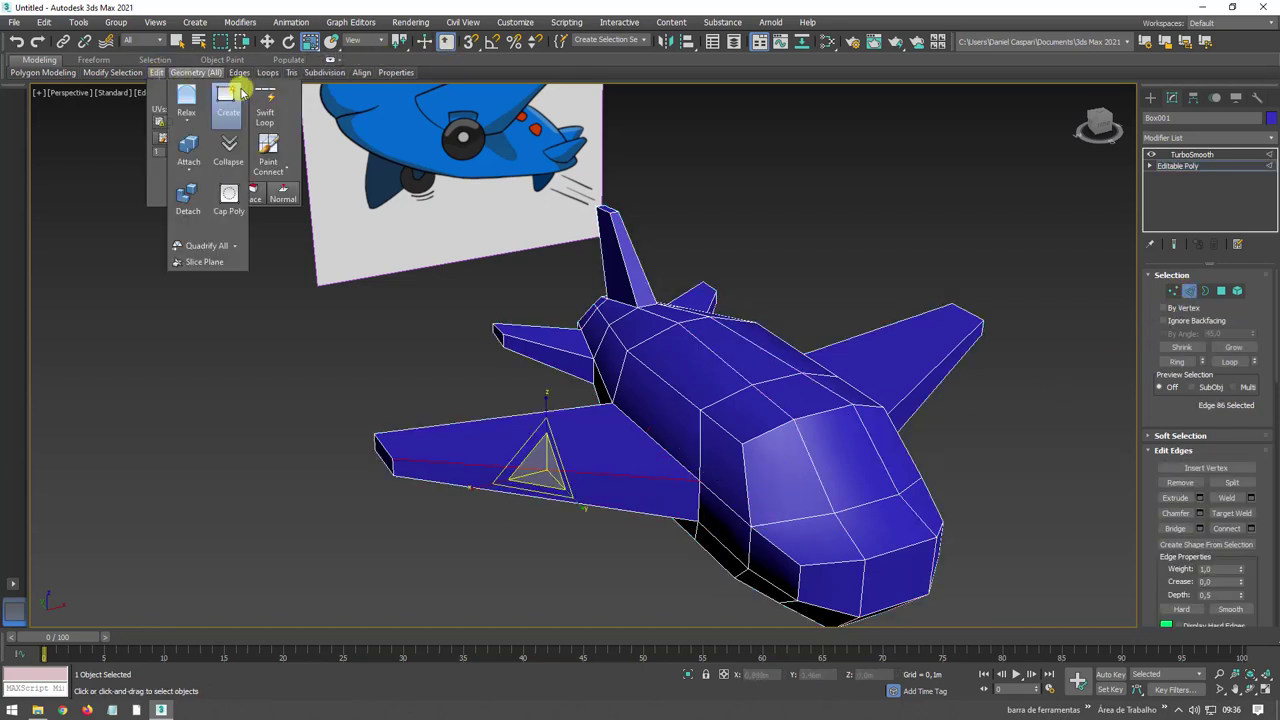
pyautogui.scroll(3, 670, 500)
pyautogui.scroll(3, 688, 505)
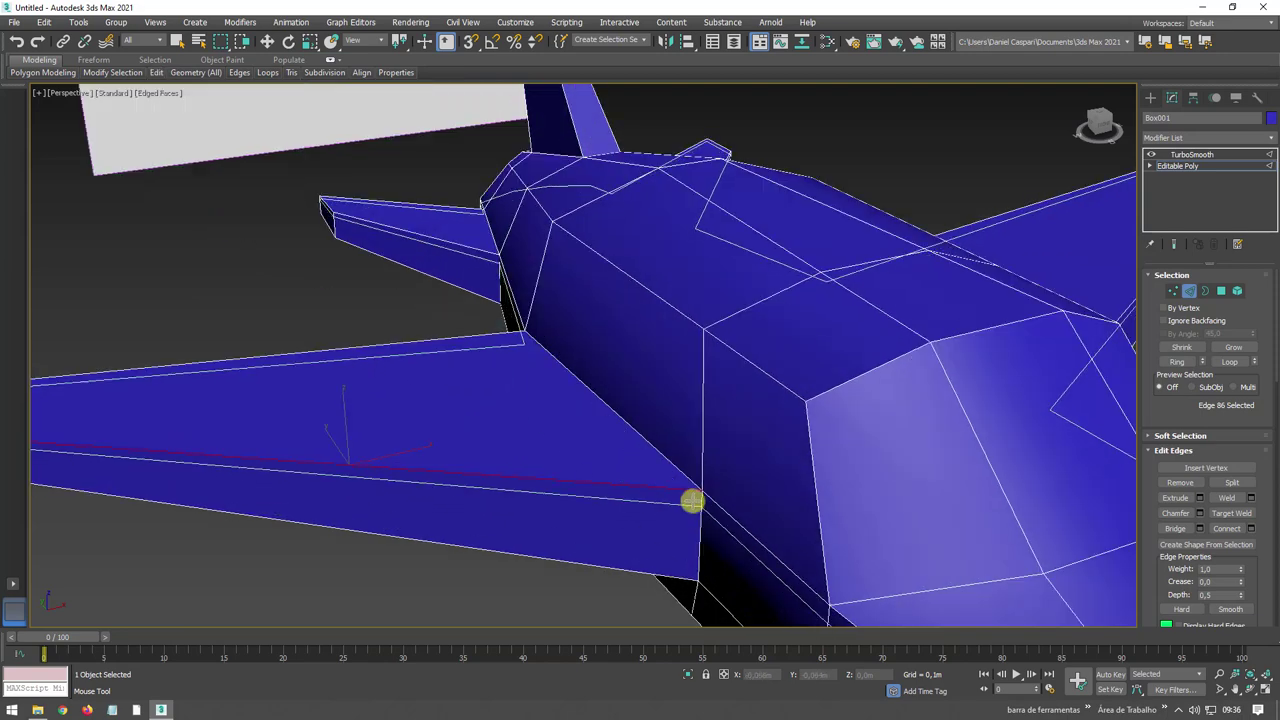
pyautogui.moveTo(692, 489); pyautogui.dragTo(697, 490)
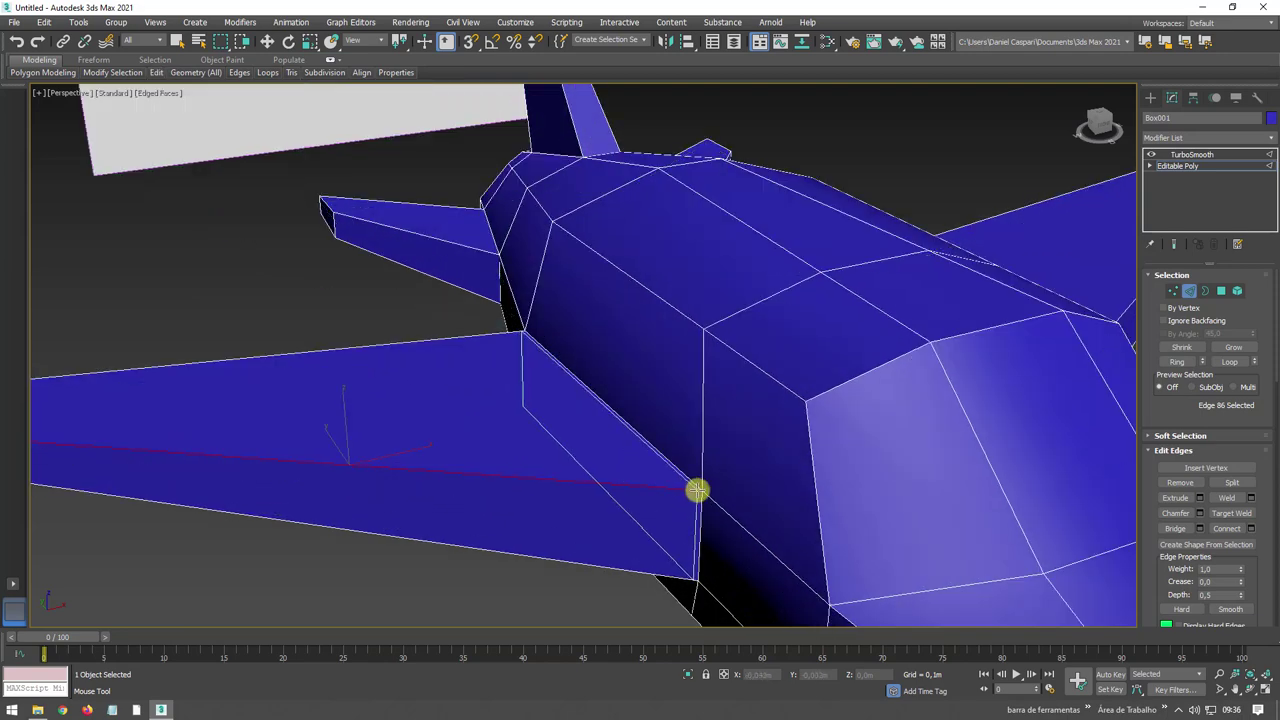
pyautogui.scroll(-5, 494, 300)
# Select the wing-root edge loop, then preview the TurboSmooth result and orbit around the smoothed plane
pyautogui.keyDown('alt'); pyautogui.moveTo(494, 300); pyautogui.dragTo(480, 337, button='middle'); pyautogui.keyUp('alt')
pyautogui.scroll(5, 380, 317)
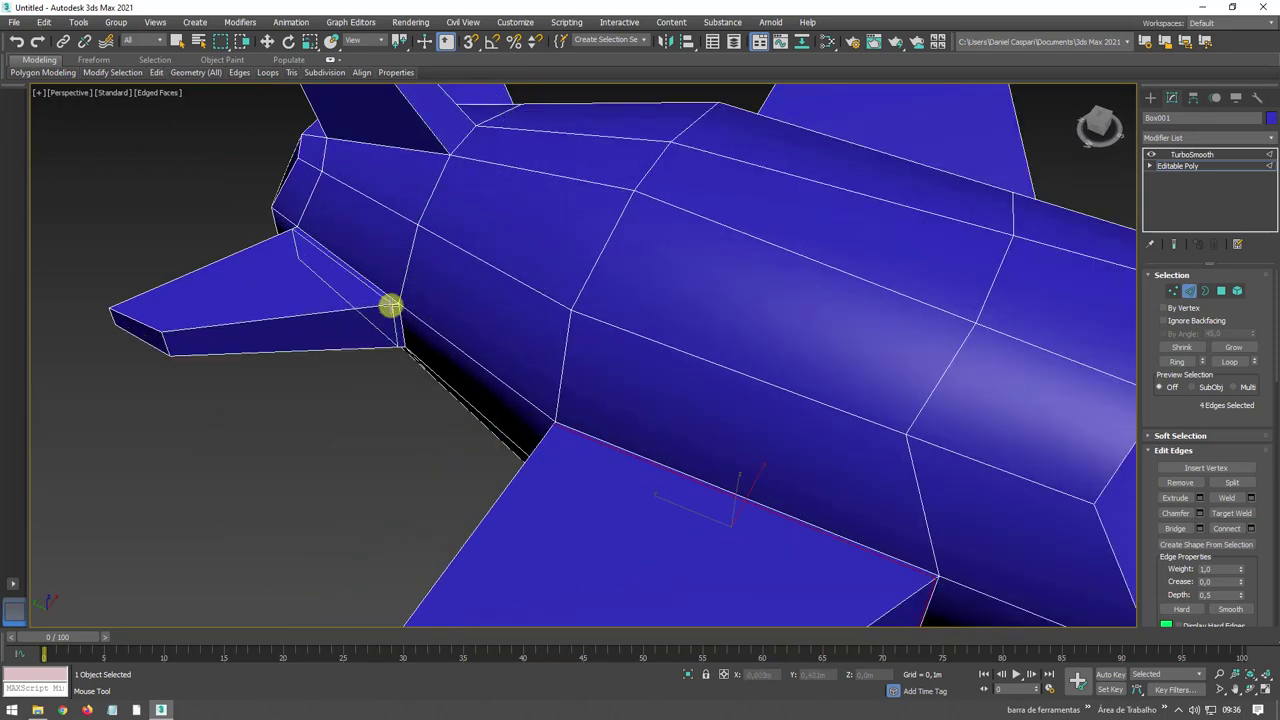
pyautogui.doubleClick(391, 305)
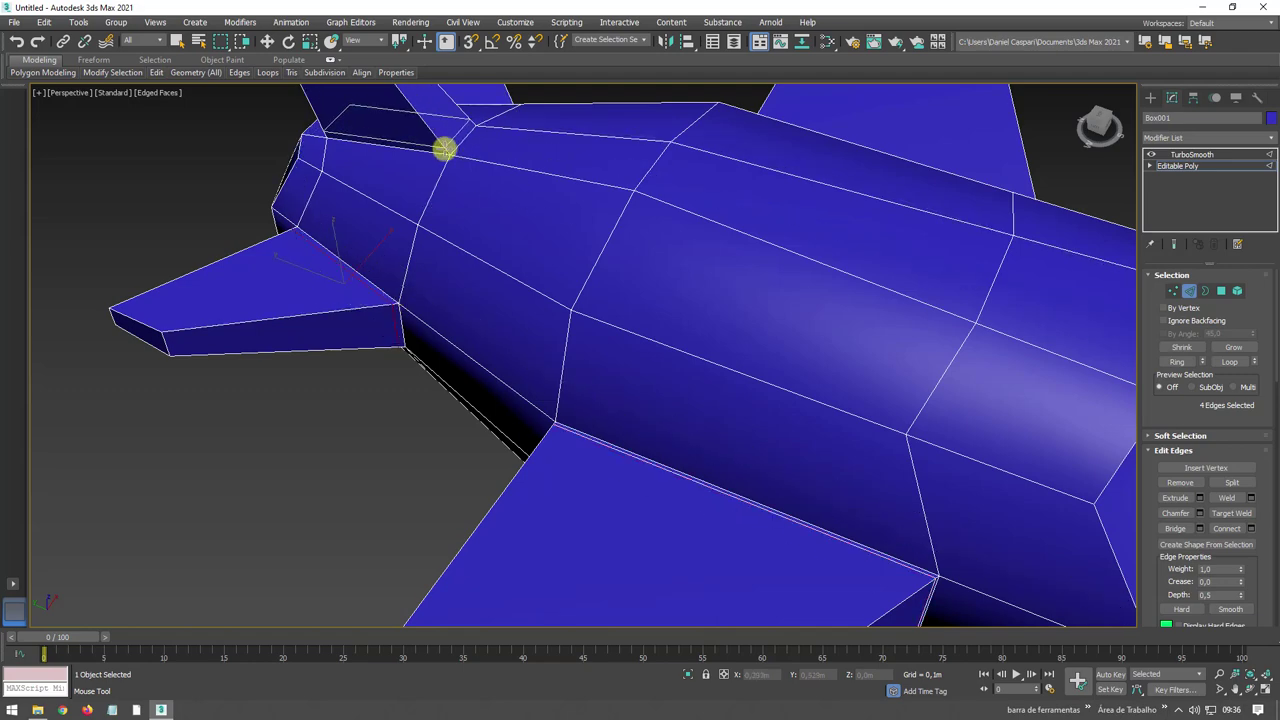
pyautogui.scroll(-3, 443, 148)
pyautogui.scroll(-3, 551, 180)
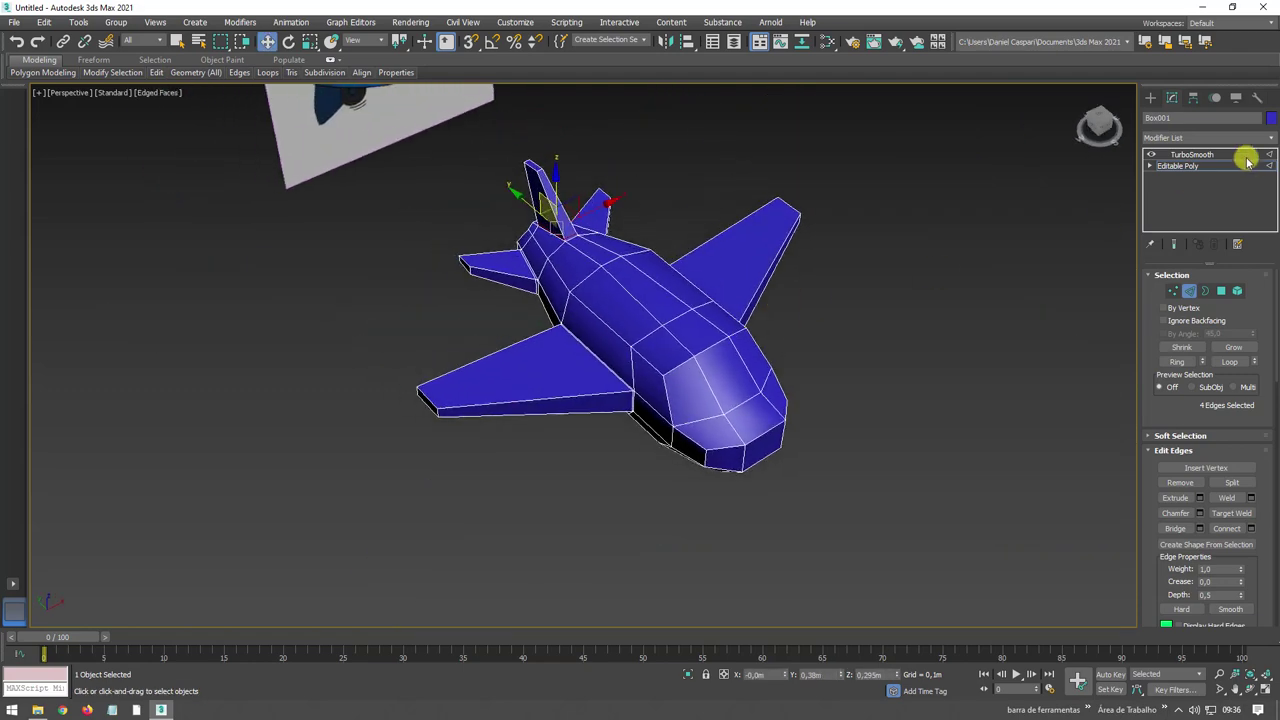
pyautogui.click(1192, 155)
pyautogui.moveTo(686, 291)
pyautogui.keyDown('alt'); pyautogui.mouseDown(button='middle')
pyautogui.moveTo(720, 414)
pyautogui.moveTo(709, 325)
pyautogui.moveTo(529, 351)
pyautogui.moveTo(503, 406)
pyautogui.moveTo(577, 474)
pyautogui.mouseUp(button='middle'); pyautogui.keyUp('alt')
pyautogui.scroll(5, 571, 369)
pyautogui.scroll(-5, 542, 376)
pyautogui.scroll(5, 580, 500)
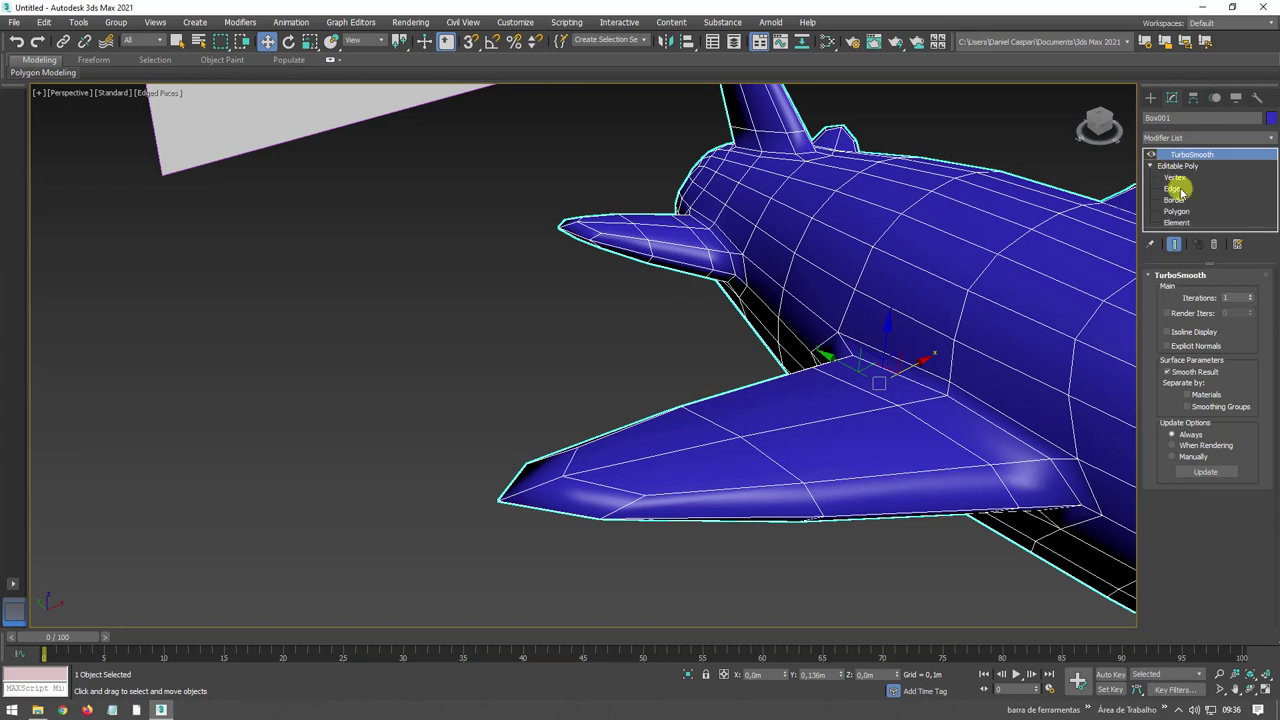
# Insert a new edge loop across the wing at edge level
pyautogui.click(1176, 189)
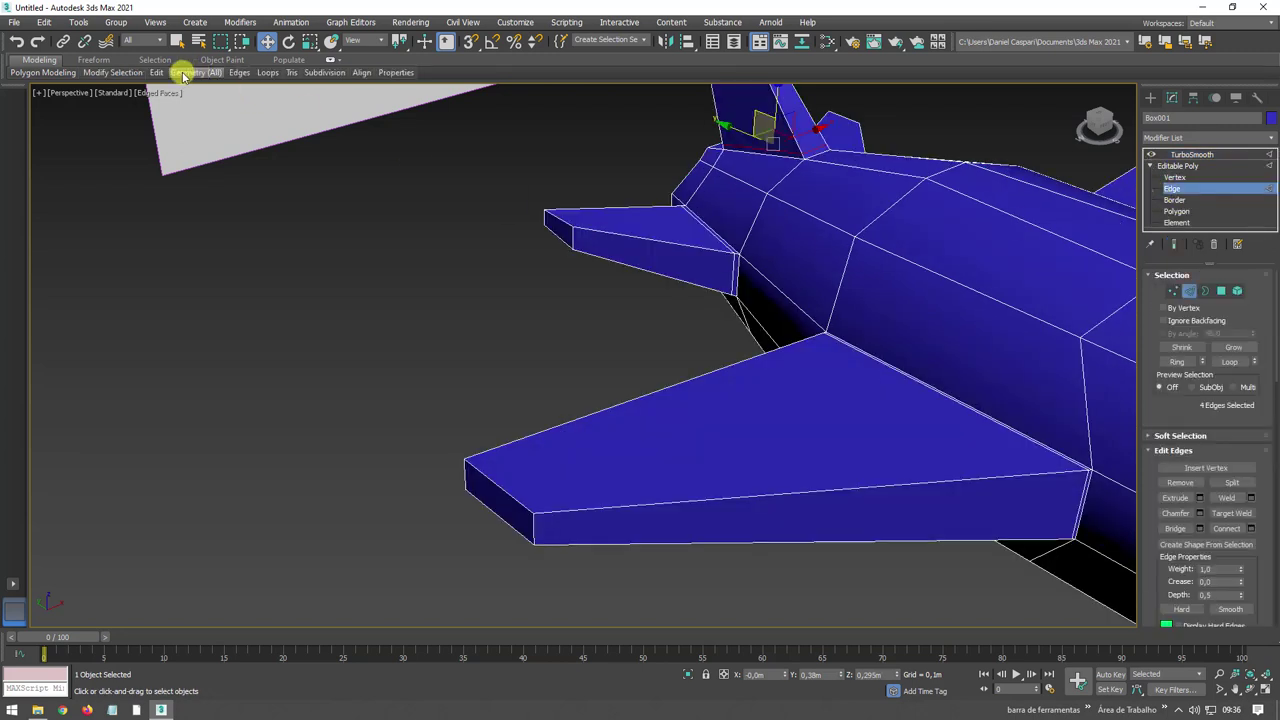
pyautogui.moveTo(156, 73)
pyautogui.click(266, 100)
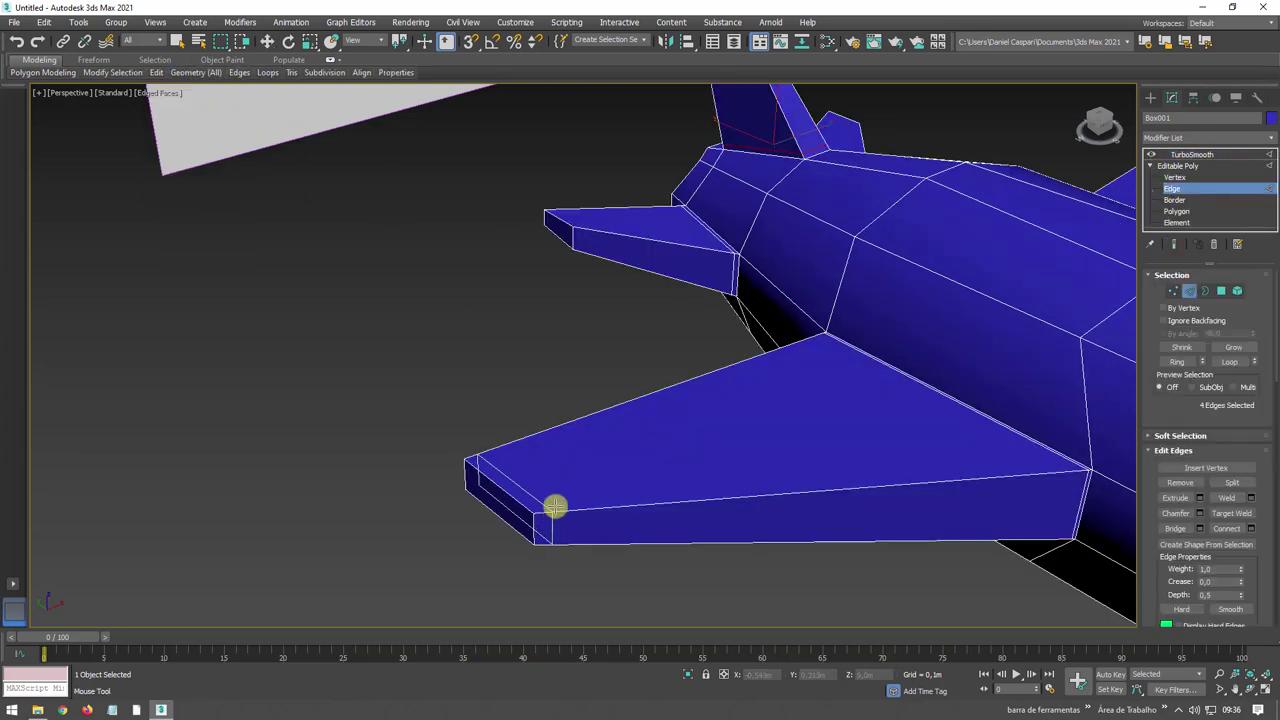
pyautogui.scroll(-5, 561, 507)
pyautogui.keyDown('alt'); pyautogui.moveTo(534, 474); pyautogui.dragTo(574, 497, button='middle'); pyautogui.keyUp('alt')
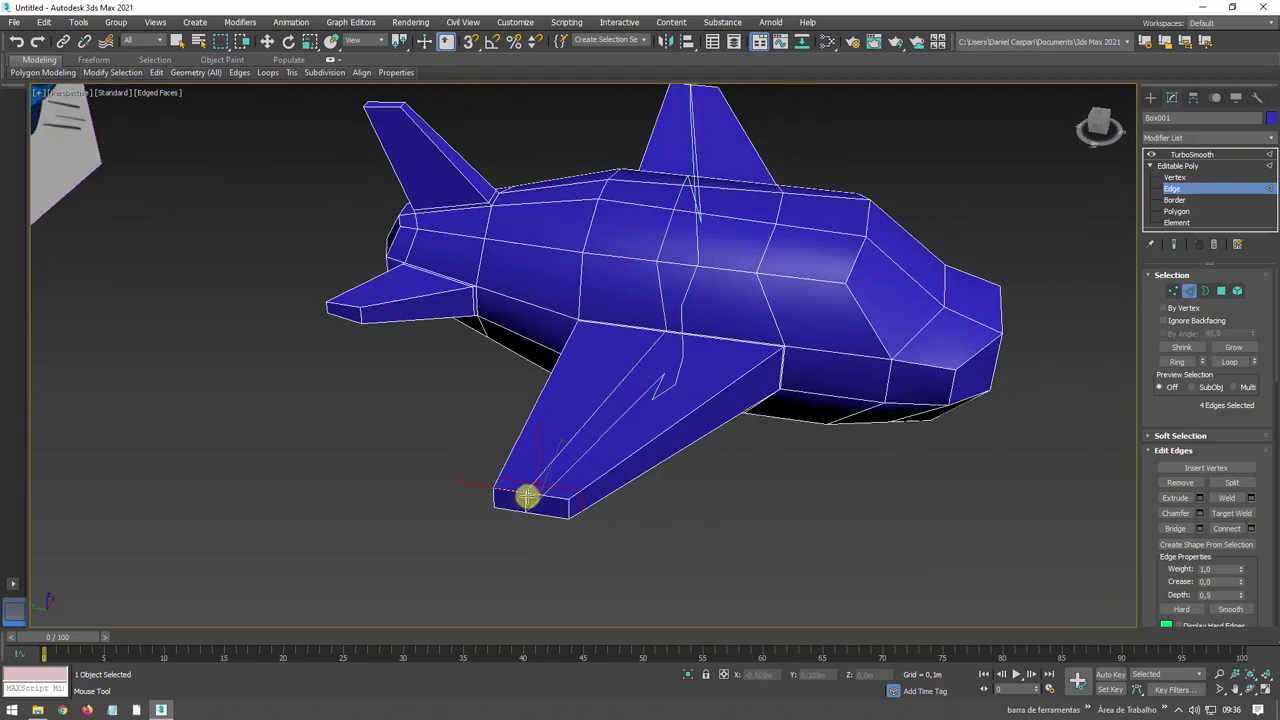
pyautogui.click(531, 494)
pyautogui.rightClick(883, 390)
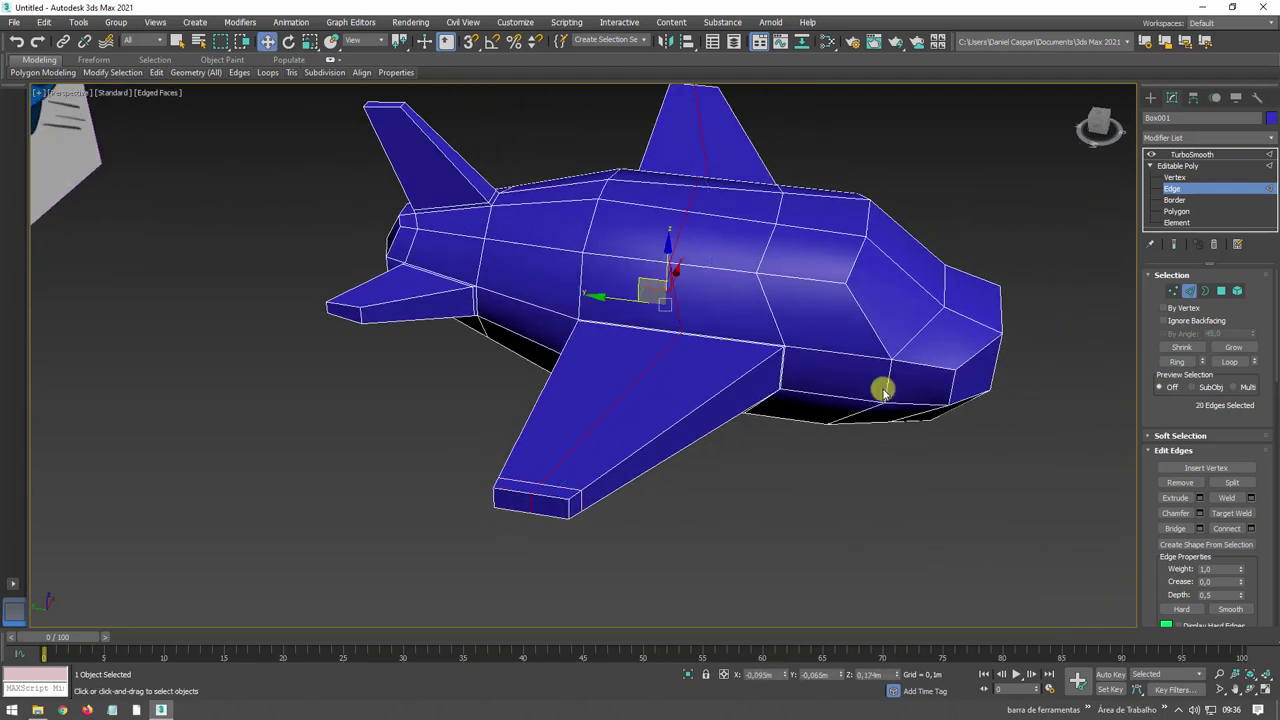
# Preview the smoothed airplane from several angles against the reference image
pyautogui.click(1192, 155)
pyautogui.keyDown('alt'); pyautogui.moveTo(1020, 271); pyautogui.dragTo(926, 377, button='middle'); pyautogui.keyUp('alt')
pyautogui.scroll(-5, 872, 316)
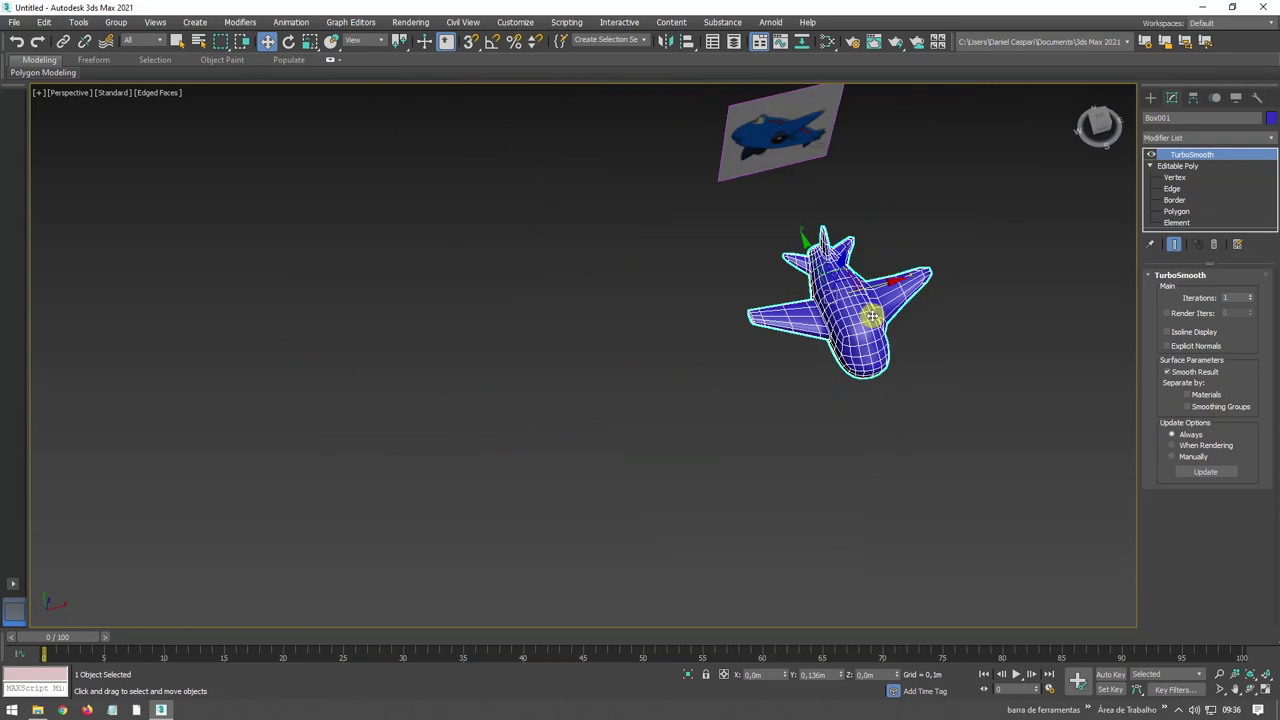
pyautogui.moveTo(872, 316)
pyautogui.keyDown('alt'); pyautogui.mouseDown(button='middle')
pyautogui.moveTo(814, 437)
pyautogui.moveTo(797, 391)
pyautogui.mouseUp(button='middle'); pyautogui.keyUp('alt')
pyautogui.scroll(5, 700, 420)
pyautogui.scroll(3, 654, 443)
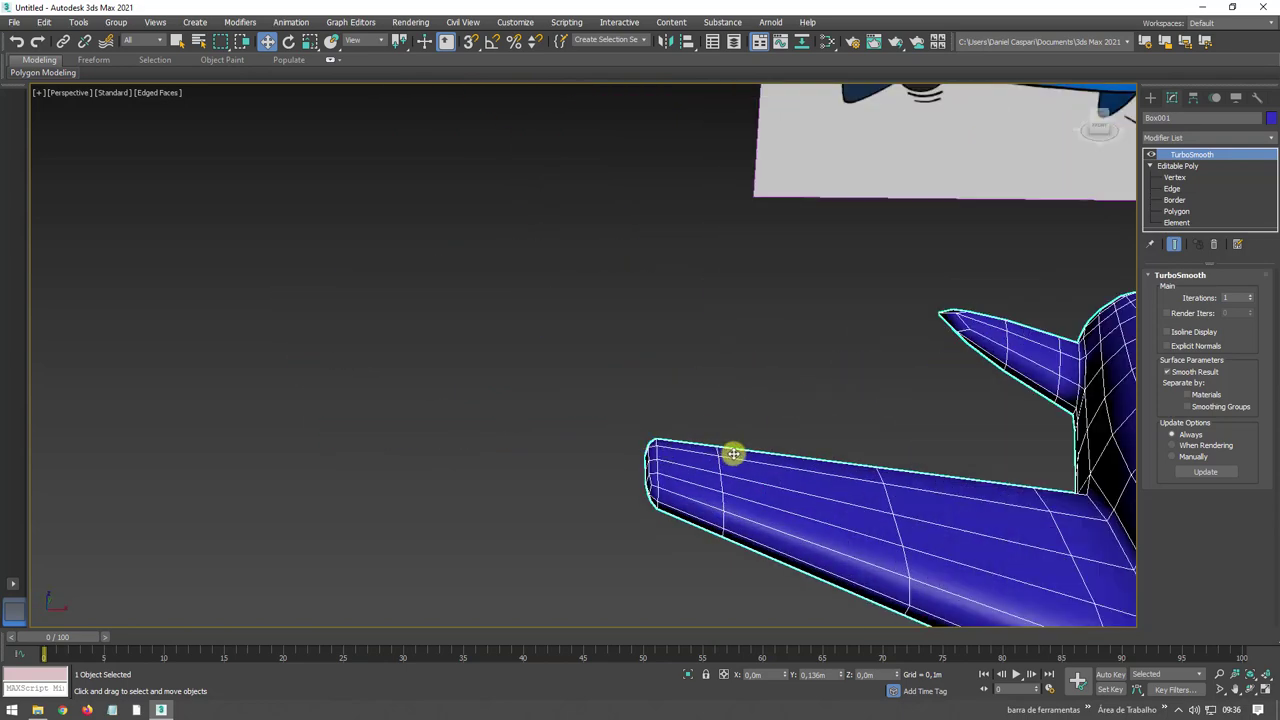
# Delete TurboSmooth and remove the lengthwise edge loop through fuselage and wings
pyautogui.click(1216, 247)
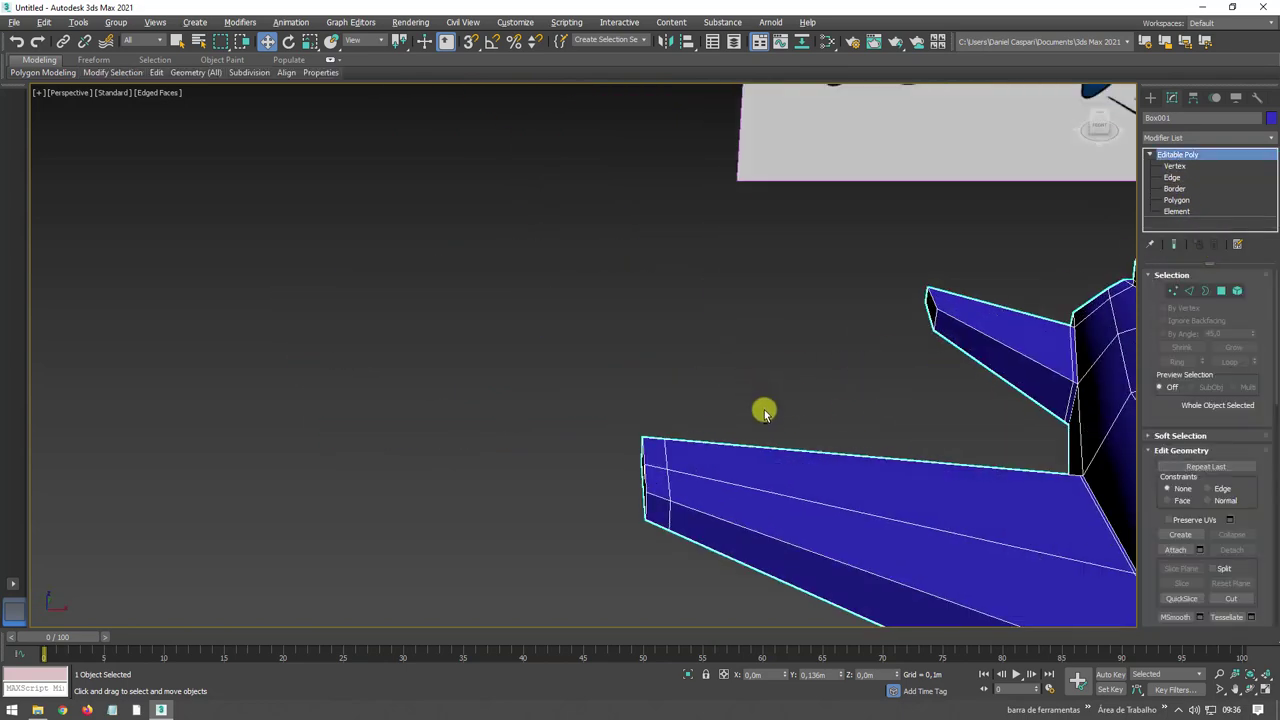
pyautogui.moveTo(763, 411)
pyautogui.keyDown('alt'); pyautogui.mouseDown(button='middle')
pyautogui.moveTo(706, 257)
pyautogui.moveTo(885, 324)
pyautogui.moveTo(1142, 332)
pyautogui.mouseUp(button='middle'); pyautogui.keyUp('alt')
pyautogui.scroll(-3, 885, 324)
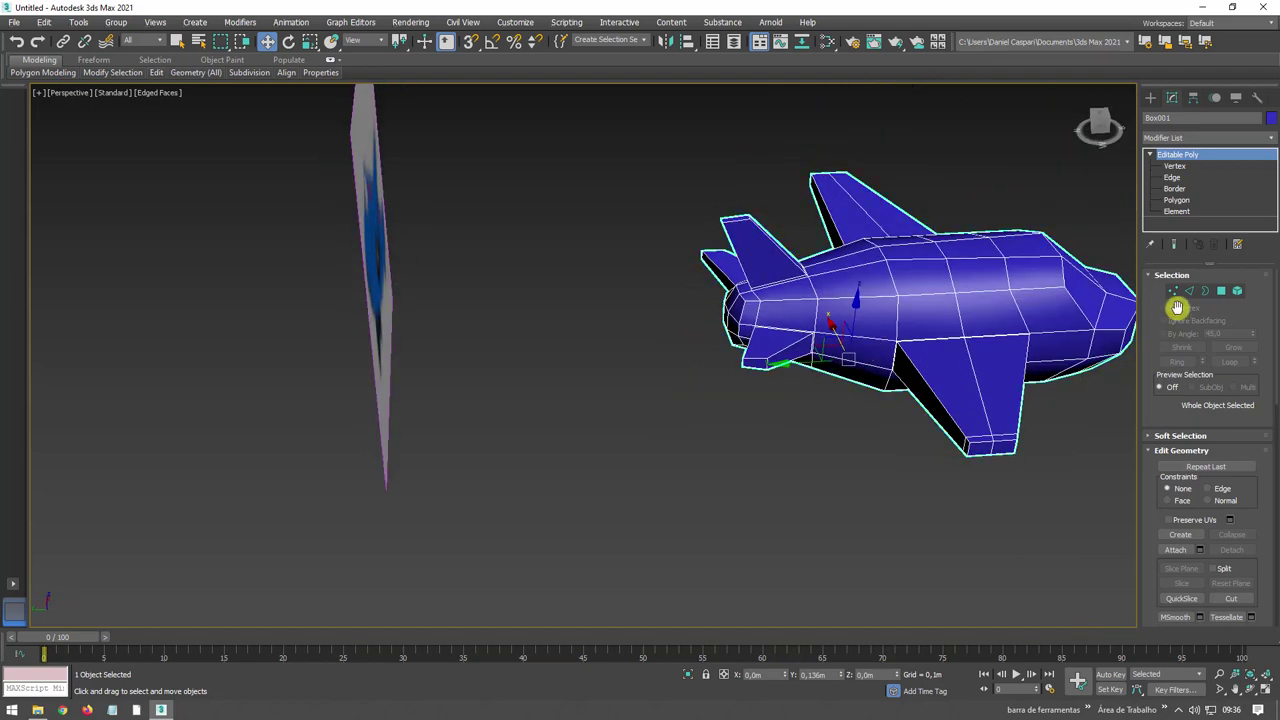
pyautogui.click(1189, 291)
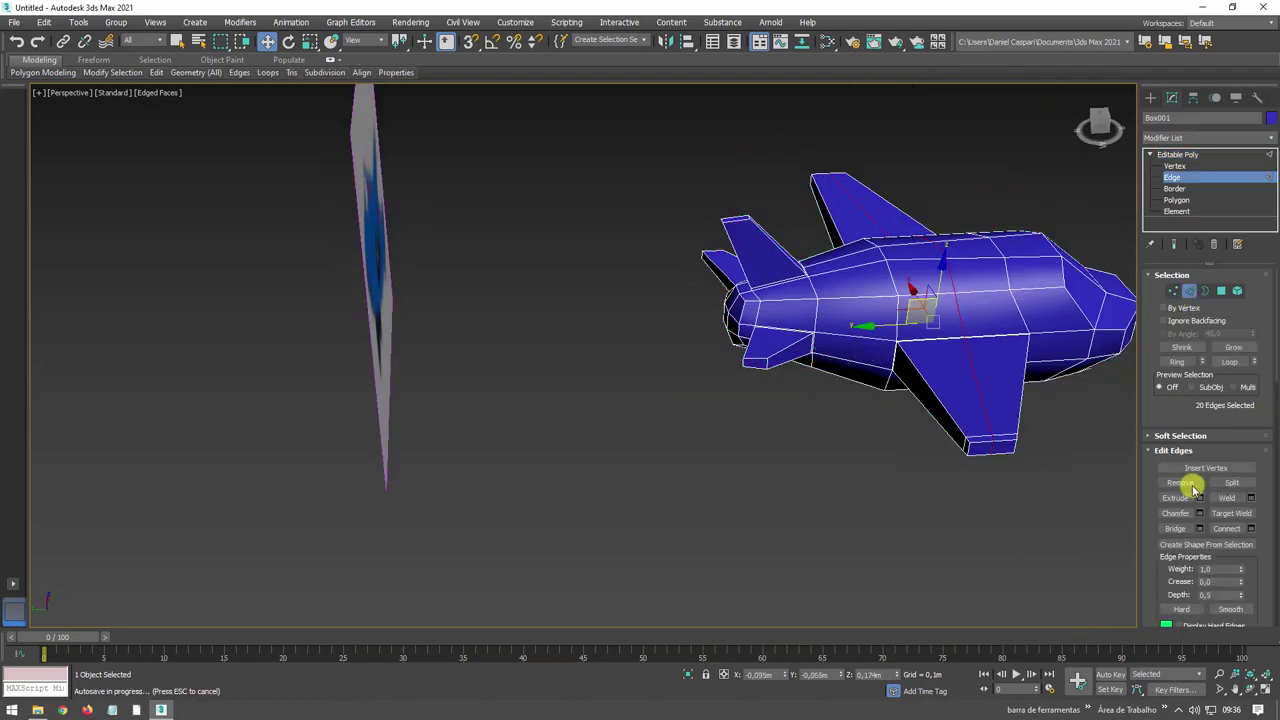
pyautogui.click(1181, 483)
# Select the four wing-tip vertices from a top view
pyautogui.moveTo(1006, 434)
pyautogui.keyDown('alt'); pyautogui.mouseDown(button='middle')
pyautogui.moveTo(980, 423)
pyautogui.moveTo(1224, 268)
pyautogui.mouseUp(button='middle'); pyautogui.keyUp('alt')
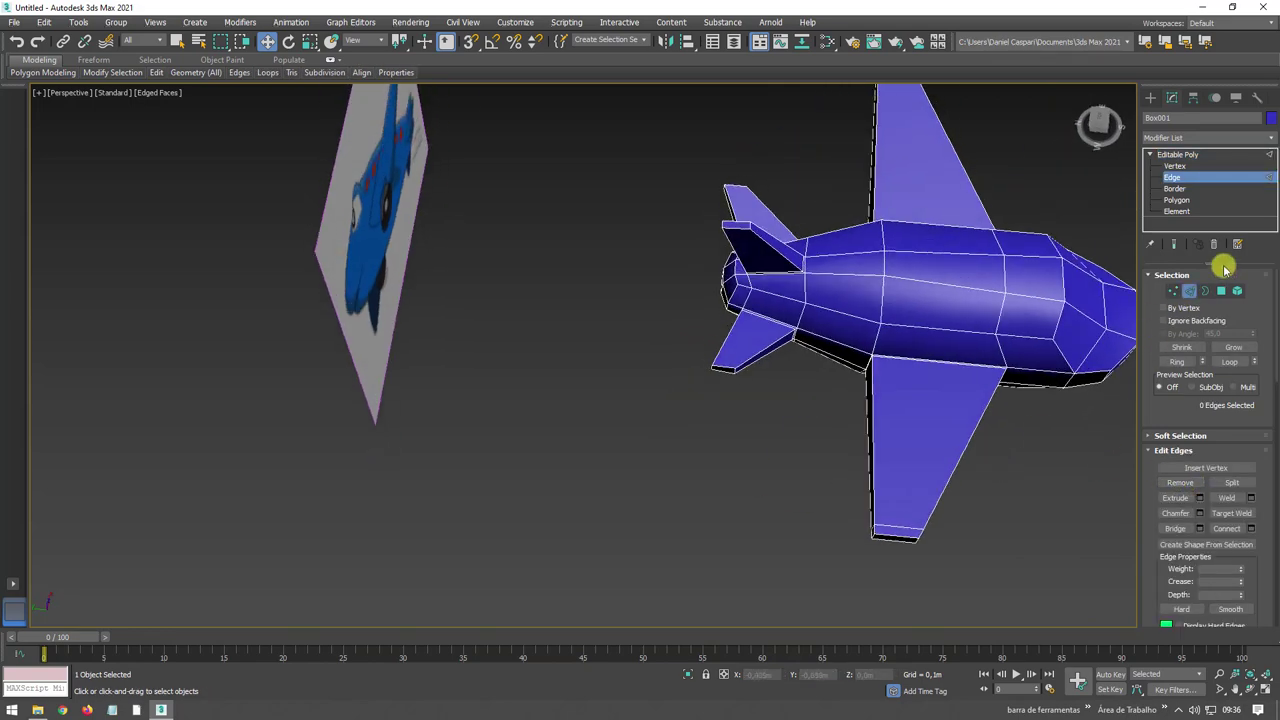
pyautogui.click(1174, 291)
pyautogui.moveTo(903, 562)
pyautogui.mouseDown()
pyautogui.moveTo(866, 537)
pyautogui.moveTo(966, 577)
pyautogui.moveTo(834, 529)
pyautogui.mouseUp()
pyautogui.click(1183, 155)
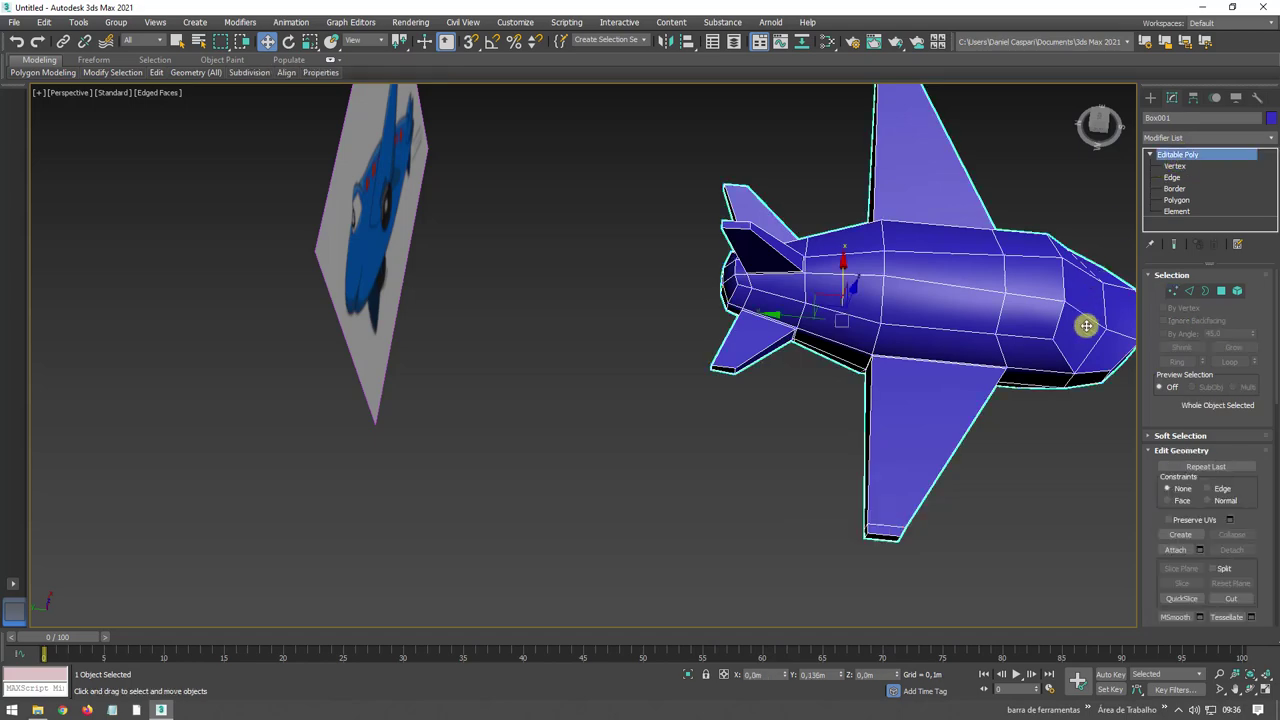
pyautogui.keyDown('alt'); pyautogui.moveTo(1086, 329); pyautogui.dragTo(1160, 207, button='middle'); pyautogui.keyUp('alt')
pyautogui.click(1273, 152)
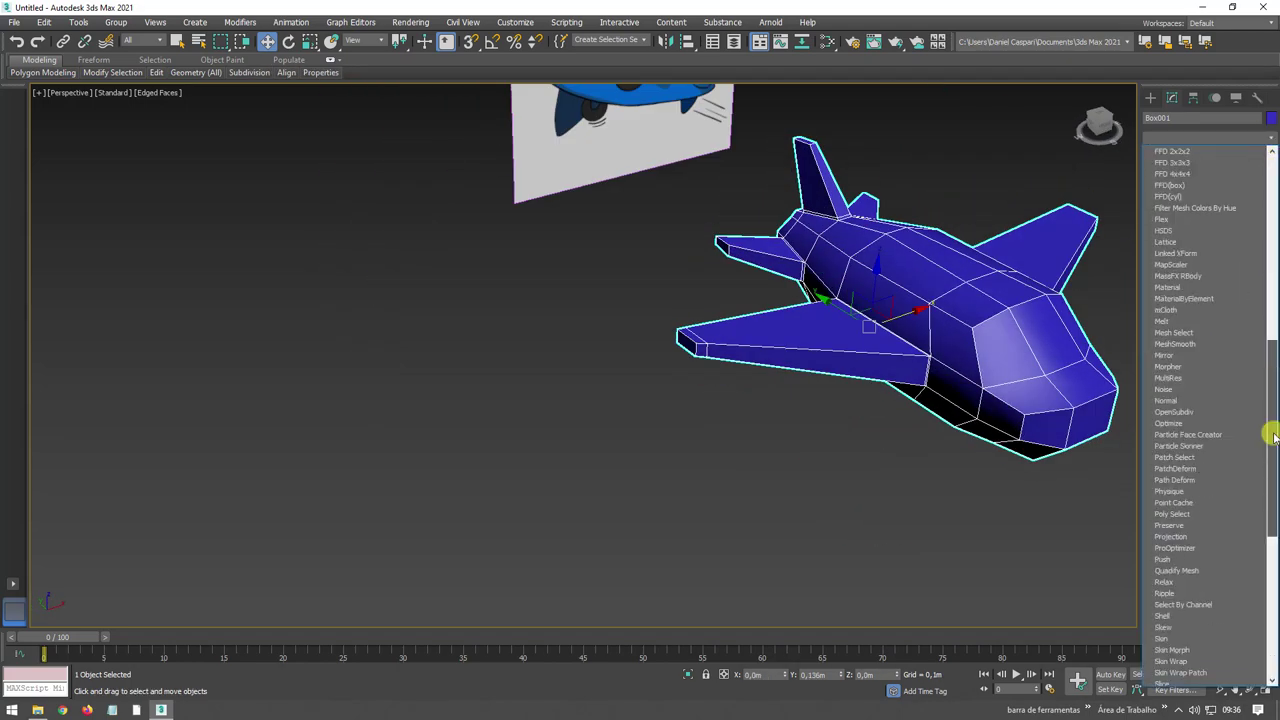
pyautogui.scroll(-5, 1230, 420)
pyautogui.click(1197, 449)
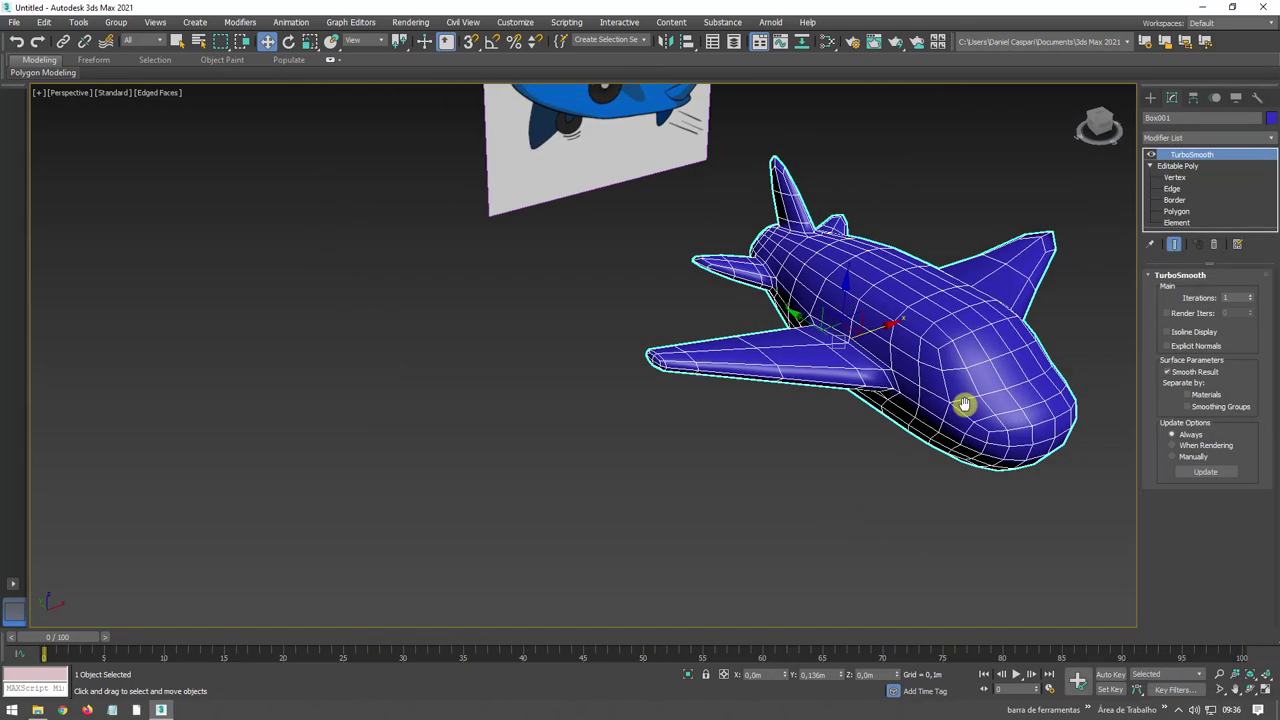
pyautogui.scroll(3, 932, 373)
pyautogui.click(1250, 295)
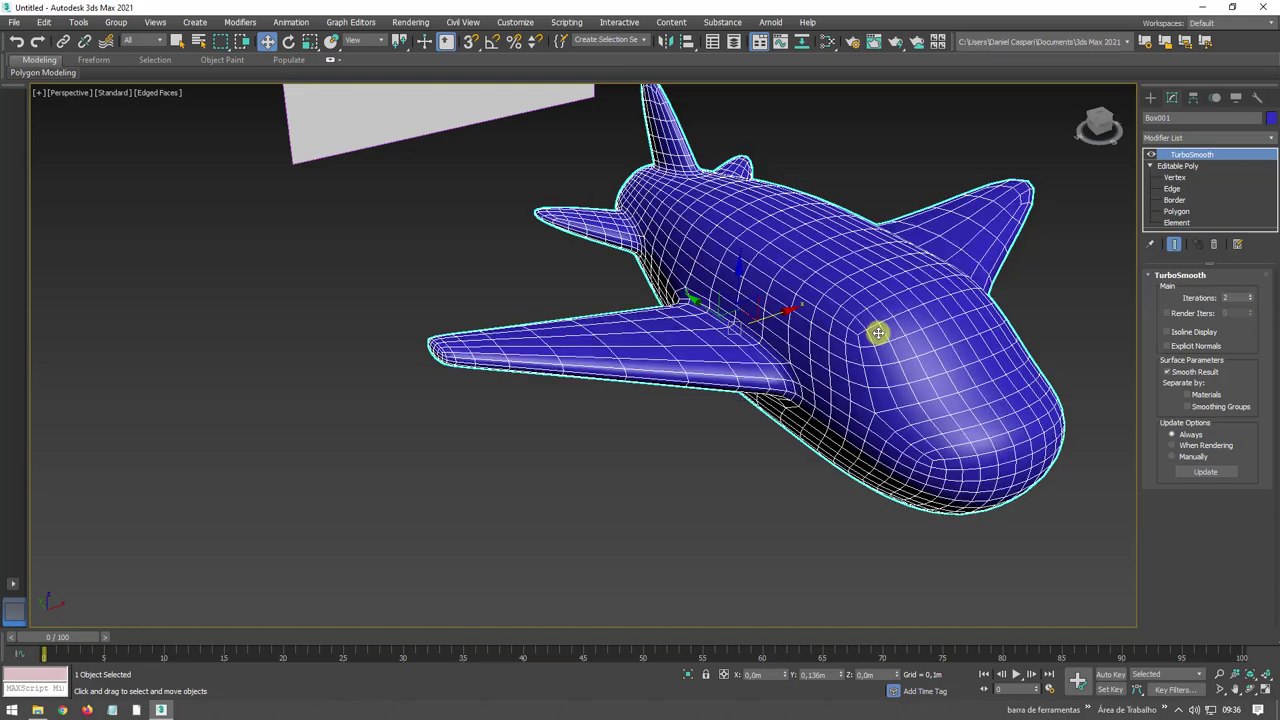
pyautogui.moveTo(877, 331)
pyautogui.keyDown('alt'); pyautogui.mouseDown(button='middle')
pyautogui.moveTo(823, 408)
pyautogui.moveTo(734, 326)
pyautogui.moveTo(878, 347)
pyautogui.moveTo(866, 363)
pyautogui.moveTo(900, 340)
pyautogui.mouseUp(button='middle'); pyautogui.keyUp('alt')
pyautogui.click(1217, 245)
pyautogui.moveTo(866, 277)
pyautogui.keyDown('alt'); pyautogui.mouseDown(button='middle')
pyautogui.moveTo(826, 366)
pyautogui.moveTo(932, 325)
pyautogui.mouseUp(button='middle'); pyautogui.keyUp('alt')
pyautogui.scroll(-3, 840, 365)
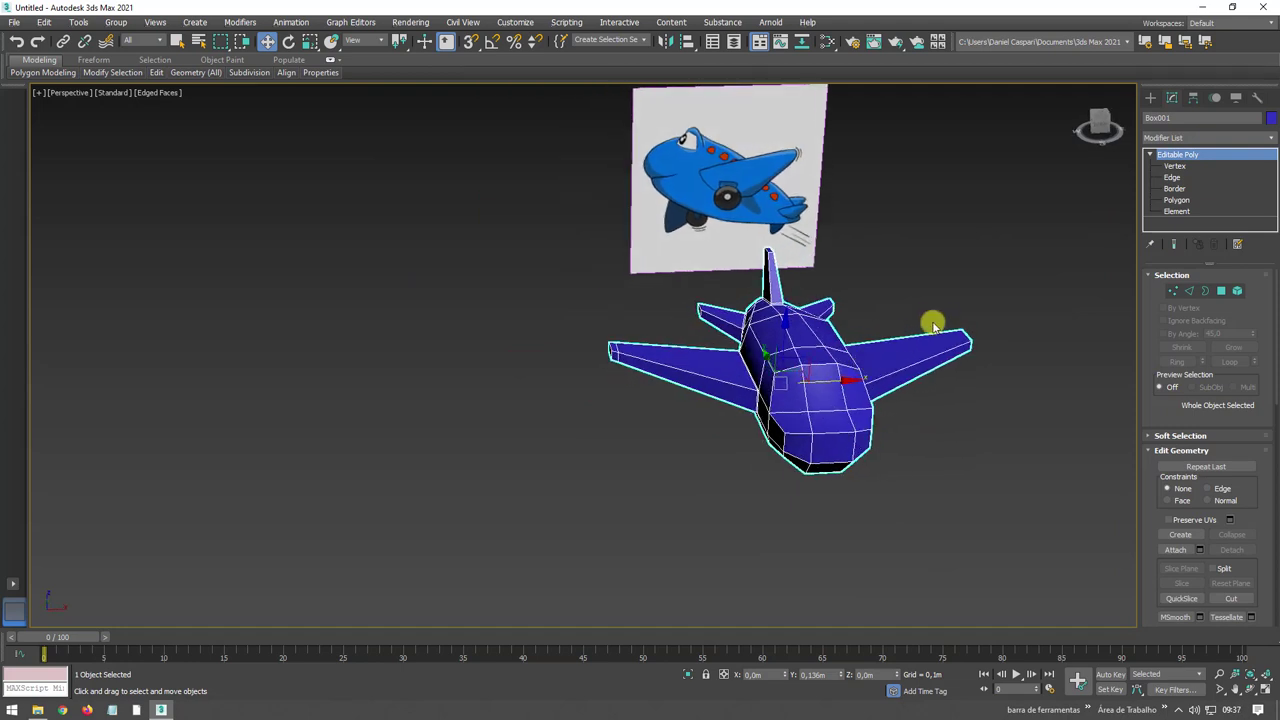
# Add a Symmetry modifier to the airplane with Flip enabled
pyautogui.click(1270, 140)
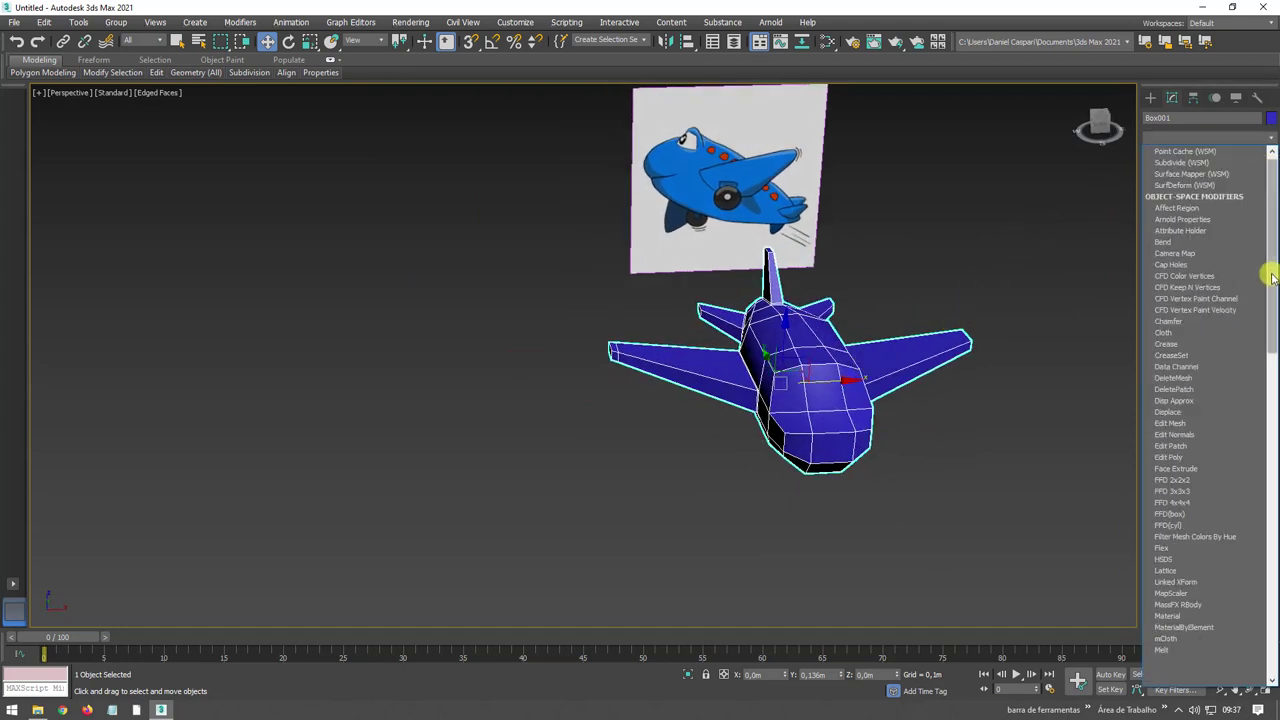
pyautogui.scroll(-10, 1268, 271)
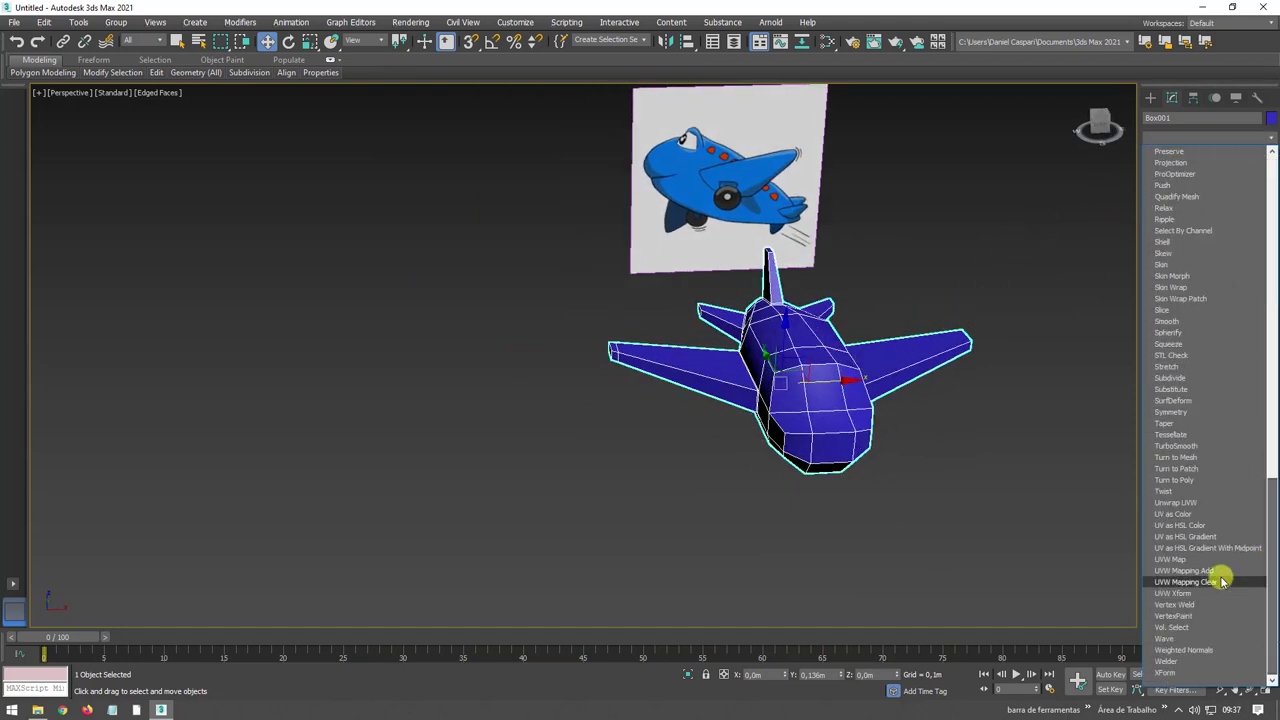
pyautogui.click(1172, 412)
pyautogui.moveTo(877, 374)
pyautogui.keyDown('alt'); pyautogui.mouseDown(button='middle')
pyautogui.moveTo(849, 423)
pyautogui.moveTo(880, 400)
pyautogui.moveTo(800, 457)
pyautogui.moveTo(857, 434)
pyautogui.moveTo(828, 366)
pyautogui.mouseUp(button='middle'); pyautogui.keyUp('alt')
pyautogui.click(1185, 316)
# Collapse the mirrored airplane into an Editable Poly
pyautogui.rightClick(828, 366)
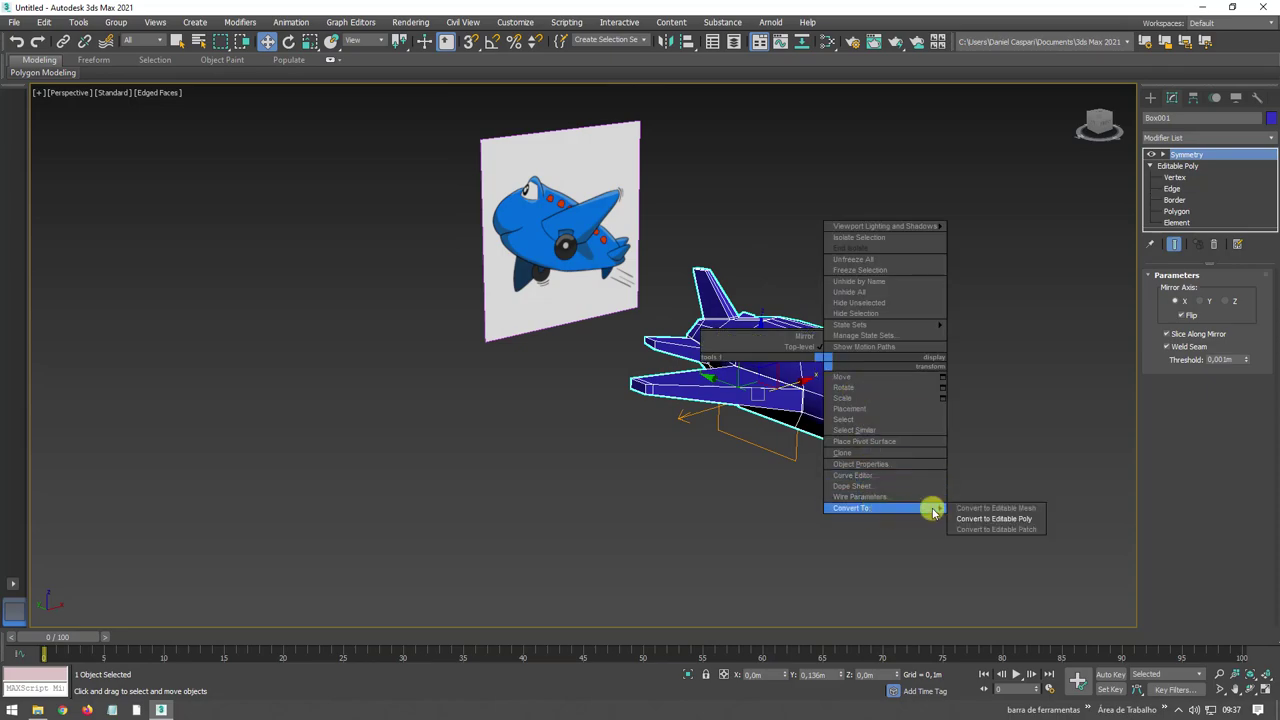
pyautogui.click(971, 517)
pyautogui.keyDown('alt'); pyautogui.moveTo(1001, 448); pyautogui.dragTo(894, 374, button='middle'); pyautogui.keyUp('alt')
# Scale apart a pair of lengthwise edges on the fuselage nose along X
pyautogui.scroll(4, 889, 386)
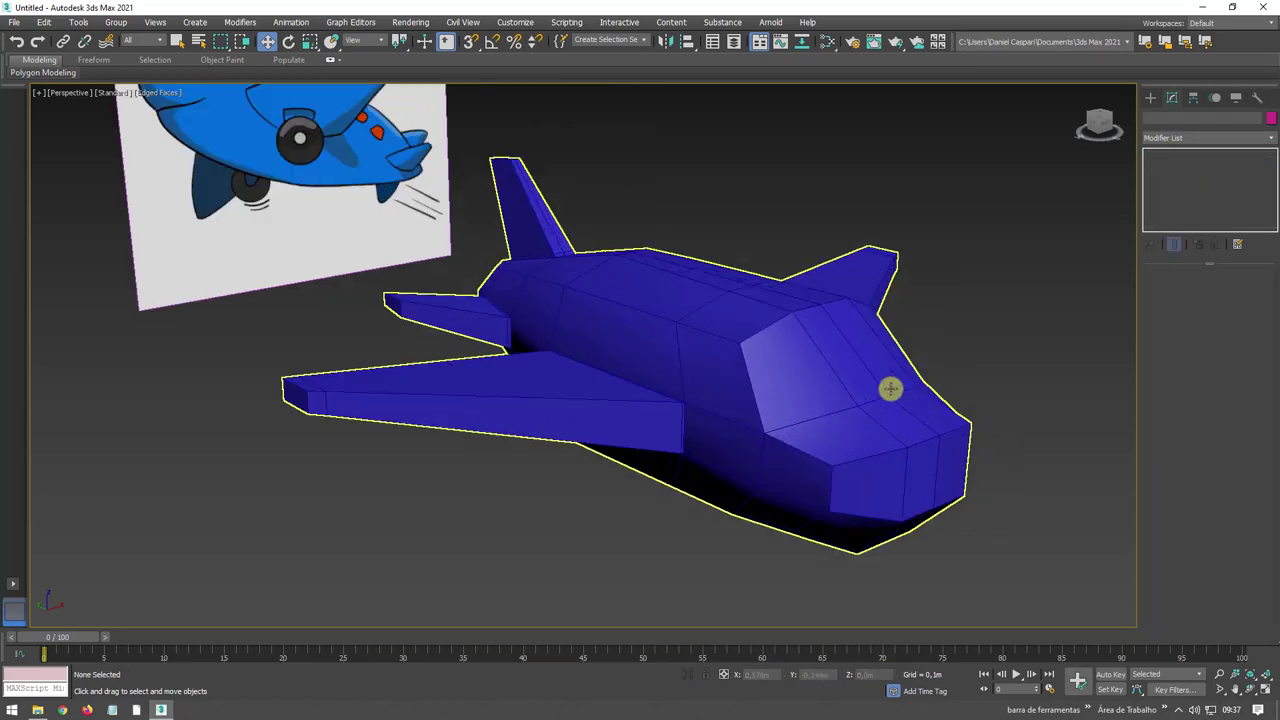
pyautogui.moveTo(986, 423)
pyautogui.keyDown('alt'); pyautogui.mouseDown(button='middle')
pyautogui.moveTo(878, 433)
pyautogui.moveTo(909, 334)
pyautogui.moveTo(963, 374)
pyautogui.moveTo(974, 426)
pyautogui.mouseUp(button='middle'); pyautogui.keyUp('alt')
pyautogui.scroll(-5, 902, 372)
pyautogui.keyDown('alt'); pyautogui.moveTo(902, 372); pyautogui.dragTo(866, 443, button='middle'); pyautogui.keyUp('alt')
pyautogui.scroll(5, 888, 443)
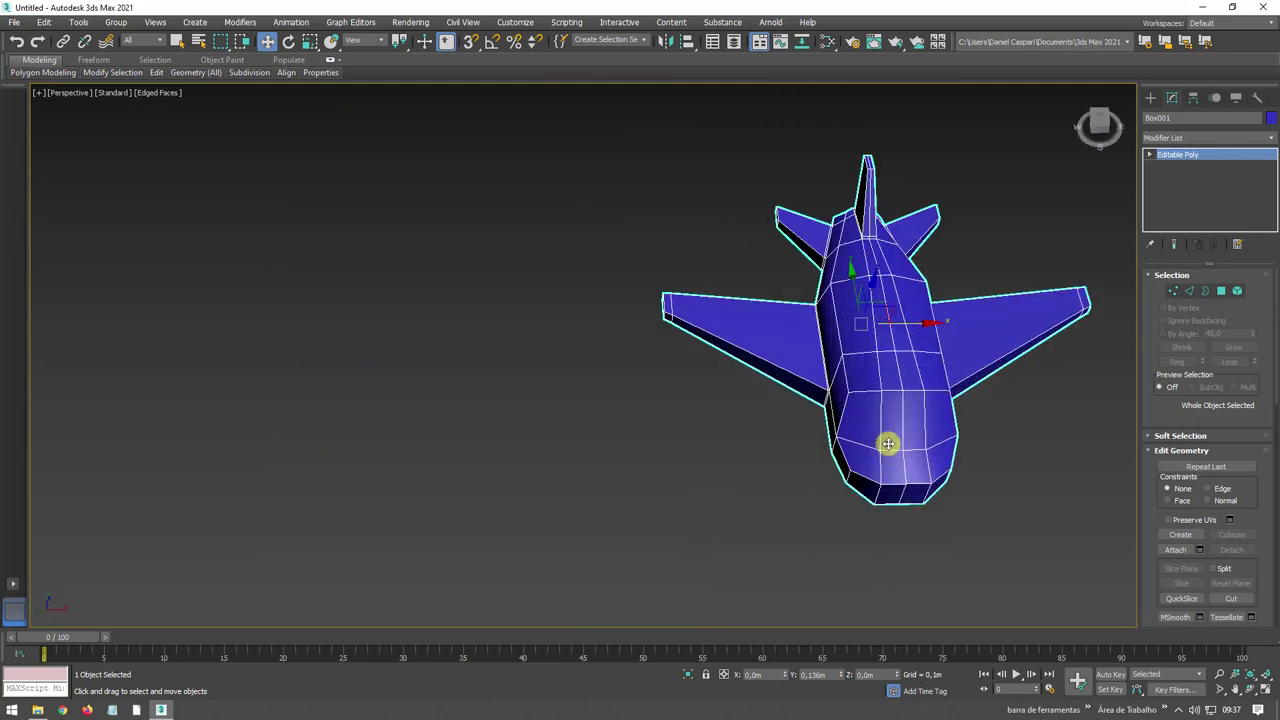
pyautogui.scroll(2, 890, 452)
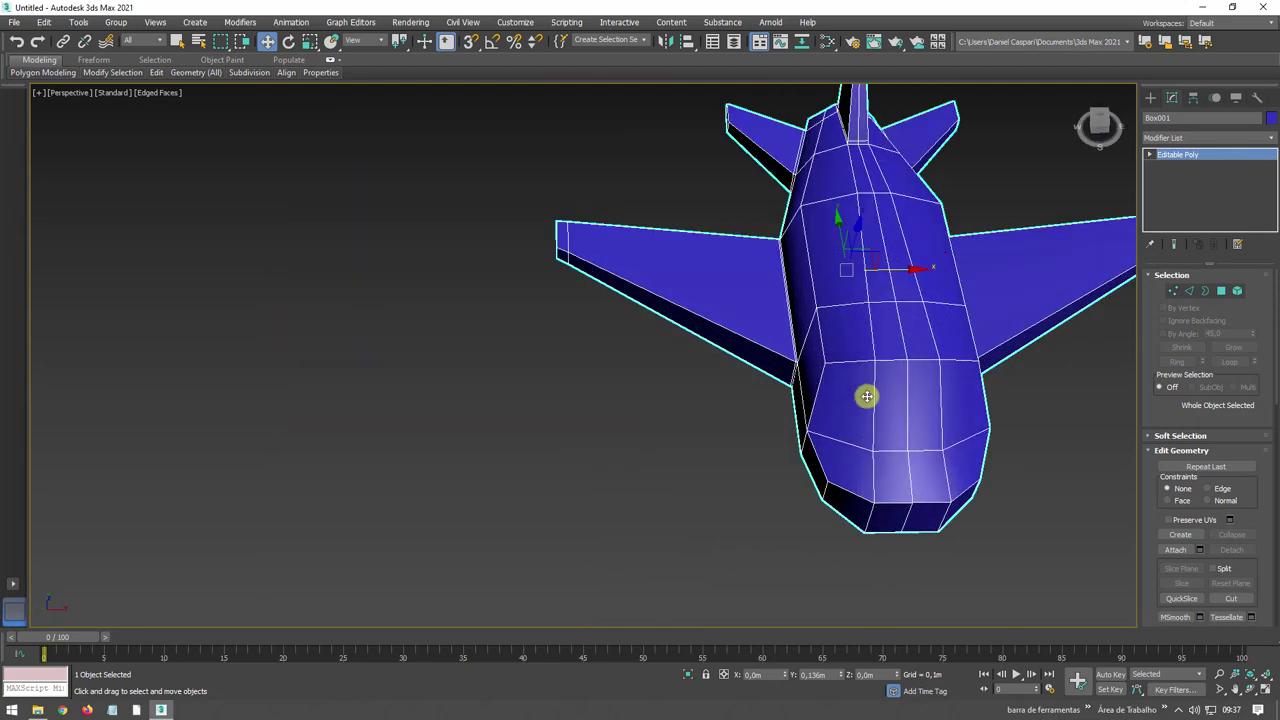
pyautogui.moveTo(866, 396); pyautogui.dragTo(752, 380, button='middle')
pyautogui.scroll(2, 752, 380)
pyautogui.press('2')
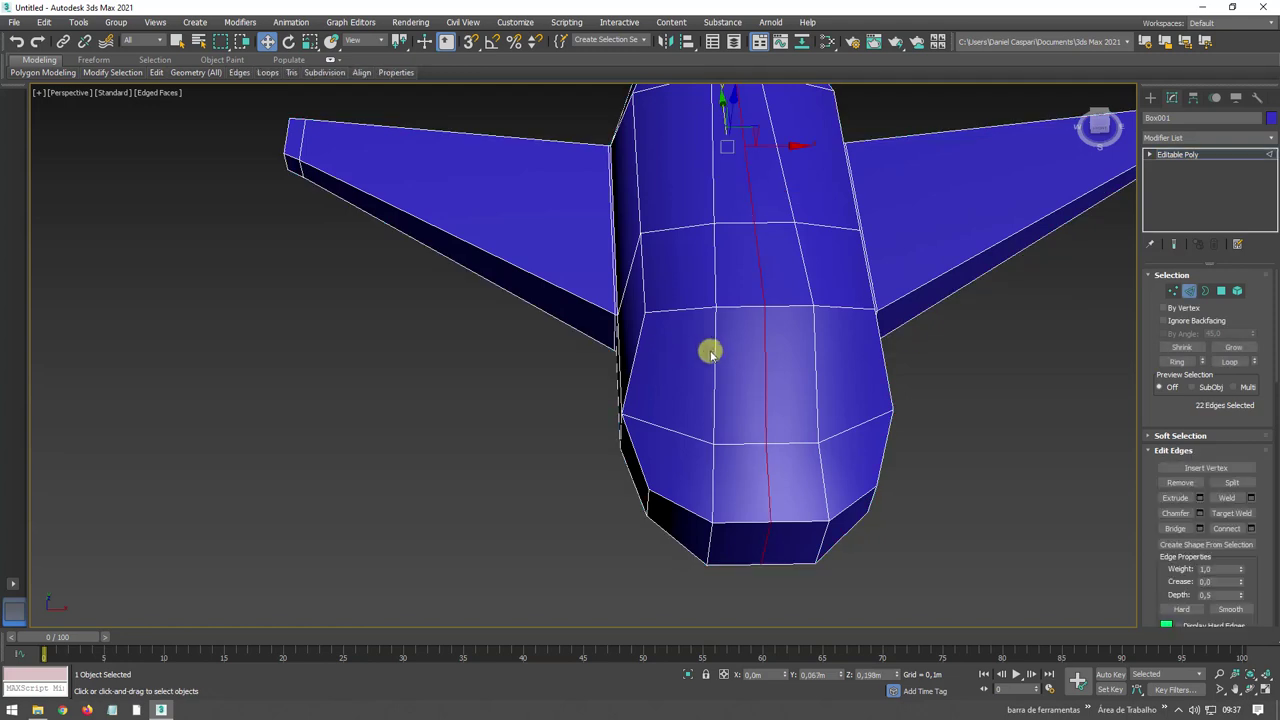
pyautogui.click(716, 354)
pyautogui.keyDown('ctrl'); pyautogui.click(814, 354); pyautogui.keyUp('ctrl')
pyautogui.press('e')
pyautogui.press('r')
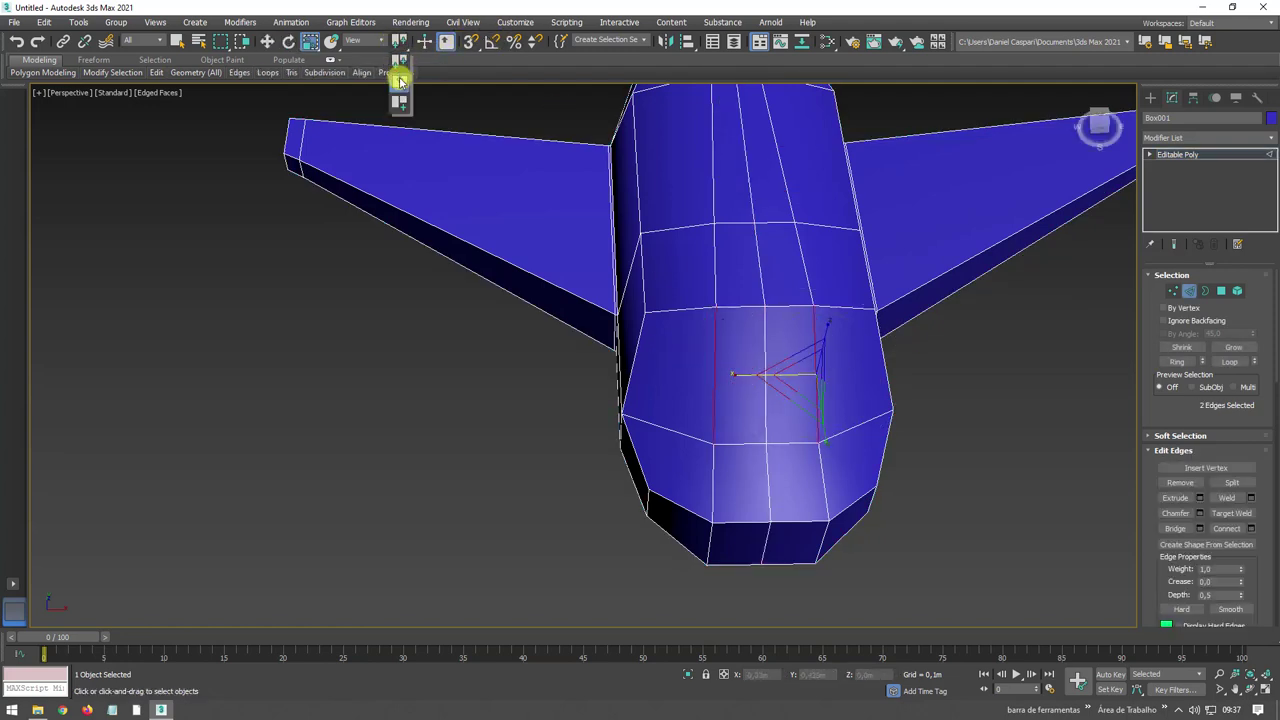
pyautogui.moveTo(700, 374); pyautogui.dragTo(686, 374)
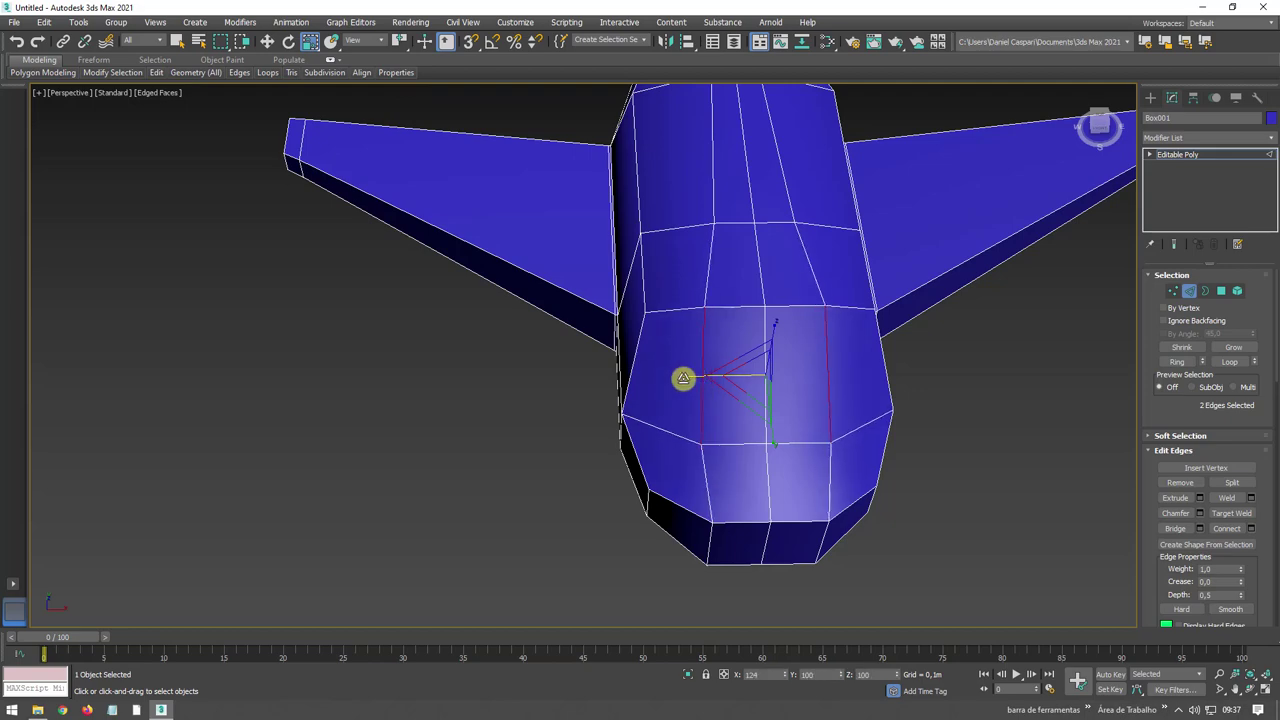
# Select matching edge pairs further back and on the underside, then return to object level
pyautogui.click(714, 201)
pyautogui.keyDown('ctrl'); pyautogui.click(790, 192); pyautogui.keyUp('ctrl')
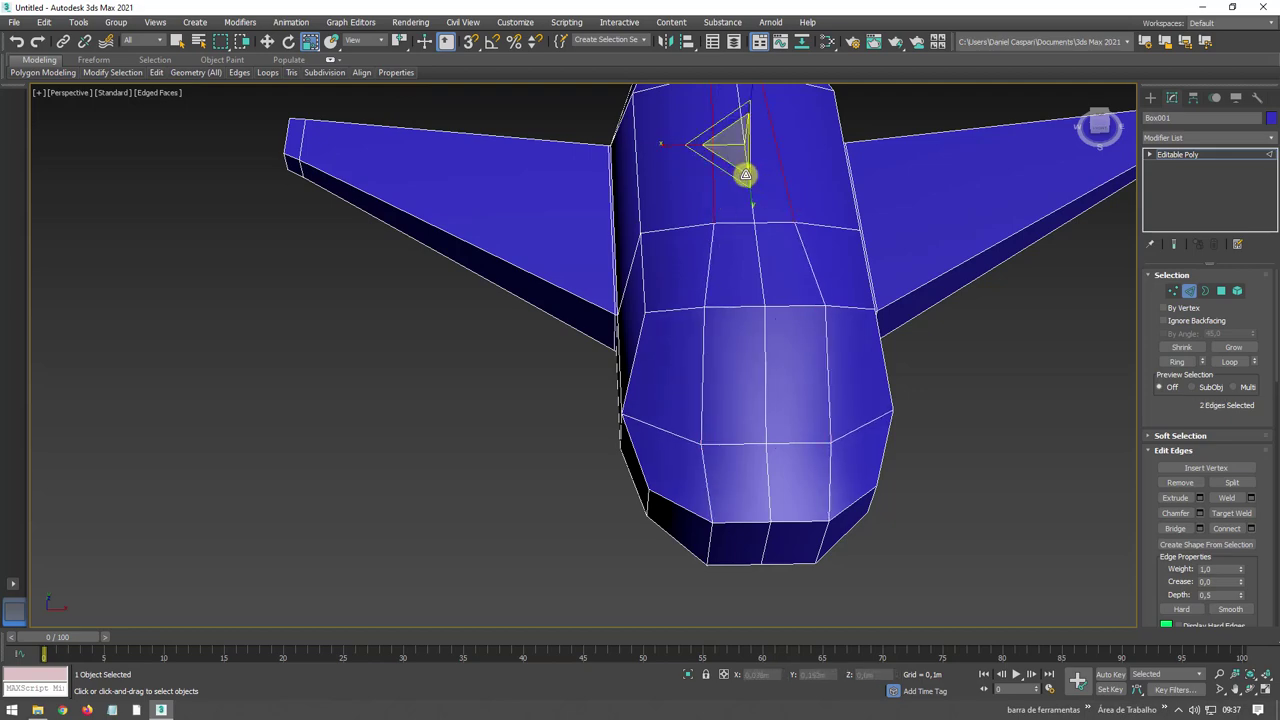
pyautogui.keyDown('alt'); pyautogui.moveTo(675, 178); pyautogui.dragTo(790, 400, button='middle'); pyautogui.keyUp('alt')
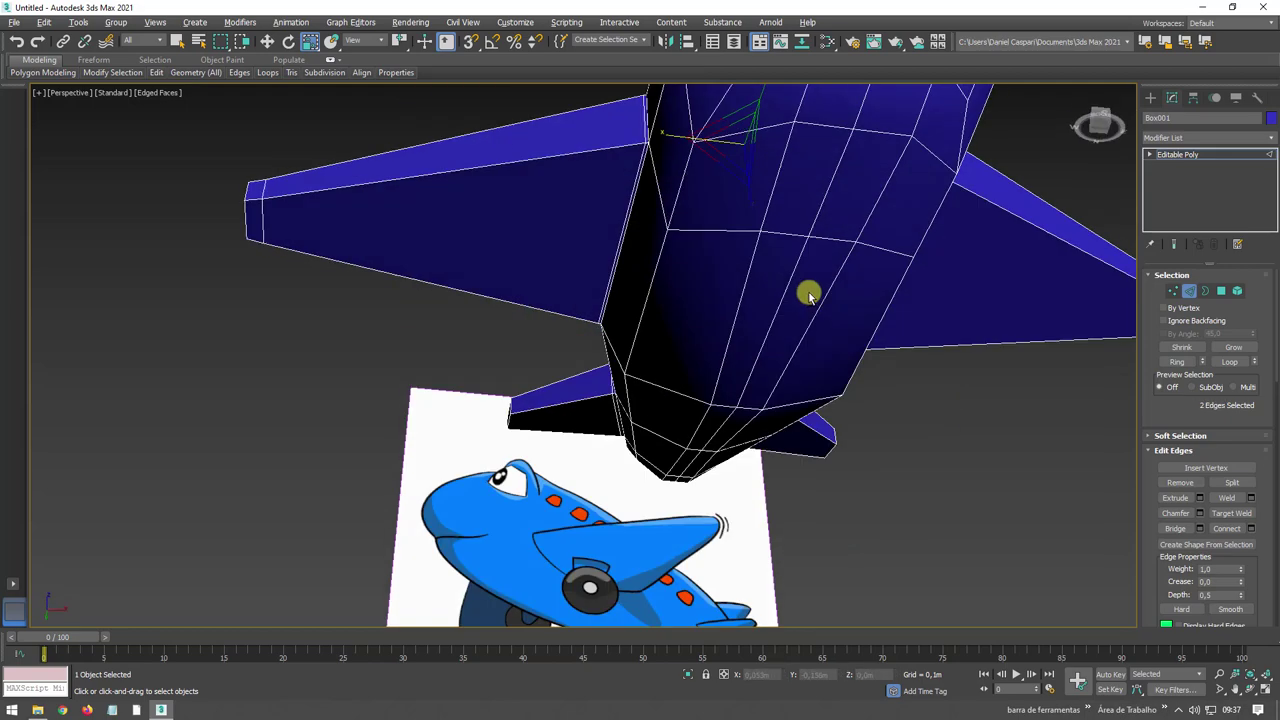
pyautogui.click(733, 381)
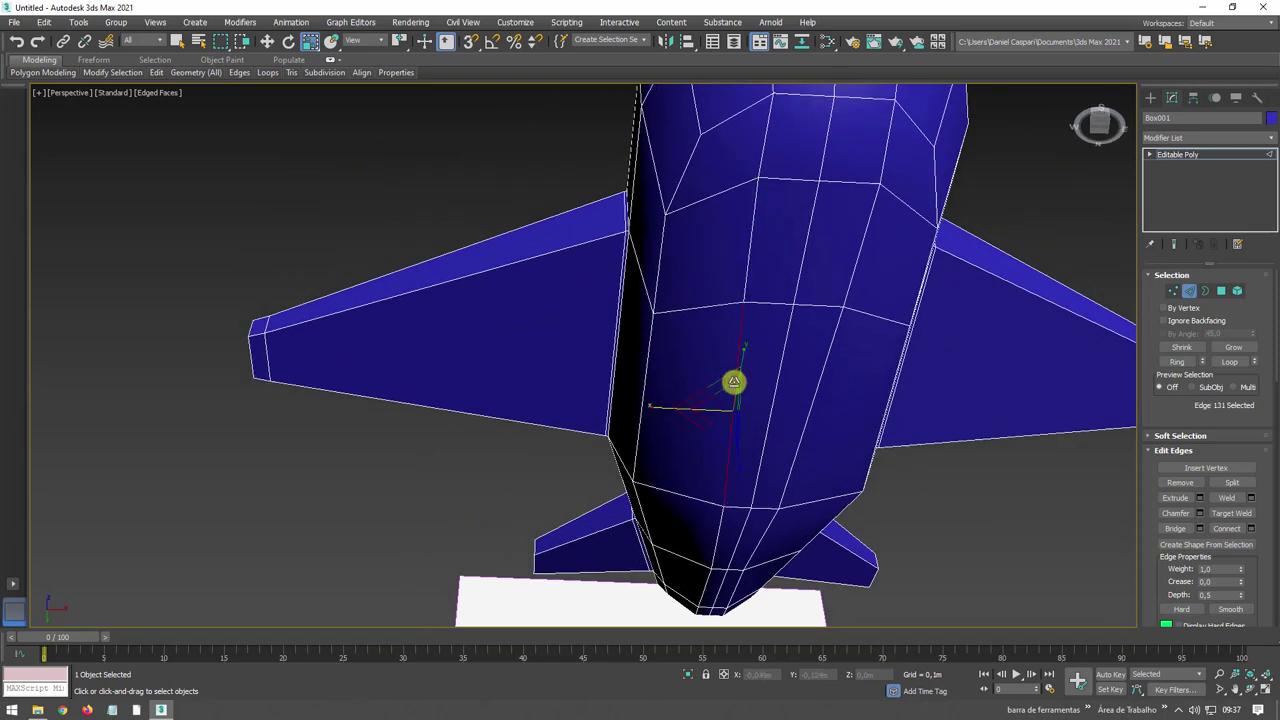
pyautogui.keyDown('ctrl'); pyautogui.click(810, 409); pyautogui.keyUp('ctrl')
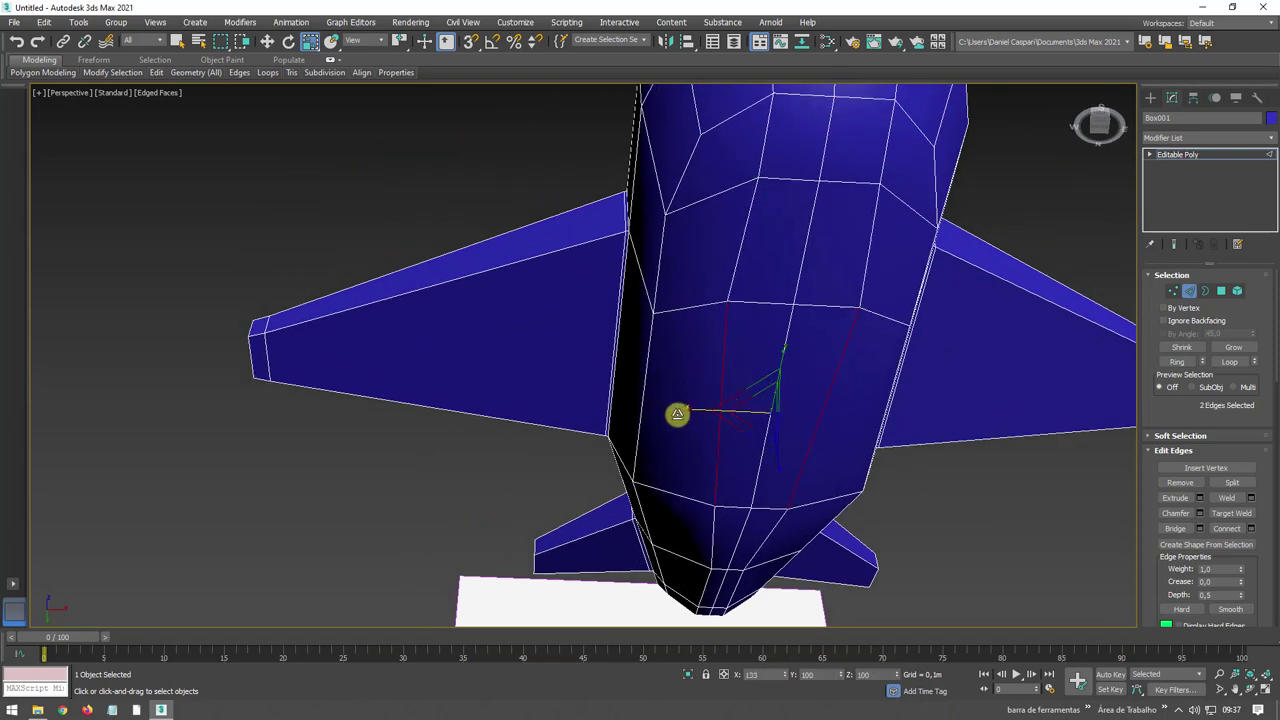
pyautogui.scroll(-5, 700, 380)
pyautogui.keyDown('alt'); pyautogui.moveTo(934, 271); pyautogui.dragTo(1100, 244, button='middle'); pyautogui.keyUp('alt')
pyautogui.click(1190, 154)
pyautogui.moveTo(781, 168)
pyautogui.keyDown('alt'); pyautogui.mouseDown(button='middle')
pyautogui.moveTo(791, 226)
pyautogui.moveTo(540, 307)
pyautogui.mouseUp(button='middle'); pyautogui.keyUp('alt')
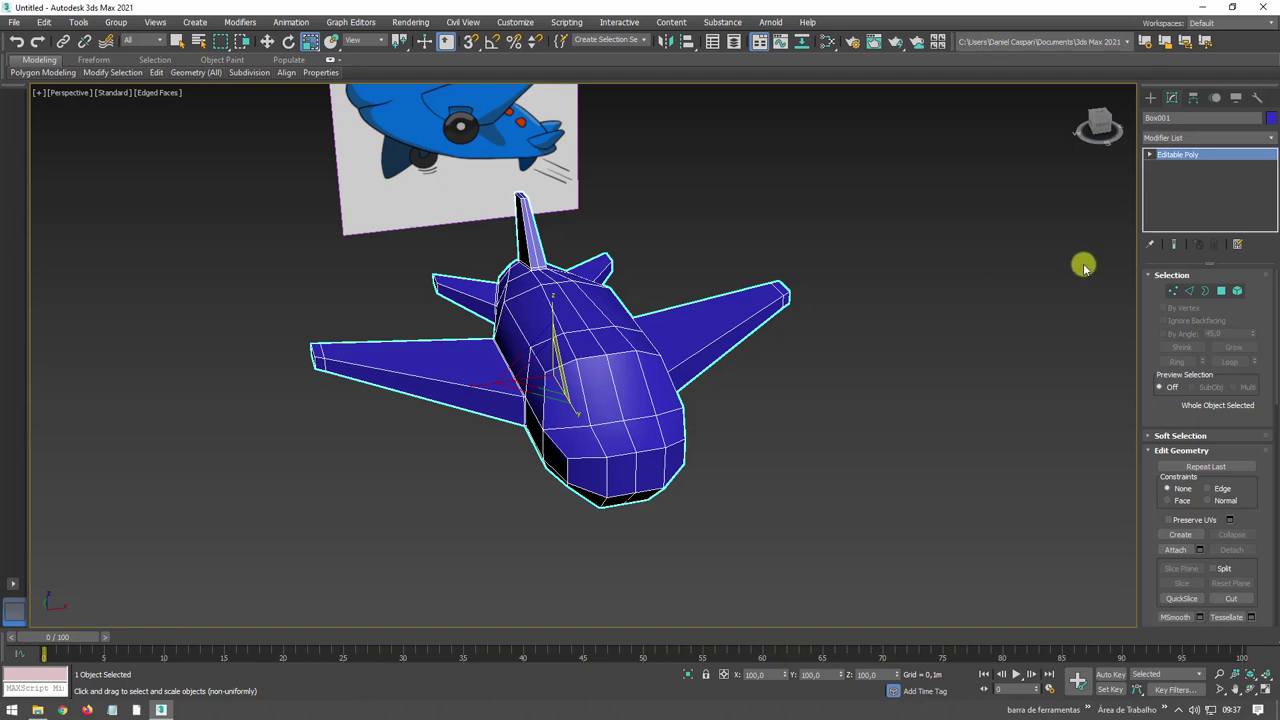
# Select the two front fuselage polygons where the windshield will go
pyautogui.click(1216, 293)
pyautogui.scroll(4, 620, 400)
pyautogui.click(655, 412)
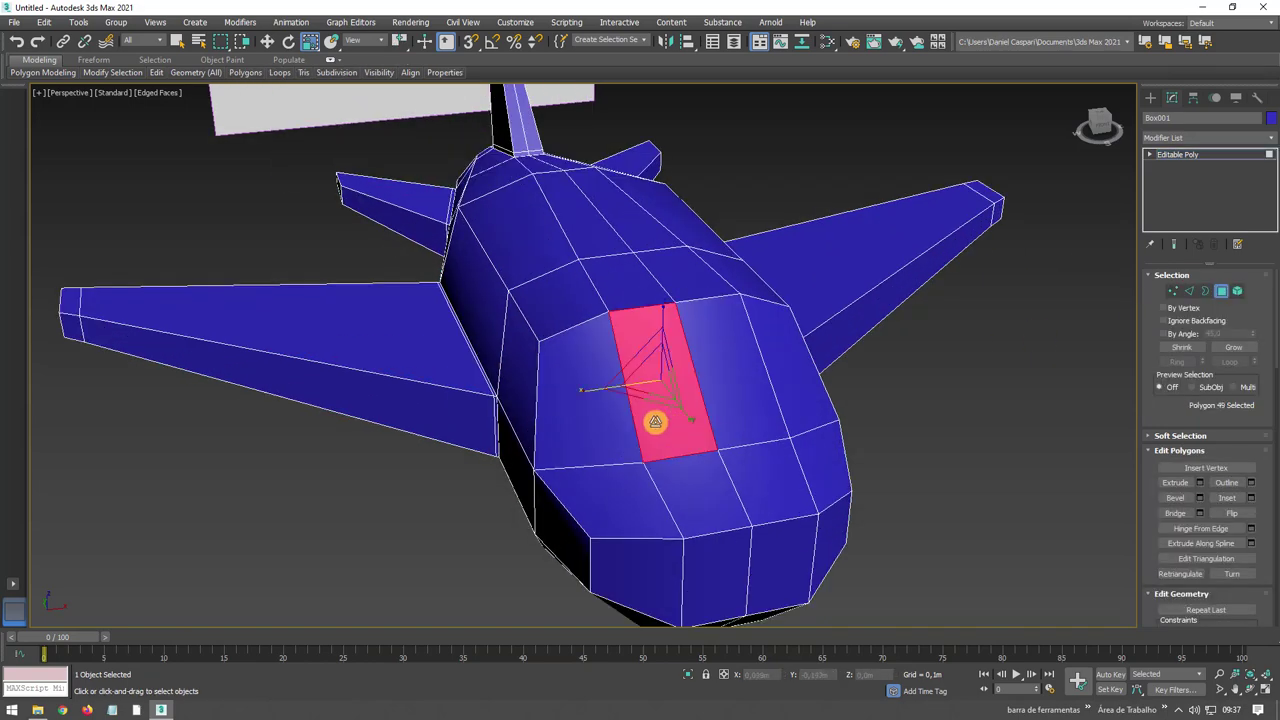
pyautogui.keyDown('ctrl'); pyautogui.click(604, 400); pyautogui.keyUp('ctrl')
pyautogui.scroll(-5, 604, 400)
pyautogui.moveTo(609, 371)
pyautogui.keyDown('alt'); pyautogui.mouseDown(button='middle')
pyautogui.moveTo(620, 354)
pyautogui.moveTo(300, 230)
pyautogui.mouseUp(button='middle'); pyautogui.keyUp('alt')
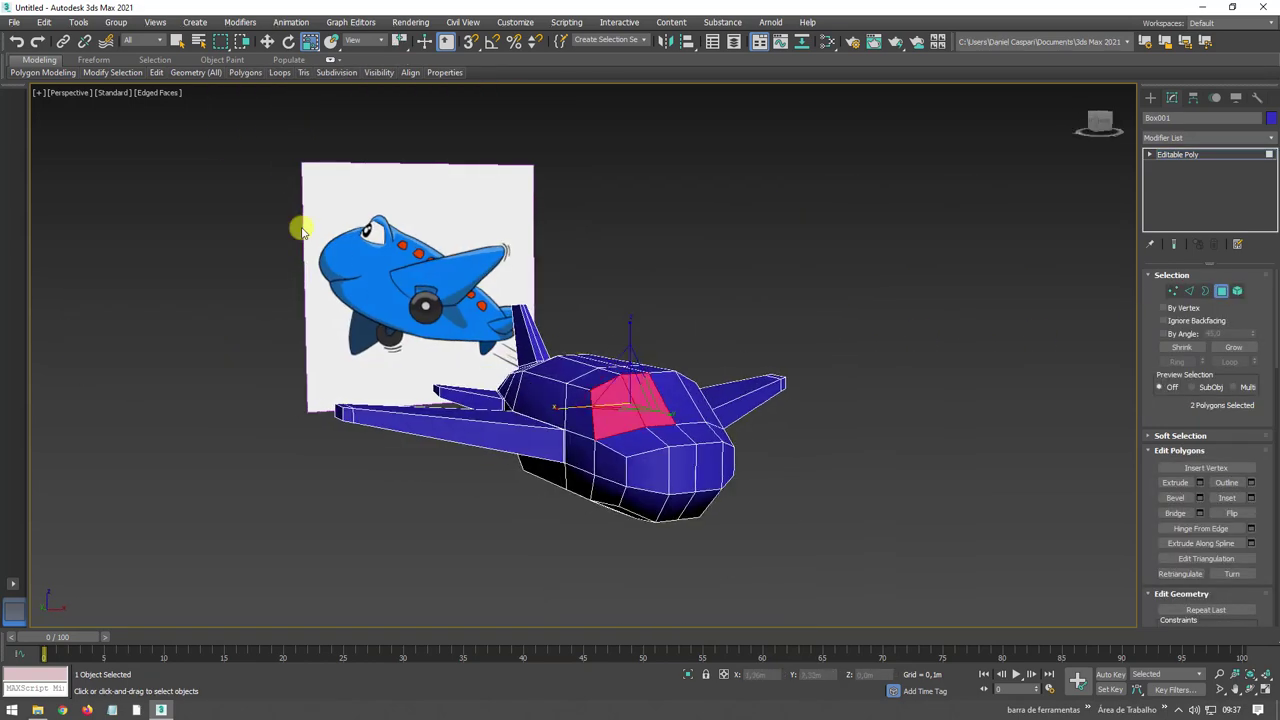
pyautogui.keyDown('alt'); pyautogui.moveTo(607, 433); pyautogui.dragTo(441, 246, button='middle'); pyautogui.keyUp('alt')
pyautogui.moveTo(673, 384)
pyautogui.keyDown('alt'); pyautogui.mouseDown(button='middle')
pyautogui.moveTo(608, 400)
pyautogui.moveTo(723, 448)
pyautogui.moveTo(757, 392)
pyautogui.mouseUp(button='middle'); pyautogui.keyUp('alt')
pyautogui.scroll(5, 608, 408)
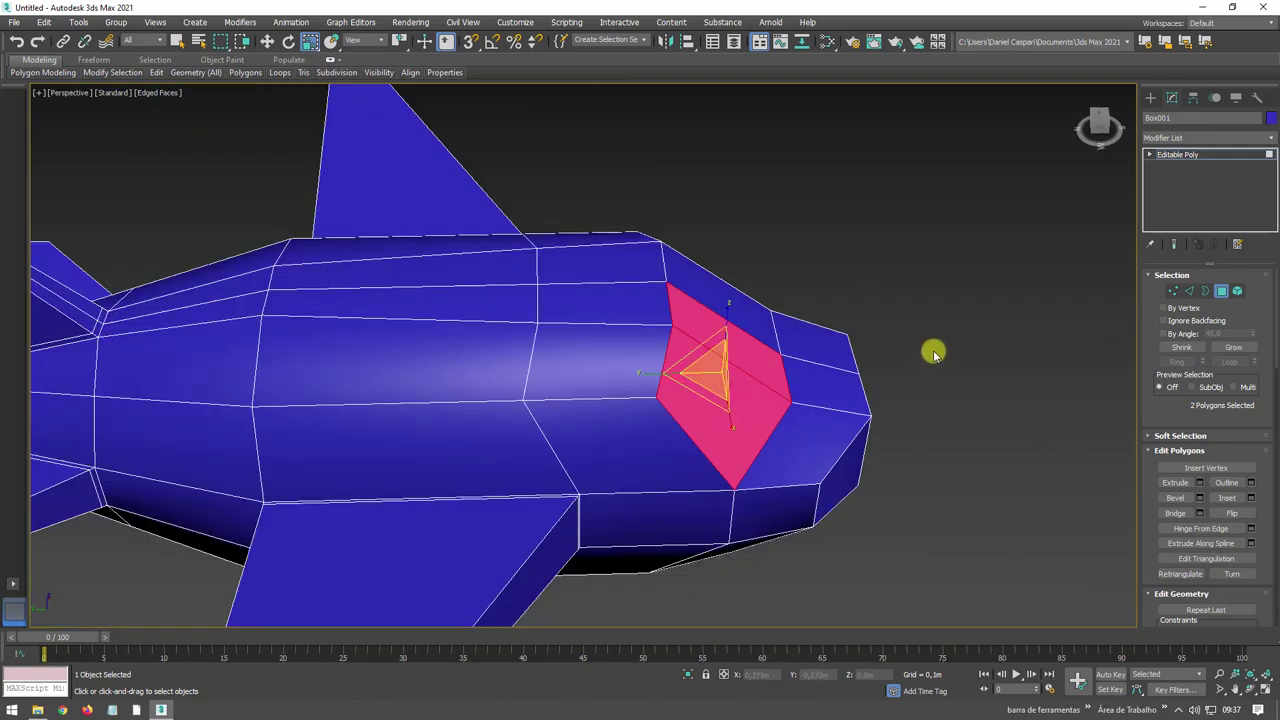
# Move two nose vertices slightly to reshape the nose
pyautogui.click(1172, 291)
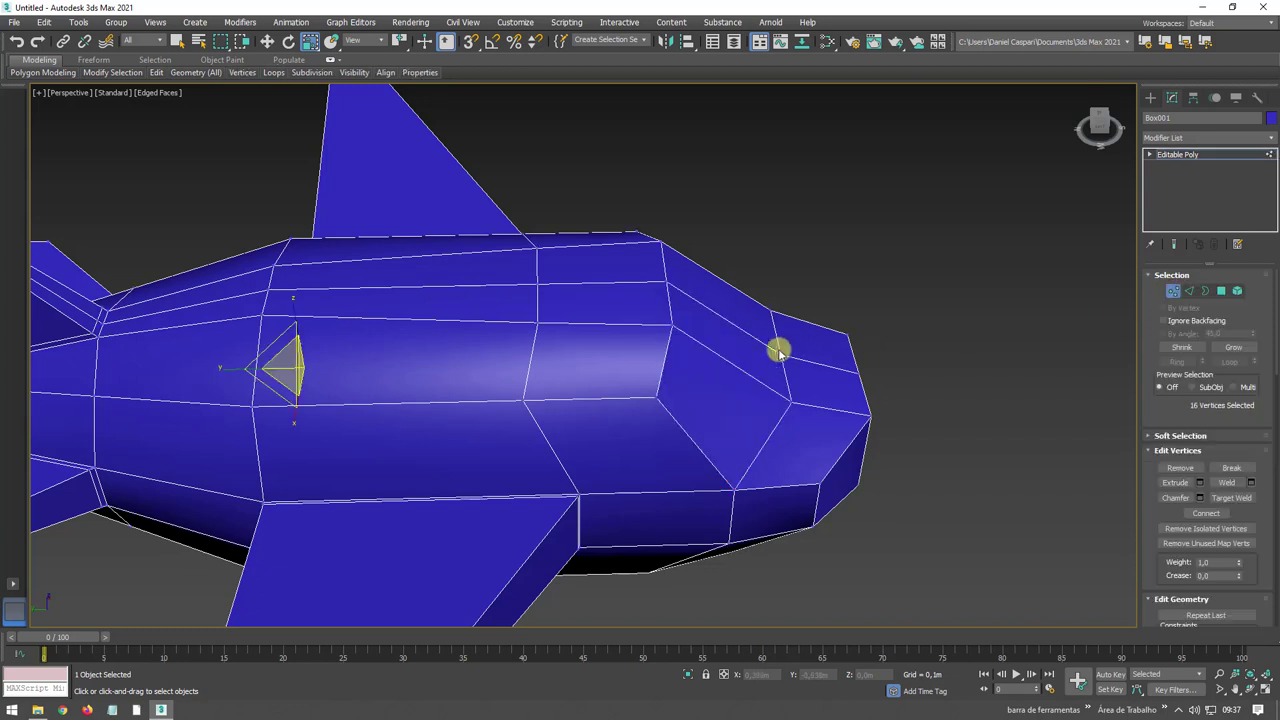
pyautogui.click(782, 353)
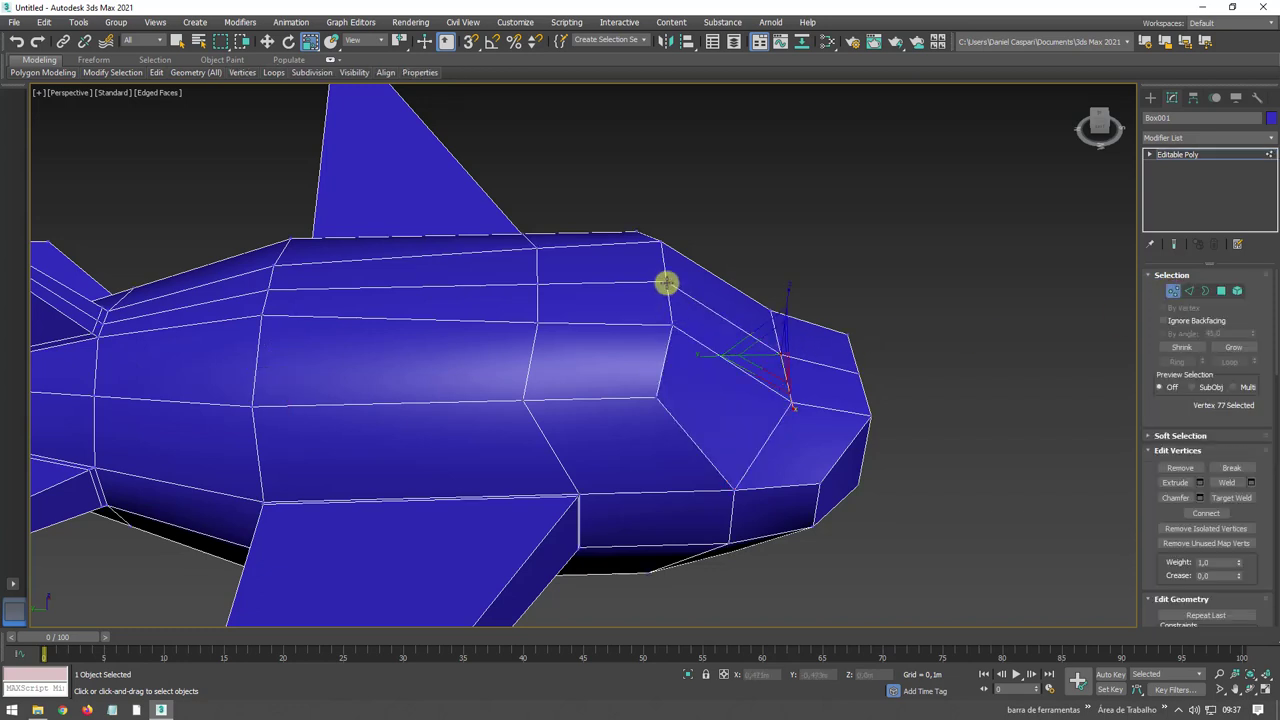
pyautogui.keyDown('ctrl'); pyautogui.click(667, 283); pyautogui.keyUp('ctrl')
pyautogui.press('e')
pyautogui.press('w')
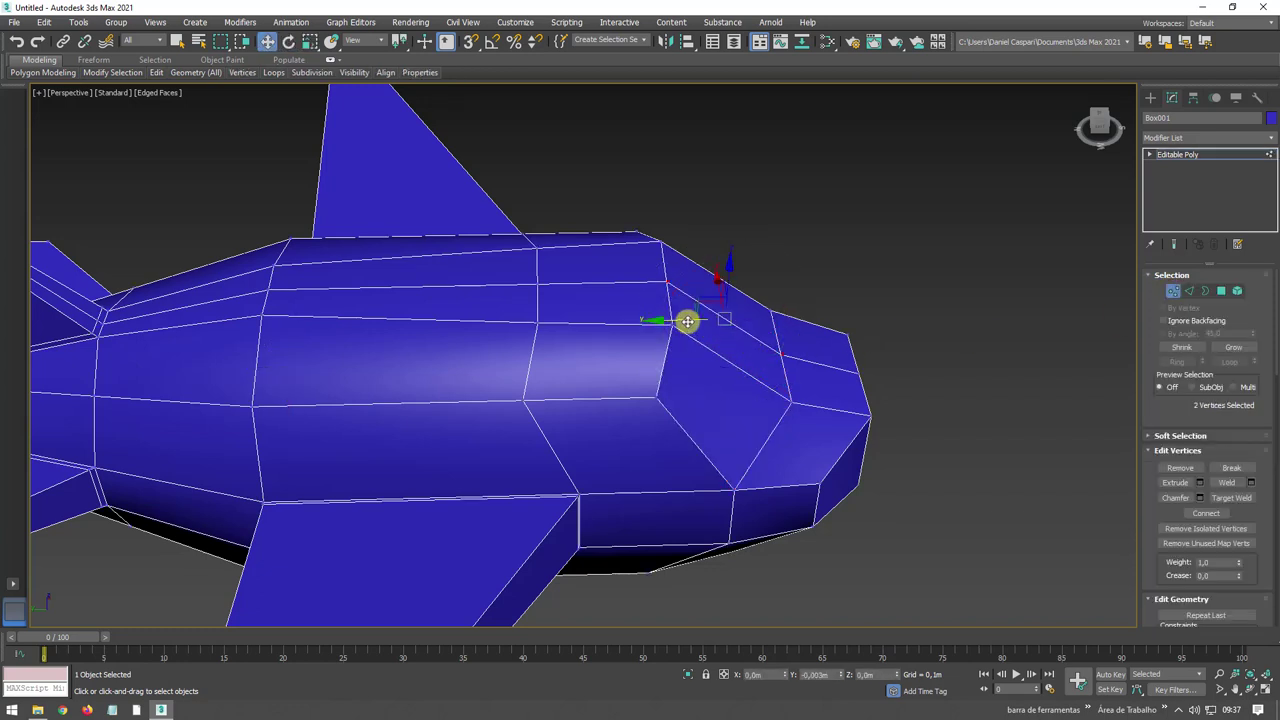
pyautogui.moveTo(687, 321); pyautogui.dragTo(701, 319)
# Select the nose-tip and underside vertices, then switch back to Polygon mode
pyautogui.keyDown('alt'); pyautogui.moveTo(946, 409); pyautogui.dragTo(892, 341, button='middle'); pyautogui.keyUp('alt')
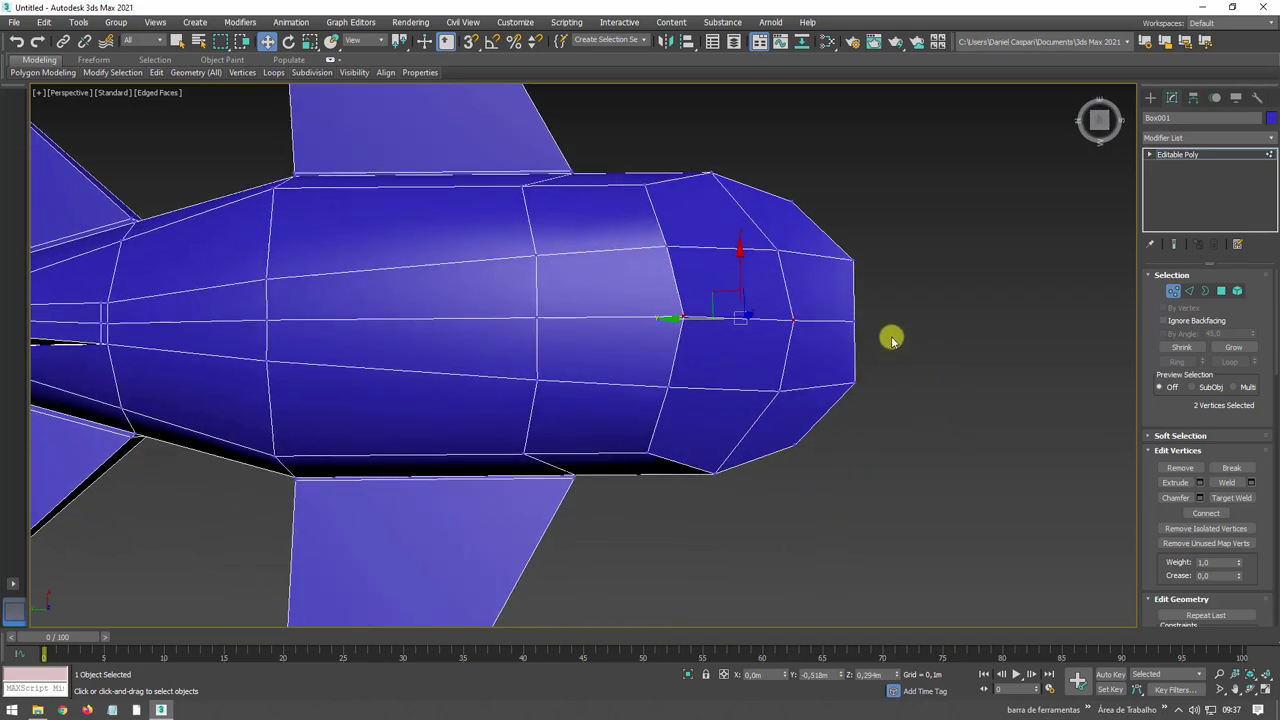
pyautogui.moveTo(816, 346); pyautogui.dragTo(812, 344)
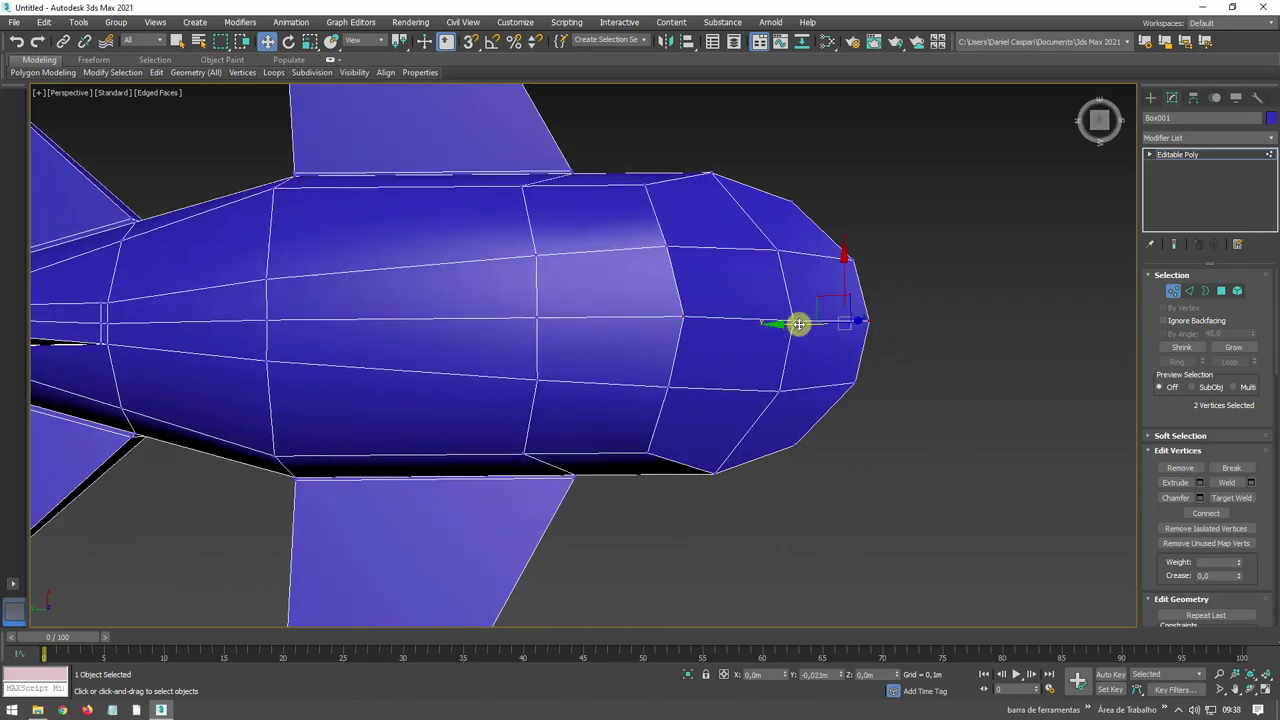
pyautogui.keyDown('alt'); pyautogui.moveTo(799, 324); pyautogui.dragTo(1146, 316, button='middle'); pyautogui.keyUp('alt')
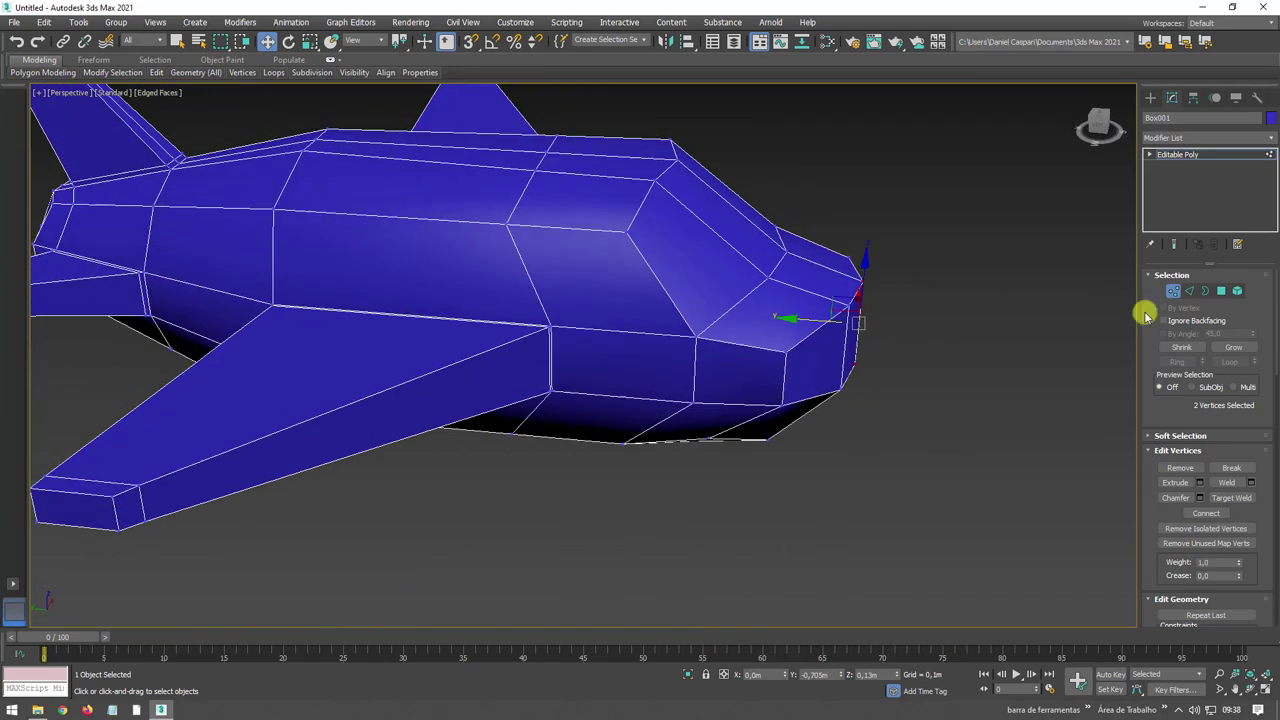
pyautogui.keyDown('alt'); pyautogui.moveTo(718, 222); pyautogui.dragTo(734, 489, button='middle'); pyautogui.keyUp('alt')
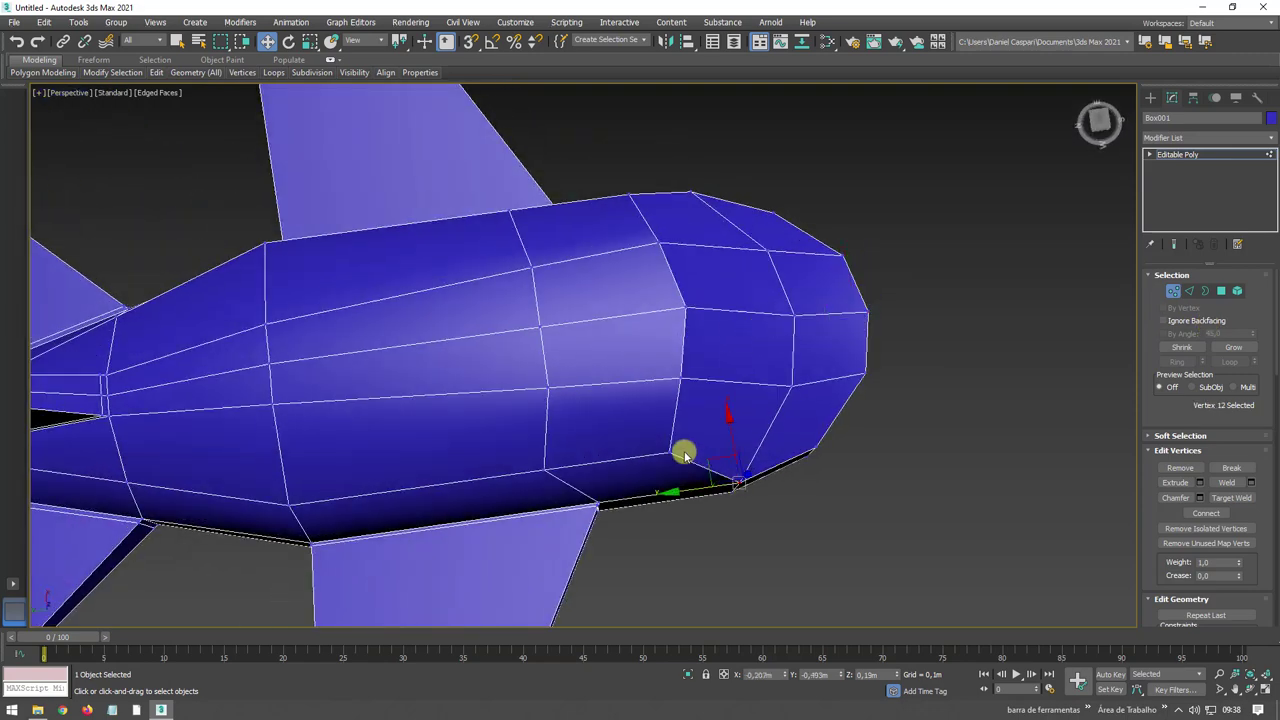
pyautogui.moveTo(665, 452); pyautogui.dragTo(787, 560)
pyautogui.moveTo(684, 453); pyautogui.dragTo(675, 487)
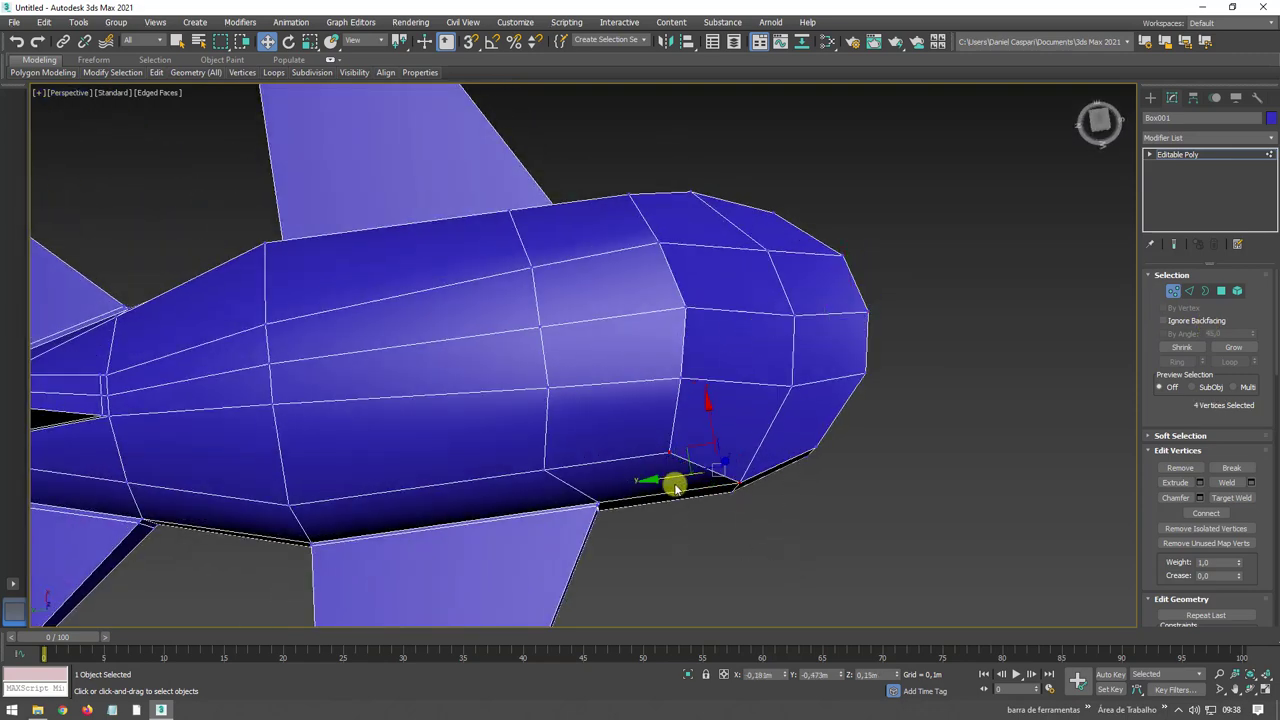
pyautogui.hotkey('shift', 'z')
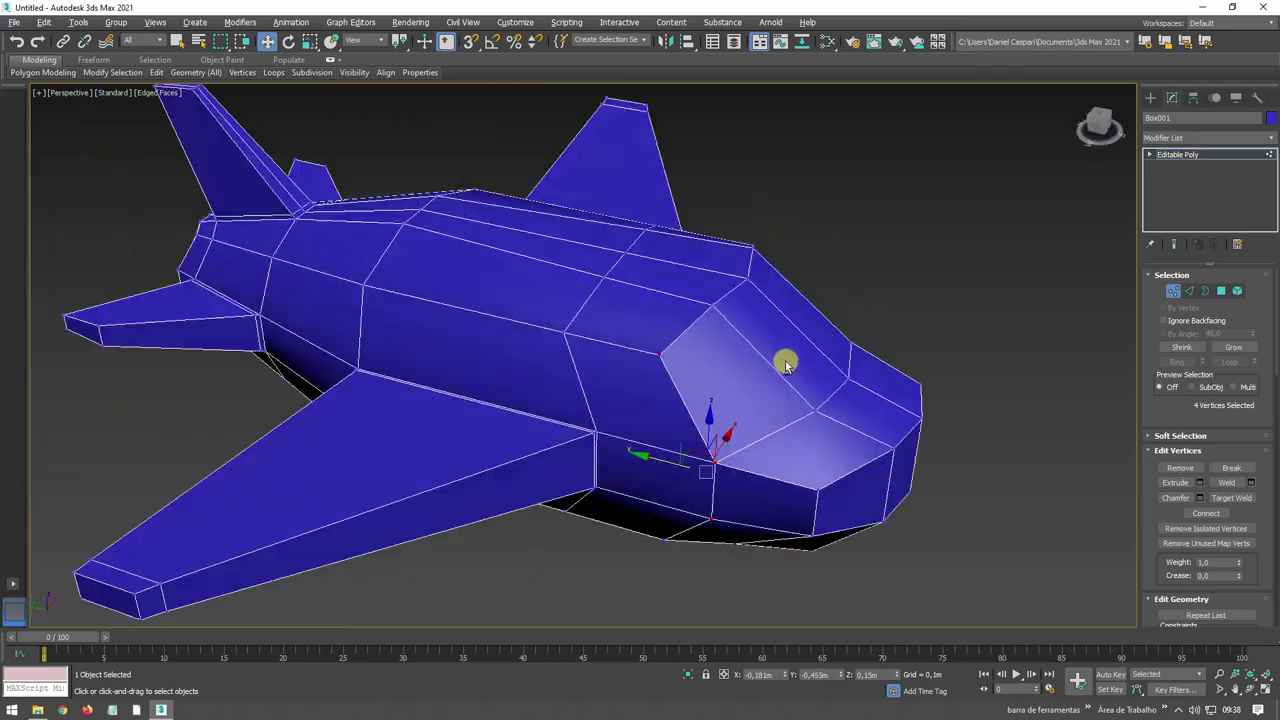
pyautogui.press('4')
pyautogui.hotkey('shift', 'z')
# Inset the two windshield faces to form a border
pyautogui.scroll(3, 808, 388)
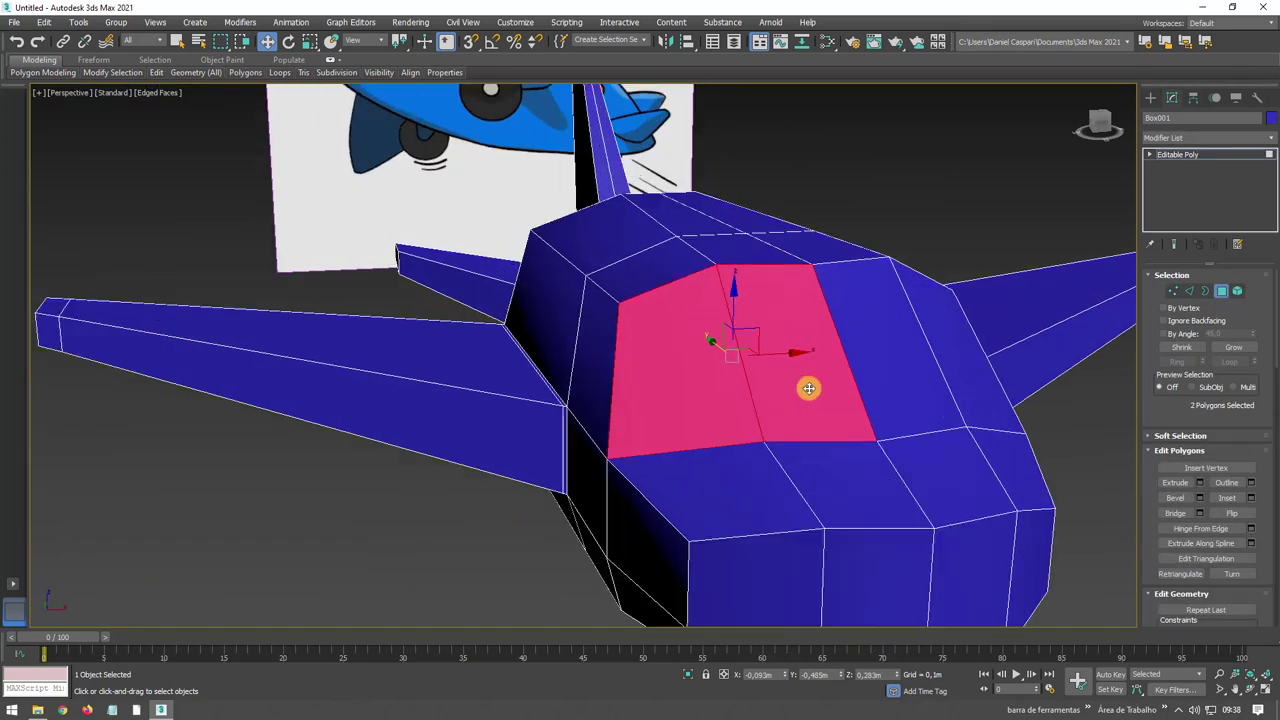
pyautogui.moveTo(825, 410); pyautogui.dragTo(771, 442, button='middle')
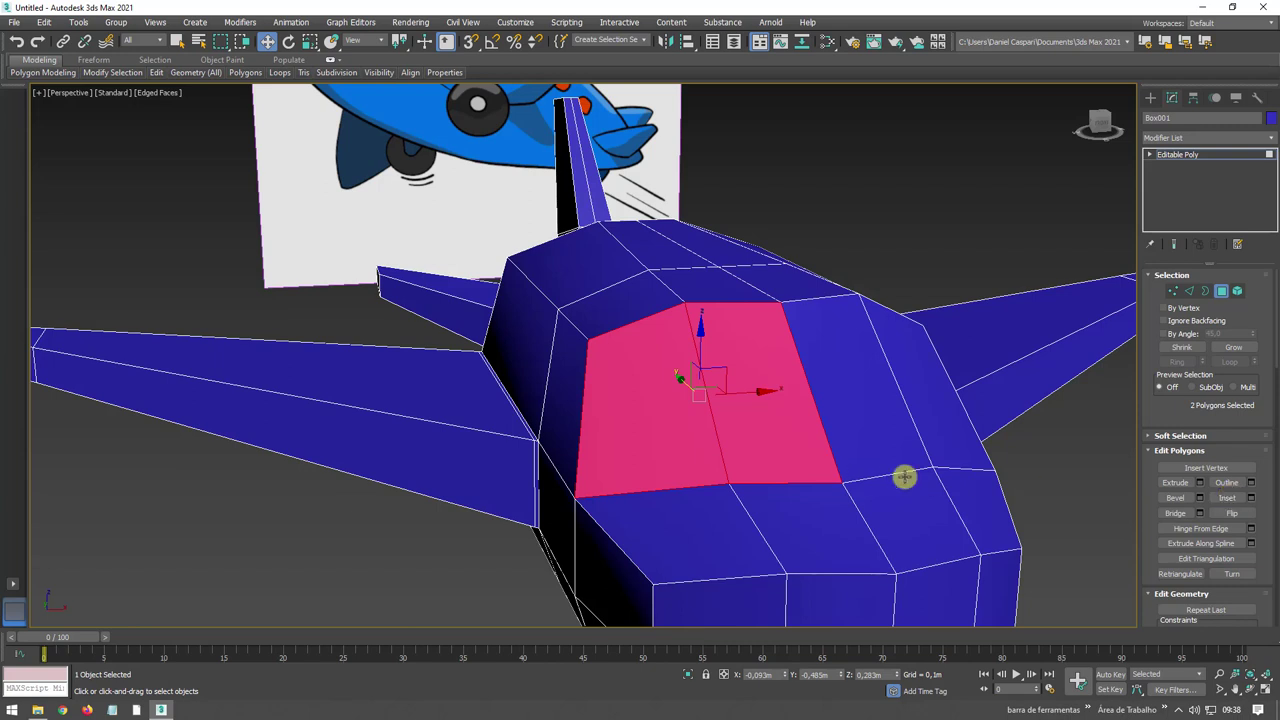
pyautogui.click(1226, 499)
pyautogui.moveTo(747, 473); pyautogui.dragTo(769, 452)
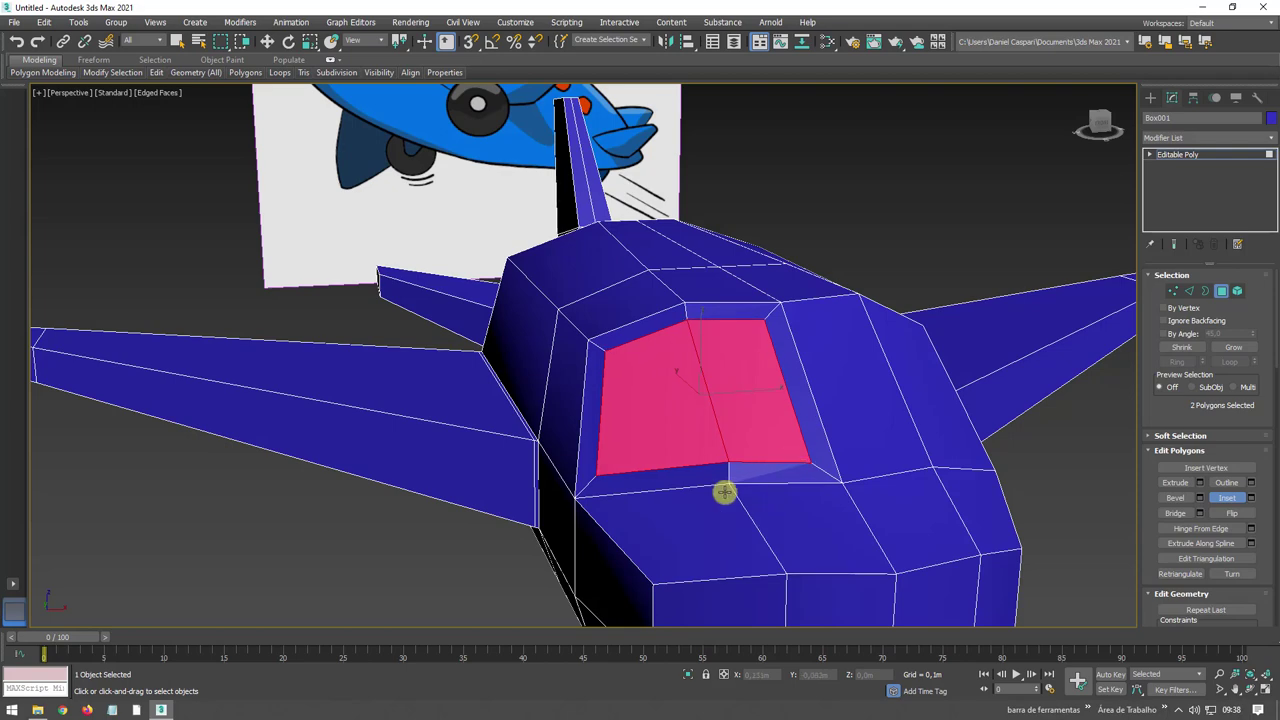
pyautogui.keyDown('alt'); pyautogui.moveTo(715, 434); pyautogui.dragTo(755, 418, button='middle'); pyautogui.keyUp('alt')
pyautogui.moveTo(777, 437); pyautogui.dragTo(772, 435)
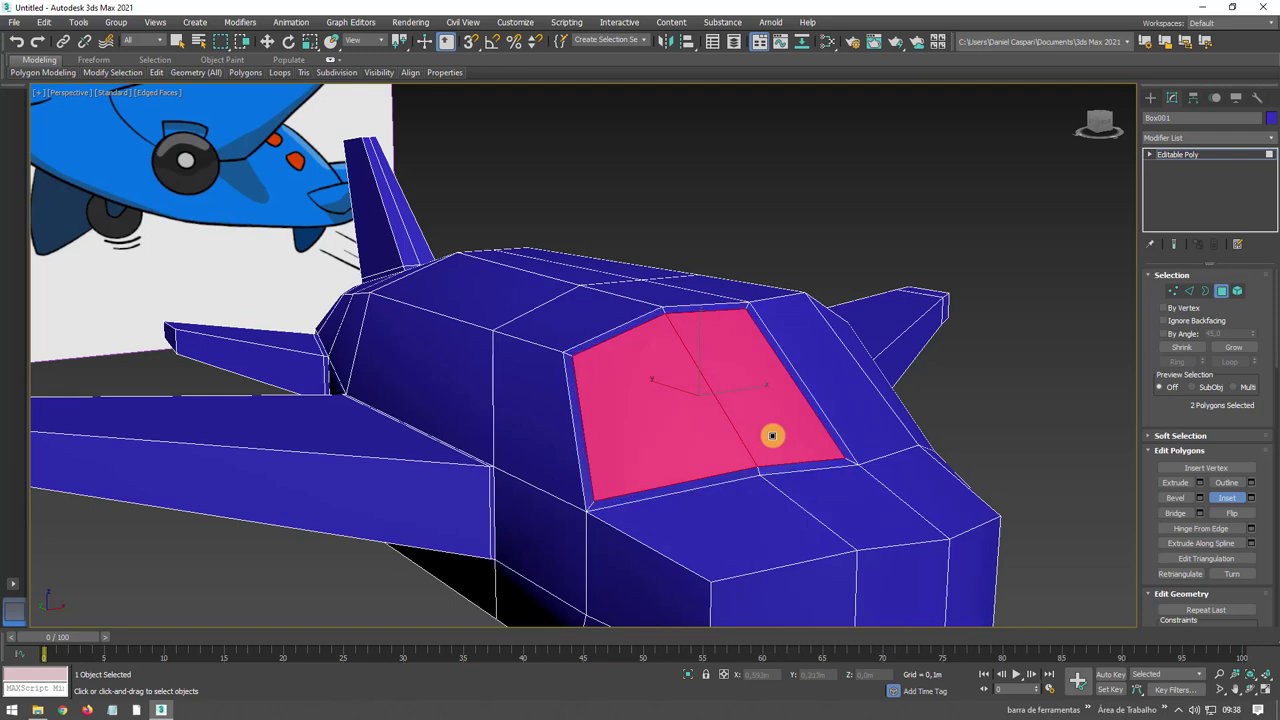
# Shift the cockpit edges in Edge mode to slant the windshield
pyautogui.click(1190, 291)
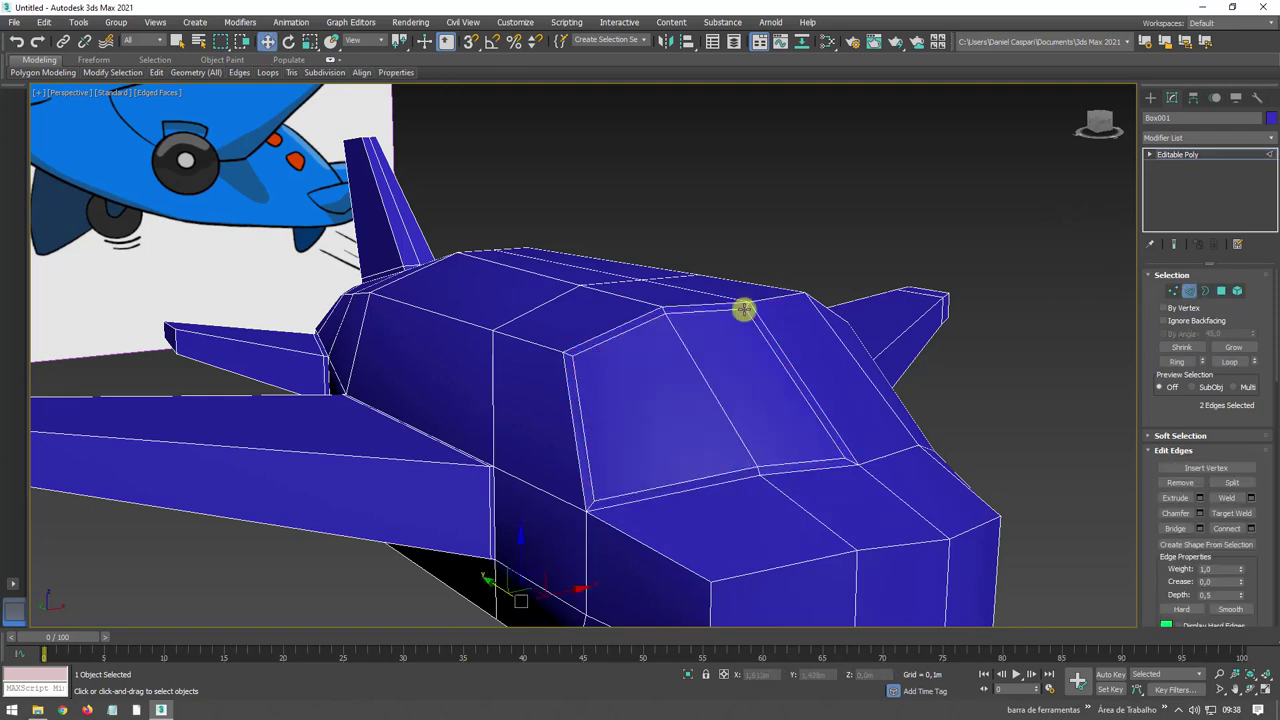
pyautogui.keyDown('alt'); pyautogui.moveTo(633, 324); pyautogui.dragTo(670, 320, button='middle'); pyautogui.keyUp('alt')
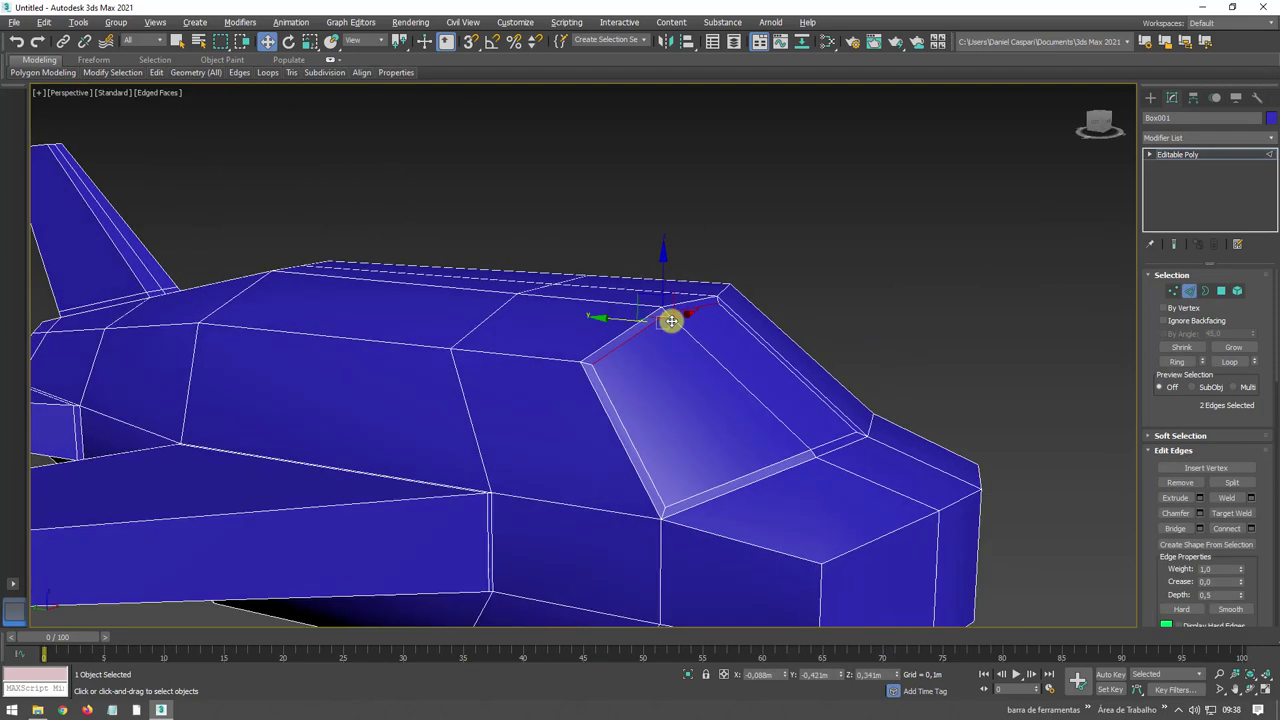
pyautogui.moveTo(647, 294)
pyautogui.mouseDown()
pyautogui.moveTo(697, 289)
pyautogui.moveTo(677, 291)
pyautogui.moveTo(773, 472)
pyautogui.moveTo(742, 454)
pyautogui.mouseUp()
pyautogui.click(770, 464)
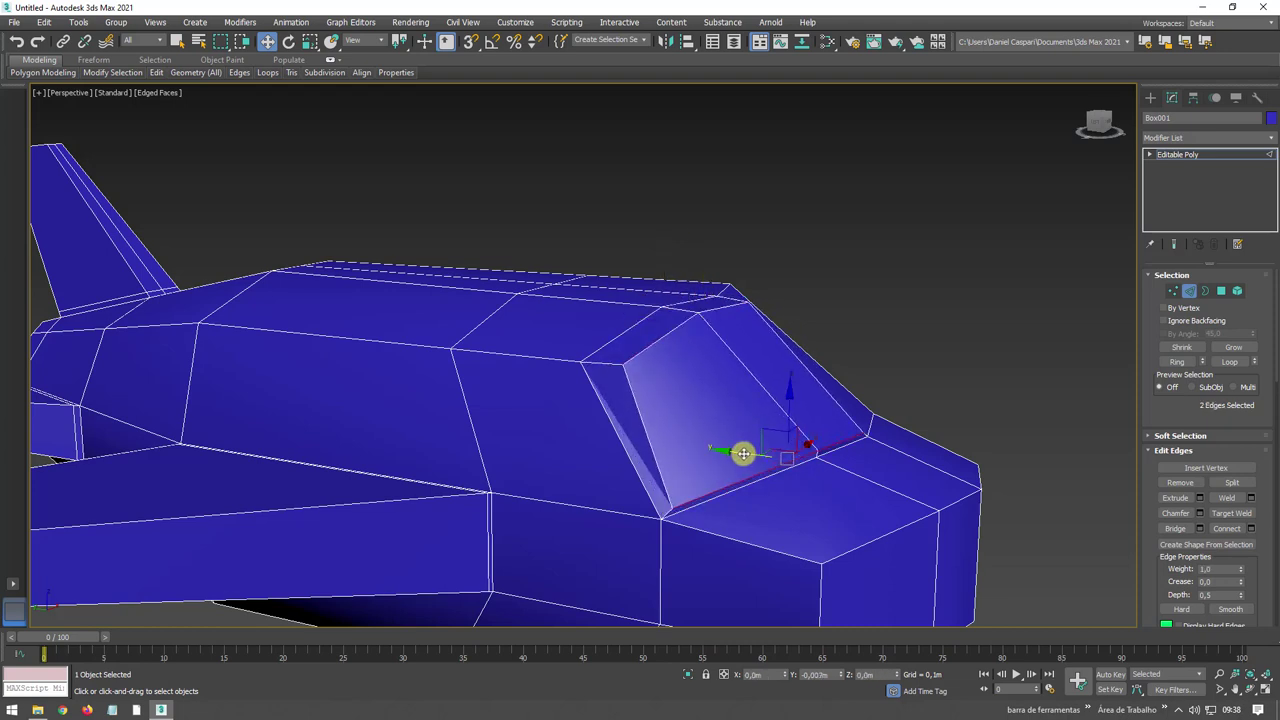
pyautogui.keyDown('alt'); pyautogui.moveTo(940, 394); pyautogui.dragTo(857, 408, button='middle'); pyautogui.keyUp('alt')
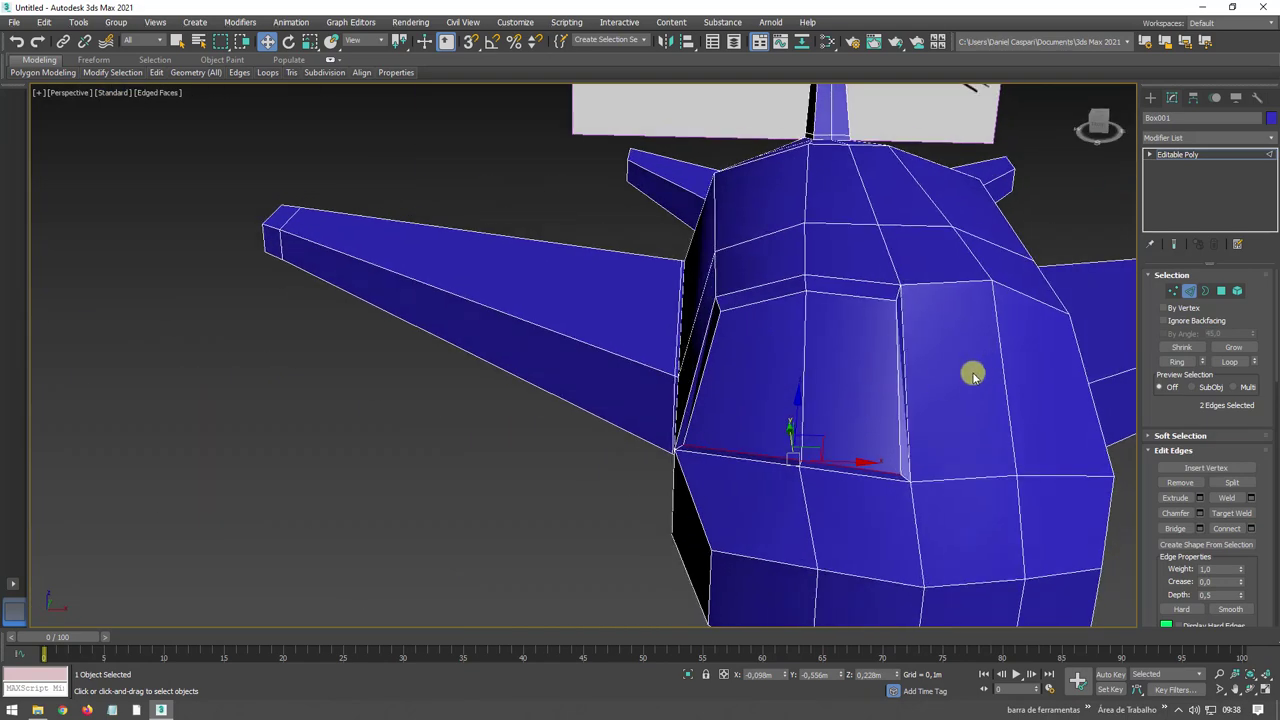
# Inset the two cockpit polygons twice more, adding border rings, then exit polygon editing
pyautogui.keyDown('alt'); pyautogui.moveTo(971, 371); pyautogui.dragTo(993, 330, button='middle'); pyautogui.keyUp('alt')
pyautogui.click(1215, 291)
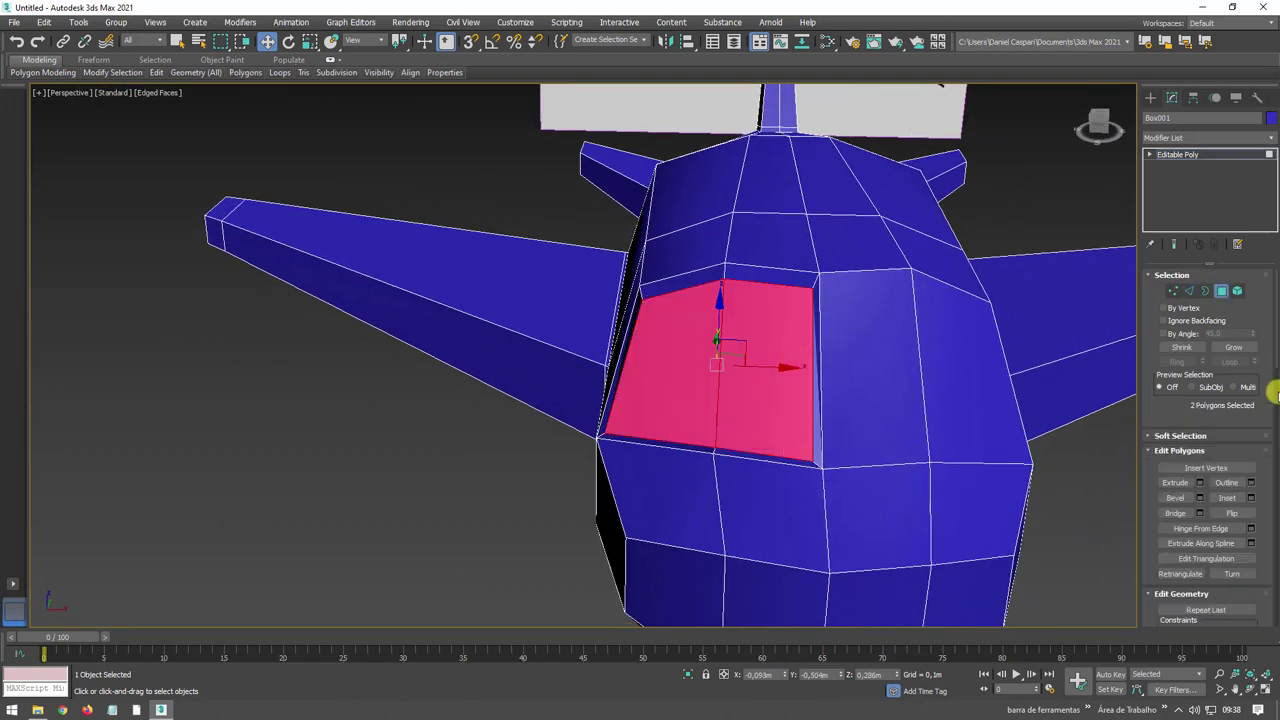
pyautogui.moveTo(797, 395); pyautogui.dragTo(786, 393)
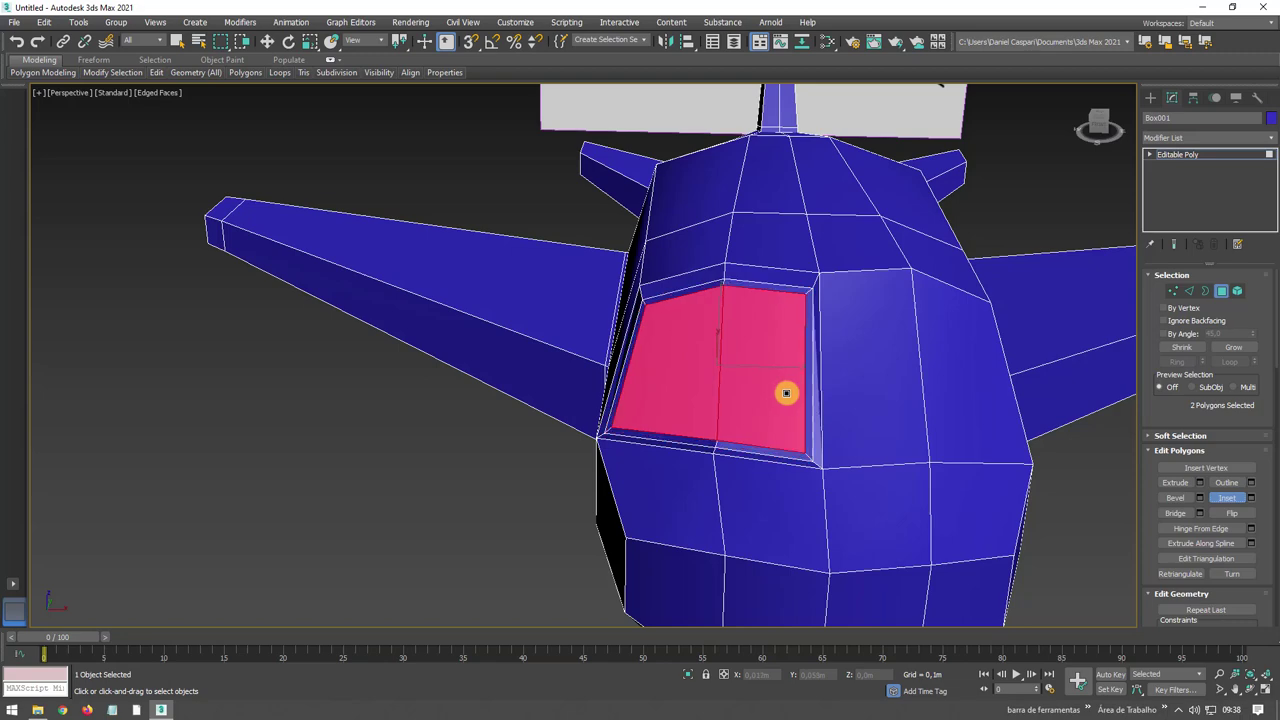
pyautogui.keyDown('alt'); pyautogui.moveTo(713, 391); pyautogui.dragTo(833, 390, button='middle'); pyautogui.keyUp('alt')
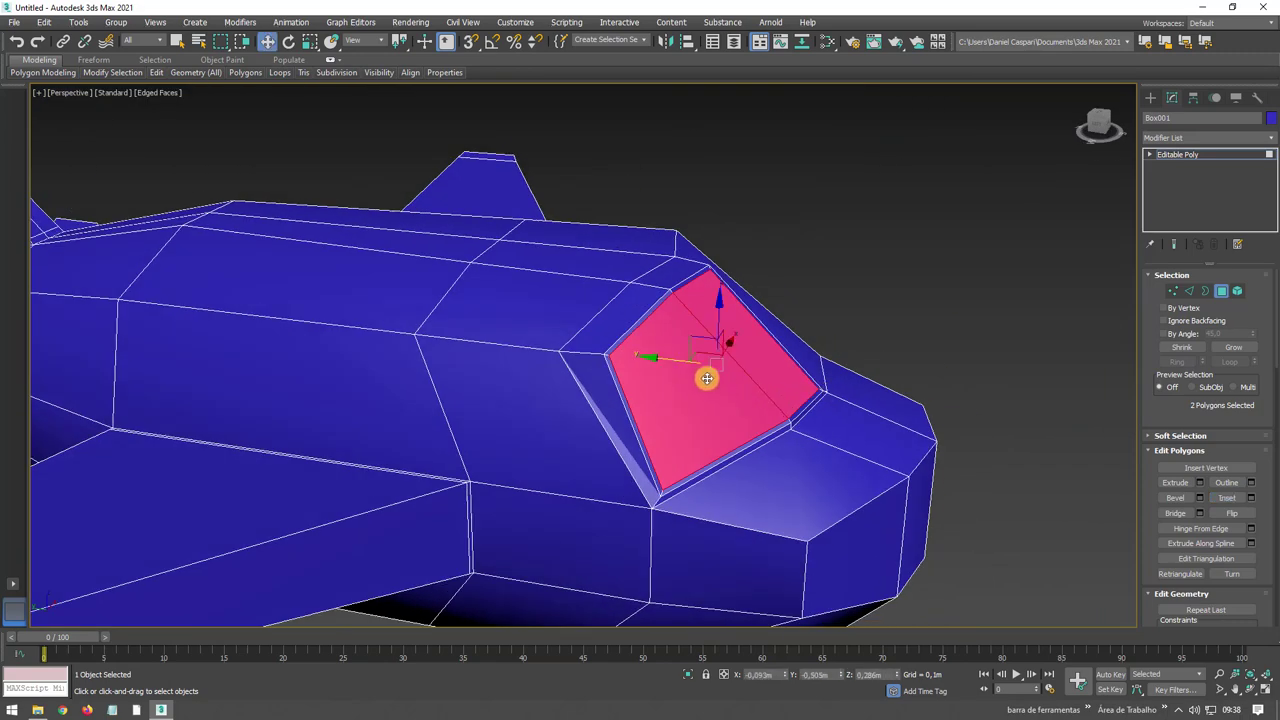
pyautogui.keyDown('alt'); pyautogui.moveTo(728, 386); pyautogui.dragTo(697, 350, button='middle'); pyautogui.keyUp('alt')
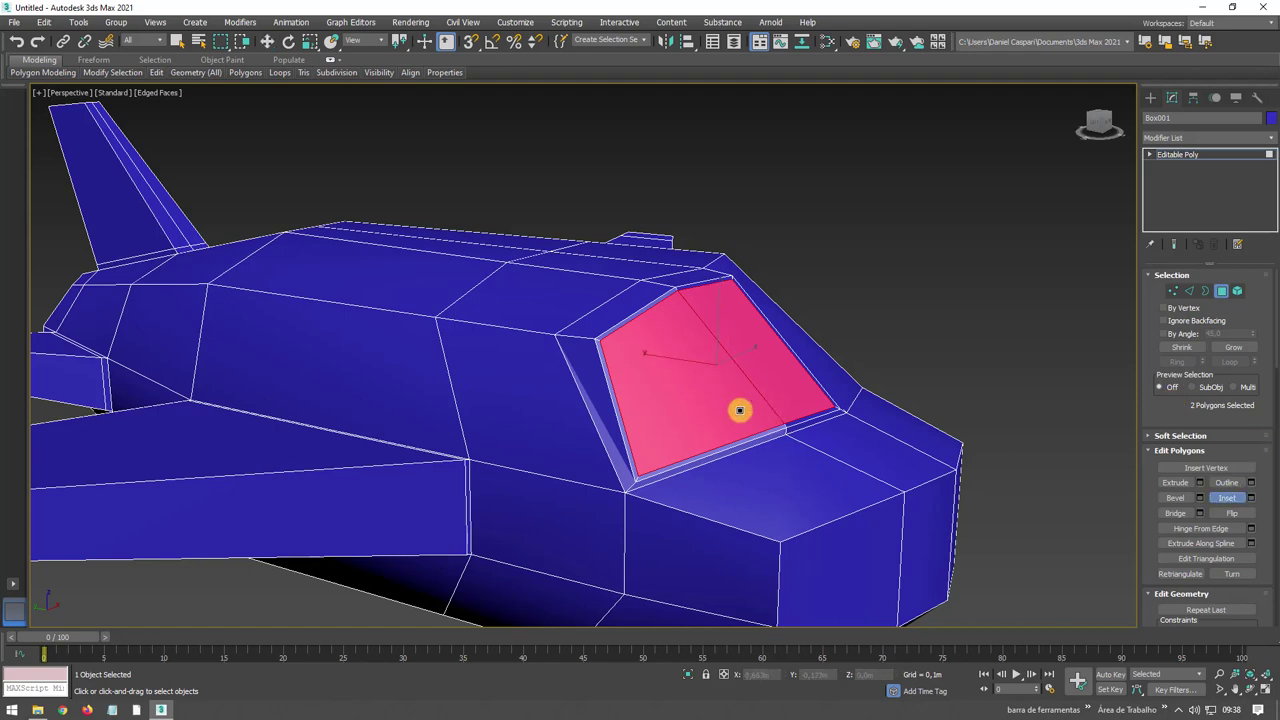
pyautogui.moveTo(739, 410); pyautogui.dragTo(745, 406)
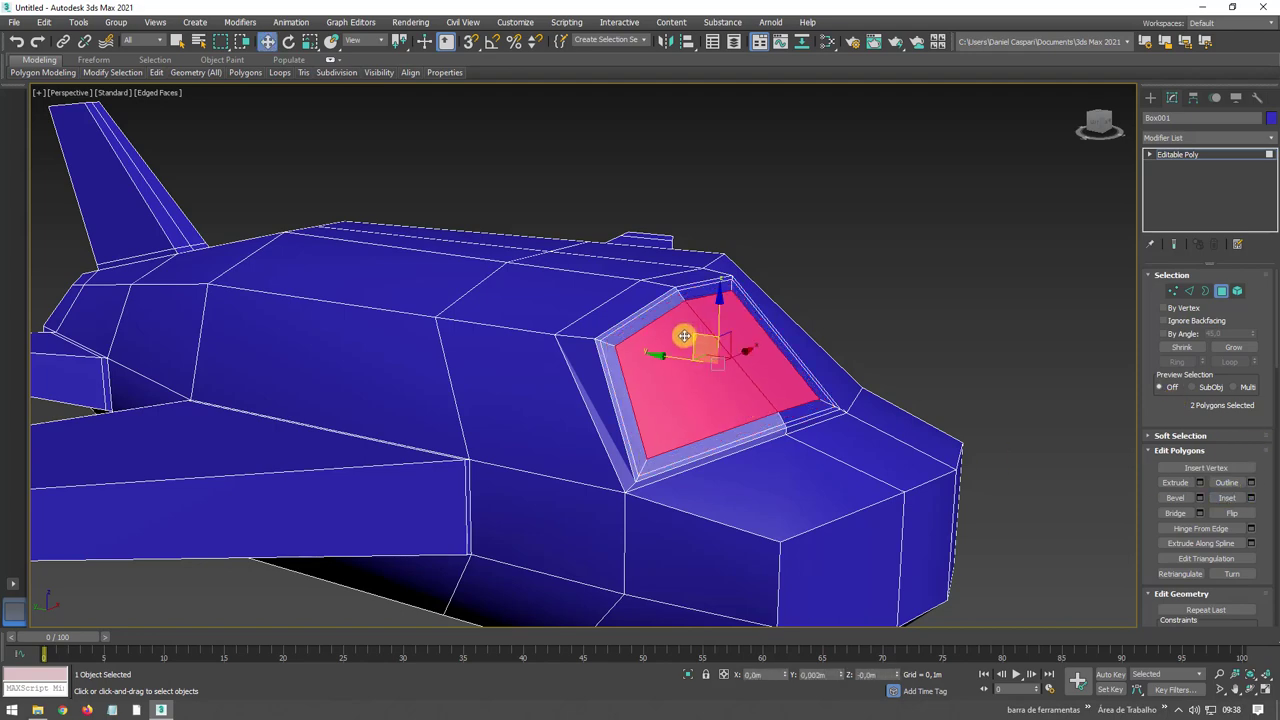
pyautogui.moveTo(683, 340)
pyautogui.keyDown('alt'); pyautogui.mouseDown(button='middle')
pyautogui.moveTo(797, 403)
pyautogui.moveTo(797, 460)
pyautogui.moveTo(851, 371)
pyautogui.moveTo(830, 417)
pyautogui.moveTo(1074, 216)
pyautogui.mouseUp(button='middle'); pyautogui.keyUp('alt')
pyautogui.click(1178, 154)
# Apply TurboSmooth to the airplane and raise Iterations to 2
pyautogui.click(1262, 137)
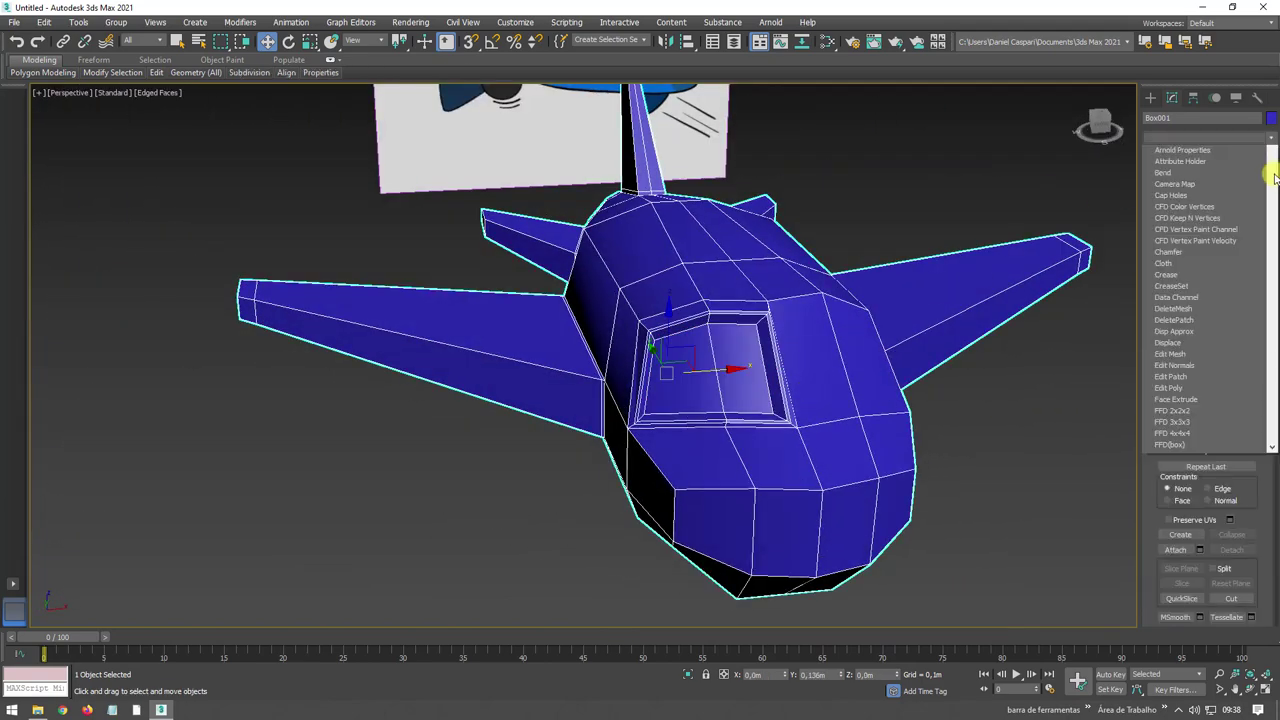
pyautogui.moveTo(1271, 165); pyautogui.dragTo(1249, 653)
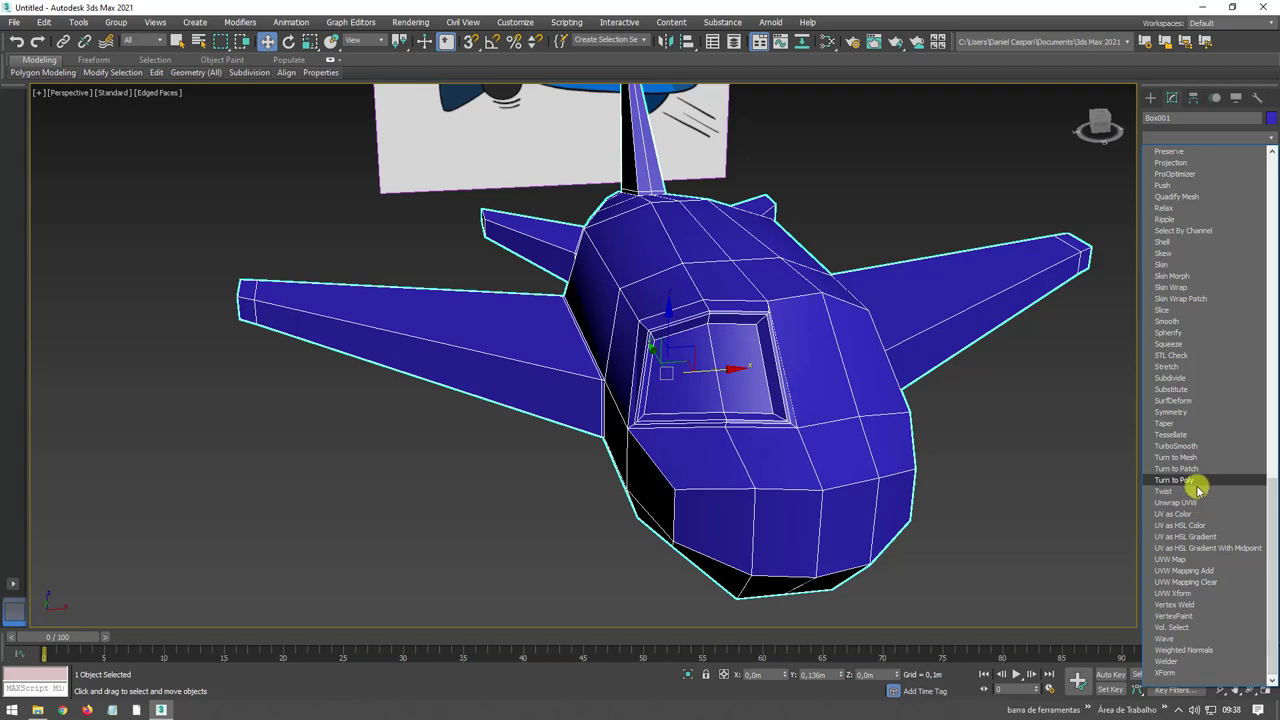
pyautogui.click(1195, 446)
pyautogui.moveTo(923, 391)
pyautogui.keyDown('alt'); pyautogui.mouseDown(button='middle')
pyautogui.moveTo(980, 420)
pyautogui.moveTo(880, 380)
pyautogui.mouseUp(button='middle'); pyautogui.keyUp('alt')
pyautogui.click(1250, 295)
# Reselect the ship and drop to its Editable Poly level in the stack
pyautogui.click(1040, 347)
pyautogui.scroll(-5, 860, 377)
pyautogui.click(860, 377)
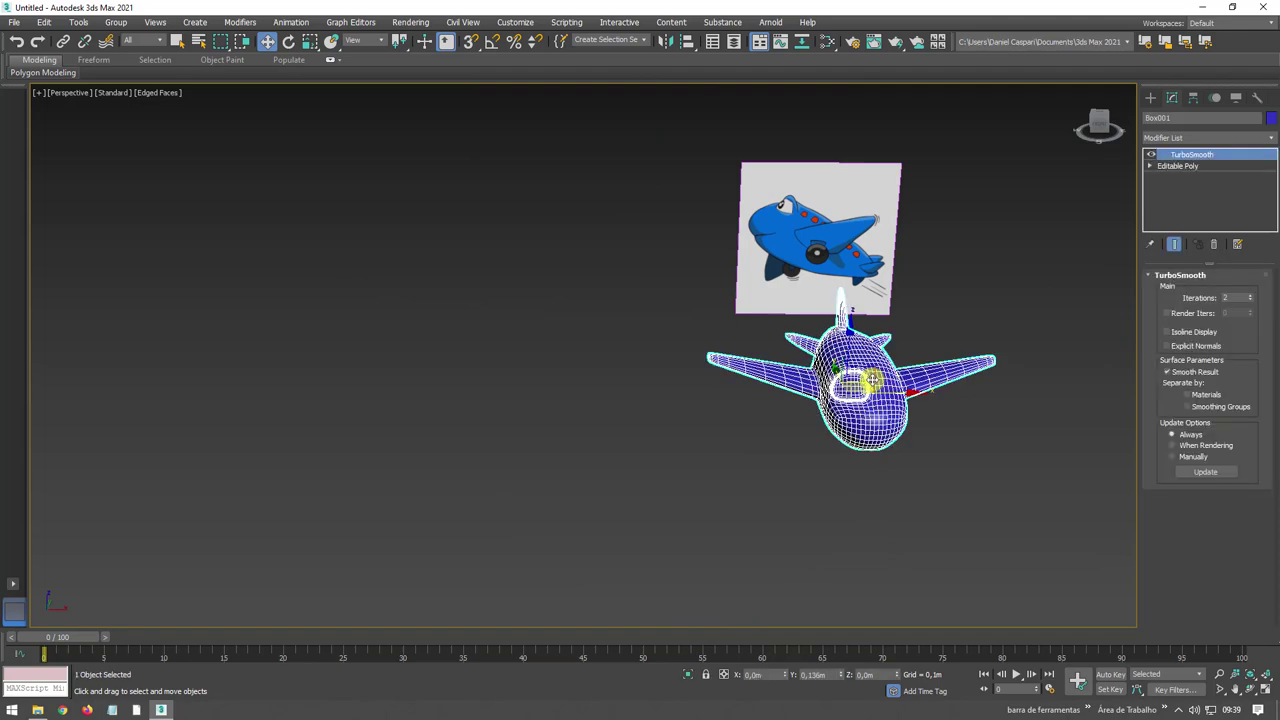
pyautogui.scroll(4, 868, 378)
pyautogui.scroll(2, 862, 375)
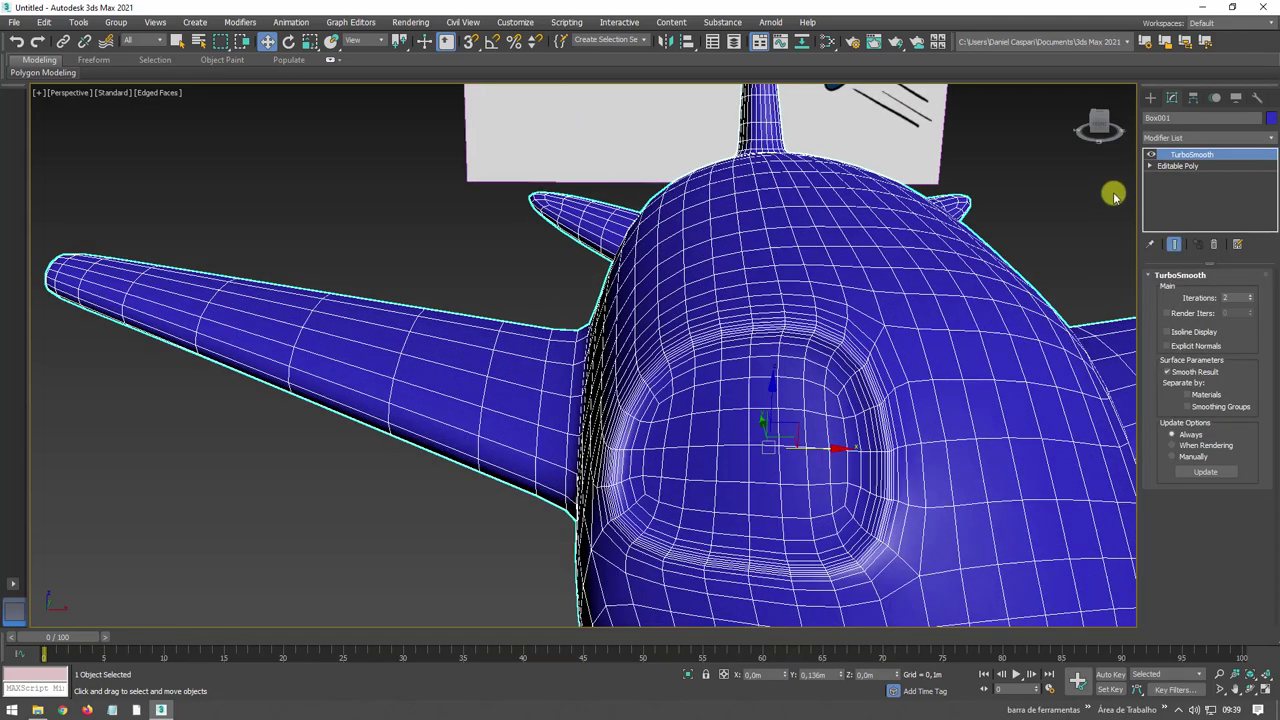
pyautogui.click(1188, 166)
pyautogui.click(1190, 291)
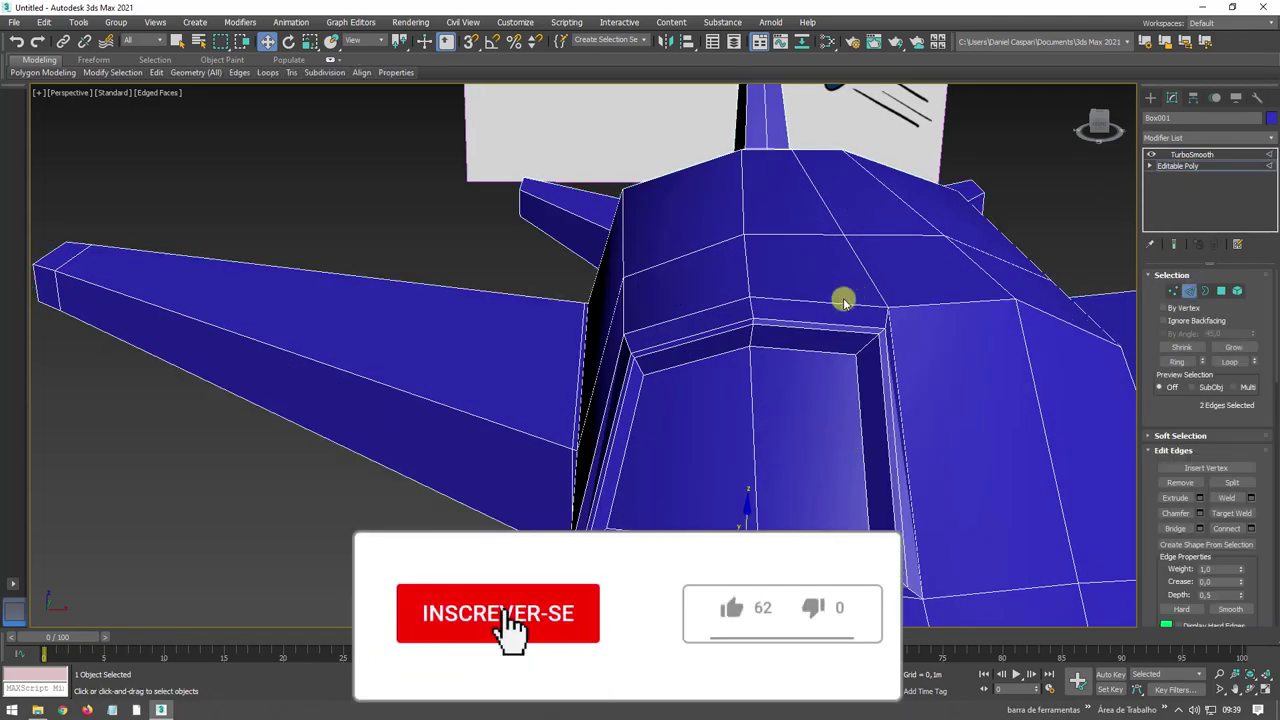
pyautogui.keyDown('alt'); pyautogui.moveTo(738, 321); pyautogui.dragTo(735, 305, button='middle'); pyautogui.keyUp('alt')
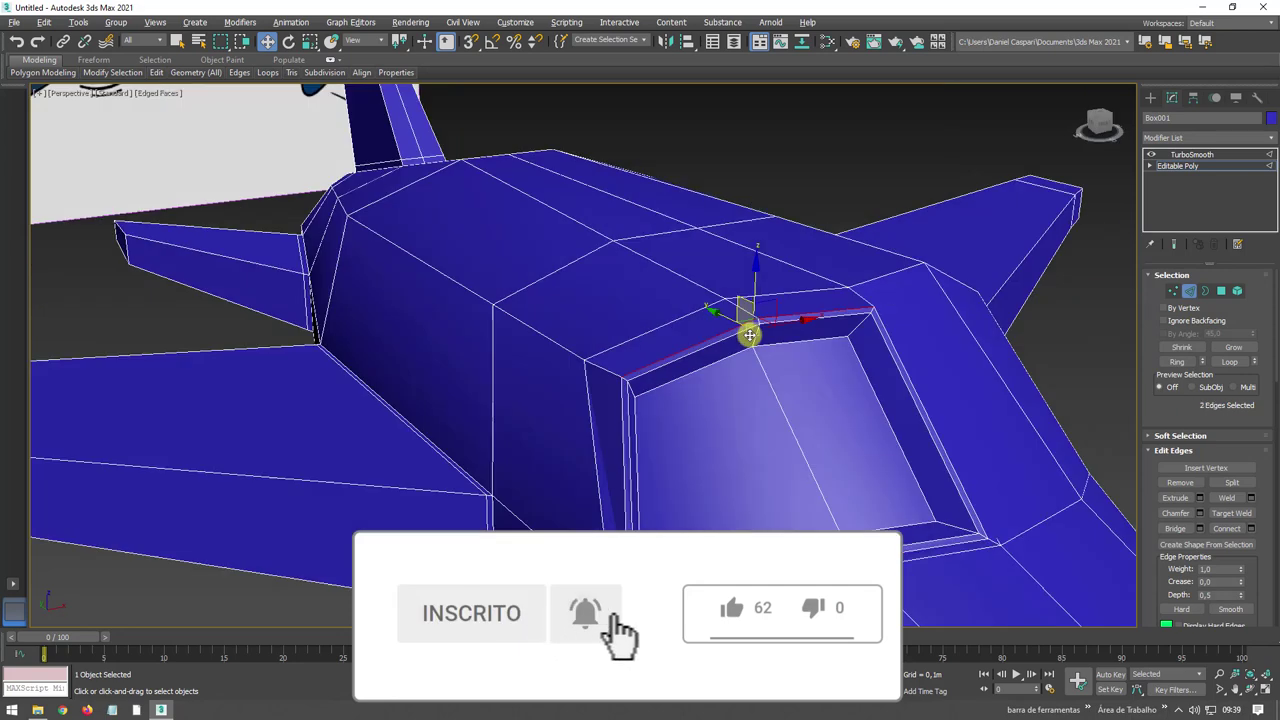
pyautogui.keyDown('ctrl'); pyautogui.click(735, 300); pyautogui.keyUp('ctrl')
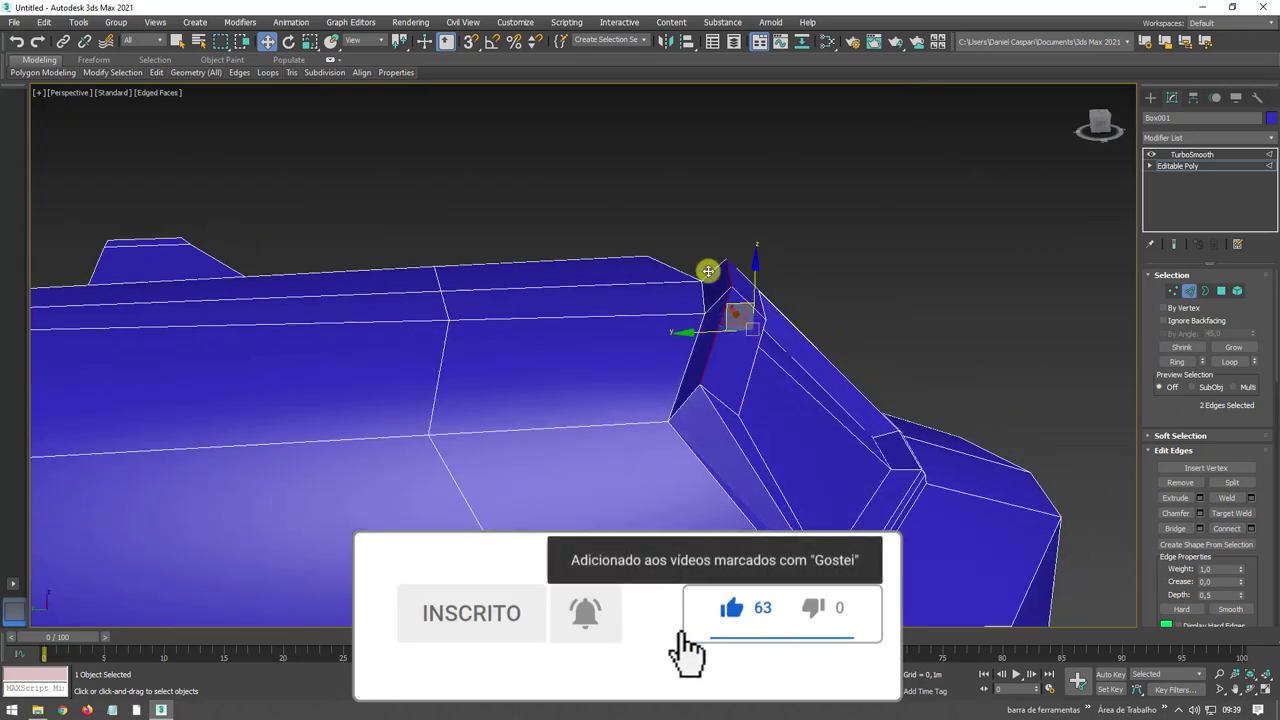
pyautogui.moveTo(735, 300)
pyautogui.keyDown('alt'); pyautogui.mouseDown(button='middle')
pyautogui.moveTo(651, 374)
pyautogui.moveTo(607, 448)
pyautogui.mouseUp(button='middle'); pyautogui.keyUp('alt')
pyautogui.scroll(-3, 607, 448)
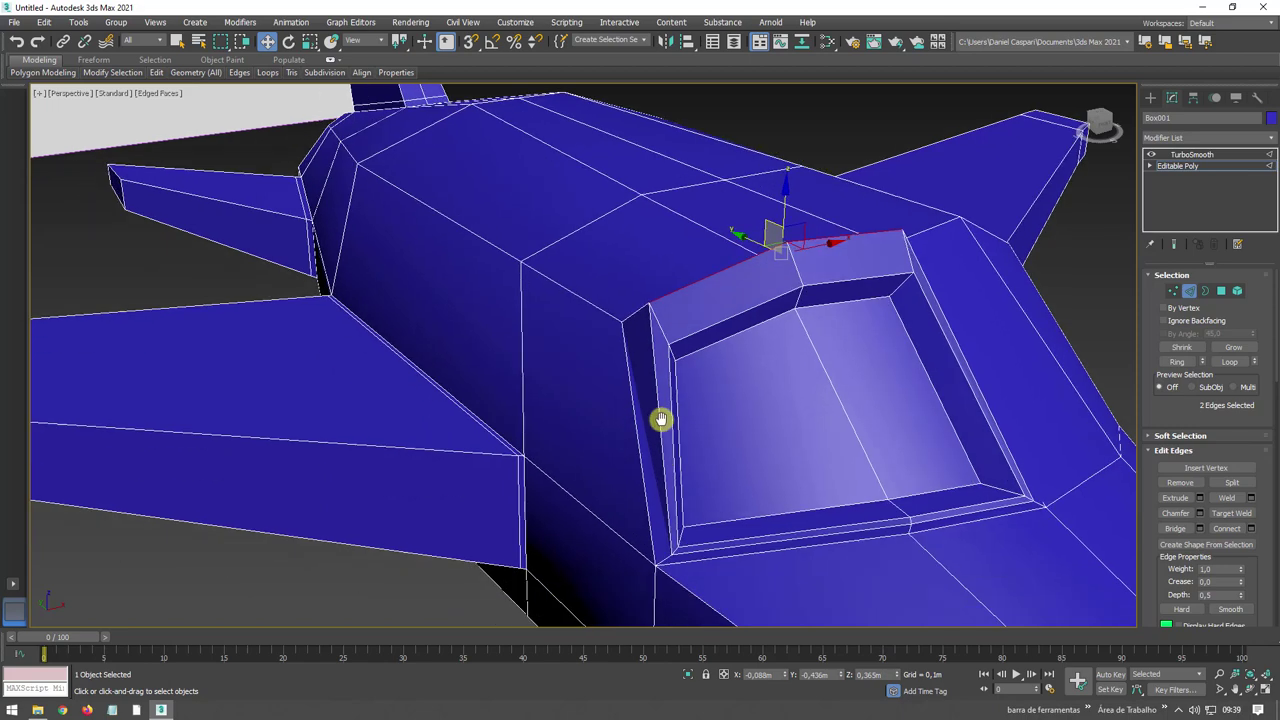
pyautogui.scroll(-4, 660, 420)
pyautogui.keyDown('alt'); pyautogui.moveTo(711, 423); pyautogui.dragTo(708, 444, button='middle'); pyautogui.keyUp('alt')
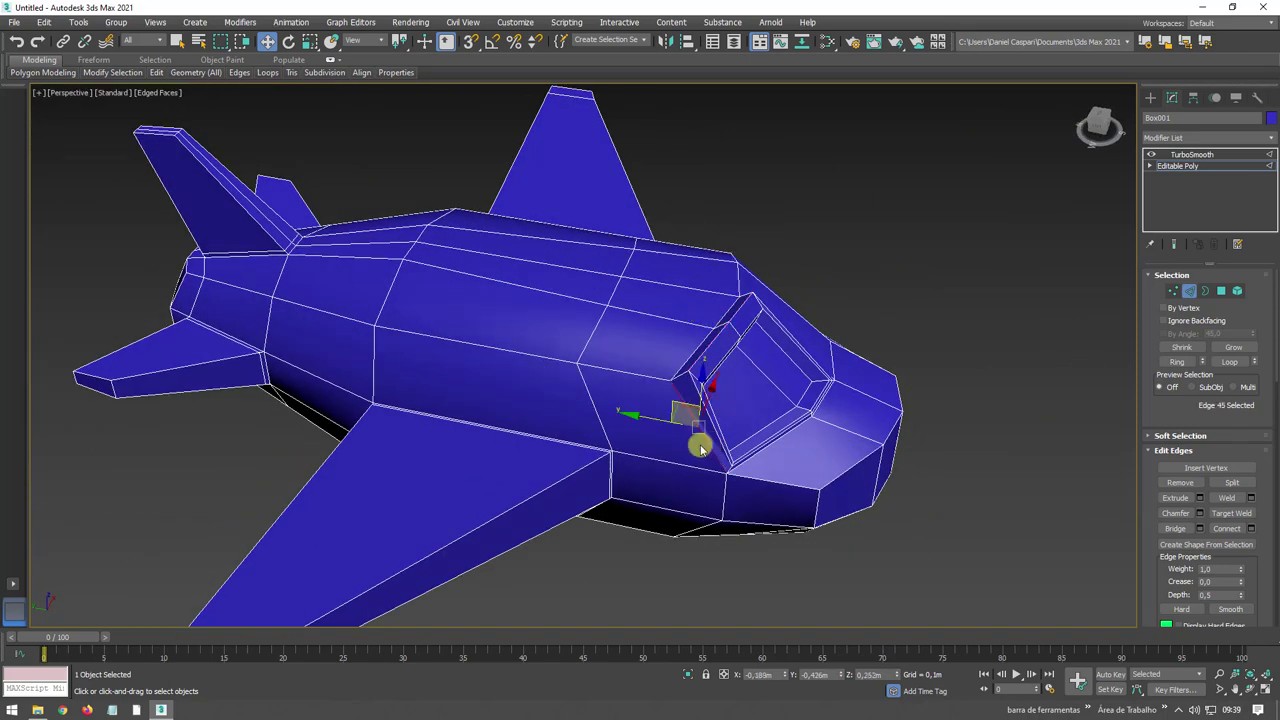